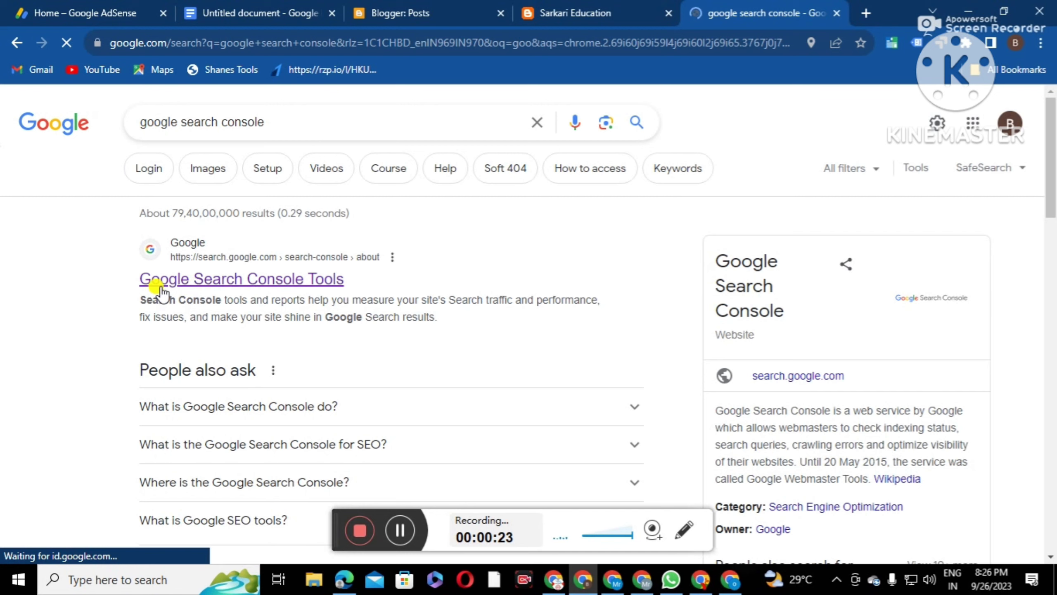
Open Google Search Console from the search results and start adding a new property
{"action": "left_click", "coordinate": [249, 286]}
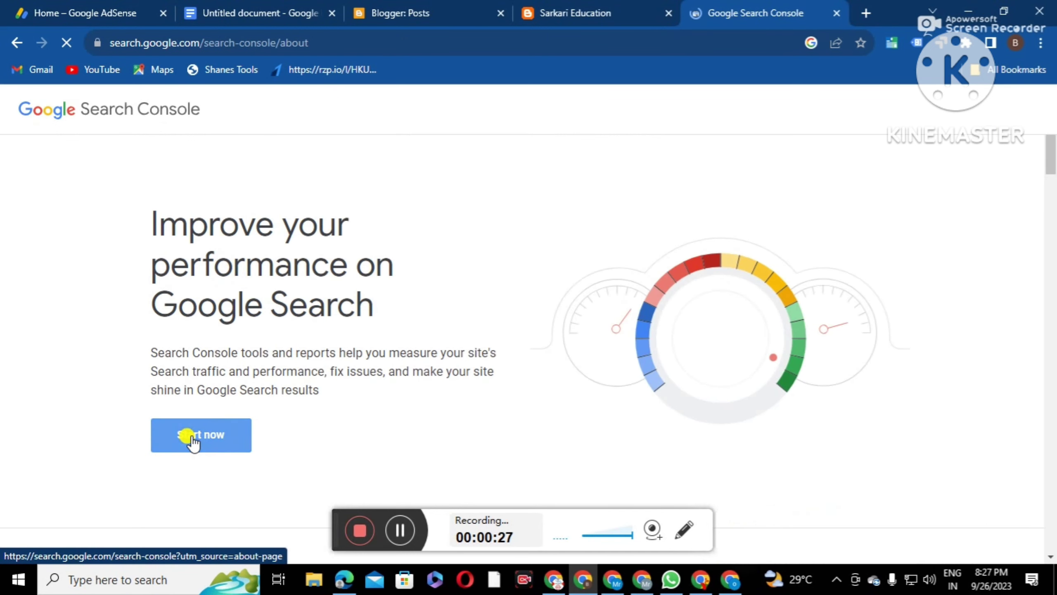
{"action": "left_click", "coordinate": [191, 436]}
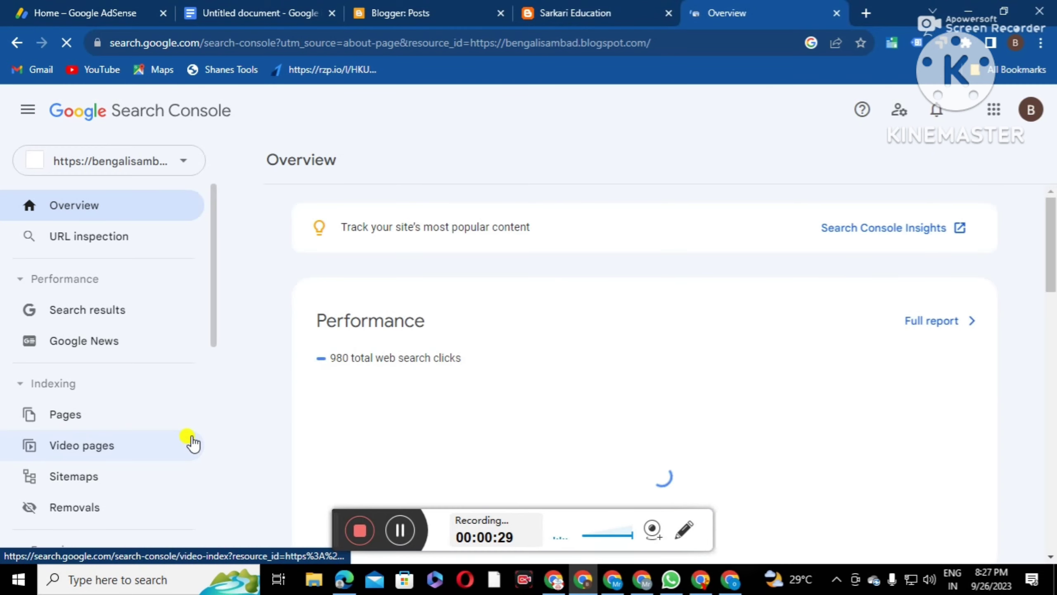
{"action": "left_click", "coordinate": [171, 171]}
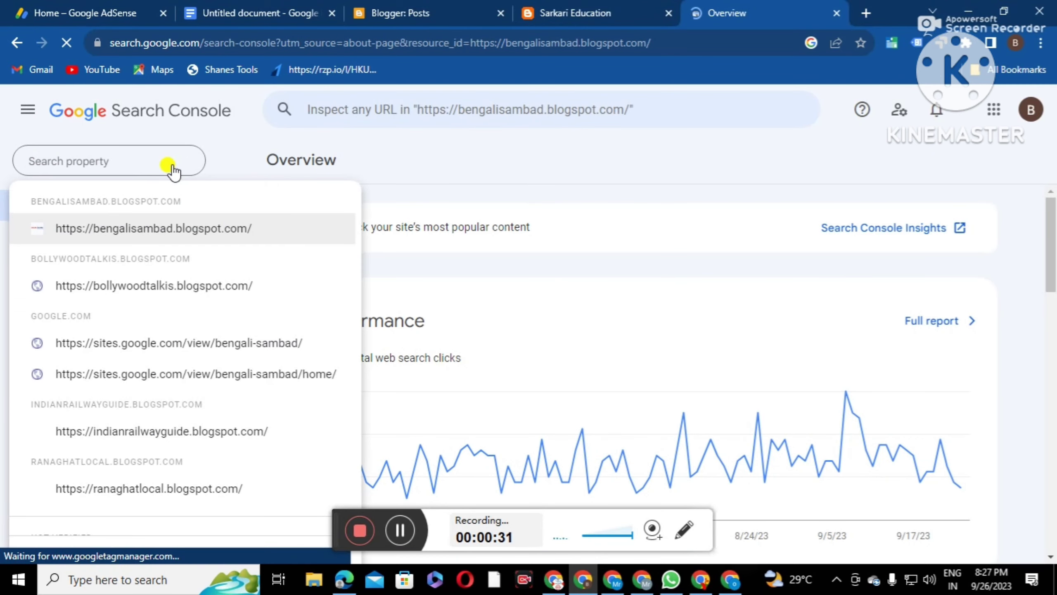
{"action": "scroll", "coordinate": [154, 428], "scroll_direction": "down", "scroll_amount": 2}
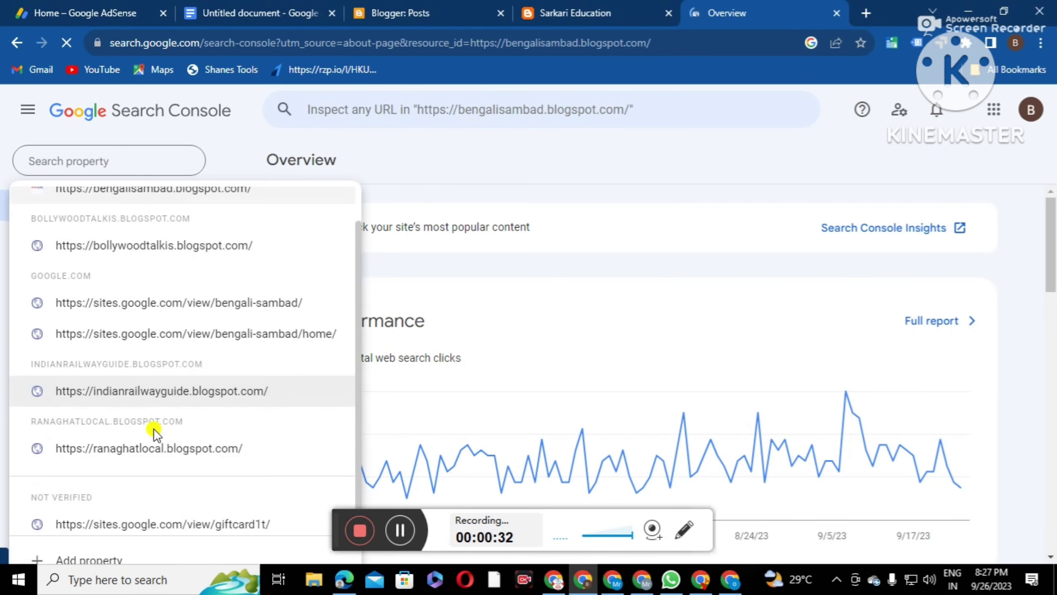
{"action": "left_click", "coordinate": [92, 556]}
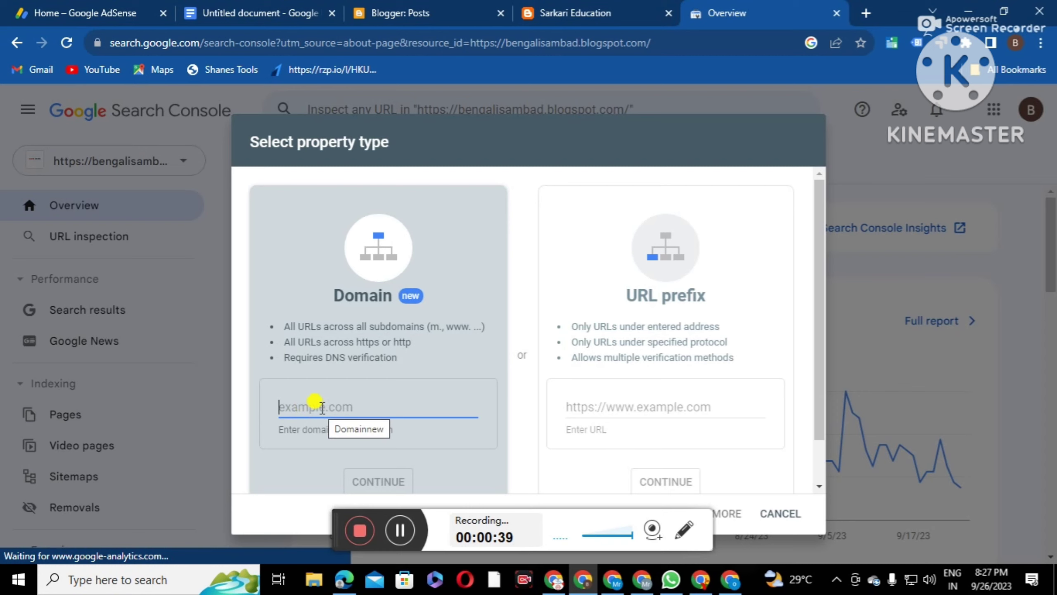
Add sarkarieducations1.blogspot.com as a URL-prefix property and go to its overview
{"action": "left_click", "coordinate": [624, 408]}
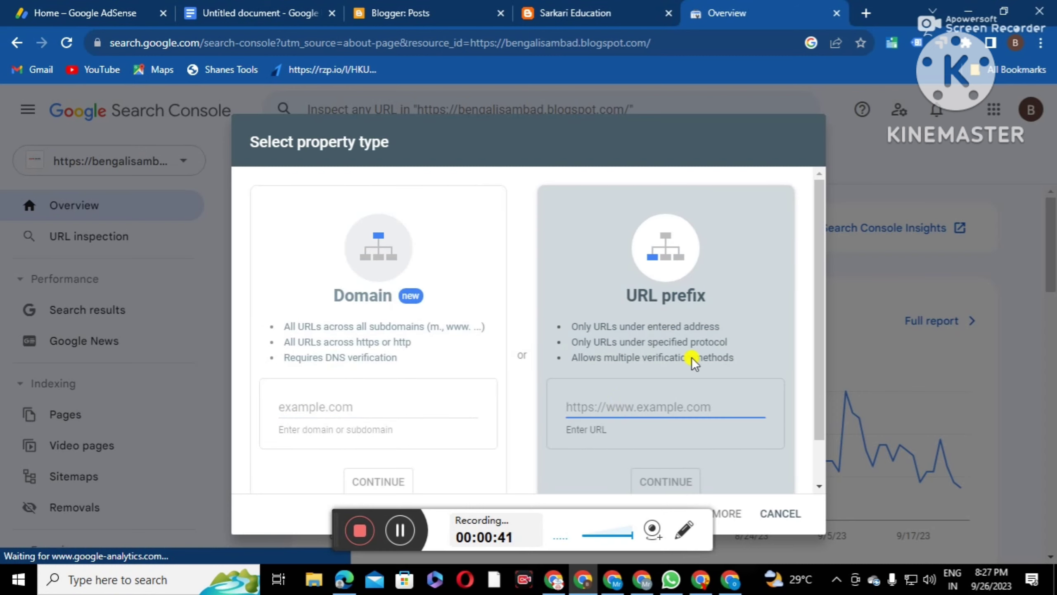
{"action": "right_click", "coordinate": [592, 402]}
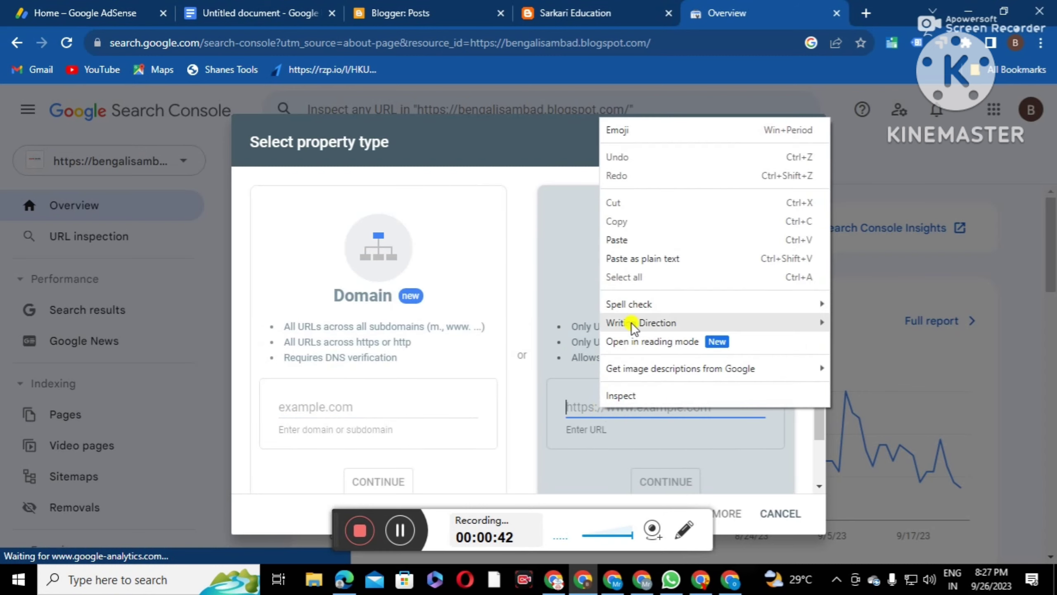
{"action": "left_click", "coordinate": [641, 248]}
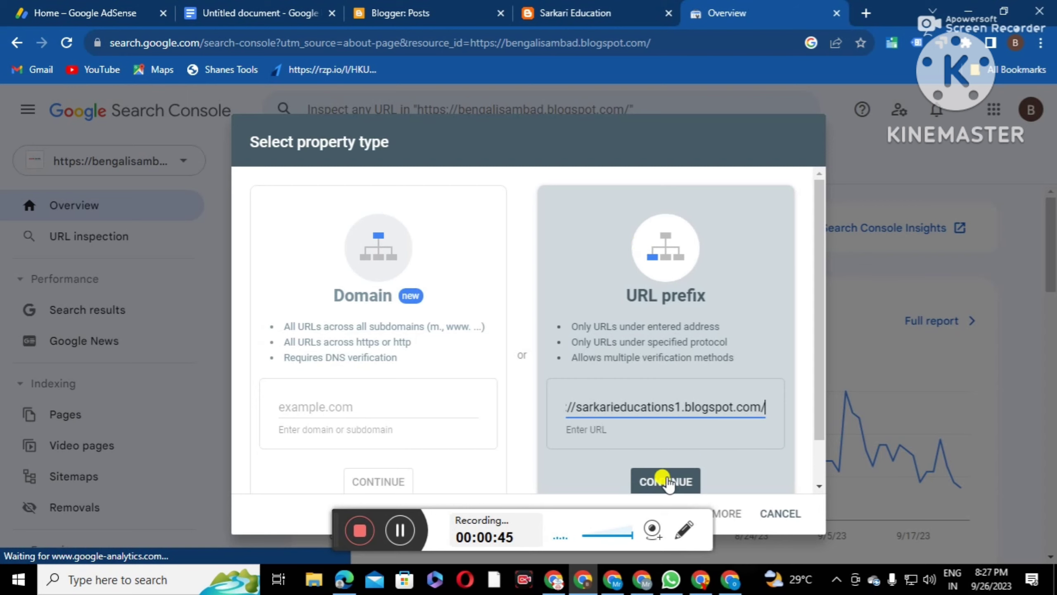
{"action": "left_click", "coordinate": [665, 483]}
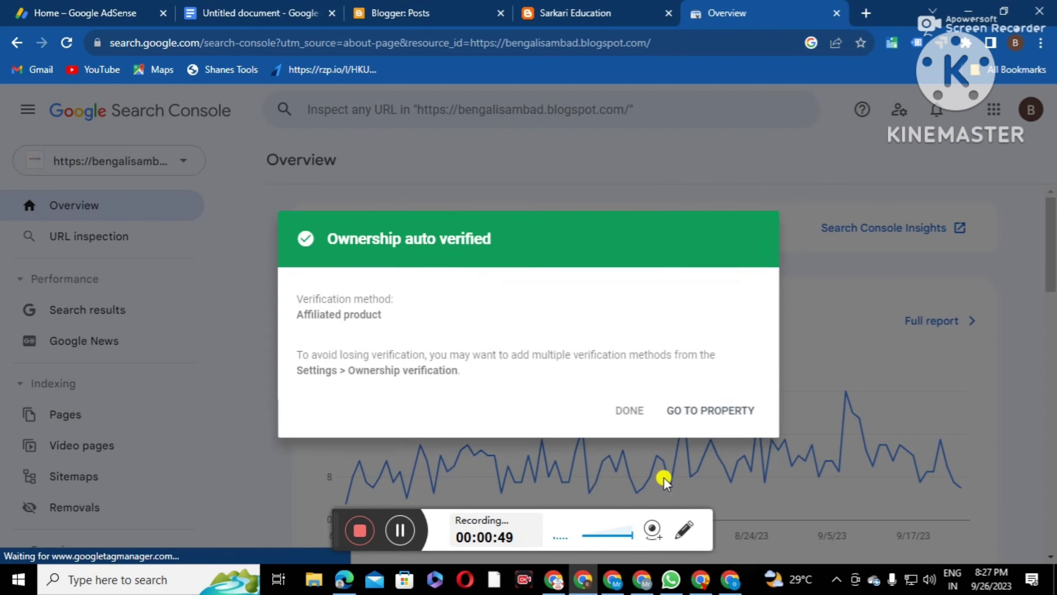
{"action": "left_click", "coordinate": [694, 412]}
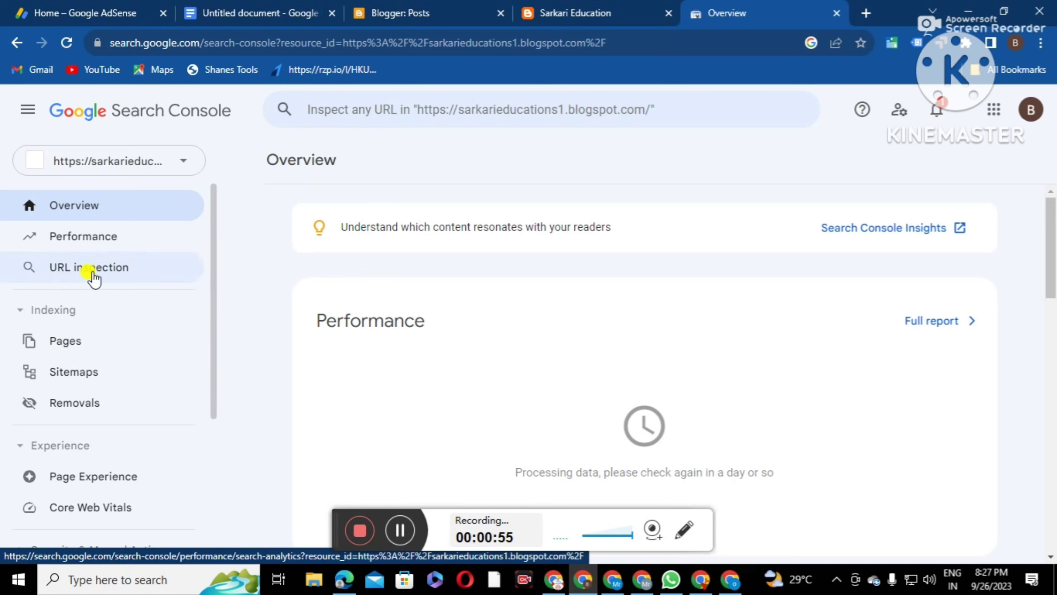
Open the Performance report, then the Sitemaps page, and switch to the blog's Blogger tab
{"action": "left_click", "coordinate": [74, 241]}
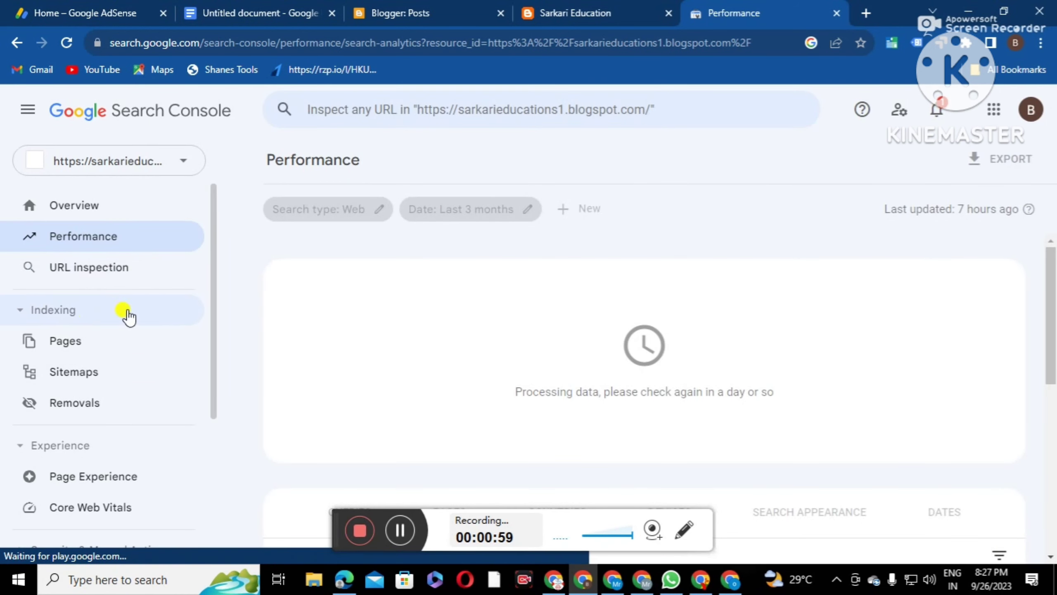
{"action": "left_click", "coordinate": [60, 372]}
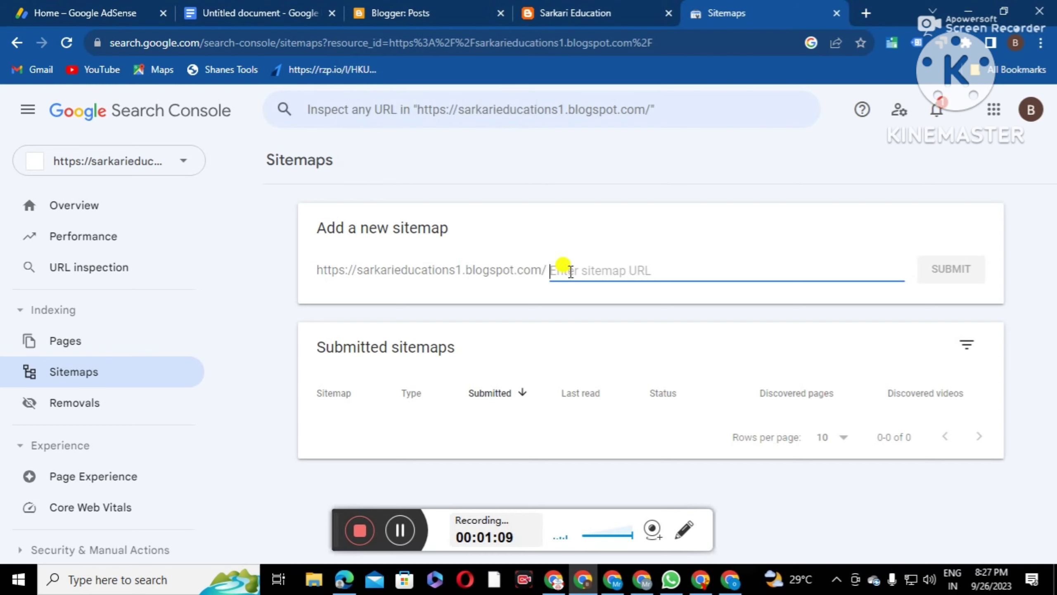
{"action": "left_click", "coordinate": [435, 14]}
Open the blog's Settings and bring up the Custom robots.txt setting under Crawlers and indexing
{"action": "left_click", "coordinate": [74, 381]}
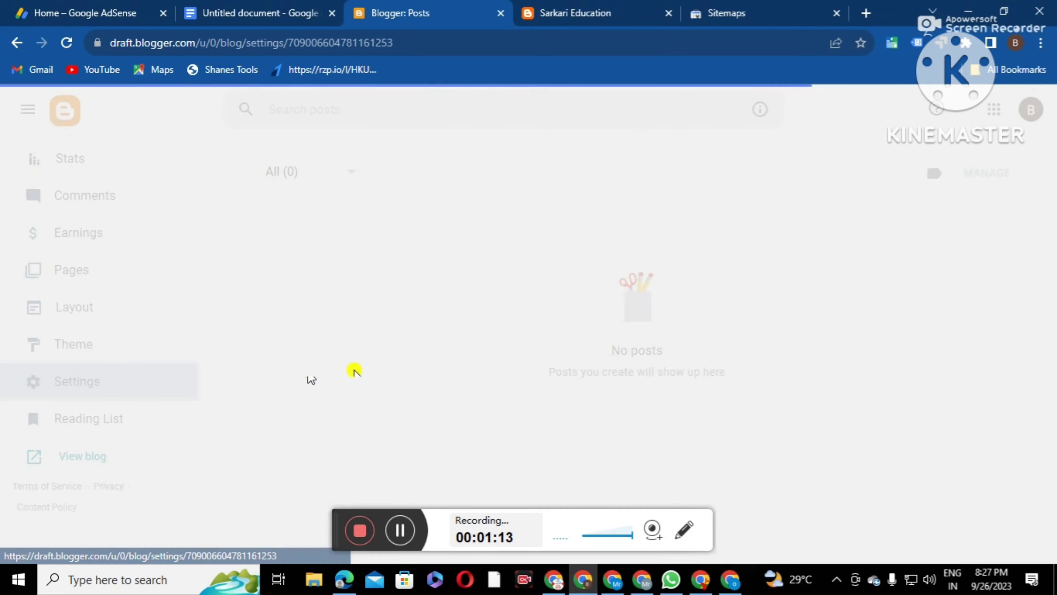
{"action": "scroll", "coordinate": [399, 349], "scroll_direction": "down", "scroll_amount": 15}
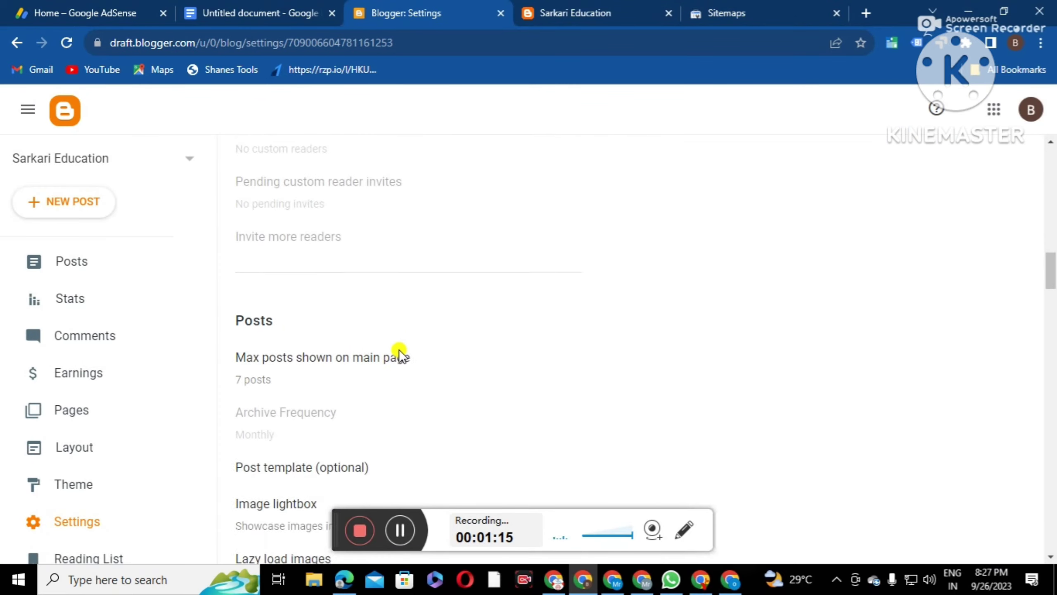
{"action": "scroll", "coordinate": [399, 349], "scroll_direction": "down", "scroll_amount": 15}
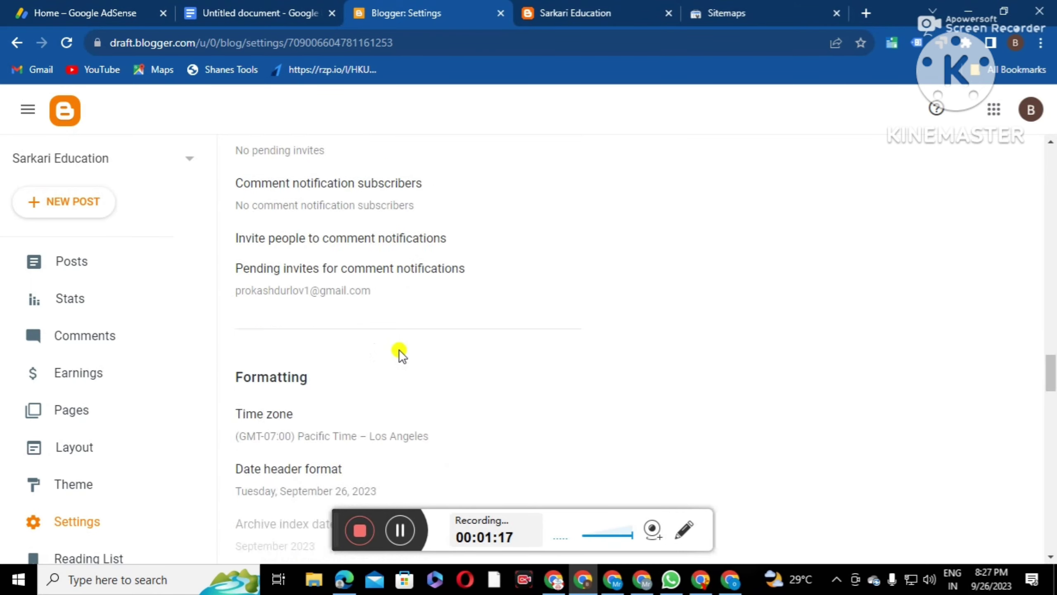
{"action": "scroll", "coordinate": [399, 348], "scroll_direction": "down", "scroll_amount": 10}
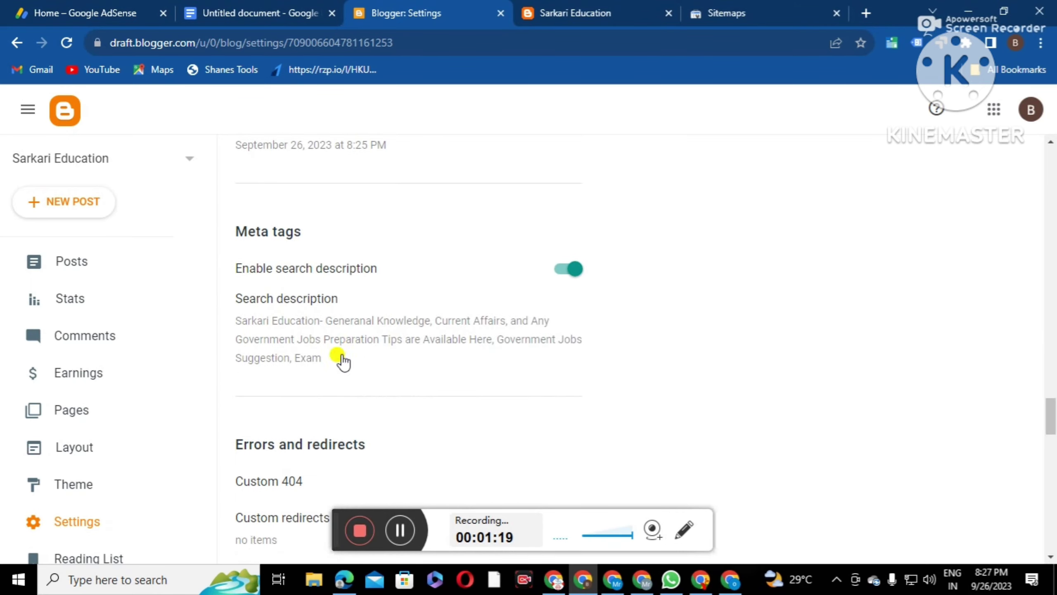
{"action": "scroll", "coordinate": [339, 358], "scroll_direction": "down", "scroll_amount": 9}
{"action": "left_click", "coordinate": [309, 378]}
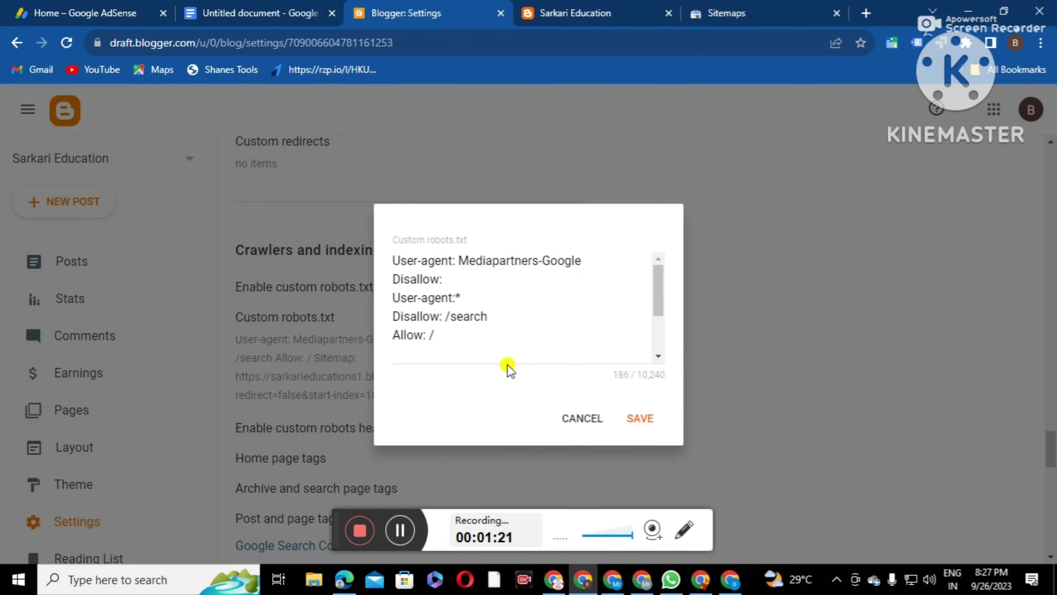
Copy the Sitemap URL from robots.txt and return to Search Console's Sitemaps page
{"action": "scroll", "coordinate": [499, 329], "scroll_direction": "down", "scroll_amount": 3}
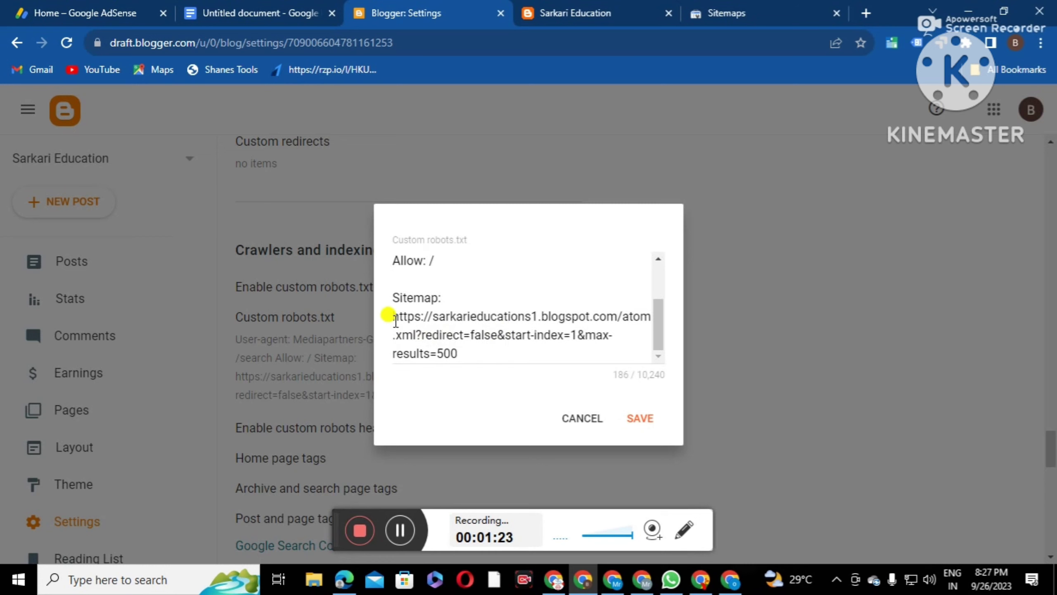
{"action": "left_click_drag", "start_coordinate": [396, 319], "coordinate": [462, 353]}
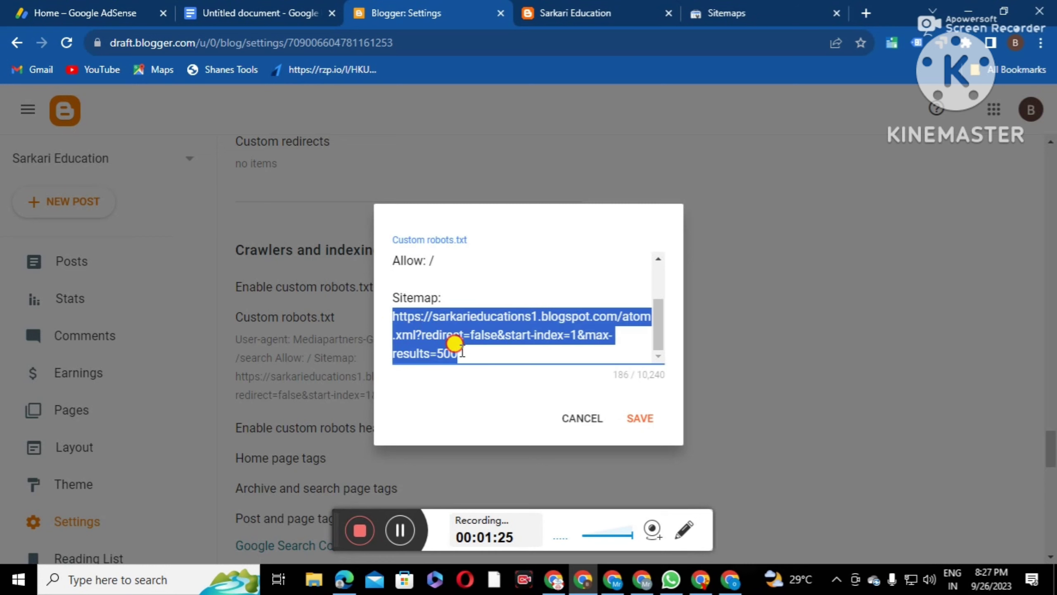
{"action": "right_click", "coordinate": [428, 322]}
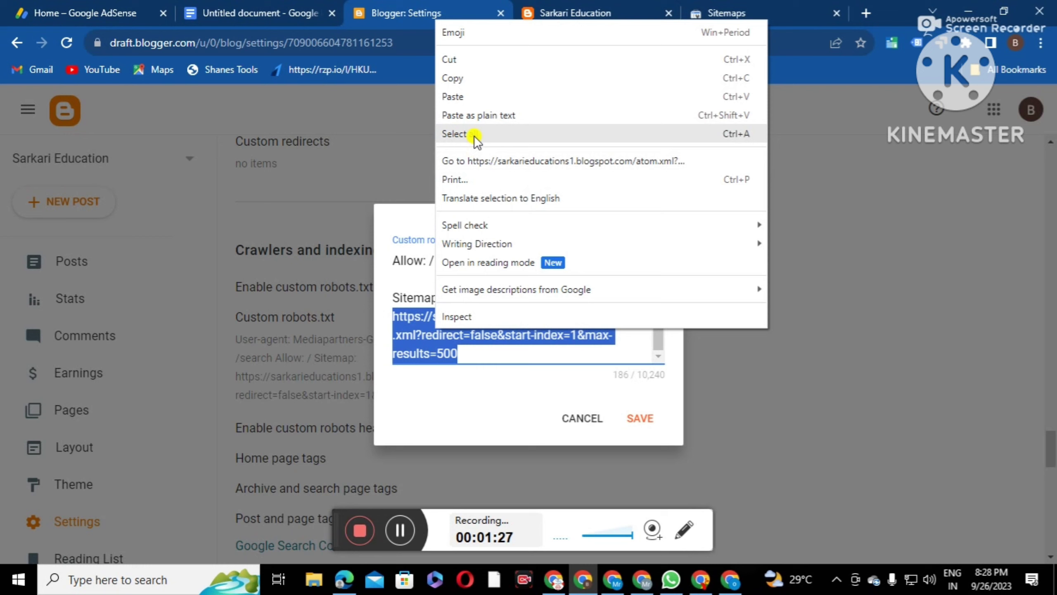
{"action": "left_click", "coordinate": [475, 81]}
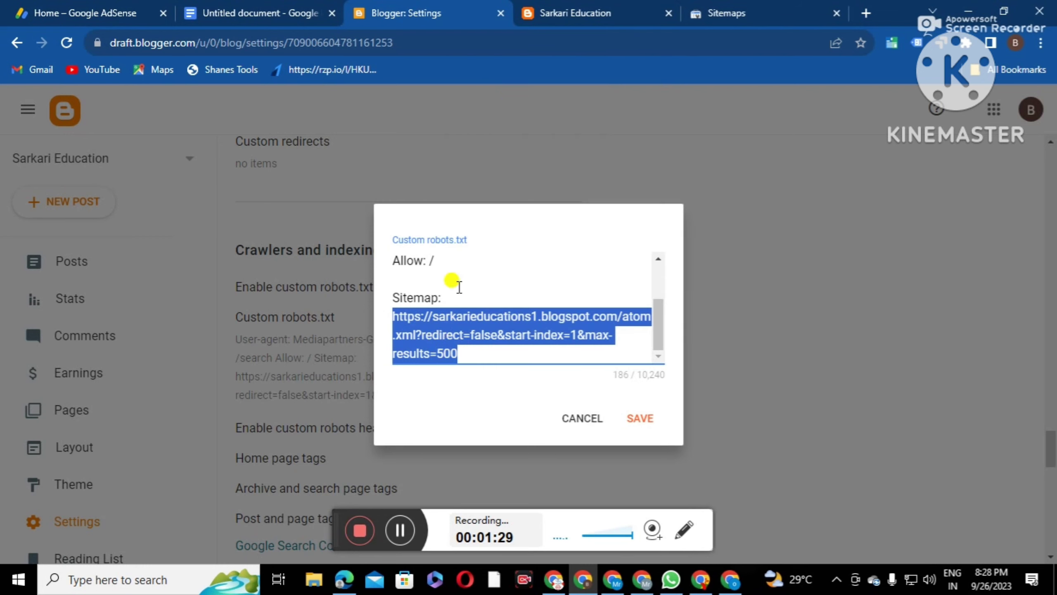
{"action": "left_click", "coordinate": [710, 18]}
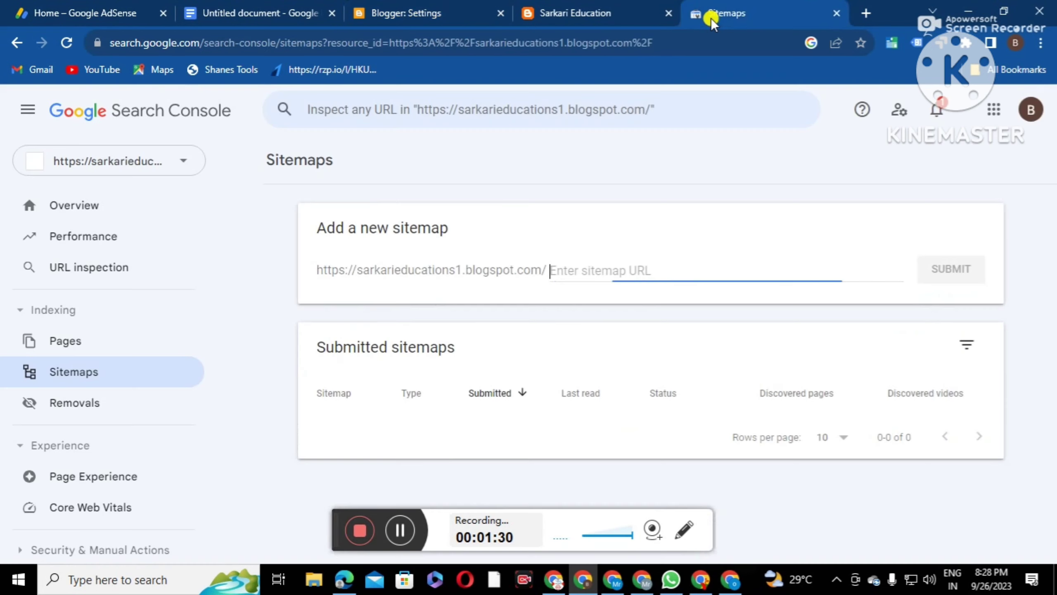
Submit the atom.xml?redirect=false&start-index=1&max-results=500 sitemap, removing the duplicated domain prefix first
{"action": "right_click", "coordinate": [560, 266]}
{"action": "left_click", "coordinate": [602, 392]}
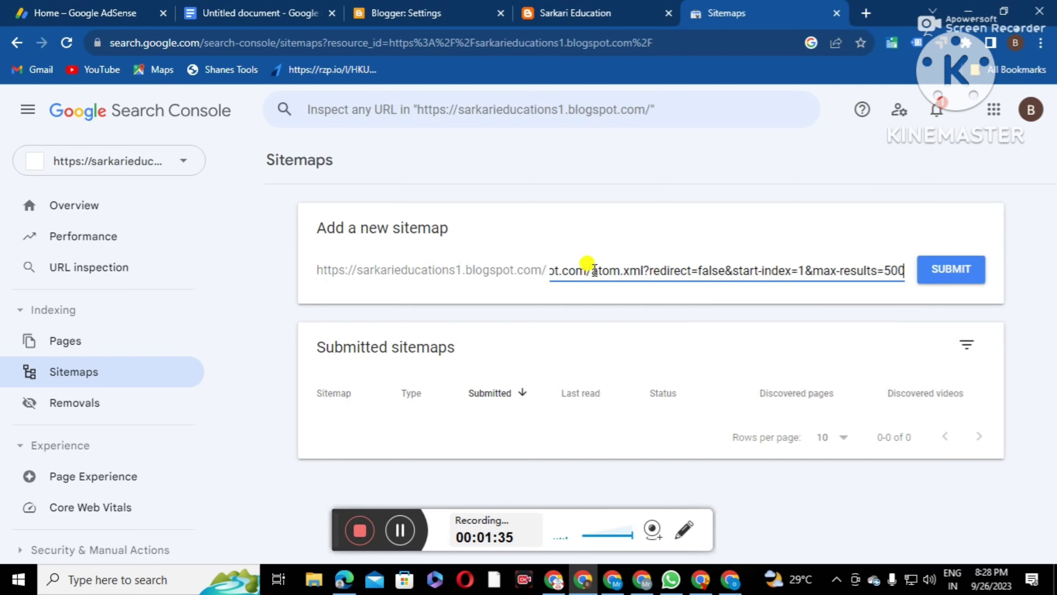
{"action": "left_click_drag", "start_coordinate": [594, 269], "coordinate": [469, 287]}
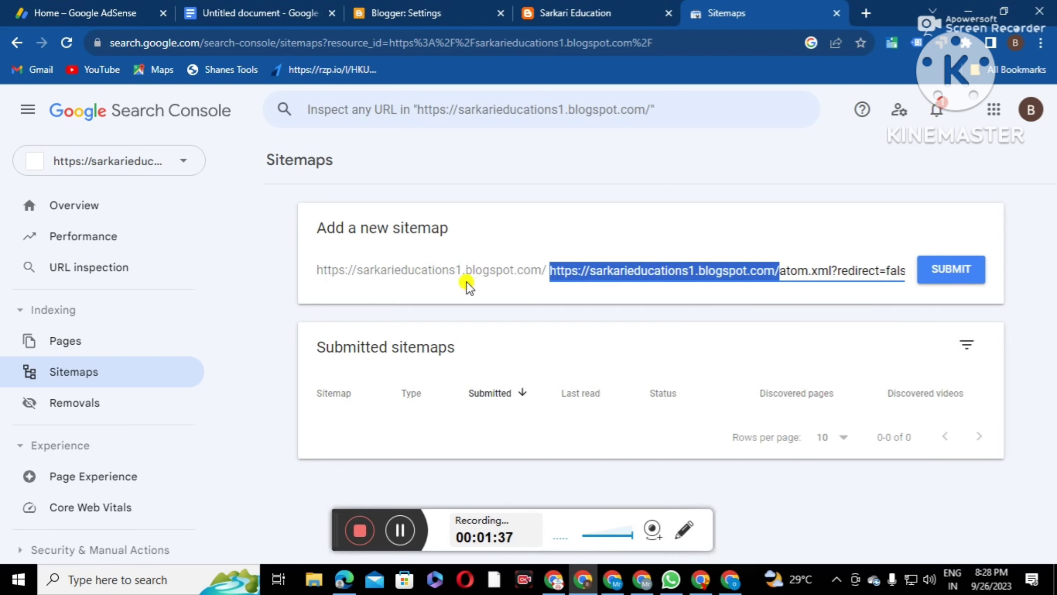
{"action": "key", "text": "BackSpace"}
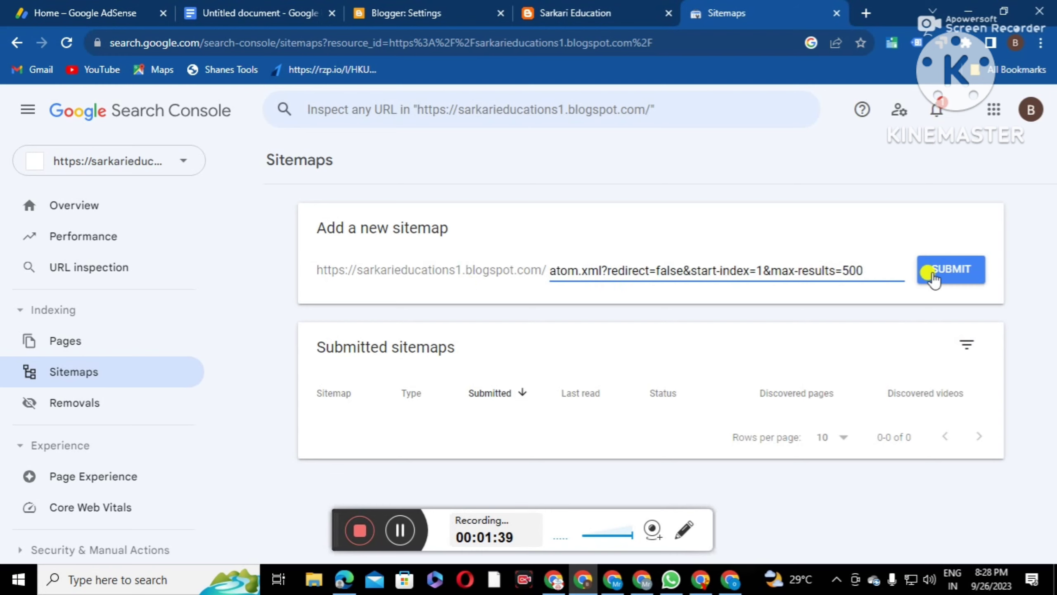
{"action": "left_click", "coordinate": [938, 275]}
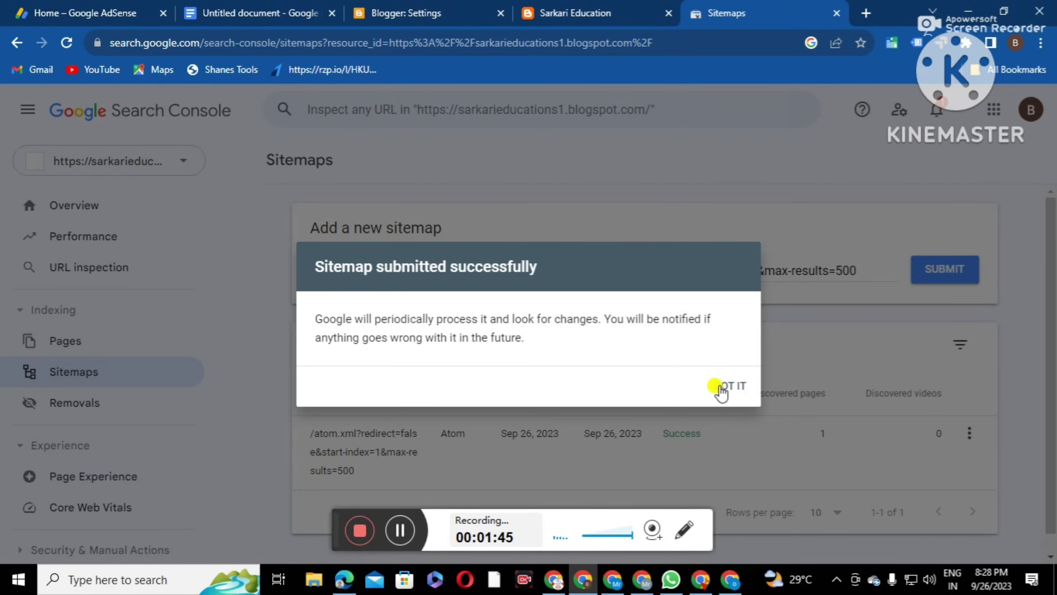
{"action": "left_click", "coordinate": [724, 386]}
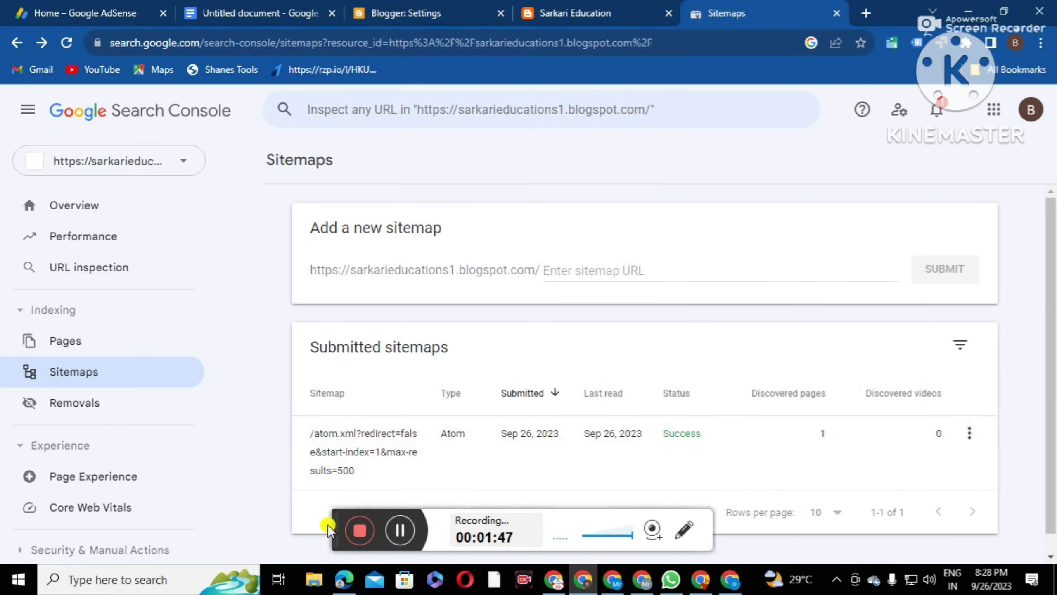
{"action": "left_click_drag", "start_coordinate": [334, 518], "coordinate": [333, 526]}
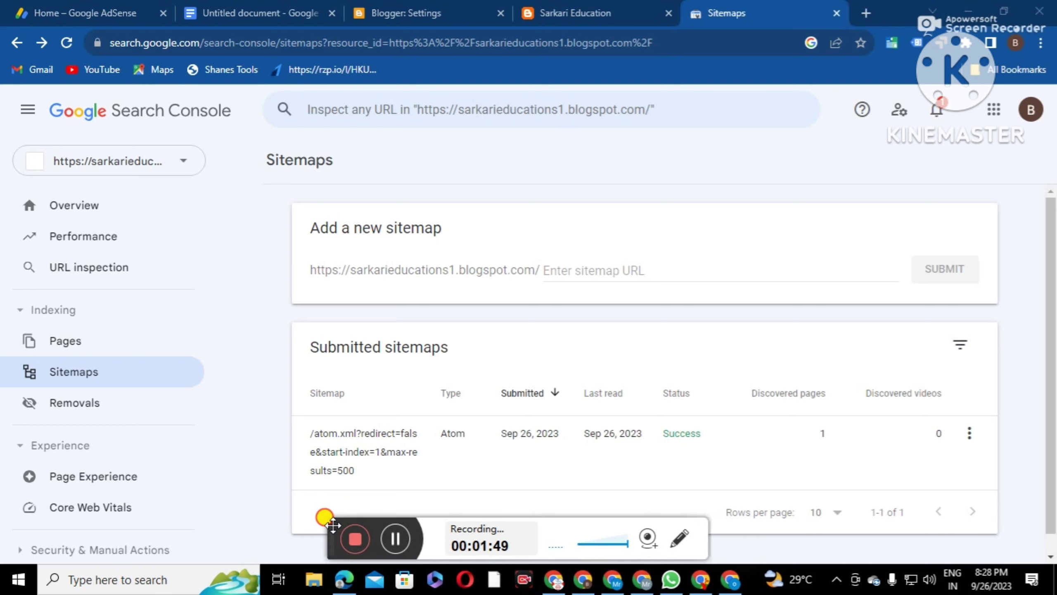
Check the site's Performance report in Search Console, then switch back to the Sarkari Education blog
{"action": "left_click", "coordinate": [422, 14]}
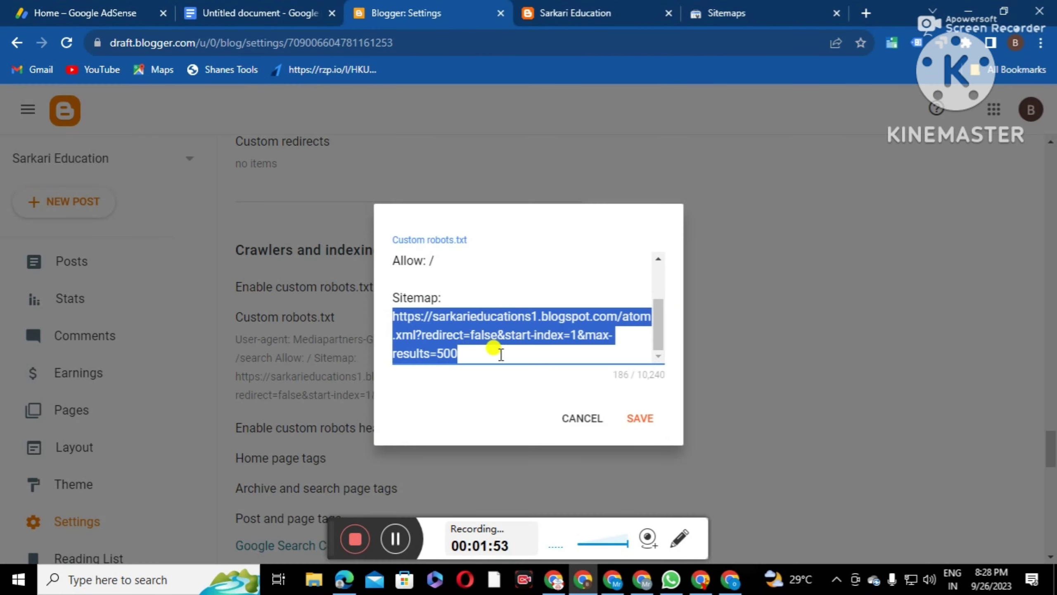
{"action": "left_click", "coordinate": [712, 14]}
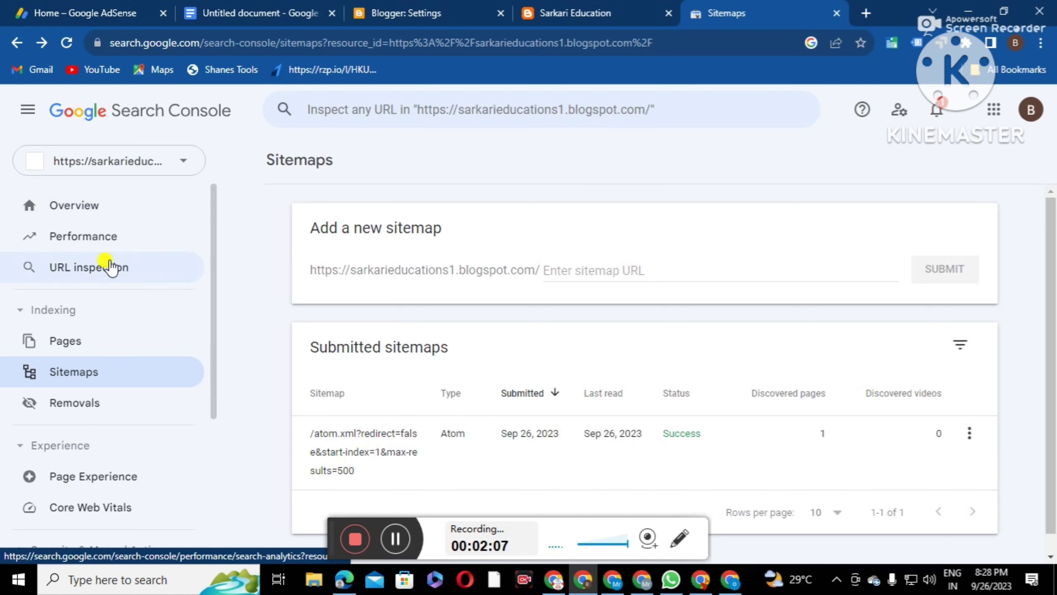
{"action": "left_click", "coordinate": [76, 237]}
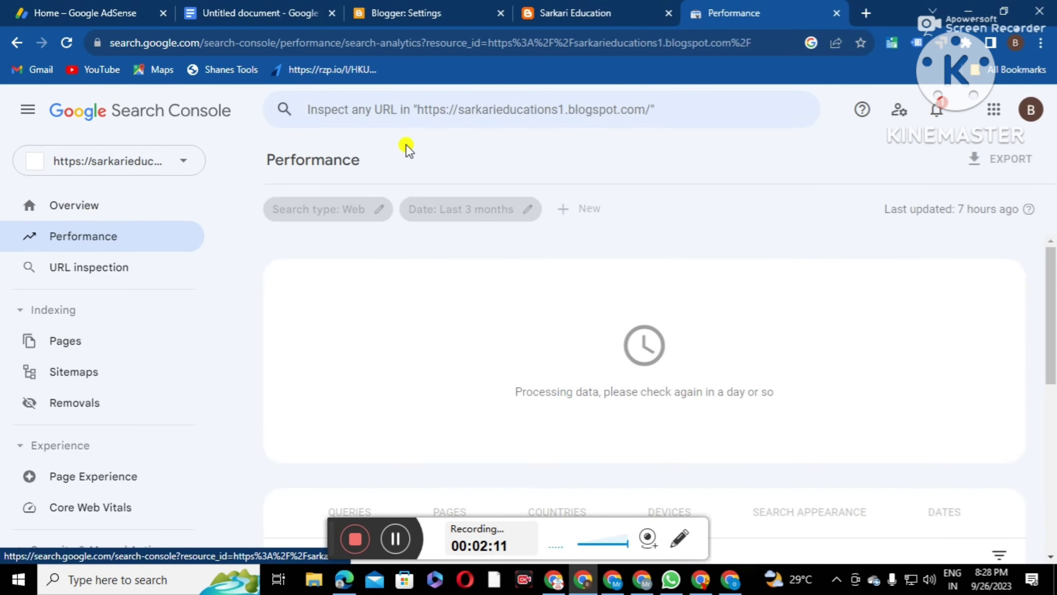
{"action": "left_click", "coordinate": [590, 15]}
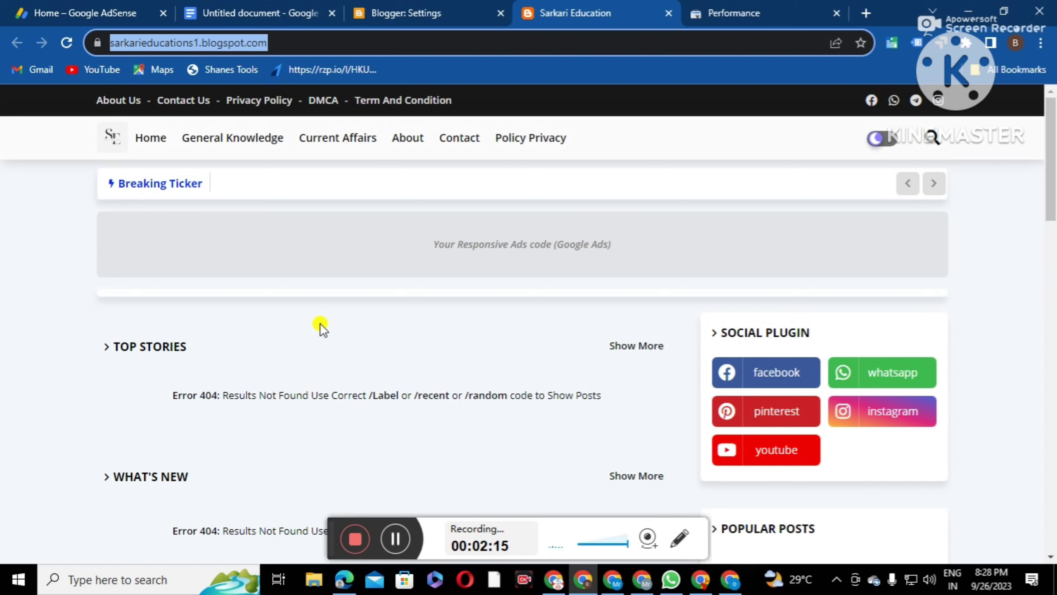
Scroll through the Sarkari Education homepage sections, then open a new Chrome tab
{"action": "scroll", "coordinate": [291, 356], "scroll_direction": "down", "scroll_amount": 6}
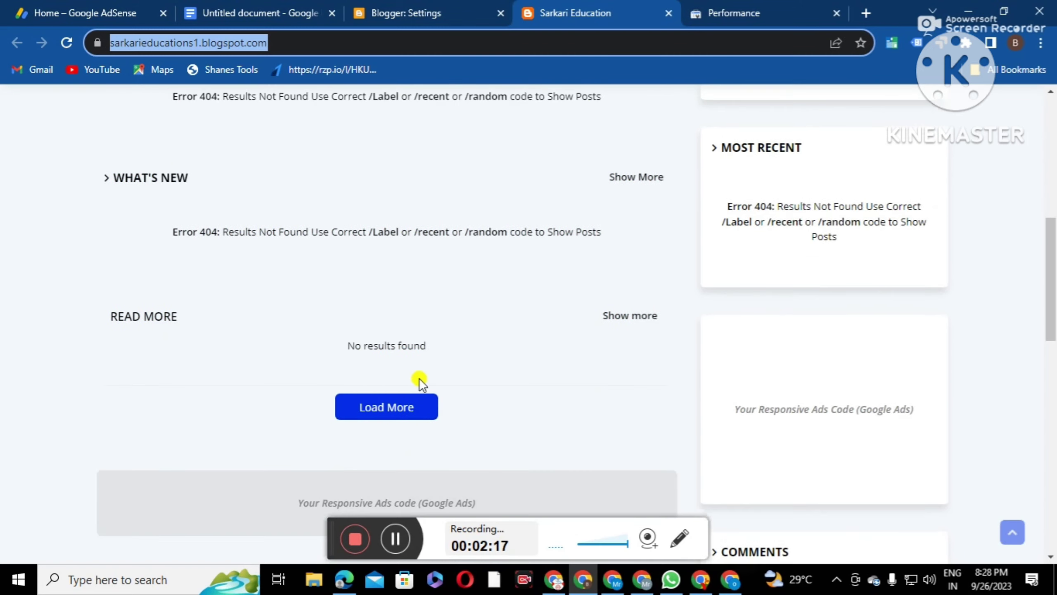
{"action": "scroll", "coordinate": [346, 452], "scroll_direction": "down", "scroll_amount": 8}
{"action": "scroll", "coordinate": [506, 395], "scroll_direction": "up", "scroll_amount": 8}
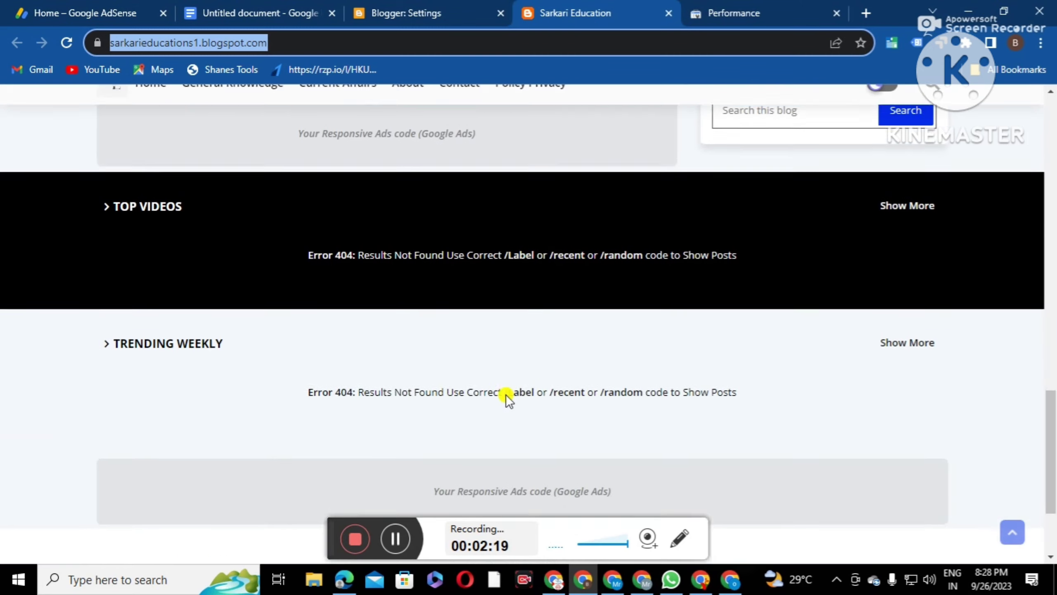
{"action": "scroll", "coordinate": [788, 401], "scroll_direction": "up", "scroll_amount": 6}
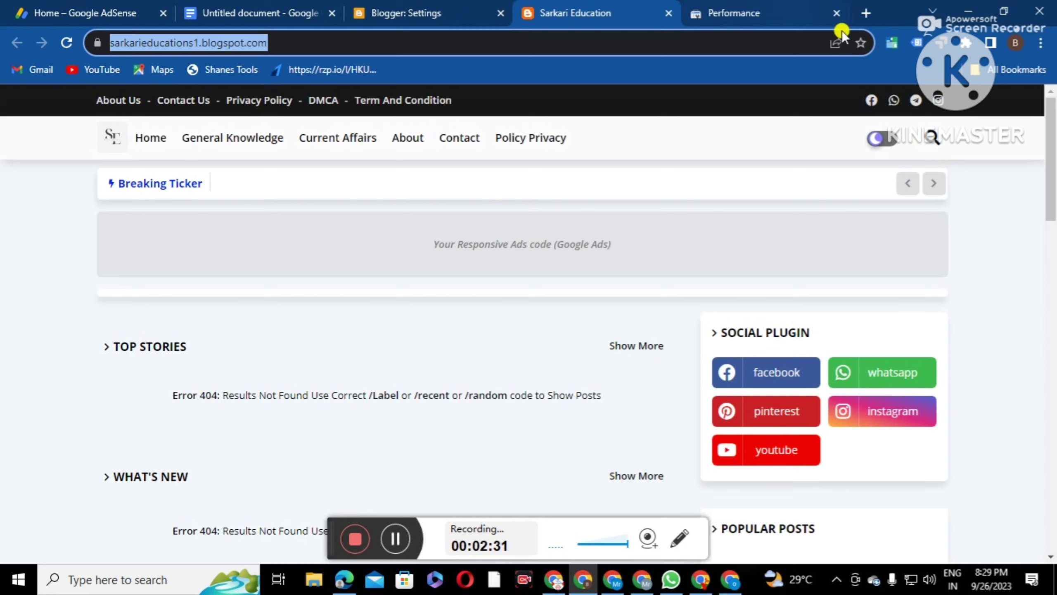
{"action": "left_click", "coordinate": [862, 13]}
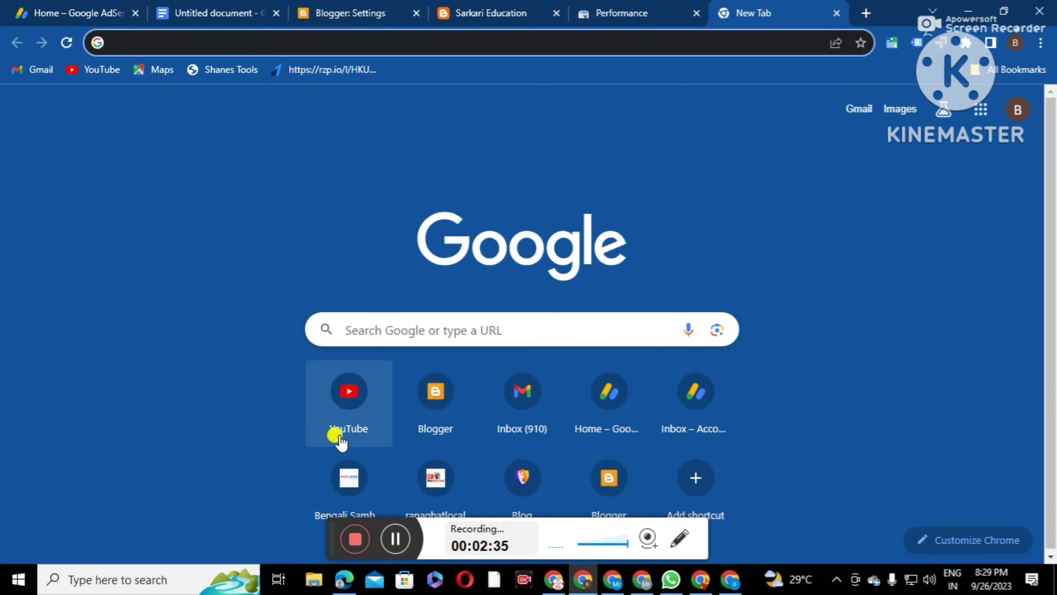
Search for 'privacy policy generator', open privacypolicygenerator.info, and return to the Blogger settings
{"action": "left_click", "coordinate": [395, 538]}
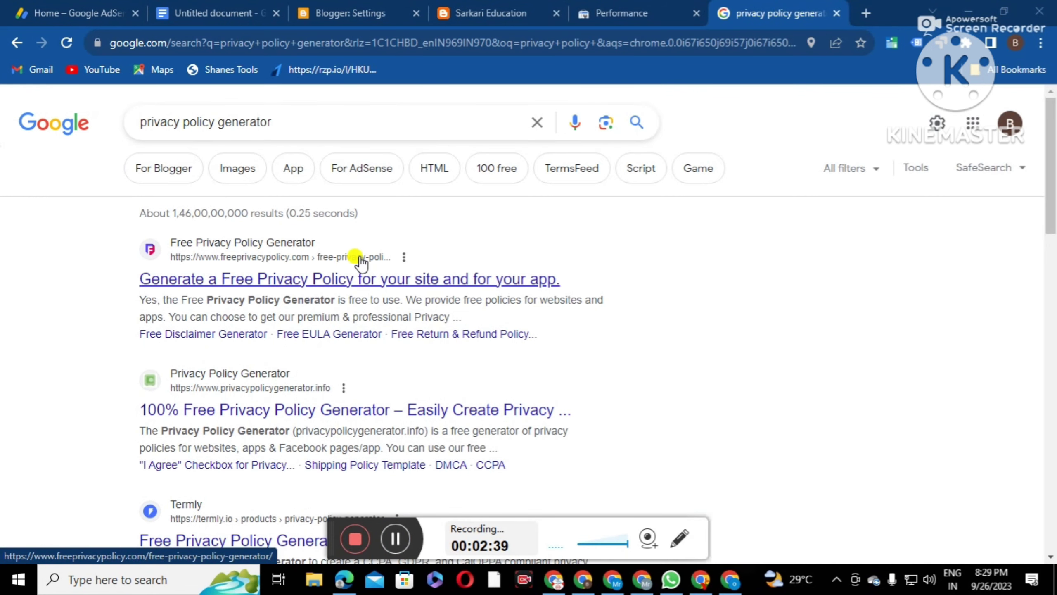
{"action": "scroll", "coordinate": [354, 260], "scroll_direction": "down", "scroll_amount": 3}
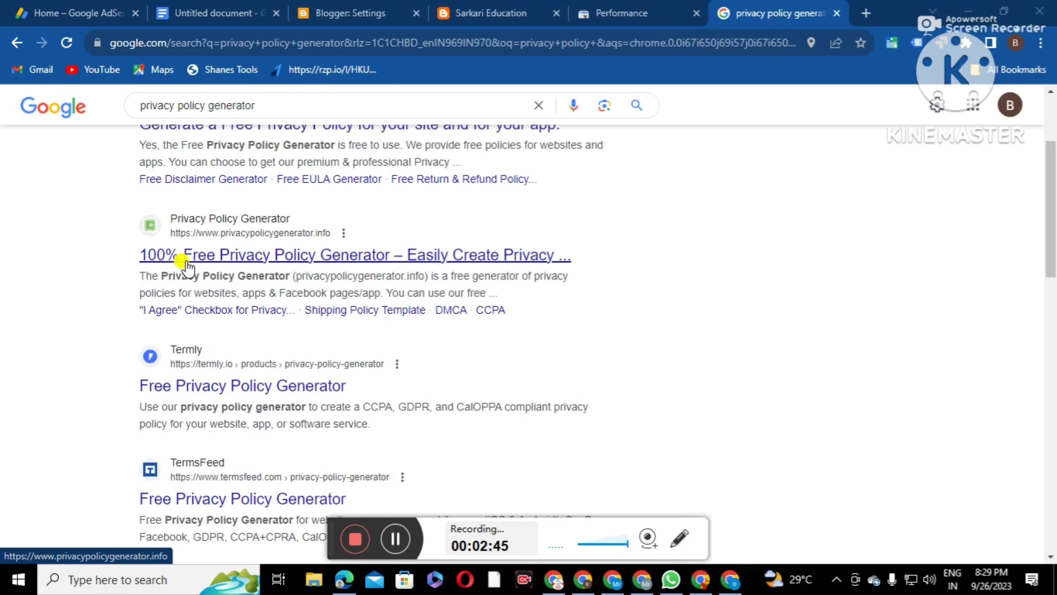
{"action": "left_click", "coordinate": [364, 256]}
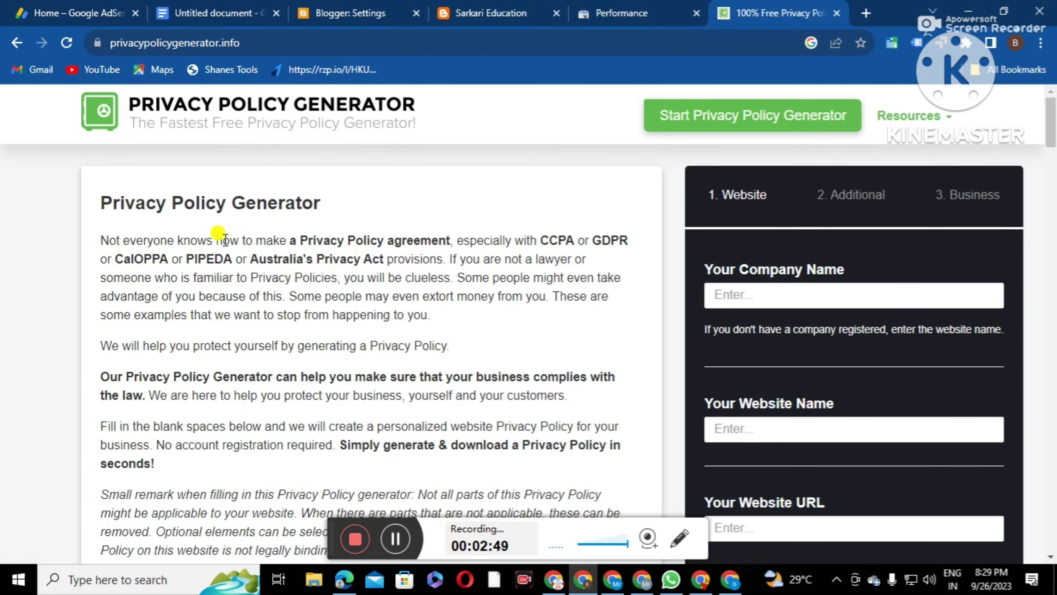
{"action": "left_click", "coordinate": [746, 292]}
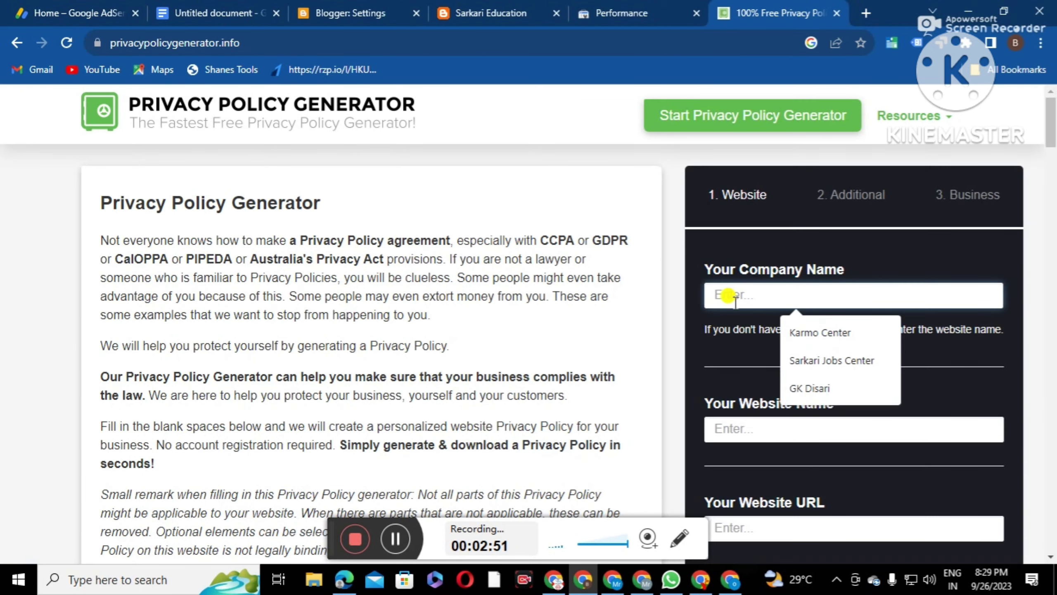
{"action": "left_click", "coordinate": [349, 15]}
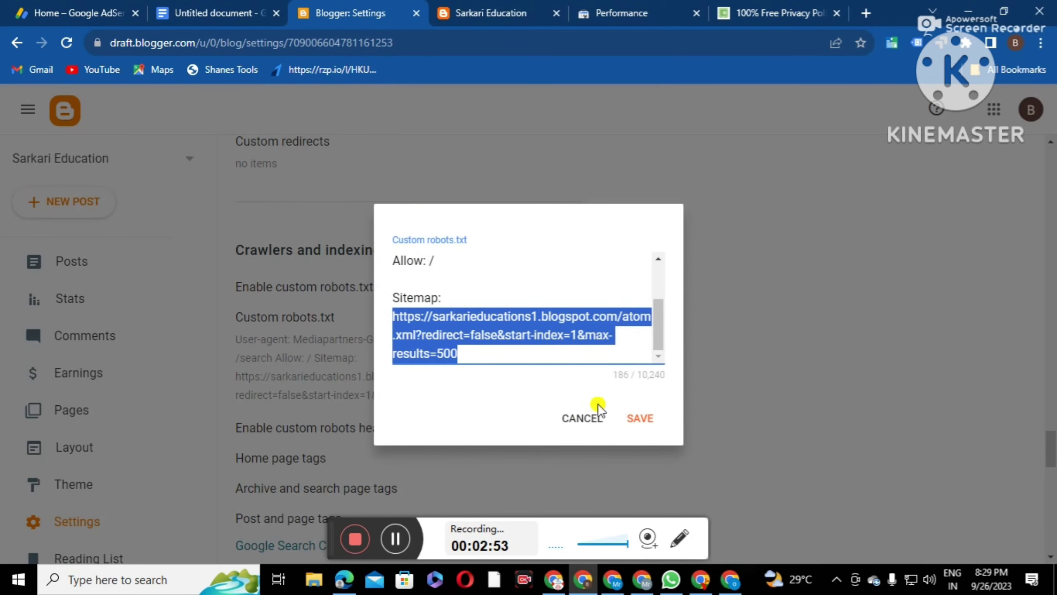
Cancel the robots.txt editor and select the blog title 'Sarkari Education' in the Title dialog
{"action": "left_click", "coordinate": [583, 416]}
{"action": "scroll", "coordinate": [271, 302], "scroll_direction": "up", "scroll_amount": 15}
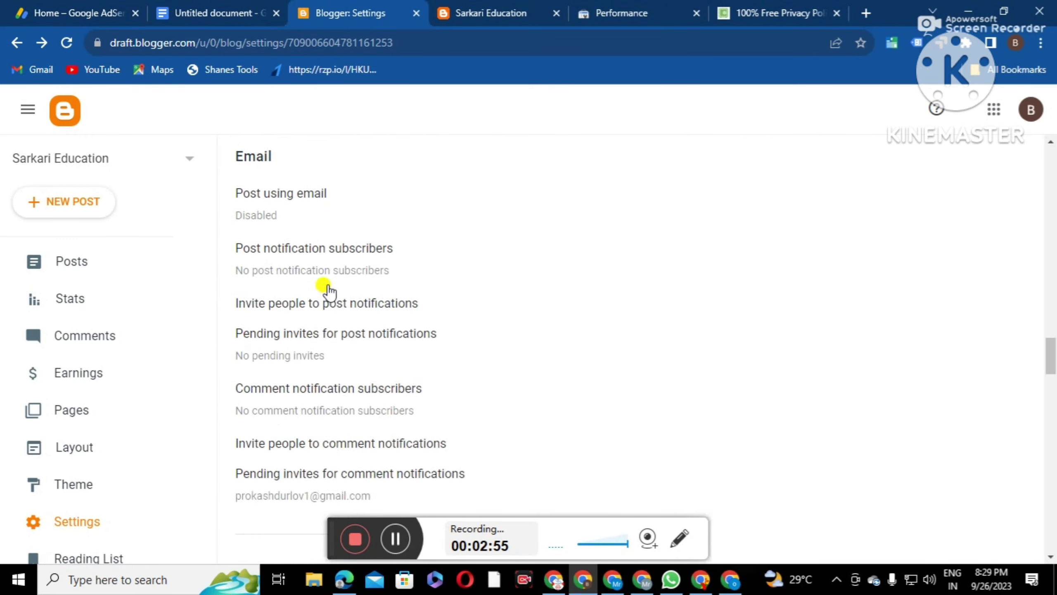
{"action": "scroll", "coordinate": [329, 291], "scroll_direction": "up", "scroll_amount": 15}
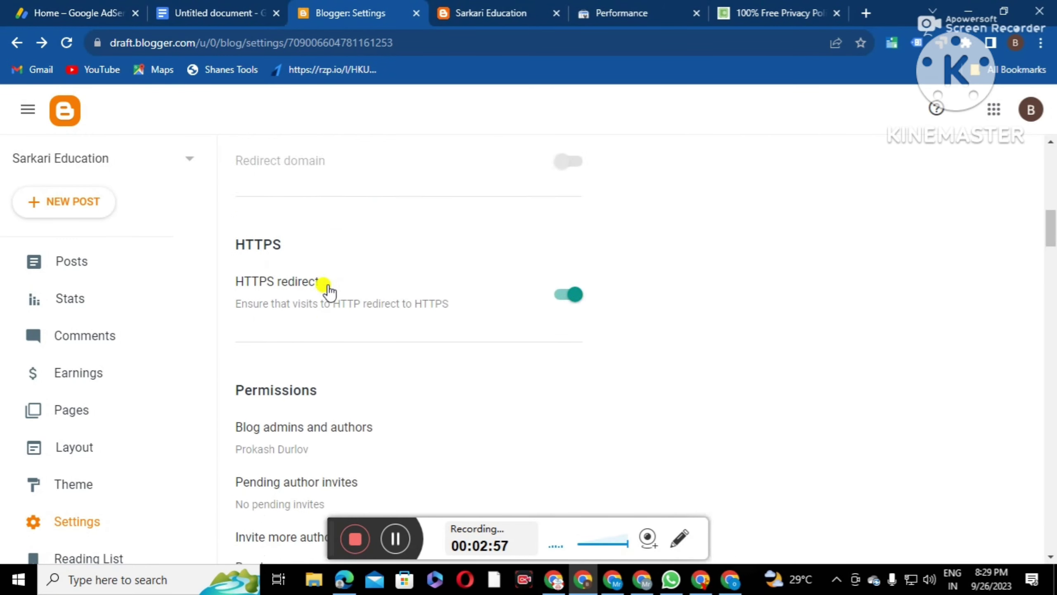
{"action": "scroll", "coordinate": [321, 280], "scroll_direction": "up", "scroll_amount": 10}
{"action": "left_click", "coordinate": [289, 245]}
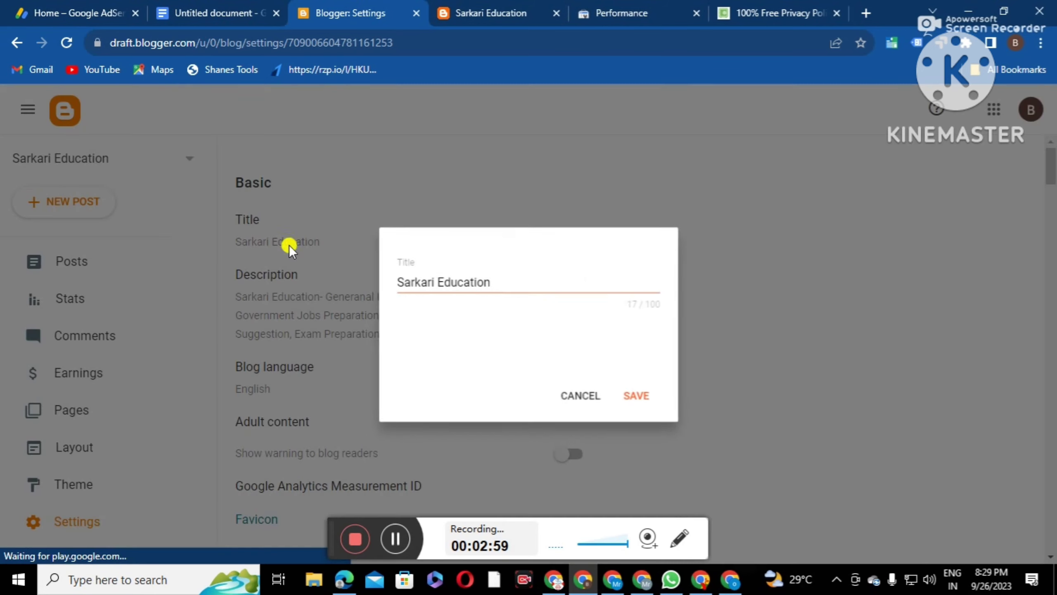
{"action": "left_click_drag", "start_coordinate": [491, 276], "coordinate": [344, 282]}
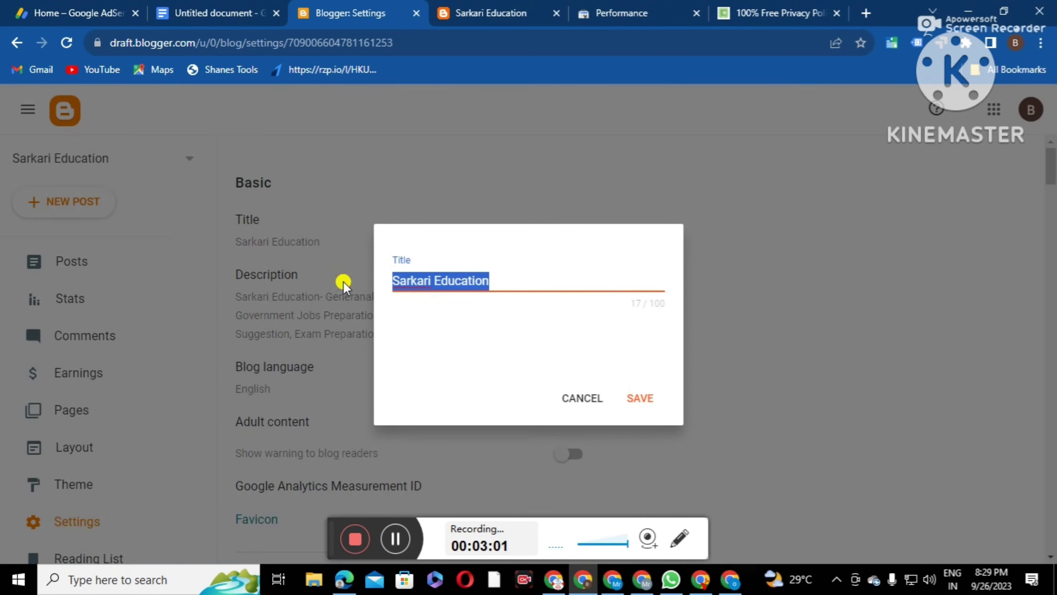
Enter Sarkari Education as the Company Name, copied from the blog title
{"action": "right_click", "coordinate": [429, 270]}
{"action": "left_click", "coordinate": [461, 307]}
{"action": "left_click", "coordinate": [754, 12]}
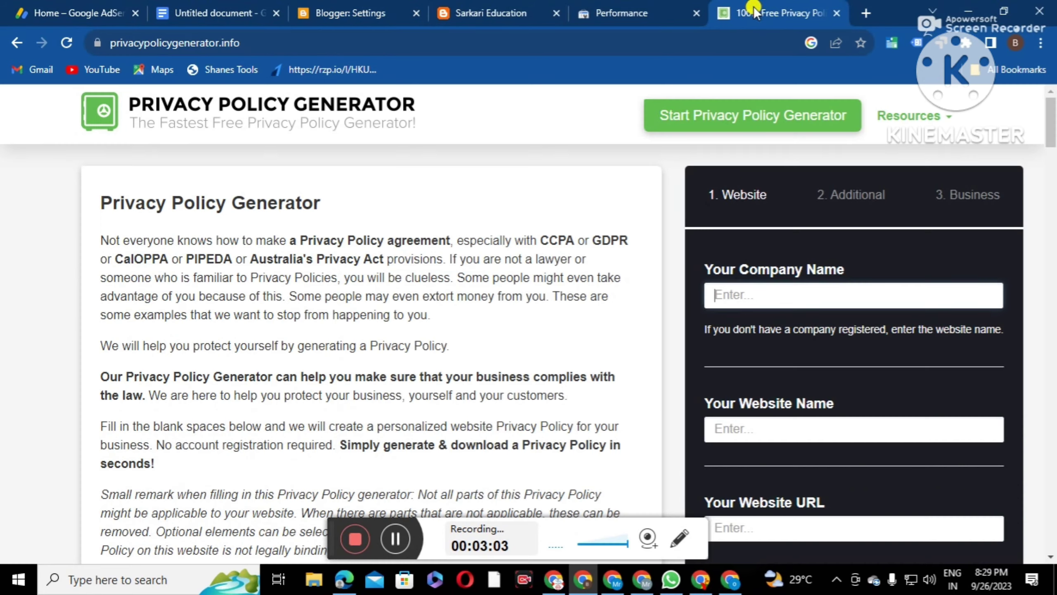
{"action": "right_click", "coordinate": [733, 277]}
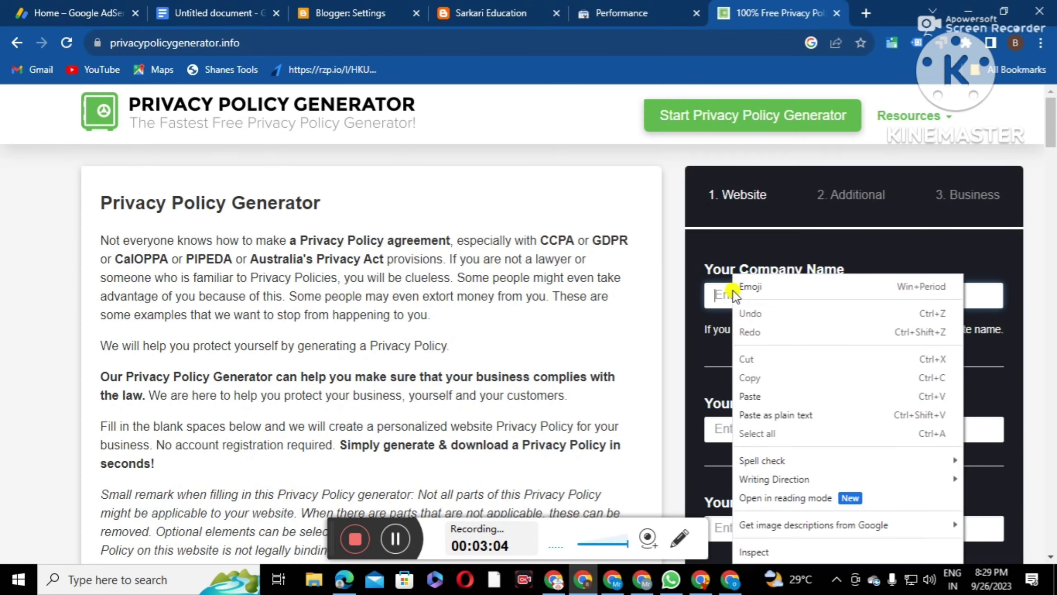
{"action": "left_click", "coordinate": [763, 401]}
{"action": "scroll", "coordinate": [765, 395], "scroll_direction": "down", "scroll_amount": 2}
{"action": "left_click", "coordinate": [769, 424]}
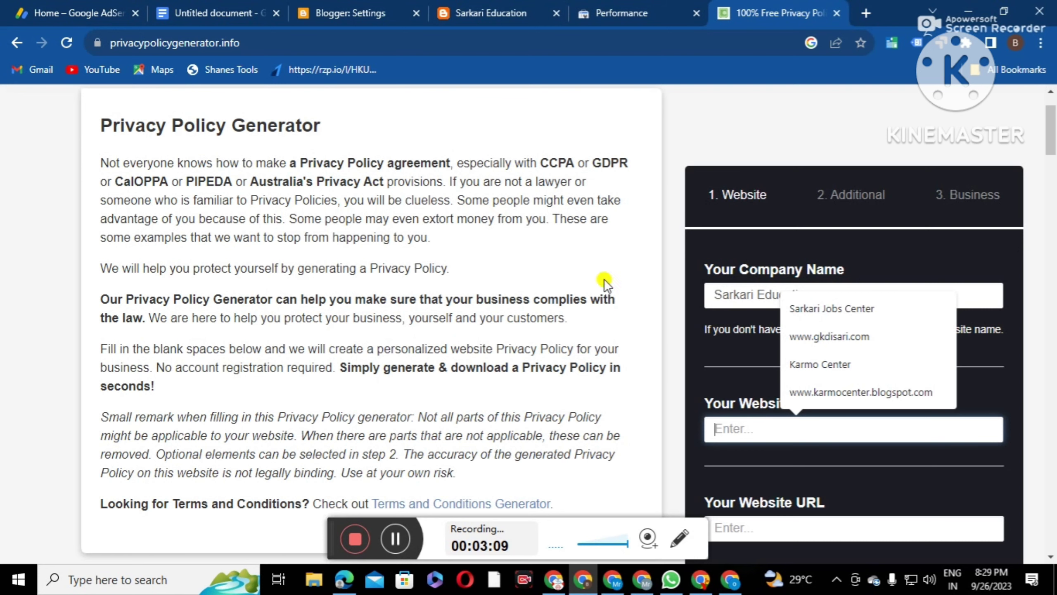
{"action": "left_click", "coordinate": [443, 18]}
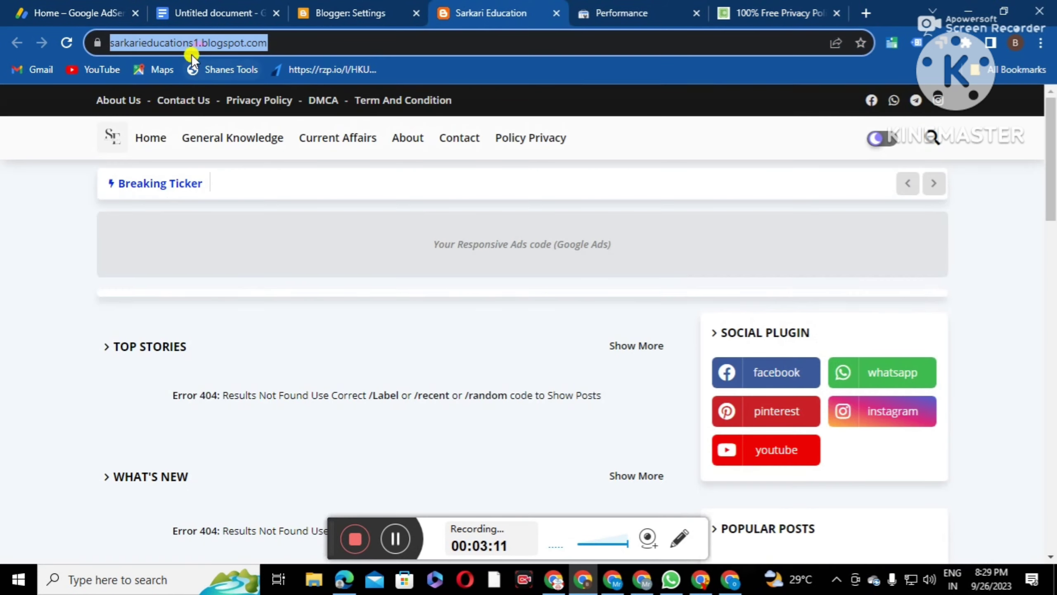
{"action": "right_click", "coordinate": [206, 42]}
{"action": "left_click", "coordinate": [257, 125]}
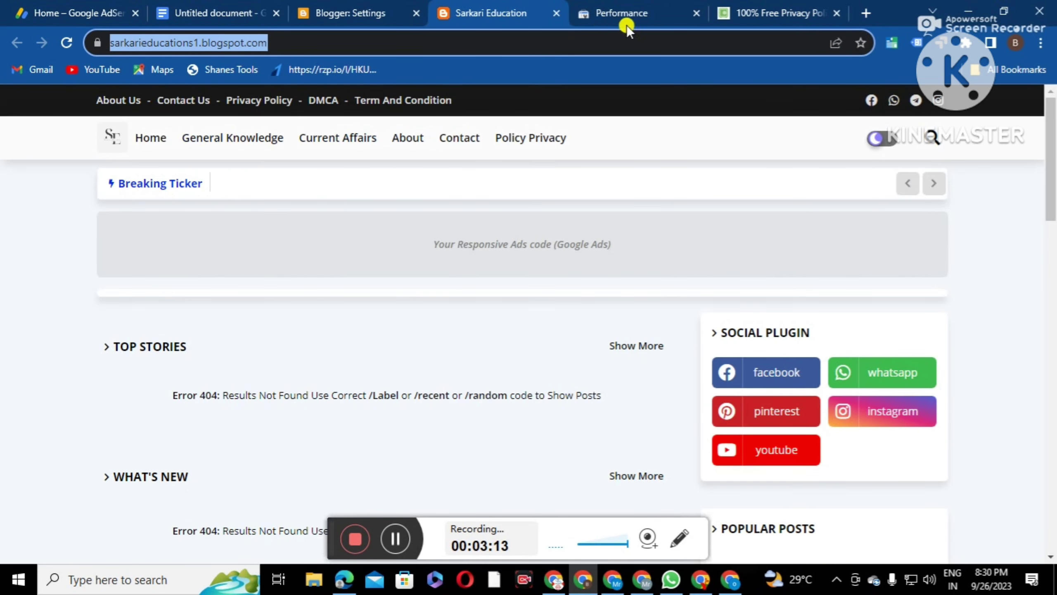
{"action": "left_click", "coordinate": [760, 15]}
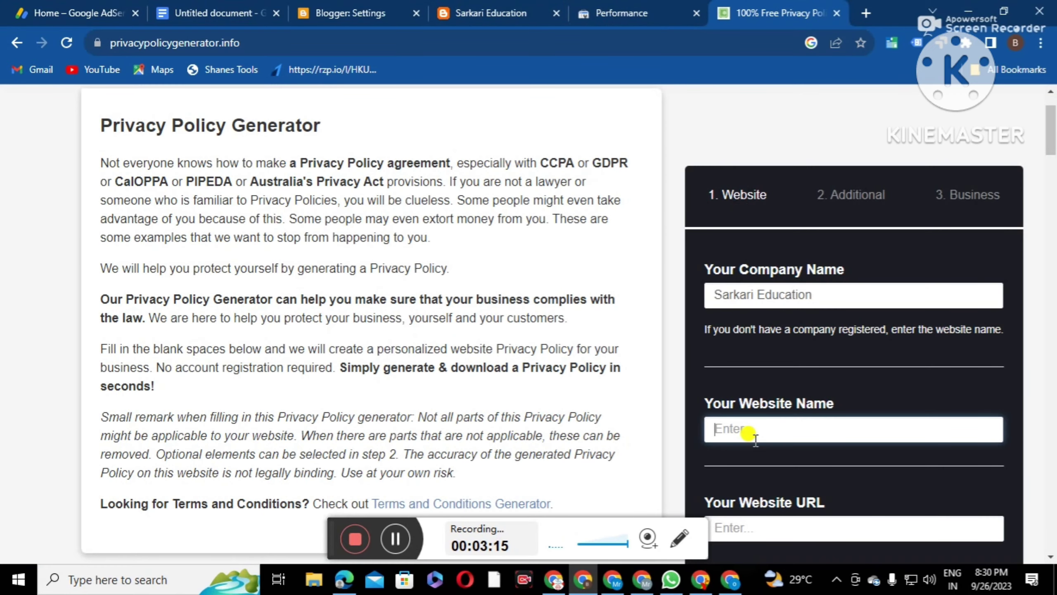
{"action": "scroll", "coordinate": [815, 374], "scroll_direction": "down", "scroll_amount": 3}
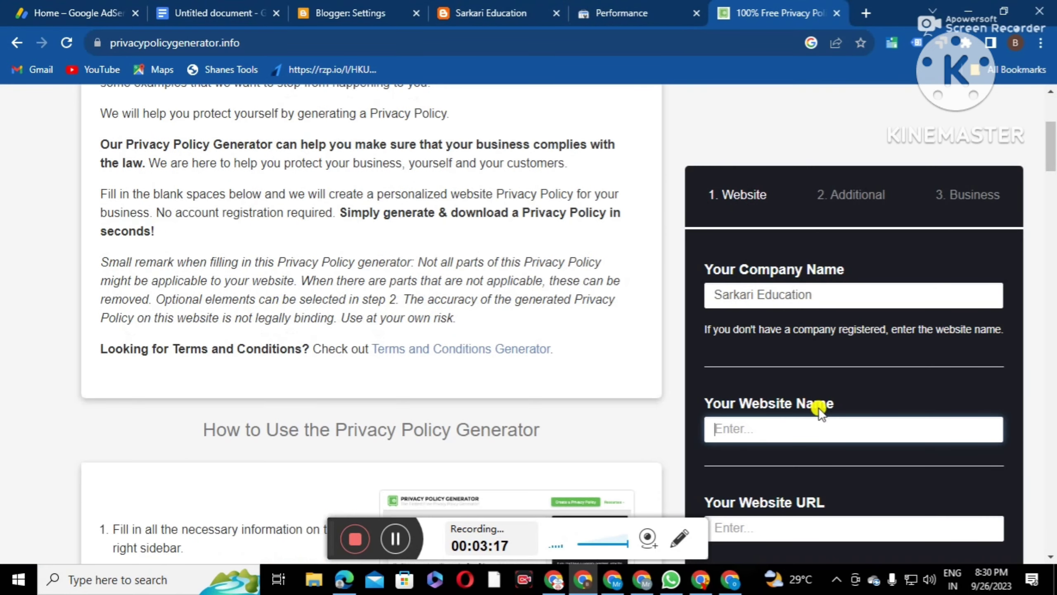
{"action": "left_click", "coordinate": [760, 529]}
{"action": "right_click", "coordinate": [758, 533]}
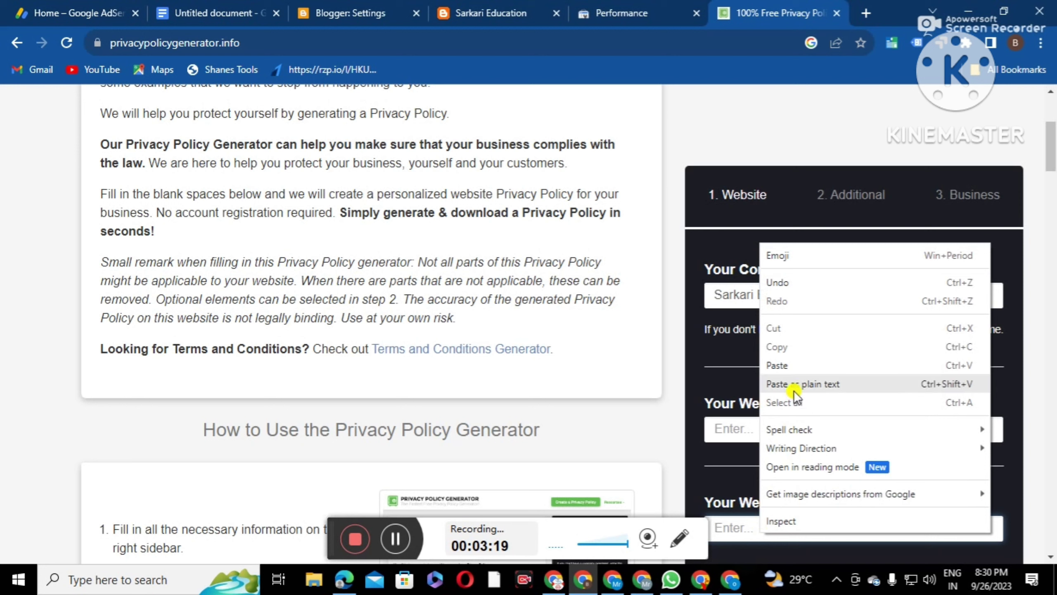
{"action": "left_click", "coordinate": [795, 366]}
Fill the Website Name with Sarkari Education and zoom the page out to 80%
{"action": "left_click_drag", "start_coordinate": [818, 296], "coordinate": [701, 295]}
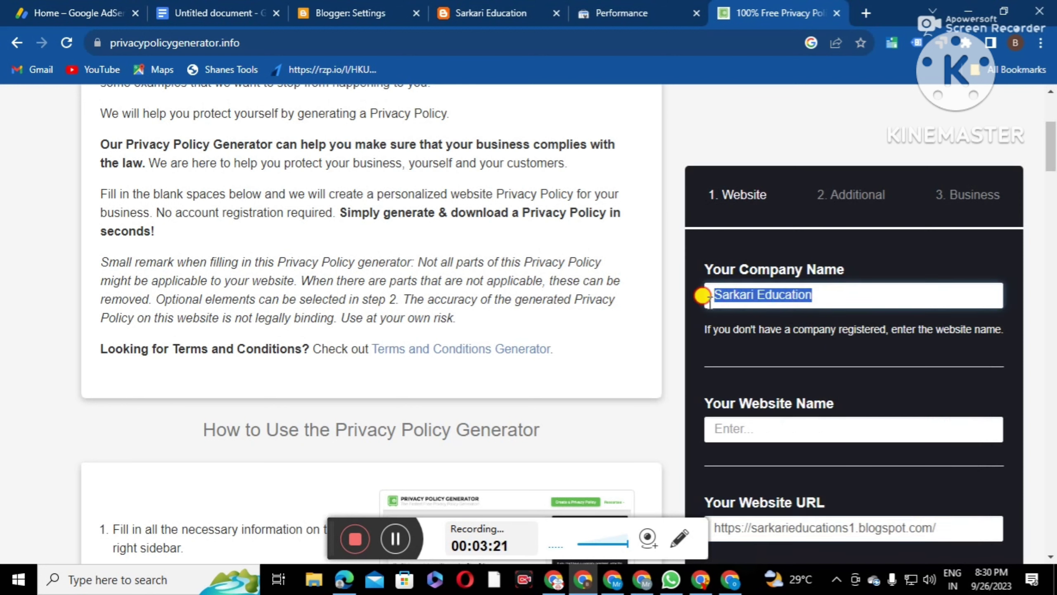
{"action": "right_click", "coordinate": [748, 294]}
{"action": "left_click", "coordinate": [775, 318]}
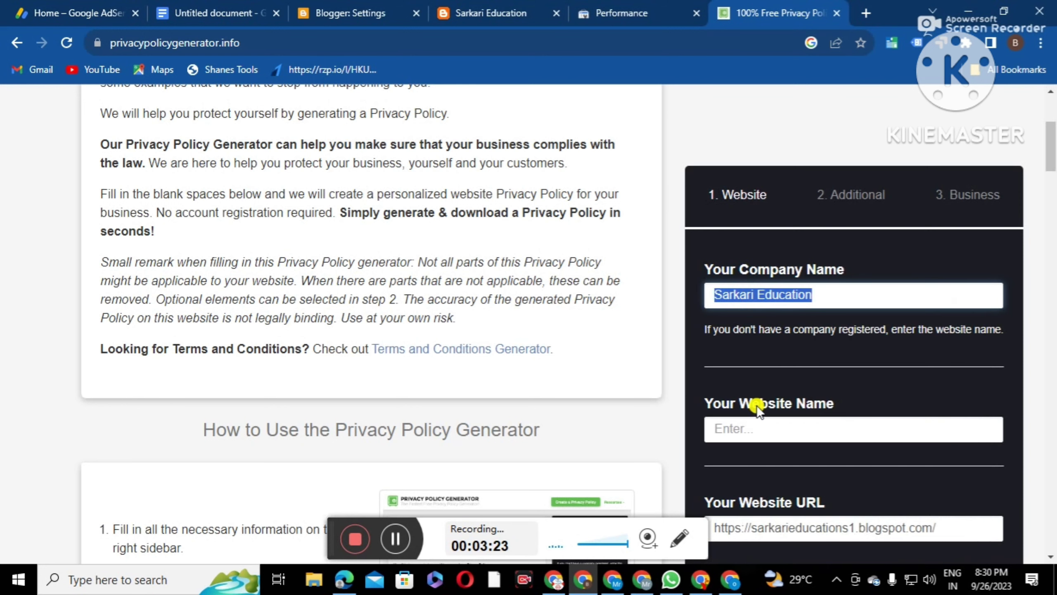
{"action": "left_click", "coordinate": [726, 428]}
{"action": "right_click", "coordinate": [747, 429]}
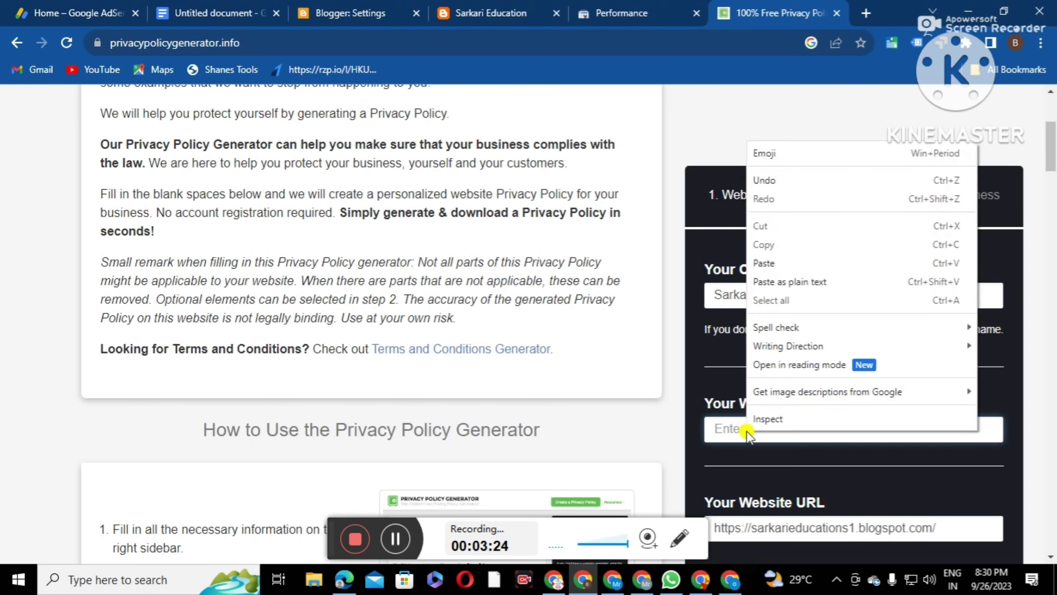
{"action": "left_click", "coordinate": [766, 264]}
{"action": "scroll", "coordinate": [845, 400], "scroll_direction": "down", "scroll_amount": 5}
{"action": "left_click_drag", "start_coordinate": [1053, 229], "coordinate": [942, 473]}
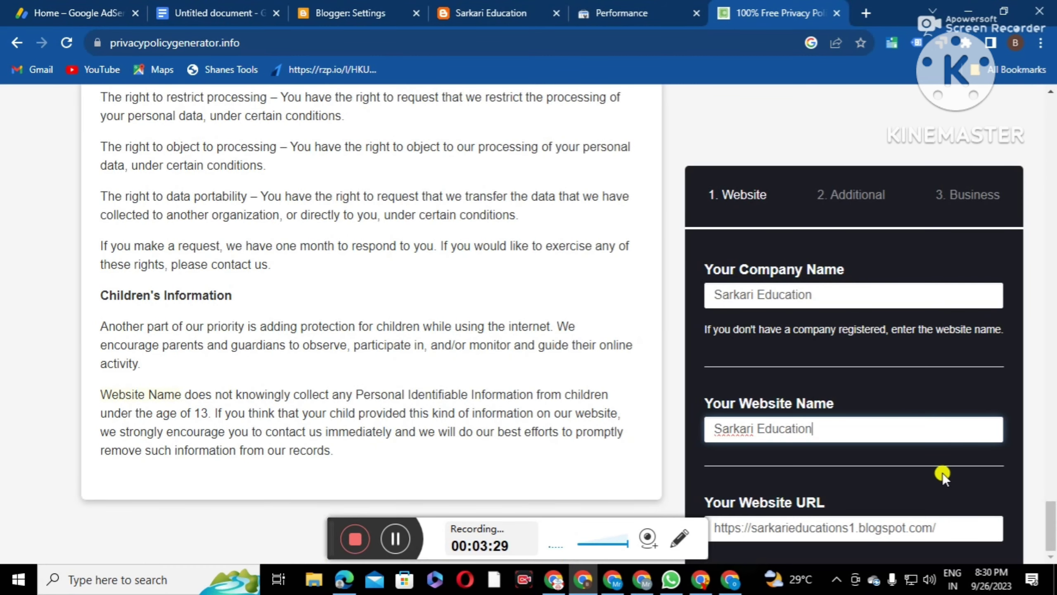
{"action": "key", "text": "ctrl+minus"}
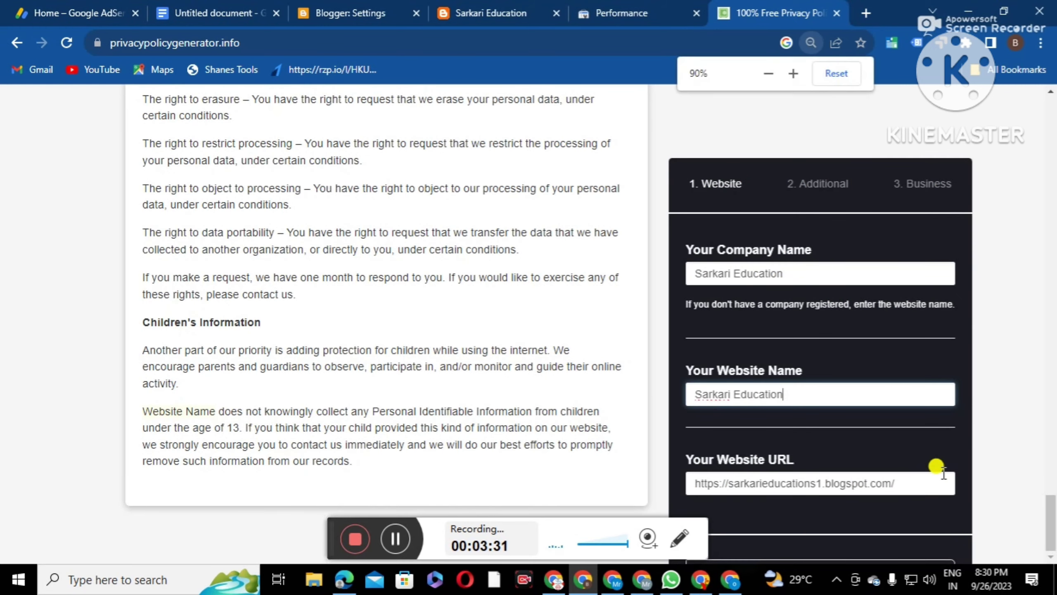
{"action": "key", "text": "ctrl+minus"}
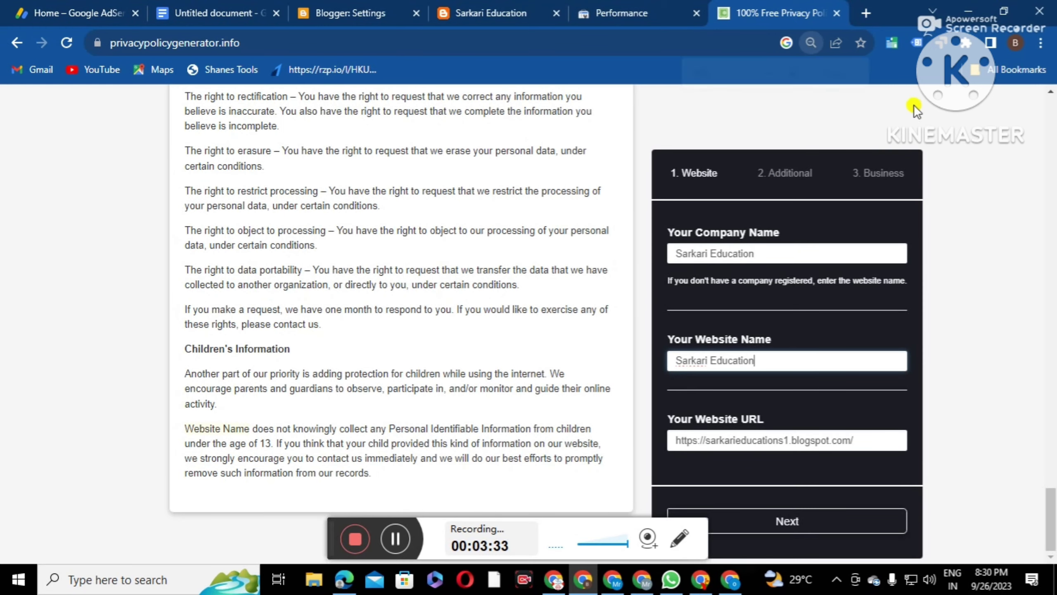
On the Additional step, answer Yes for cookies, Google AdSense and third-party advertising
{"action": "left_click", "coordinate": [776, 523]}
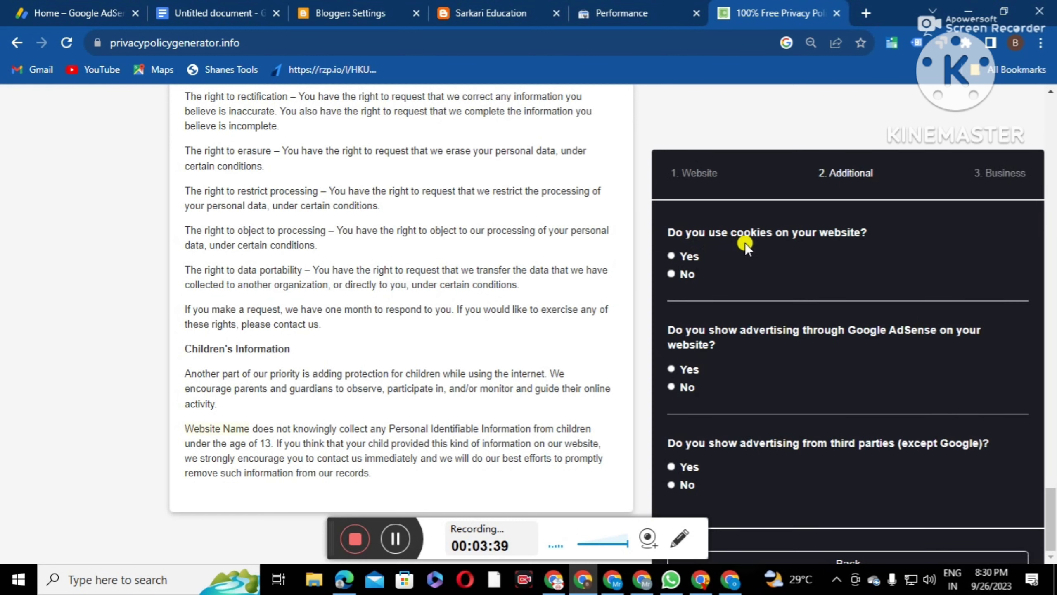
{"action": "left_click", "coordinate": [672, 256]}
{"action": "left_click", "coordinate": [673, 466]}
{"action": "key", "text": "ctrl+minus"}
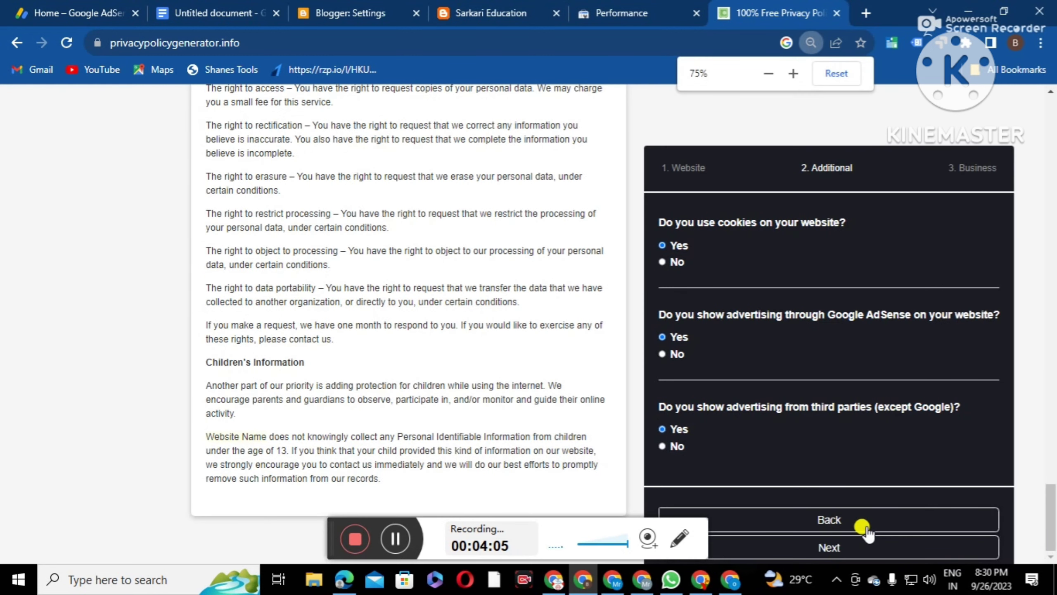
On the business step, set Country to India and State to West Bengal
{"action": "left_click", "coordinate": [828, 547]}
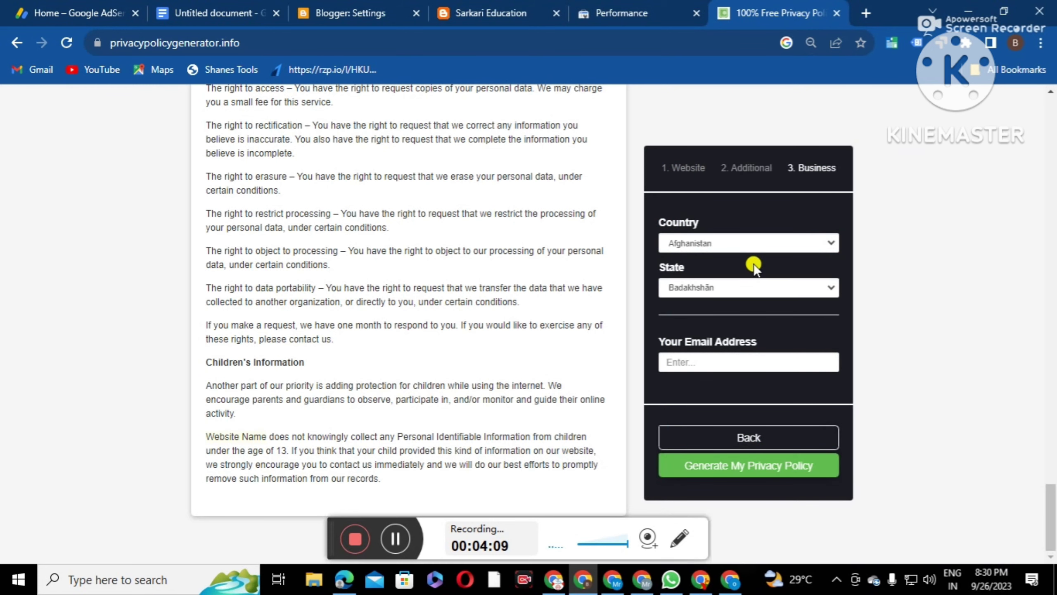
{"action": "key", "text": "ctrl+plus"}
{"action": "key", "text": "ctrl+plus"}
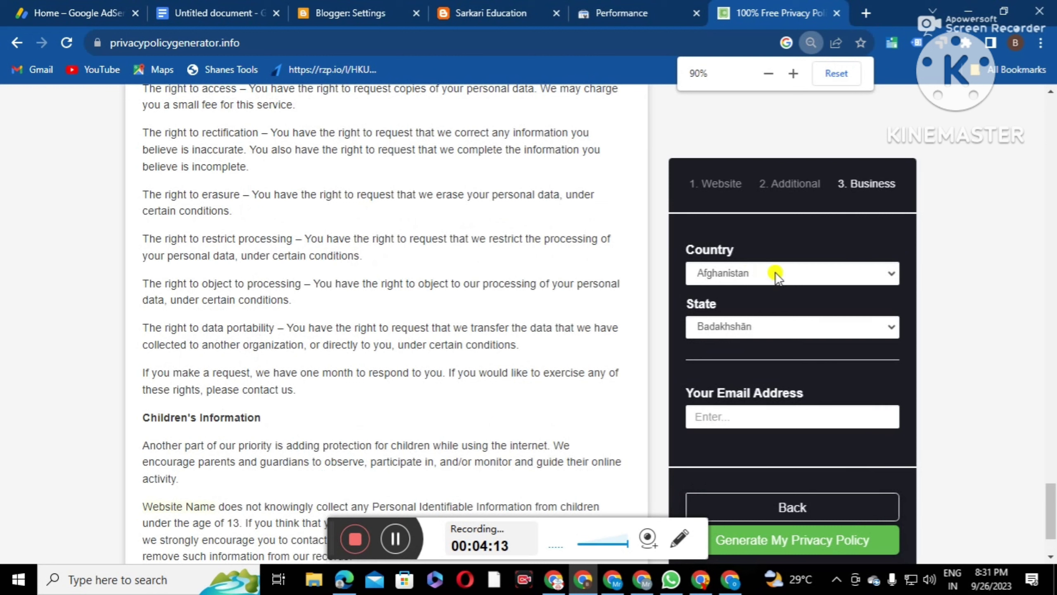
{"action": "left_click", "coordinate": [777, 273]}
{"action": "scroll", "coordinate": [736, 381], "scroll_direction": "down", "scroll_amount": 20}
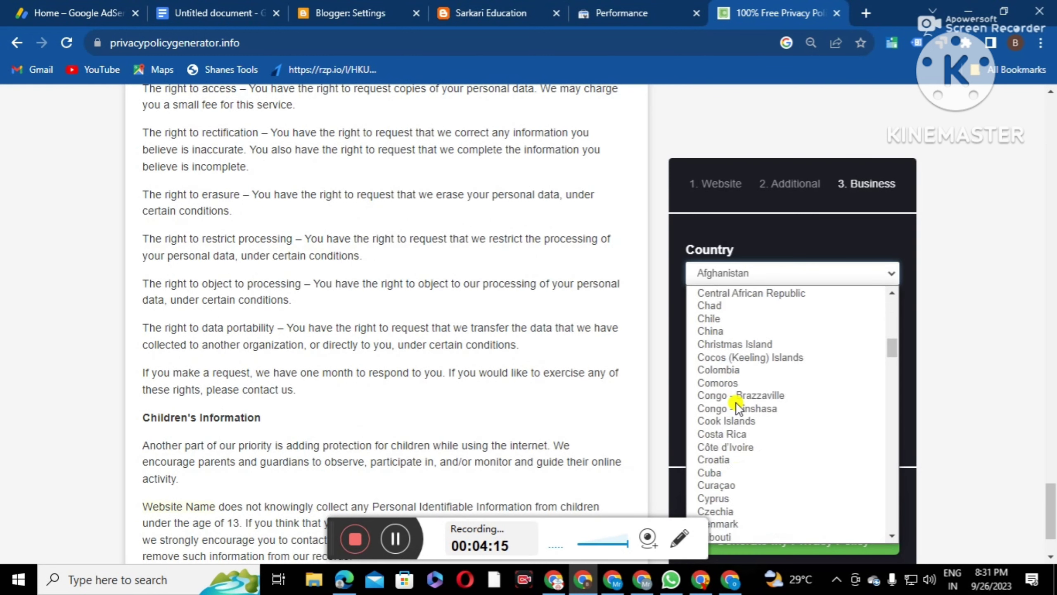
{"action": "scroll", "coordinate": [735, 405], "scroll_direction": "down", "scroll_amount": 4}
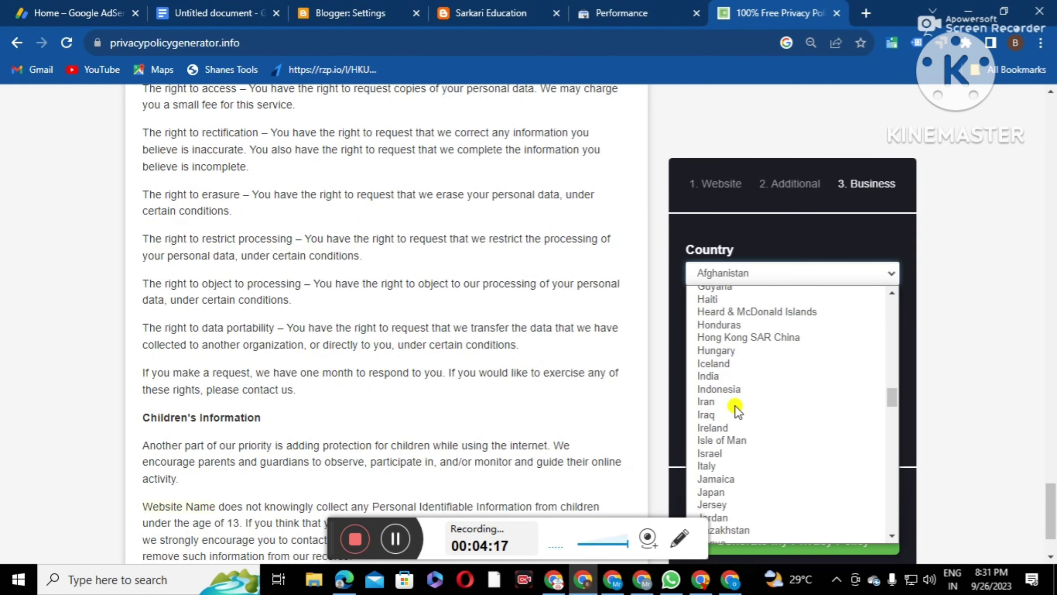
{"action": "left_click", "coordinate": [713, 377]}
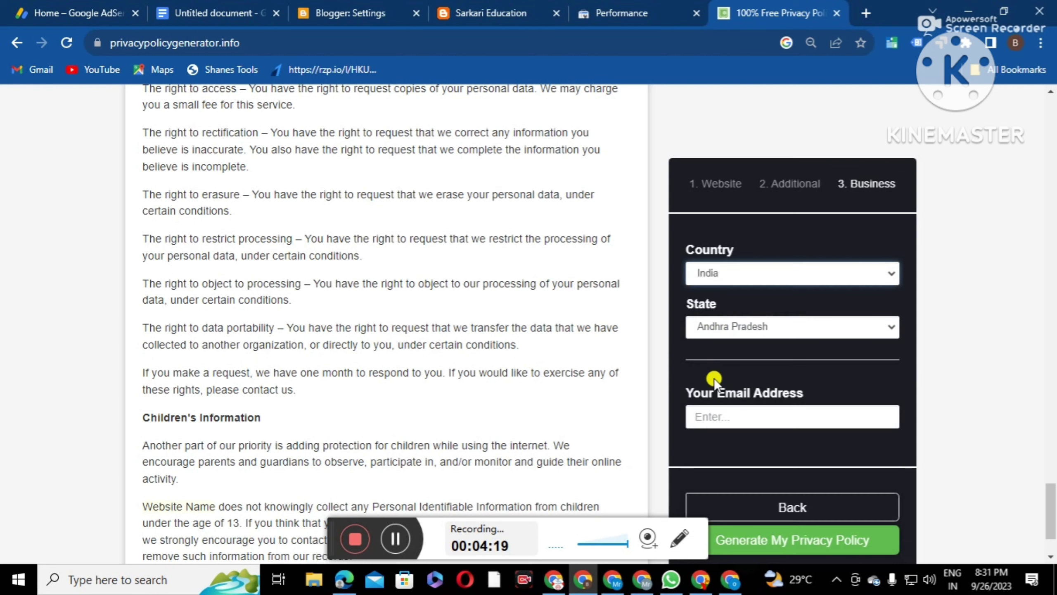
{"action": "left_click", "coordinate": [791, 334]}
{"action": "scroll", "coordinate": [735, 275], "scroll_direction": "down", "scroll_amount": 4}
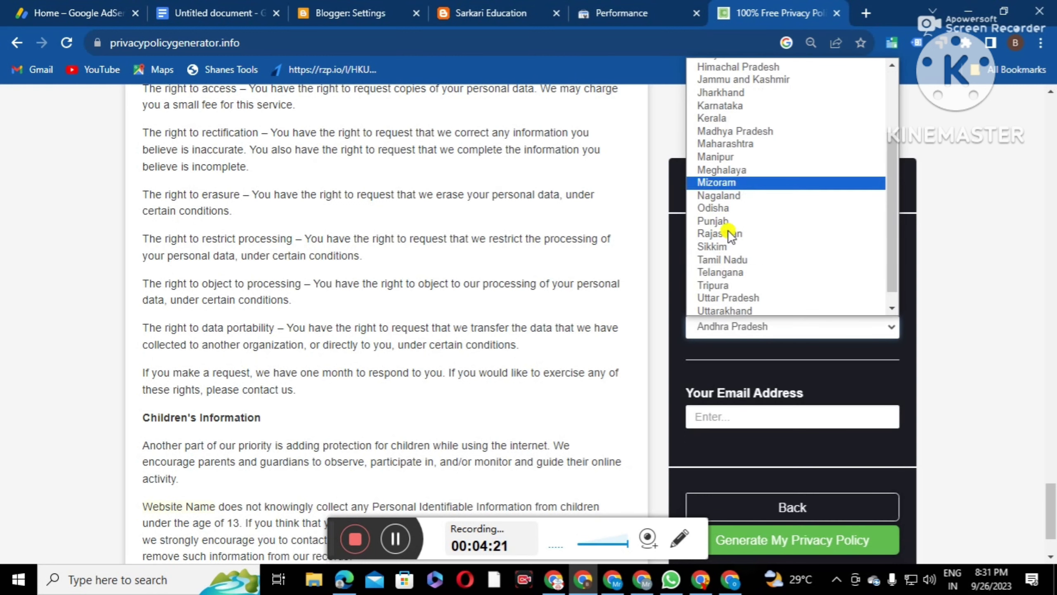
{"action": "left_click", "coordinate": [716, 310]}
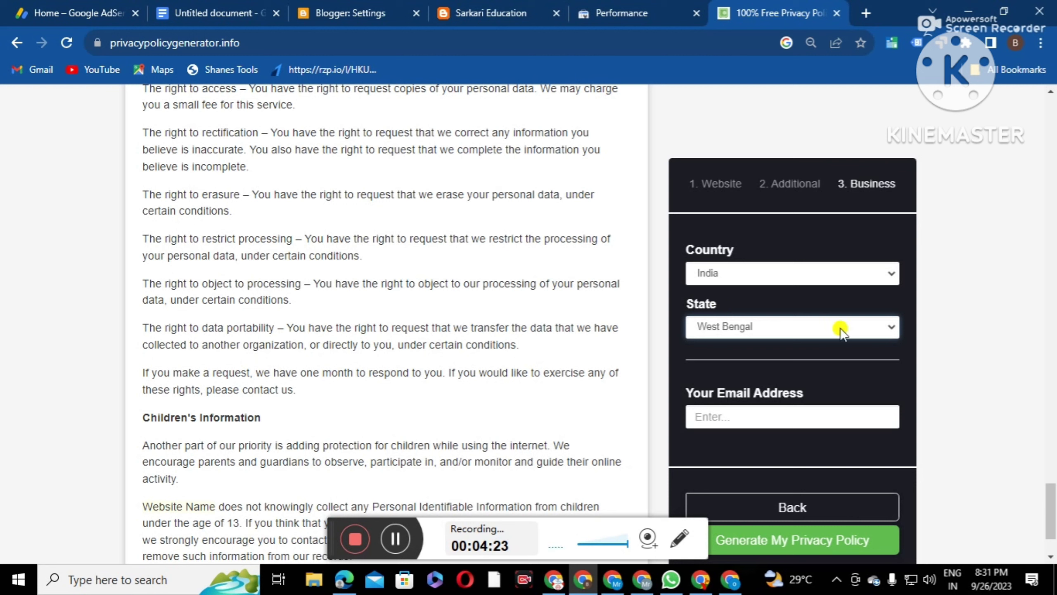
{"action": "left_click", "coordinate": [709, 415]}
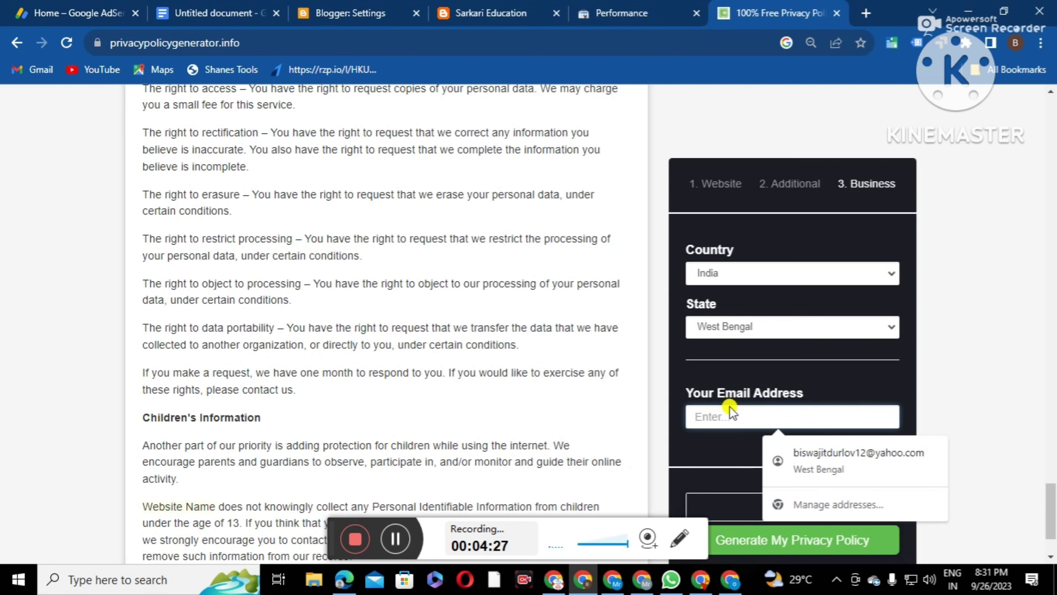
{"action": "left_click", "coordinate": [871, 14]}
{"action": "left_click", "coordinate": [1012, 123]}
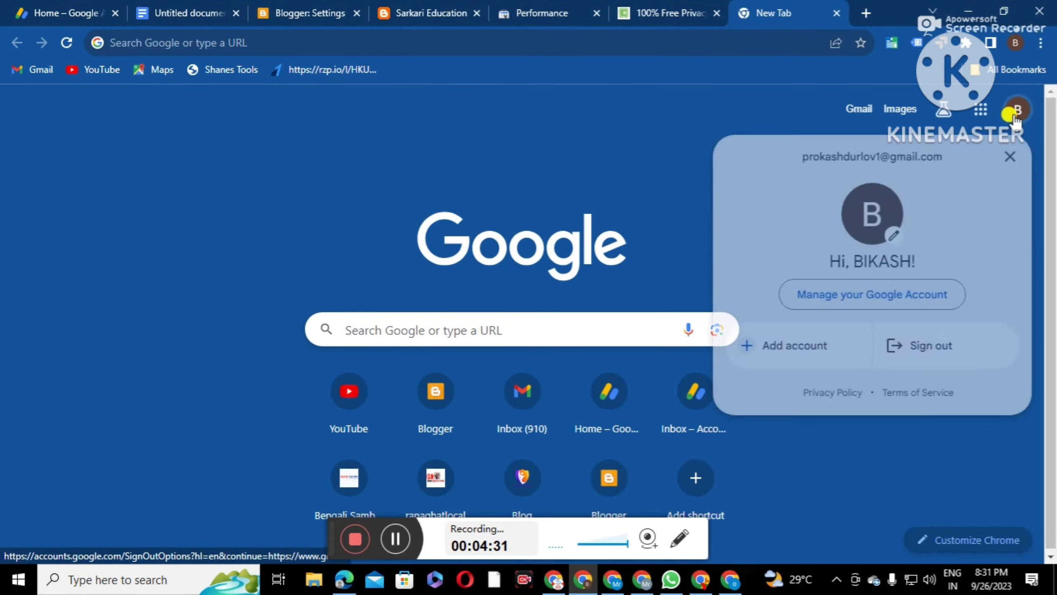
{"action": "triple_click", "coordinate": [831, 157]}
{"action": "right_click", "coordinate": [830, 157]}
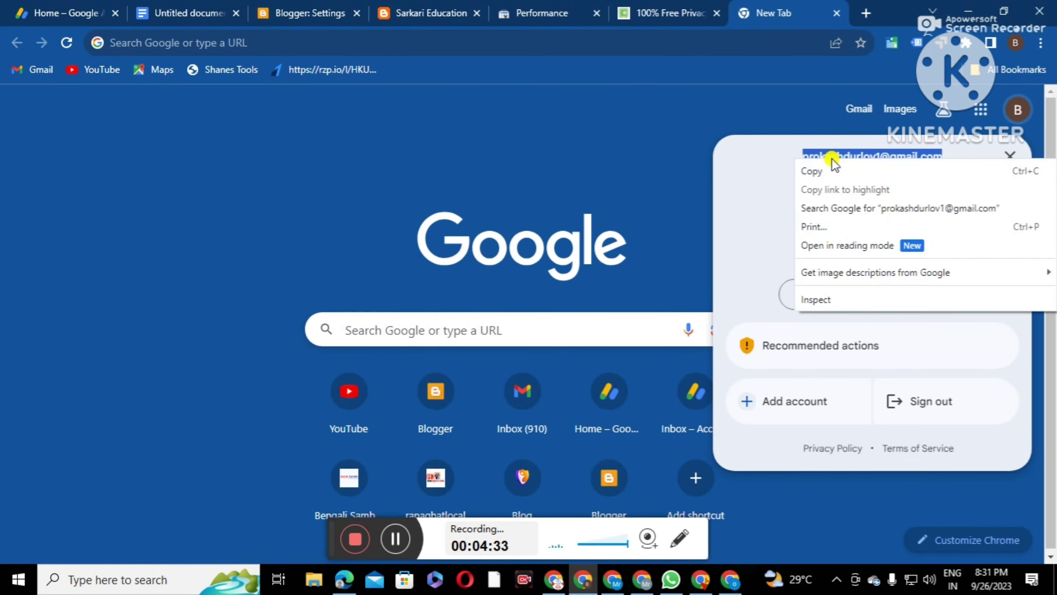
{"action": "left_click", "coordinate": [828, 167]}
{"action": "left_click", "coordinate": [666, 13]}
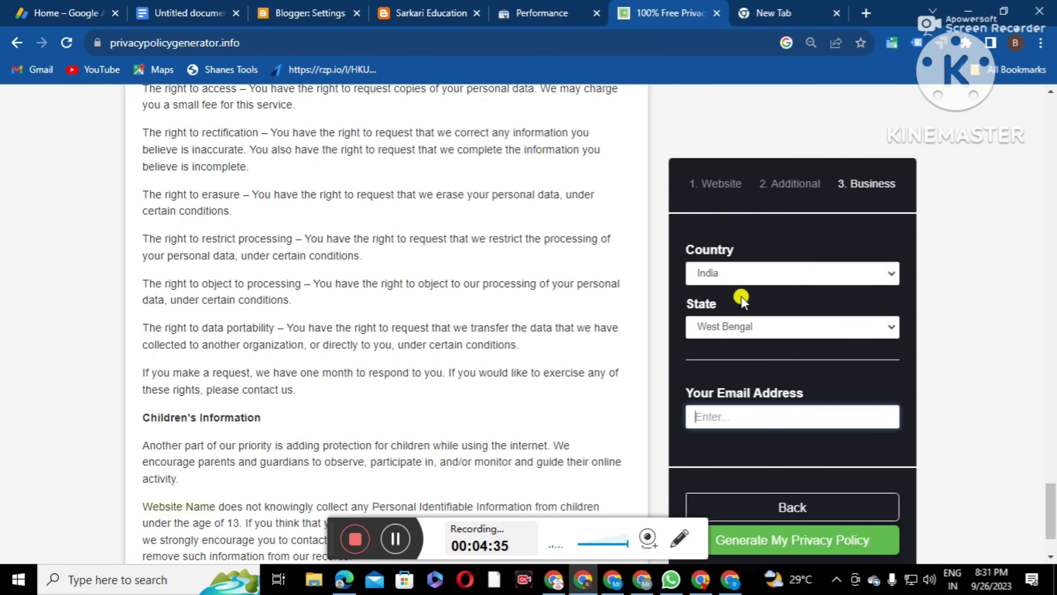
{"action": "right_click", "coordinate": [716, 414]}
{"action": "left_click", "coordinate": [732, 245]}
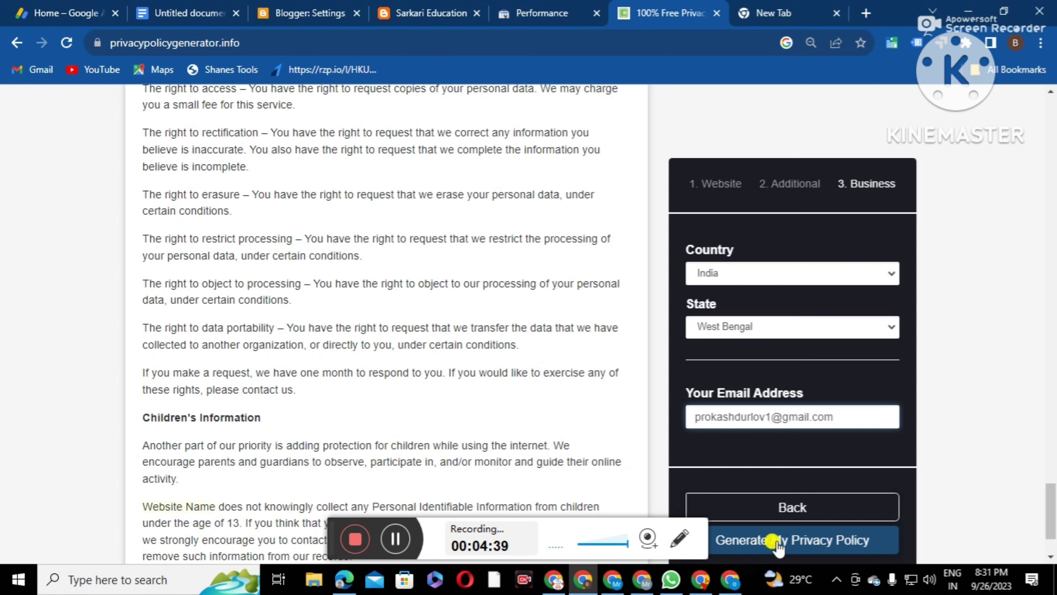
Generate the Sarkari Education privacy policy, copy its text, and return to Blogger Settings
{"action": "left_click", "coordinate": [809, 544]}
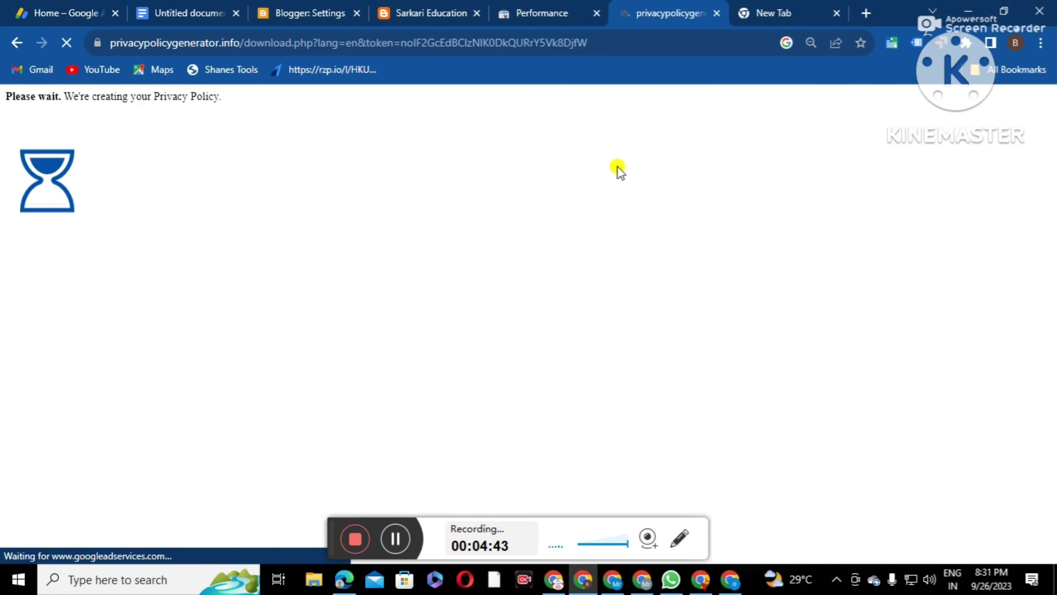
{"action": "scroll", "coordinate": [703, 354], "scroll_direction": "down", "scroll_amount": 5}
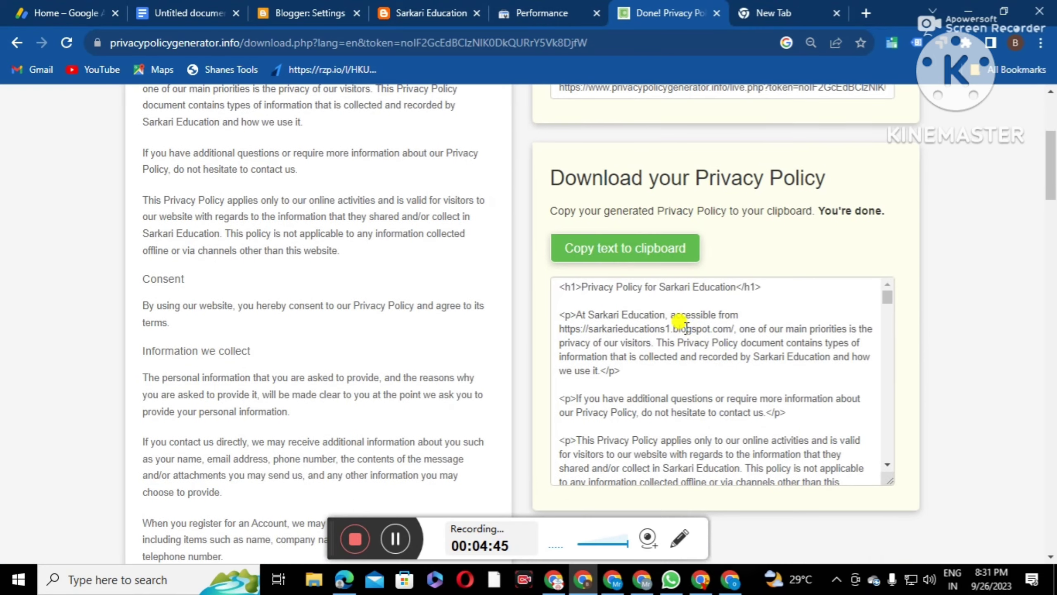
{"action": "left_click", "coordinate": [619, 249]}
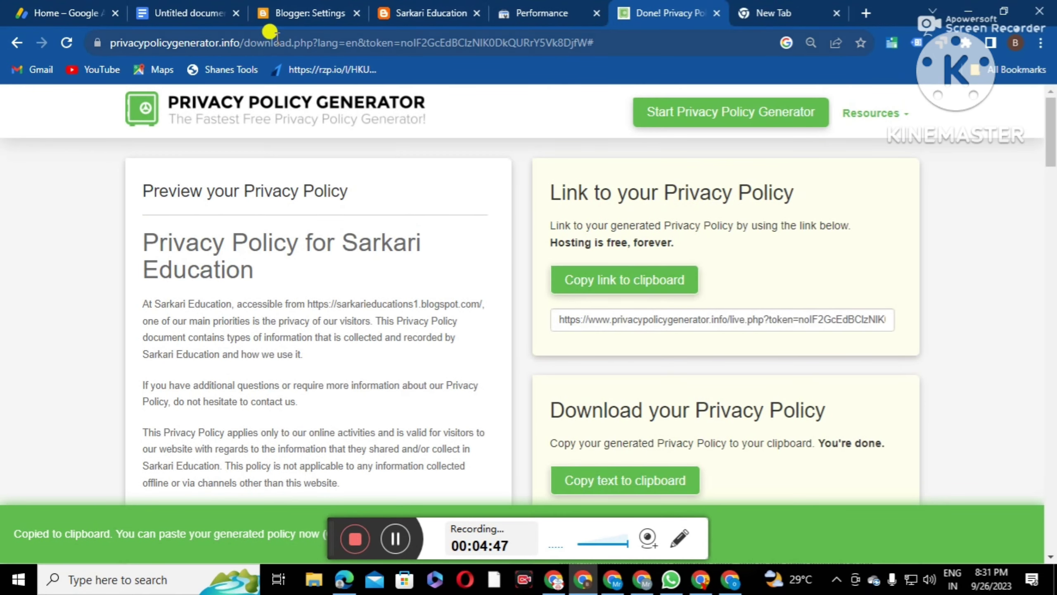
{"action": "left_click", "coordinate": [290, 12]}
{"action": "left_click", "coordinate": [582, 398]}
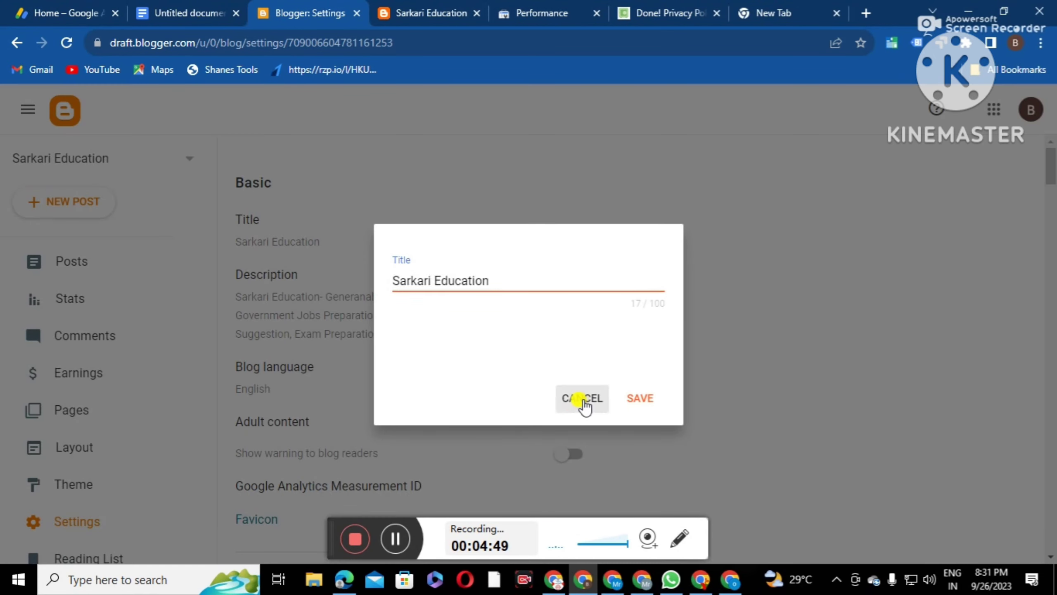
Create a new Blogger page and paste the privacy policy HTML in HTML view
{"action": "left_click", "coordinate": [71, 423]}
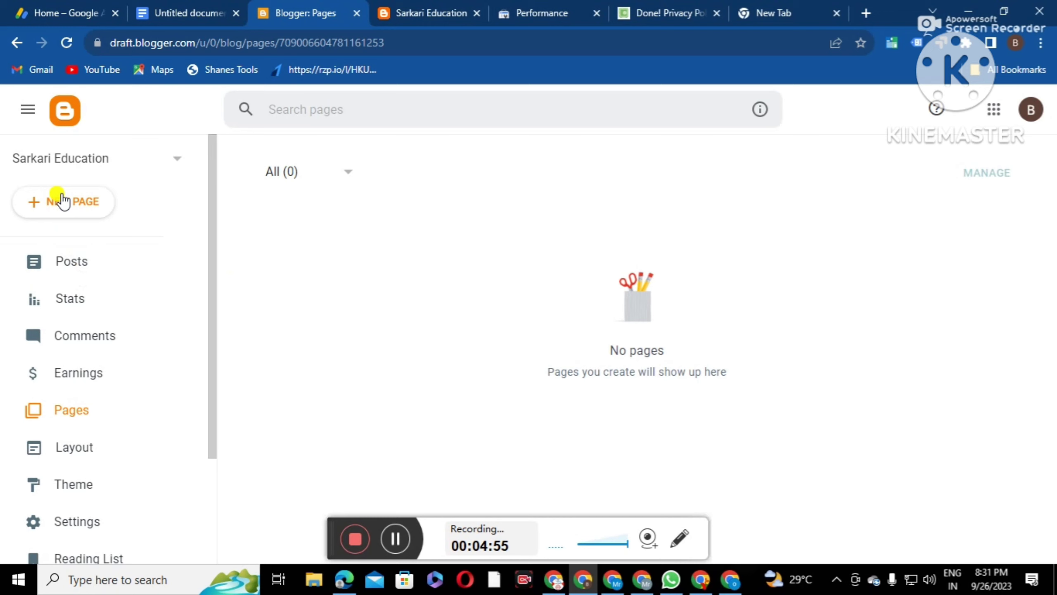
{"action": "left_click", "coordinate": [63, 202]}
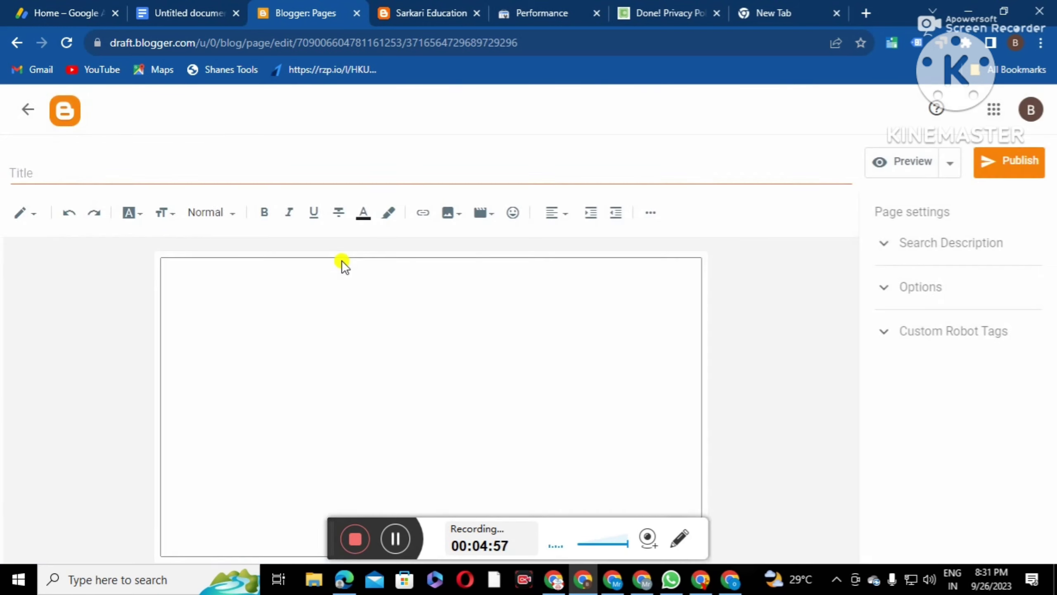
{"action": "left_click", "coordinate": [17, 213]}
{"action": "left_click", "coordinate": [45, 193]}
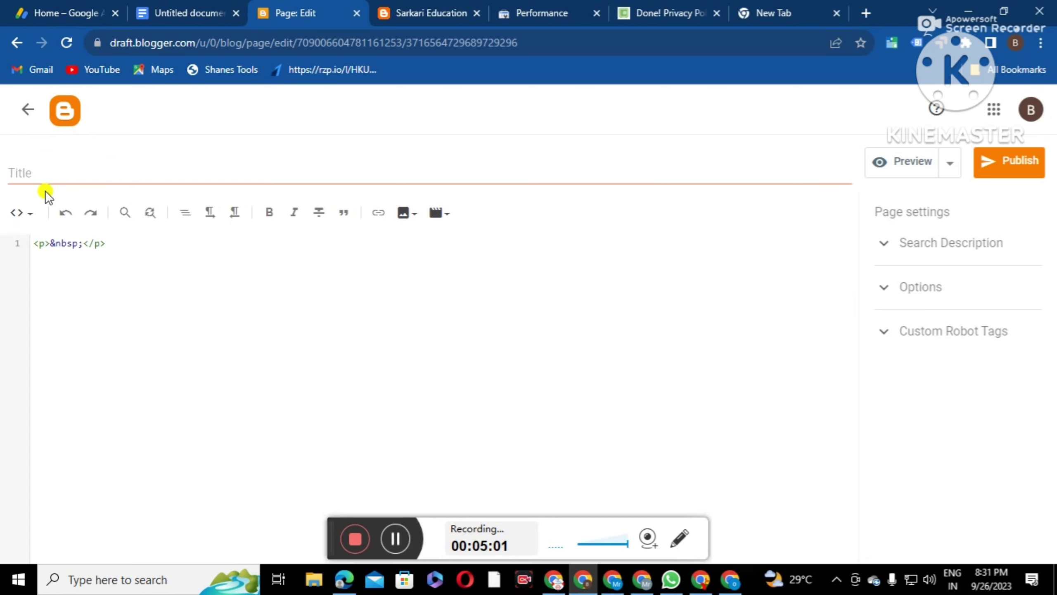
{"action": "left_click_drag", "start_coordinate": [108, 244], "coordinate": [23, 245]}
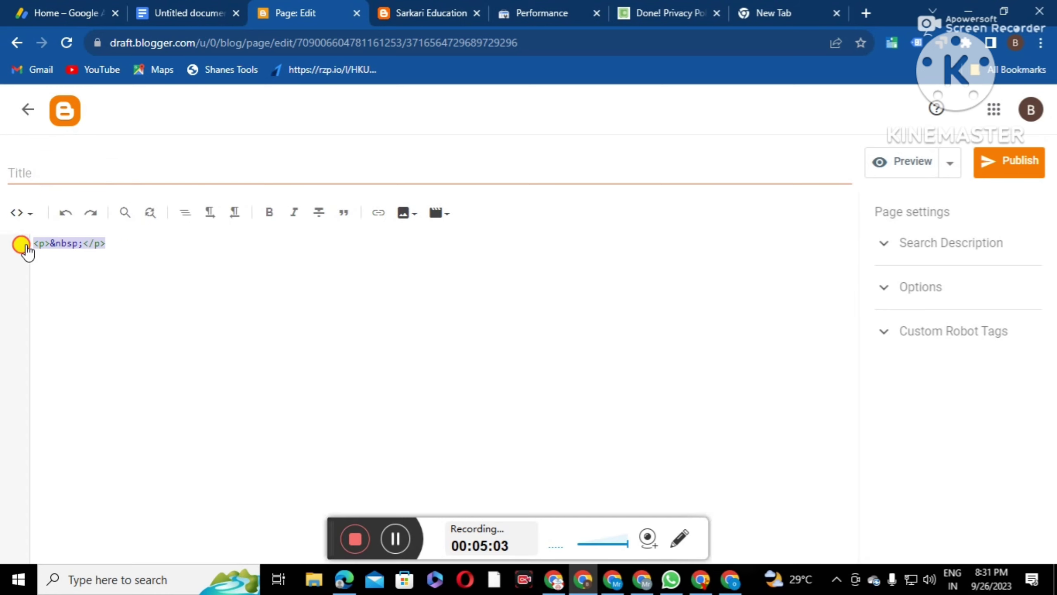
{"action": "right_click", "coordinate": [50, 245]}
{"action": "left_click", "coordinate": [79, 319]}
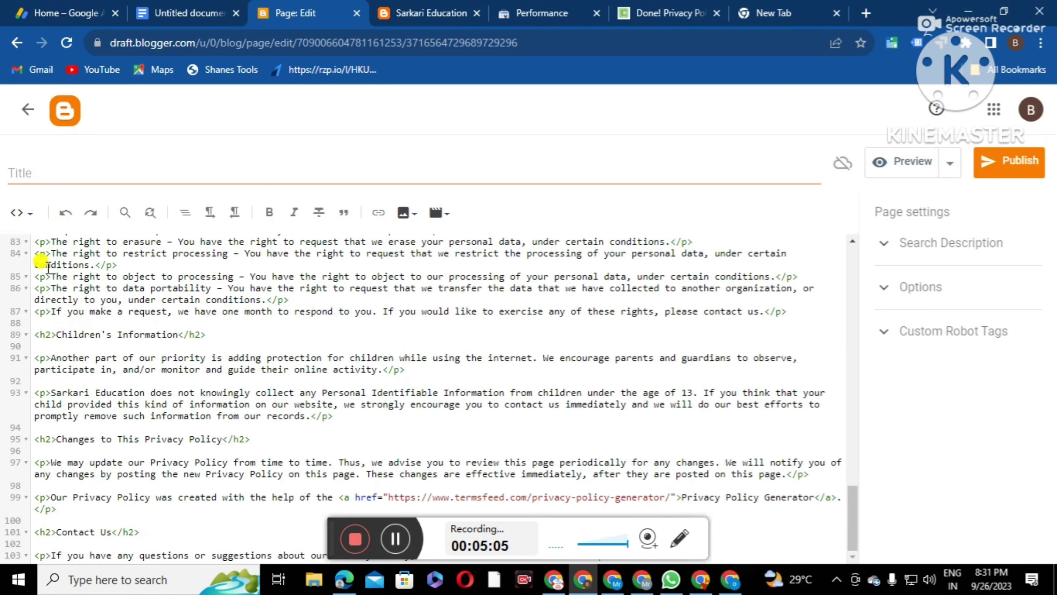
{"action": "left_click", "coordinate": [21, 220]}
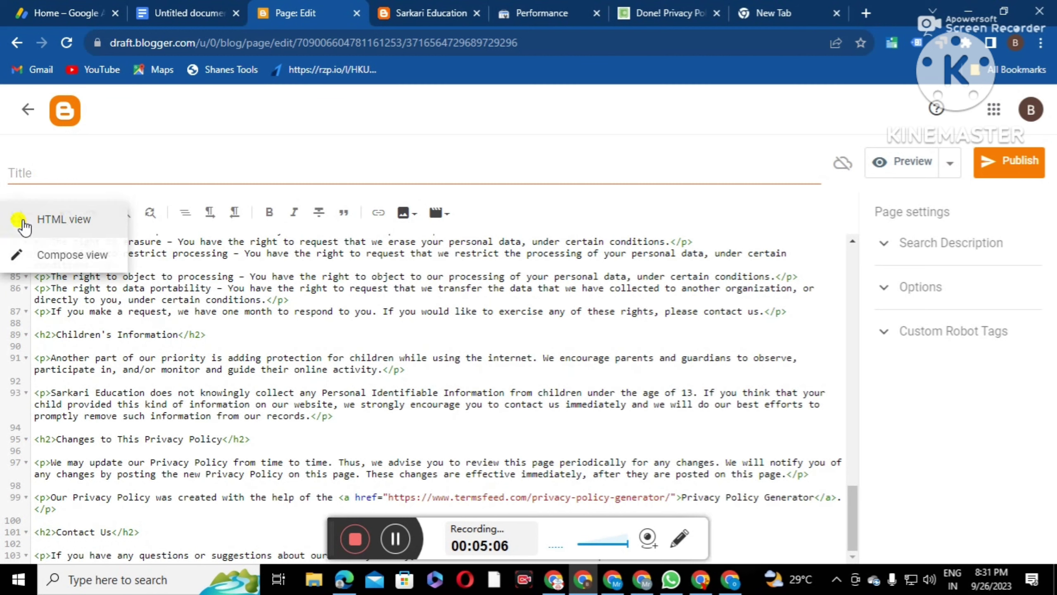
{"action": "left_click", "coordinate": [47, 251]}
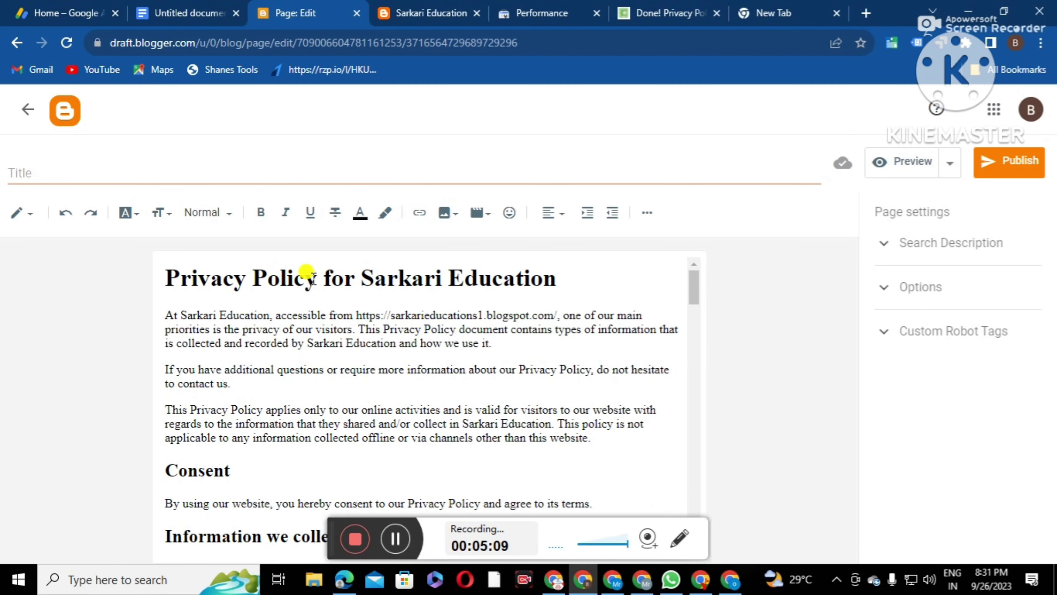
Title the page 'Privacy Policy' and publish it
{"action": "left_click_drag", "start_coordinate": [317, 278], "coordinate": [160, 276]}
{"action": "right_click", "coordinate": [190, 282]}
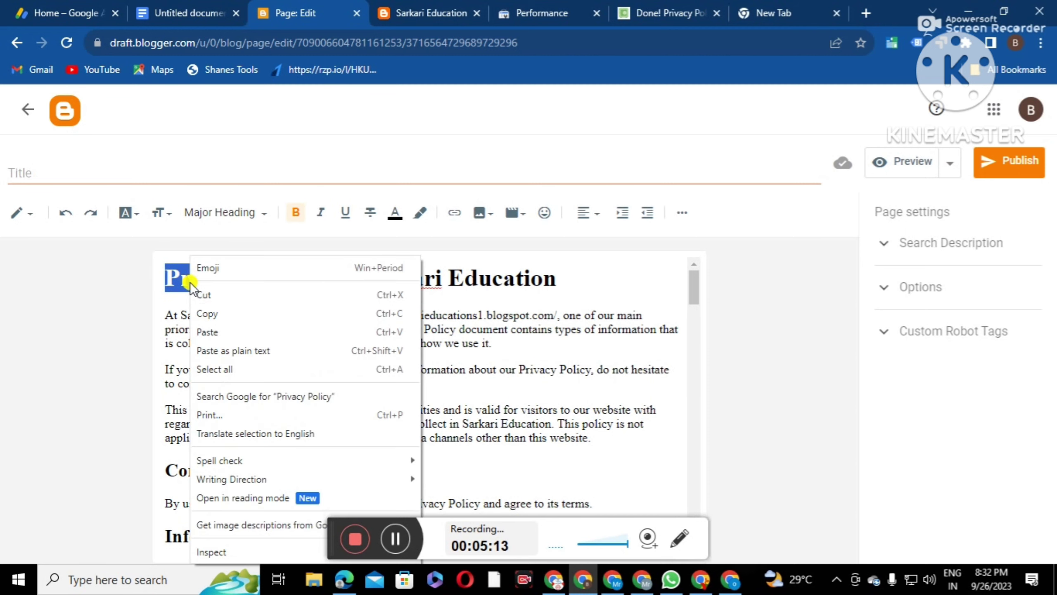
{"action": "left_click", "coordinate": [229, 313]}
{"action": "left_click", "coordinate": [66, 173]}
{"action": "right_click", "coordinate": [72, 178]}
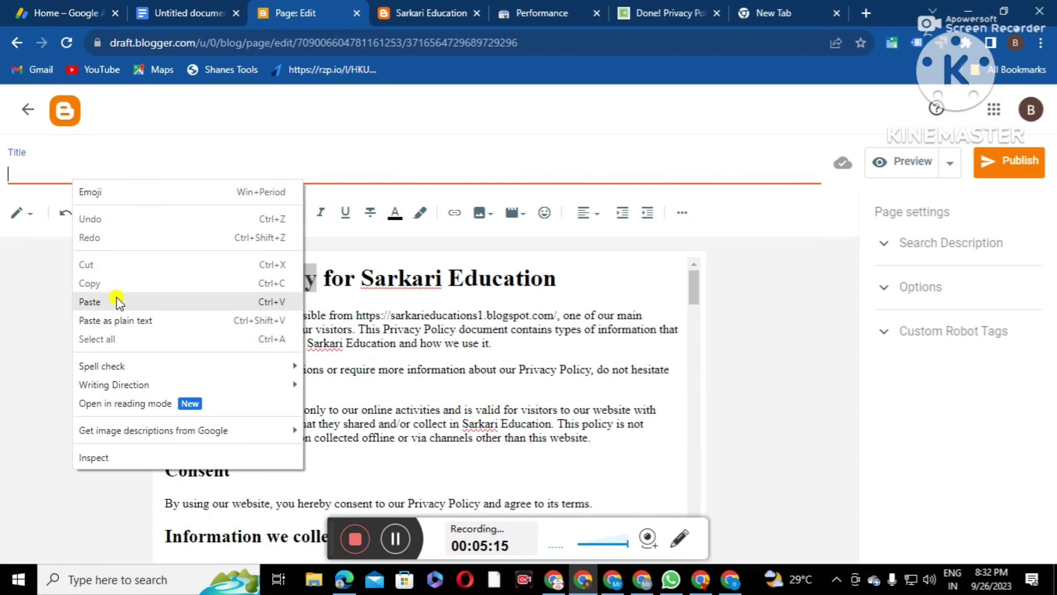
{"action": "left_click", "coordinate": [118, 299]}
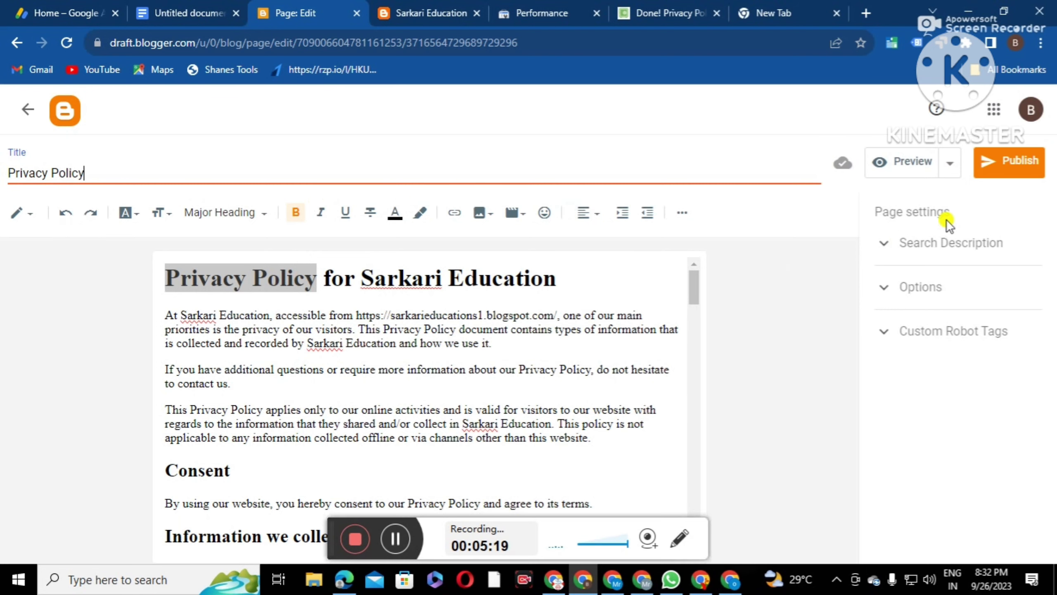
{"action": "left_click", "coordinate": [1011, 161]}
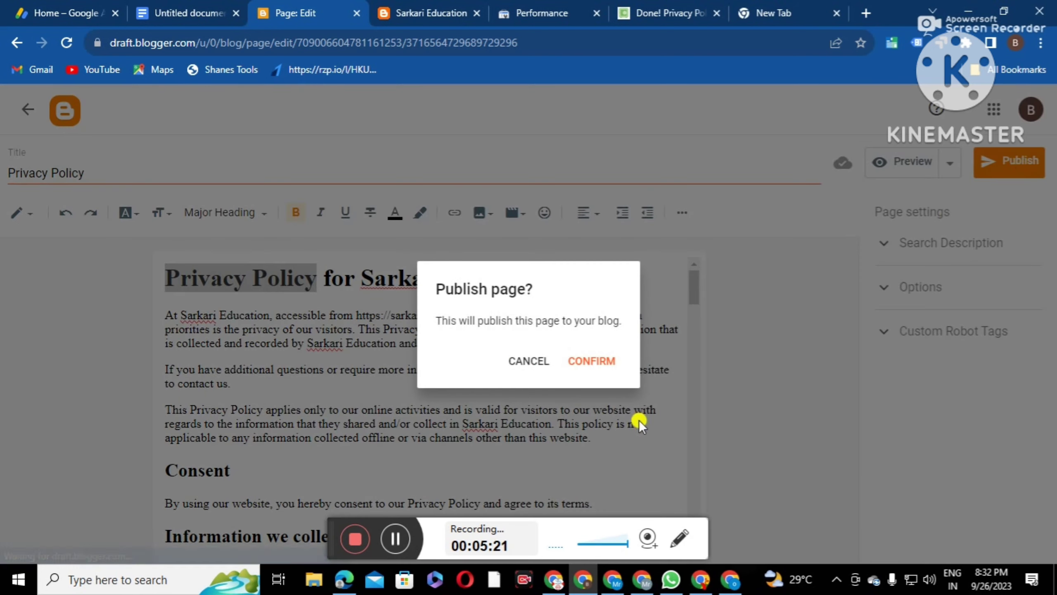
{"action": "left_click", "coordinate": [590, 377]}
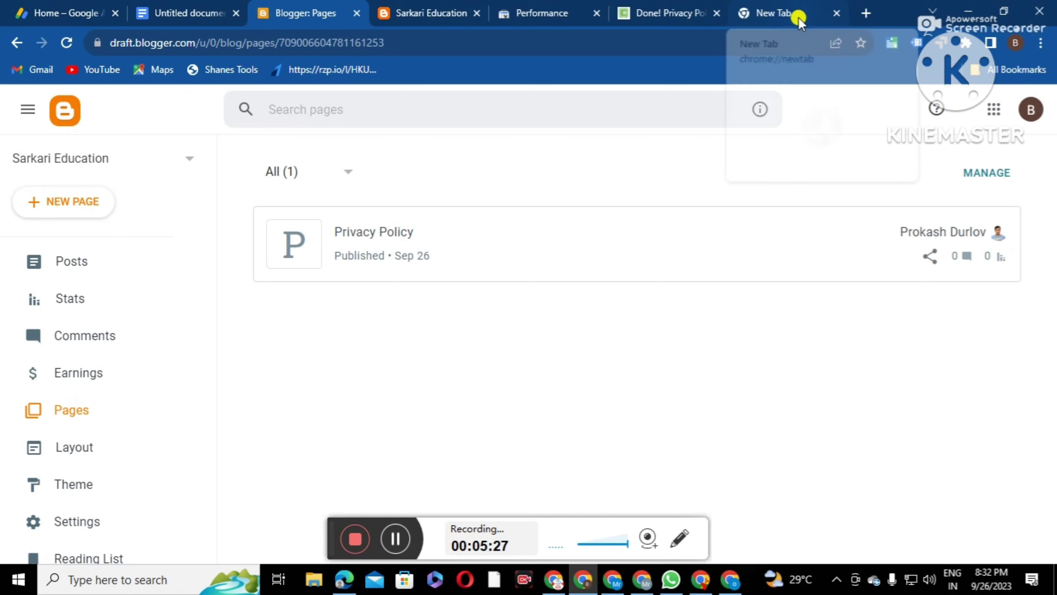
{"action": "left_click", "coordinate": [638, 16]}
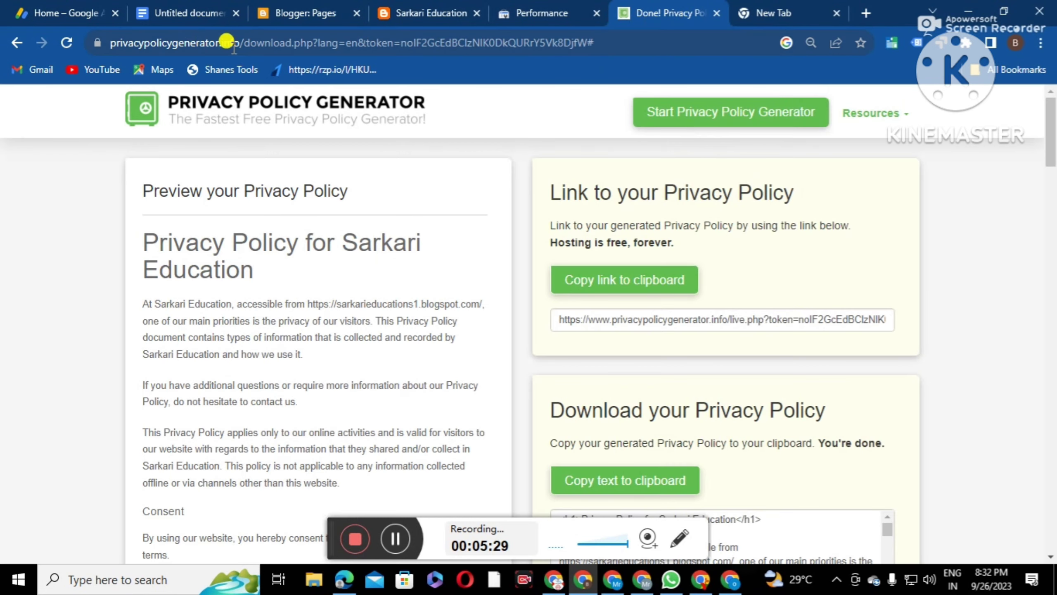
Search Google for a disclaimer generator, typing 'disclaimer generatot' in the address bar
{"action": "left_click", "coordinate": [272, 43]}
{"action": "key", "text": "BackSpace"}
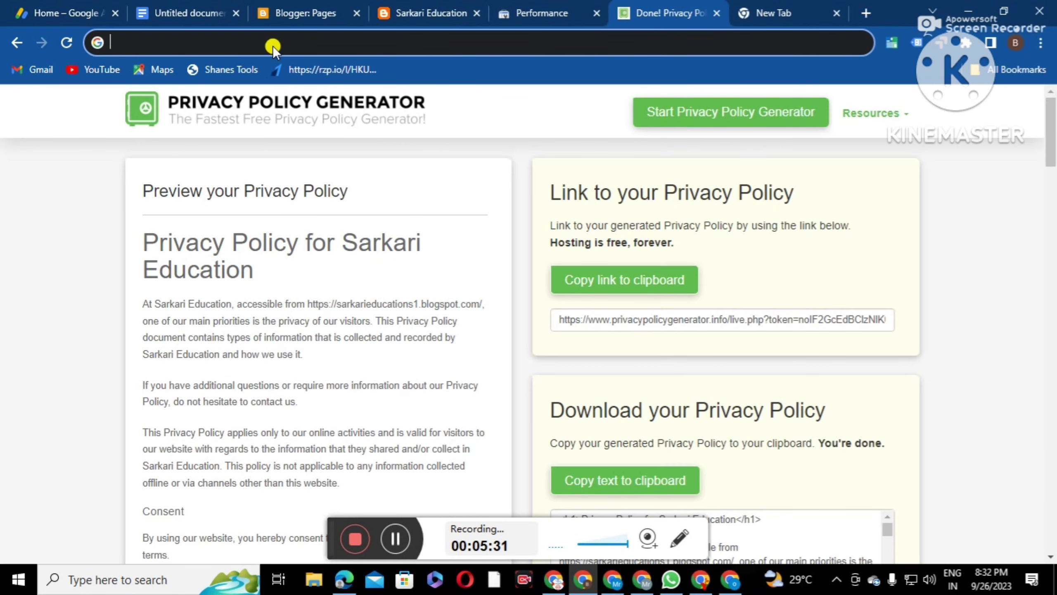
{"action": "type", "text": "d"}
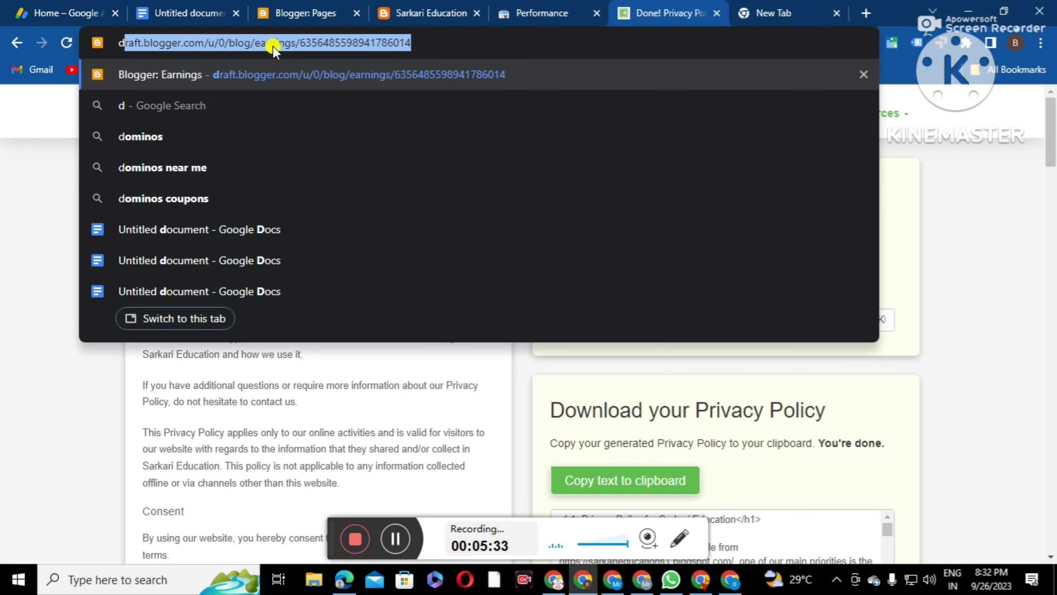
{"action": "type", "text": "iscla"}
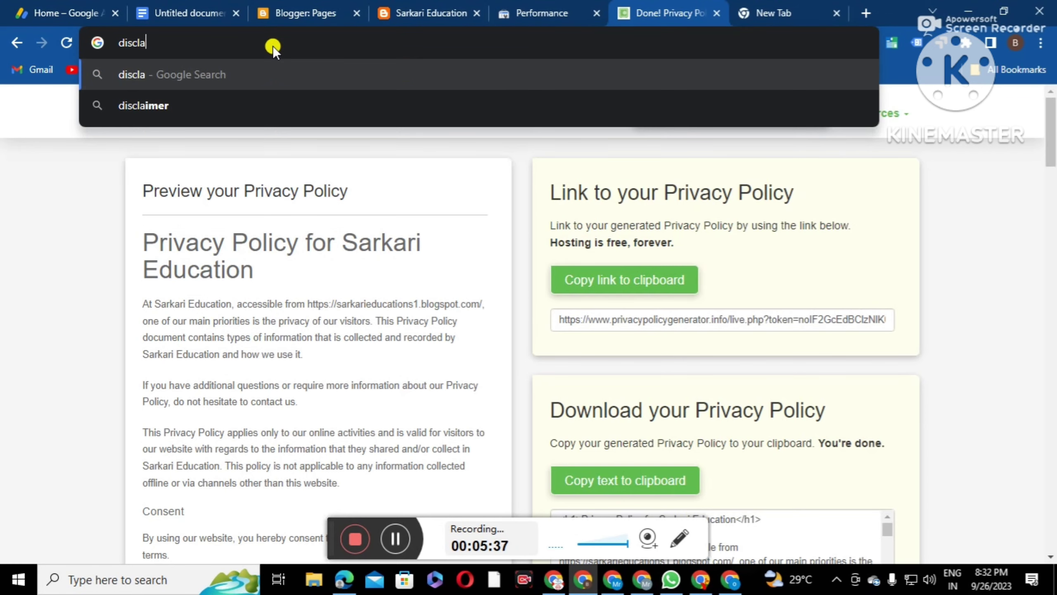
{"action": "type", "text": "imer g"}
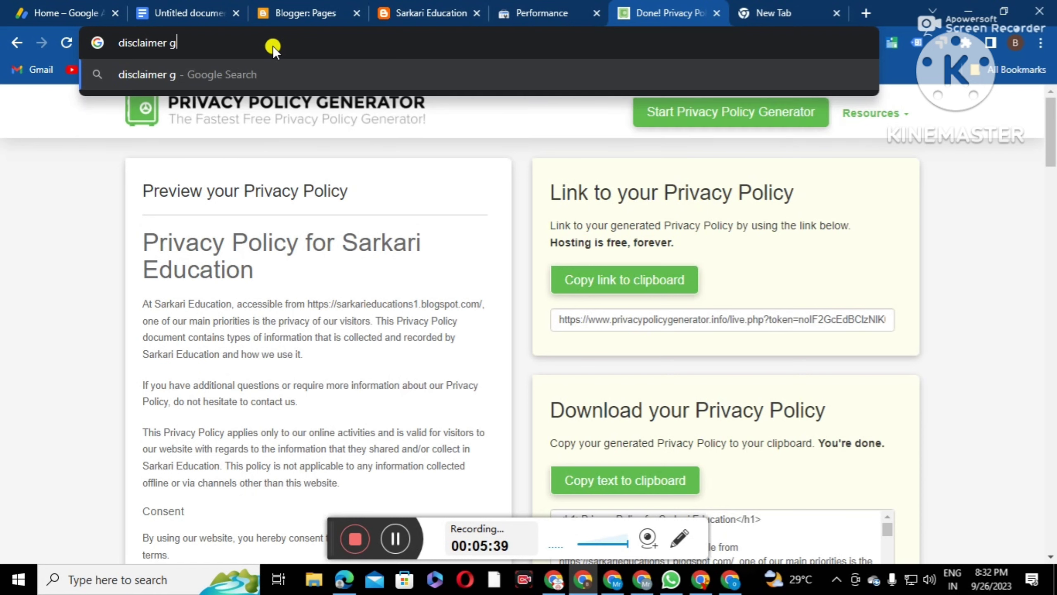
{"action": "type", "text": "enera"}
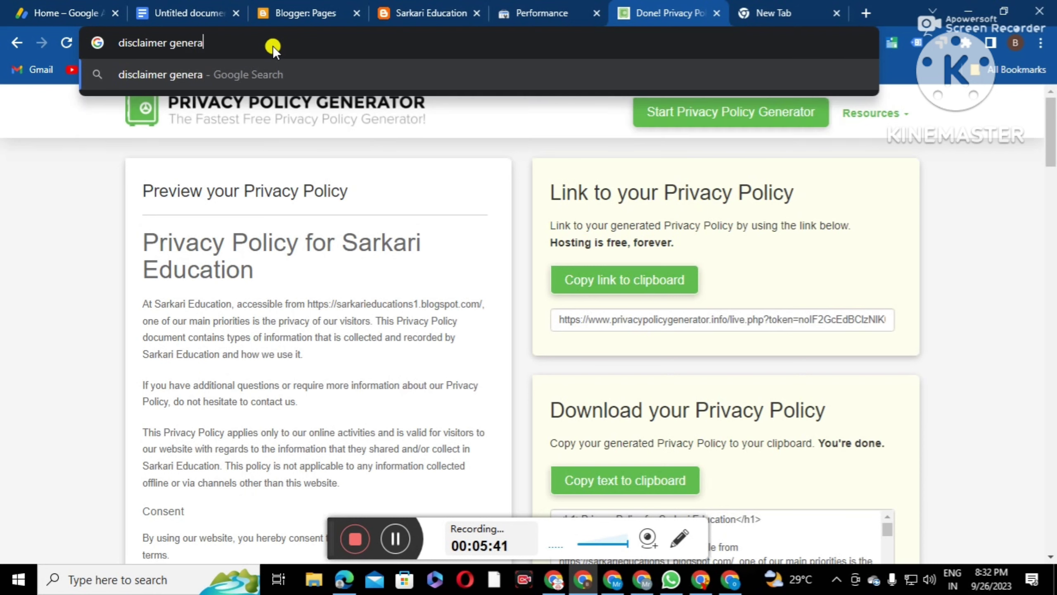
{"action": "type", "text": "tot"}
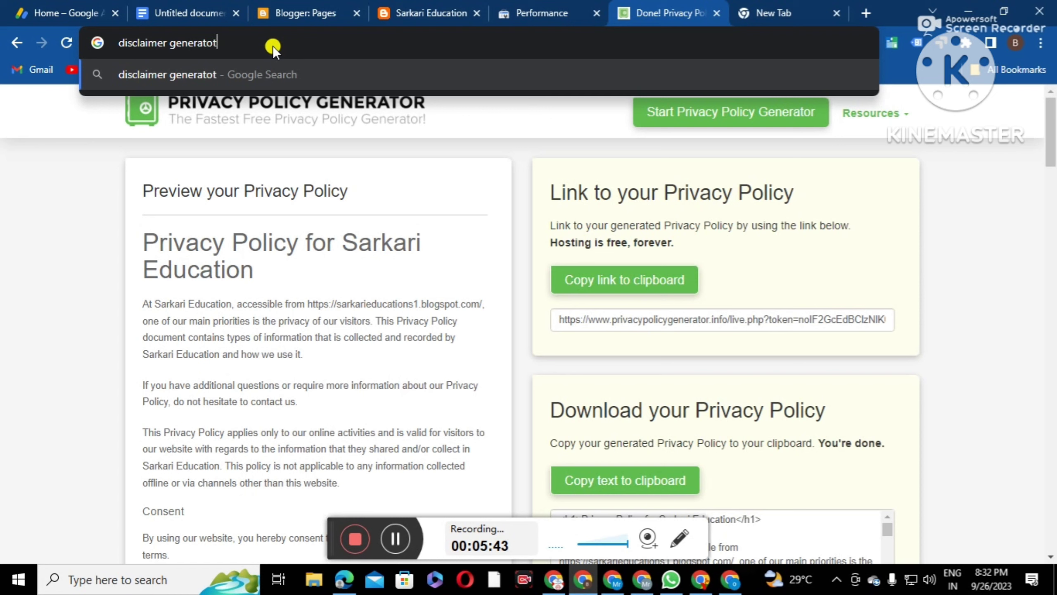
{"action": "left_click", "coordinate": [197, 81]}
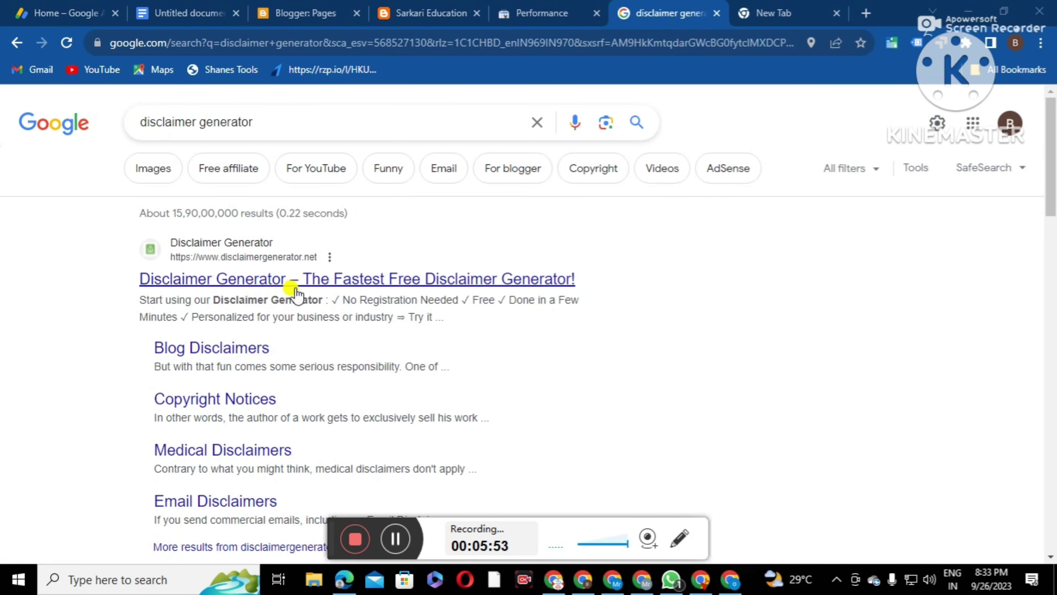
Open disclaimergenerator.net and enter Sarkari Education as company and website name, plus the blog URL
{"action": "left_click", "coordinate": [280, 281]}
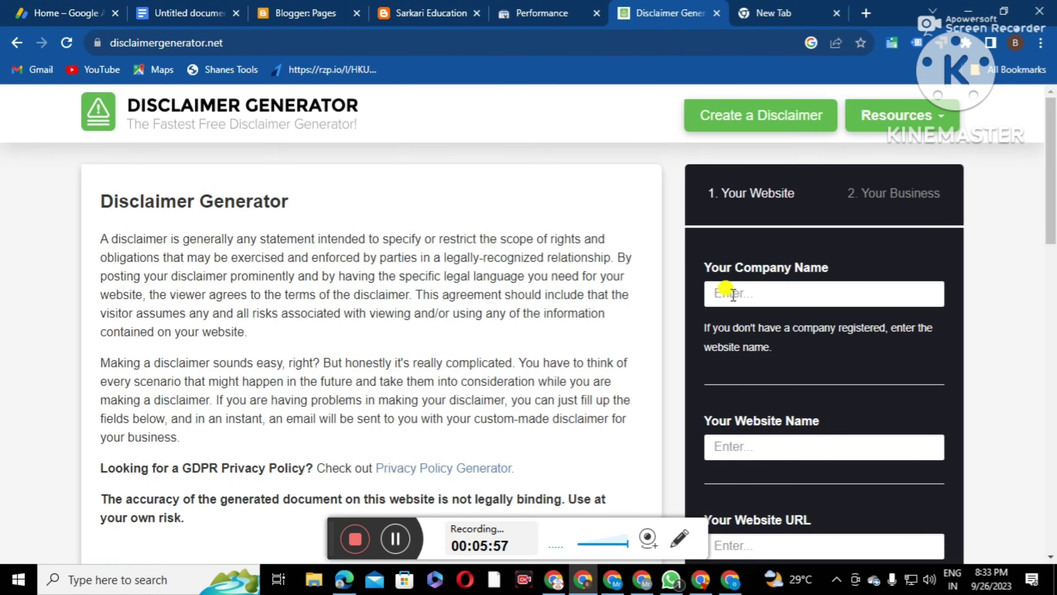
{"action": "left_click", "coordinate": [733, 294]}
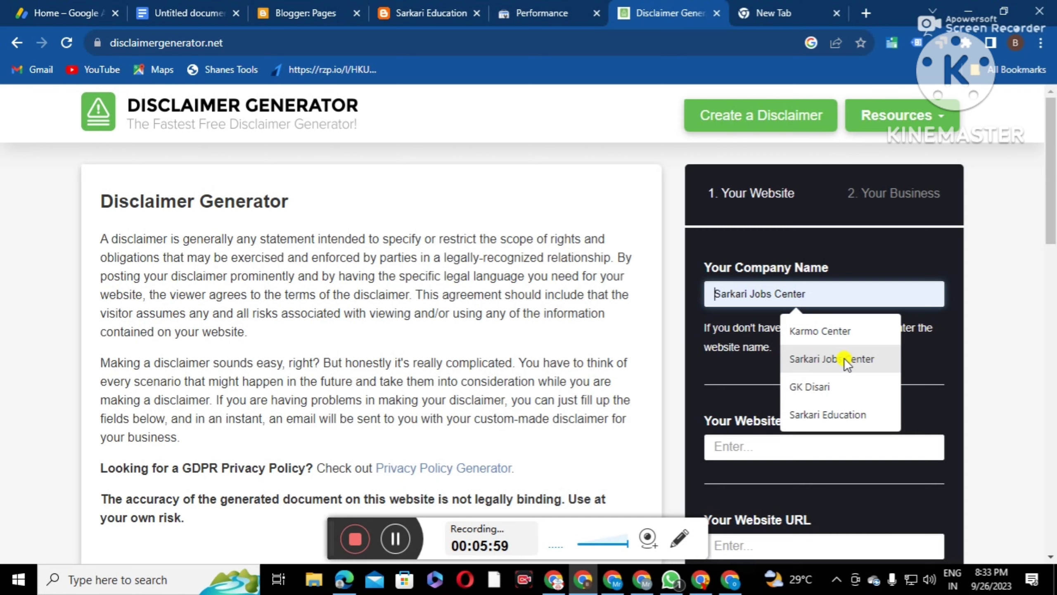
{"action": "left_click", "coordinate": [842, 413]}
{"action": "scroll", "coordinate": [828, 406], "scroll_direction": "down", "scroll_amount": 3}
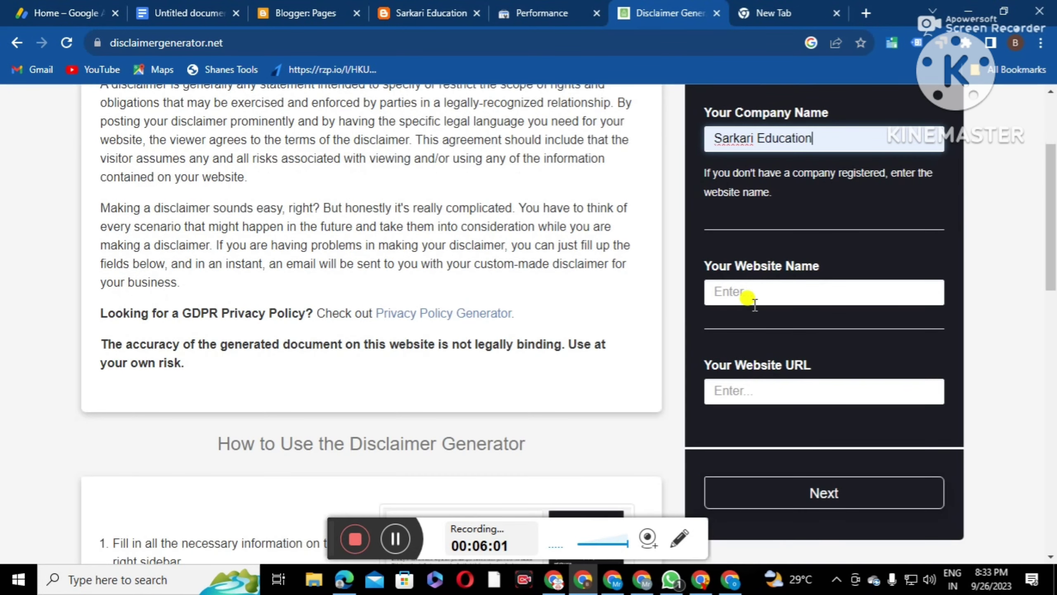
{"action": "left_click", "coordinate": [746, 295]}
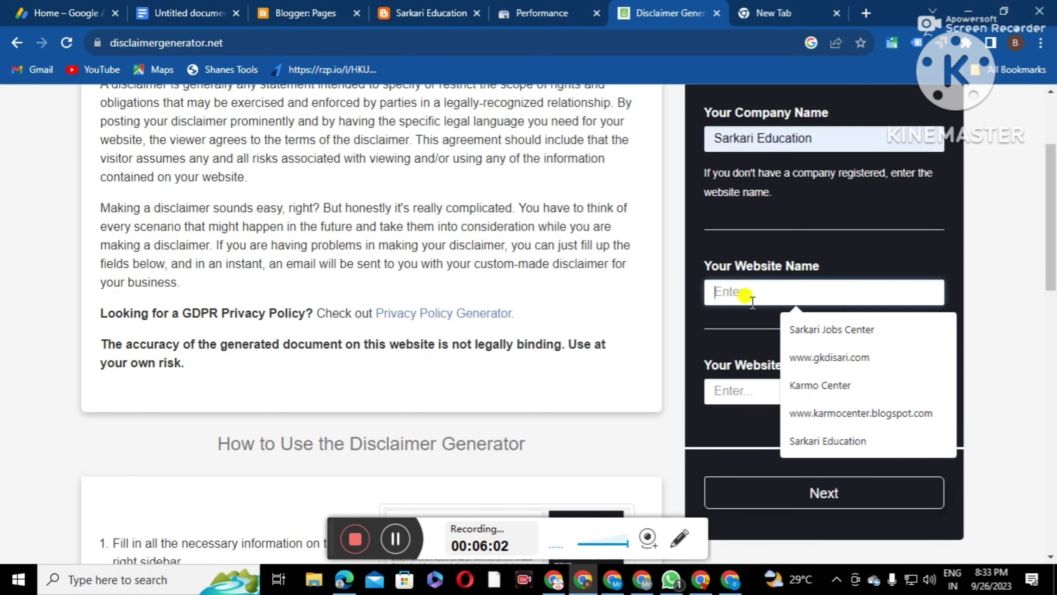
{"action": "left_click", "coordinate": [829, 439]}
{"action": "left_click", "coordinate": [727, 392]}
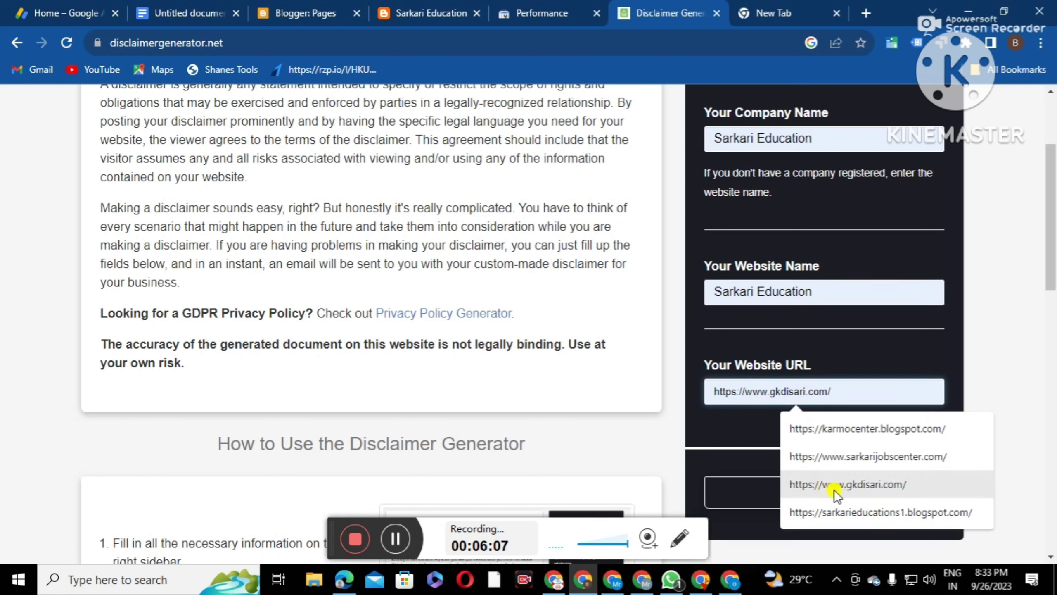
{"action": "left_click", "coordinate": [841, 510]}
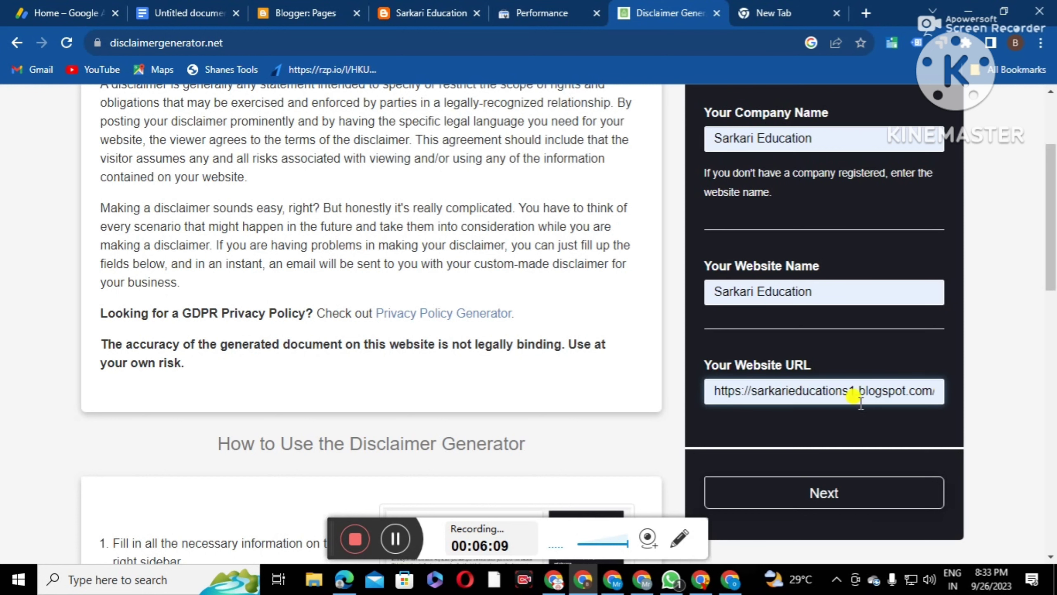
{"action": "scroll", "coordinate": [861, 402], "scroll_direction": "down", "scroll_amount": 3}
{"action": "left_click", "coordinate": [812, 344]}
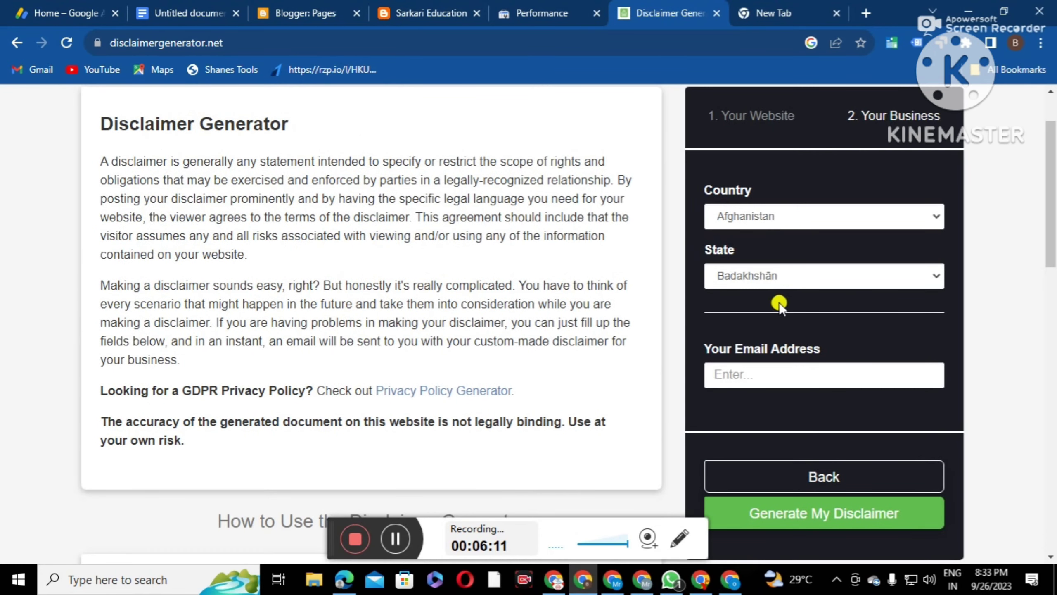
Set the disclaimer's country to India and state to West Bengal
{"action": "left_click", "coordinate": [786, 226]}
{"action": "scroll", "coordinate": [774, 429], "scroll_direction": "down", "scroll_amount": 20}
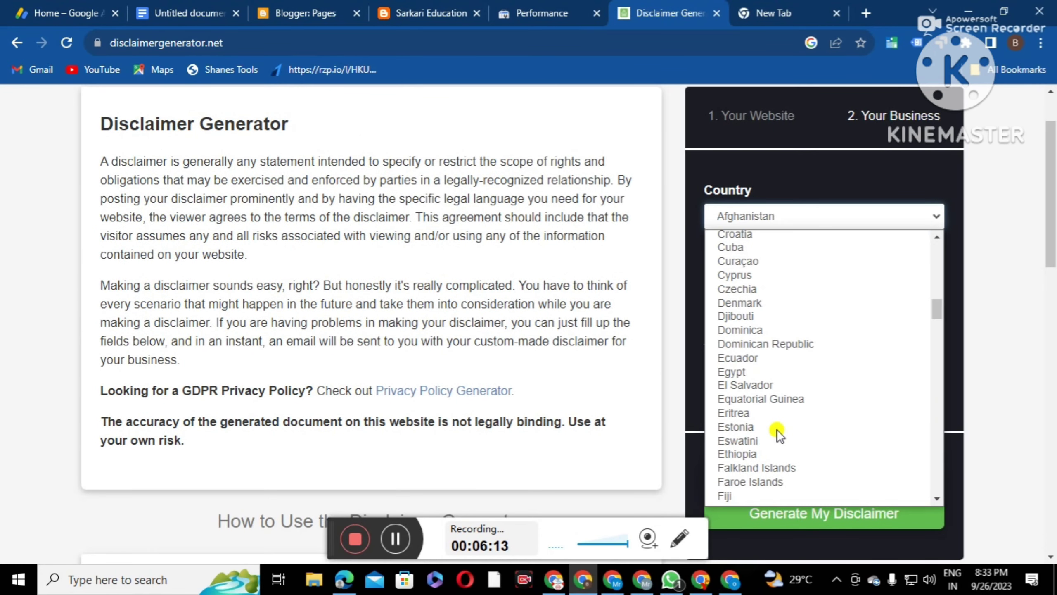
{"action": "scroll", "coordinate": [772, 431], "scroll_direction": "up", "scroll_amount": 12}
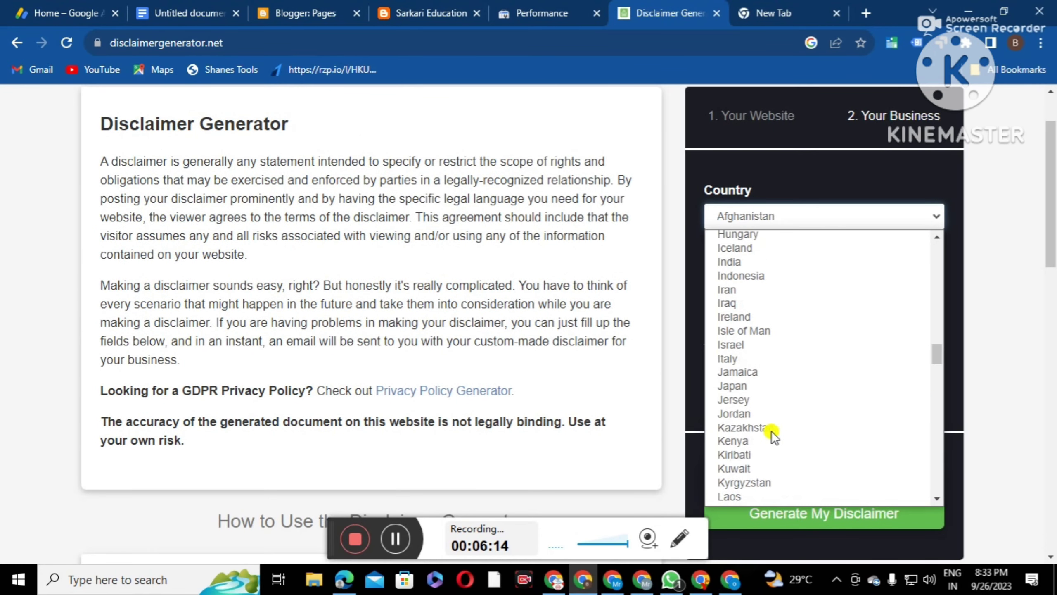
{"action": "left_click", "coordinate": [750, 268]}
{"action": "left_click", "coordinate": [771, 281]}
{"action": "scroll", "coordinate": [772, 416], "scroll_direction": "down", "scroll_amount": 3}
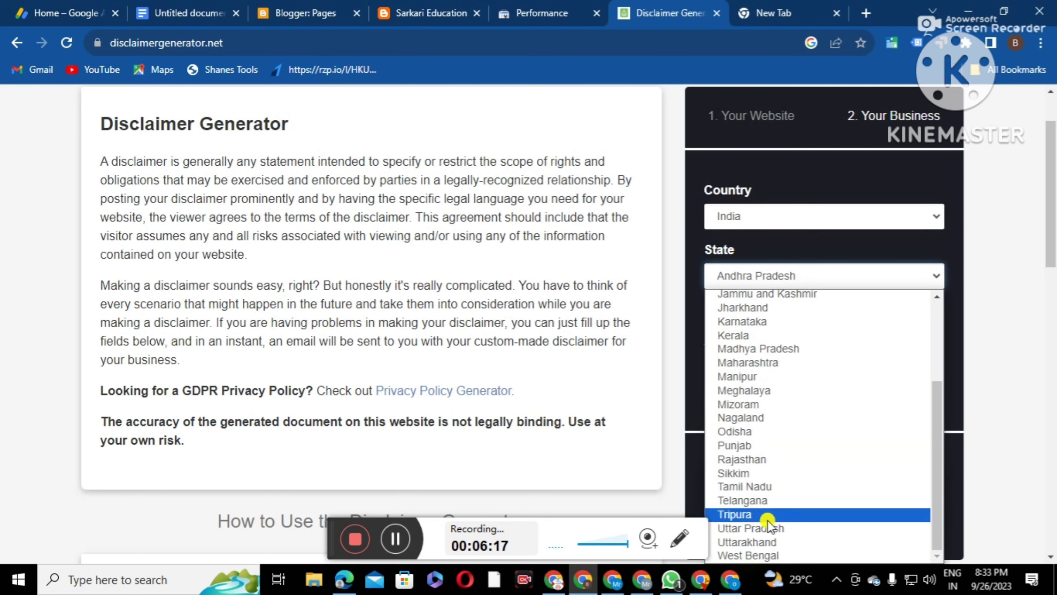
{"action": "left_click", "coordinate": [761, 551]}
Copy the Google account's e-mail from the profile panel into the disclaimer e-mail field
{"action": "left_click", "coordinate": [763, 380]}
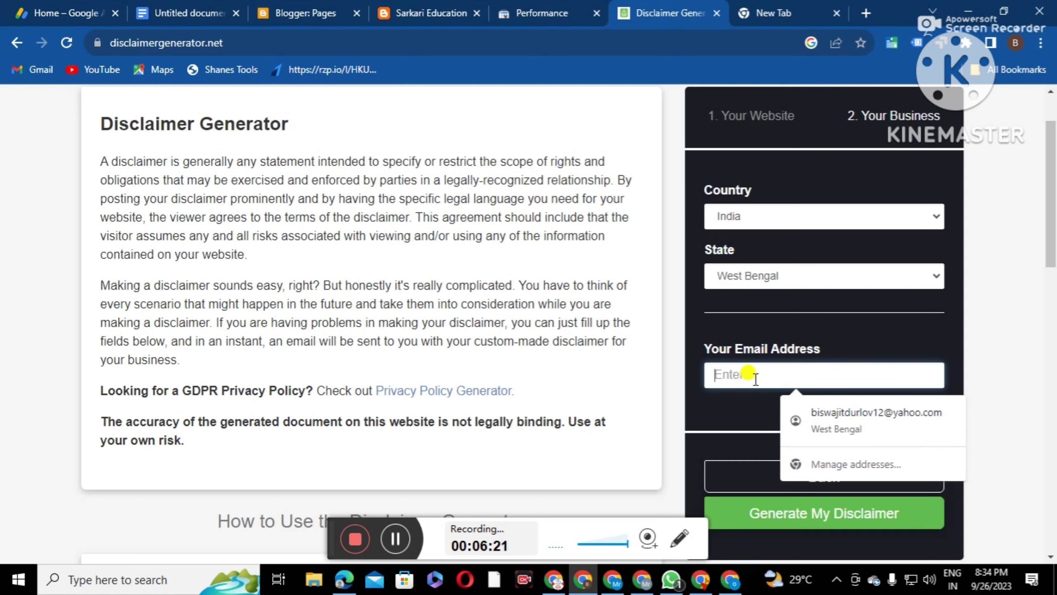
{"action": "left_click", "coordinate": [786, 12]}
{"action": "left_click", "coordinate": [1018, 109]}
{"action": "triple_click", "coordinate": [835, 158]}
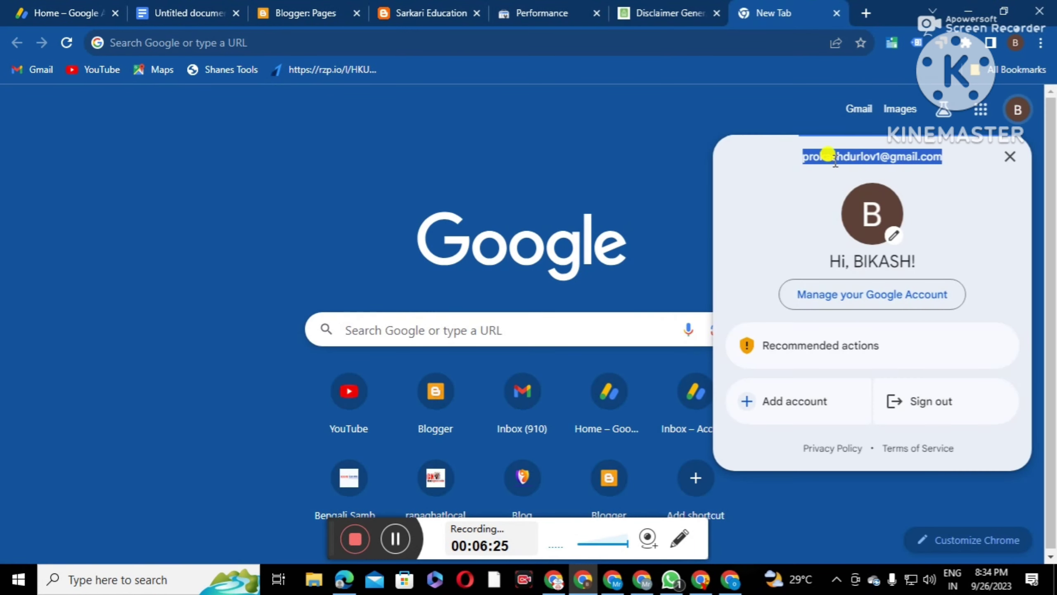
{"action": "right_click", "coordinate": [834, 160]}
{"action": "left_click", "coordinate": [827, 171]}
{"action": "left_click", "coordinate": [670, 13]}
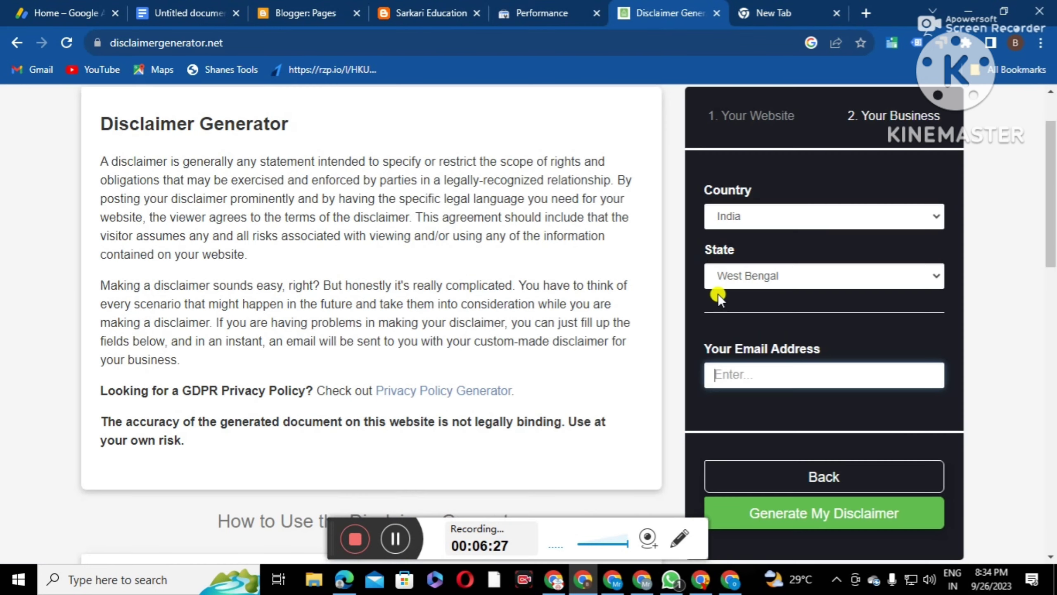
{"action": "right_click", "coordinate": [726, 366]}
{"action": "left_click", "coordinate": [765, 214]}
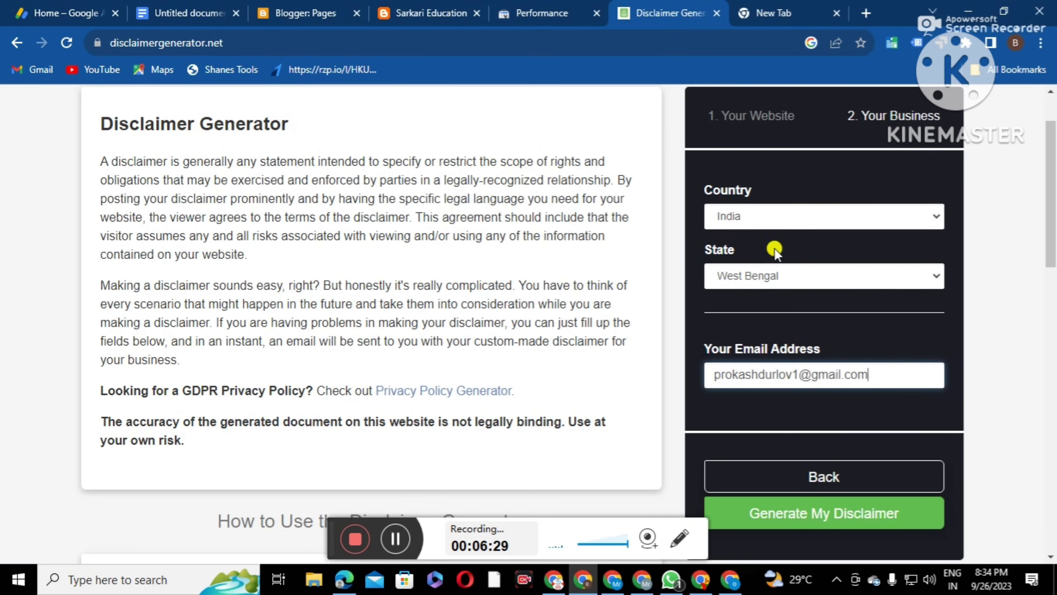
Generate the disclaimer, copy its HTML text, and switch to Blogger's Pages list
{"action": "left_click", "coordinate": [804, 512]}
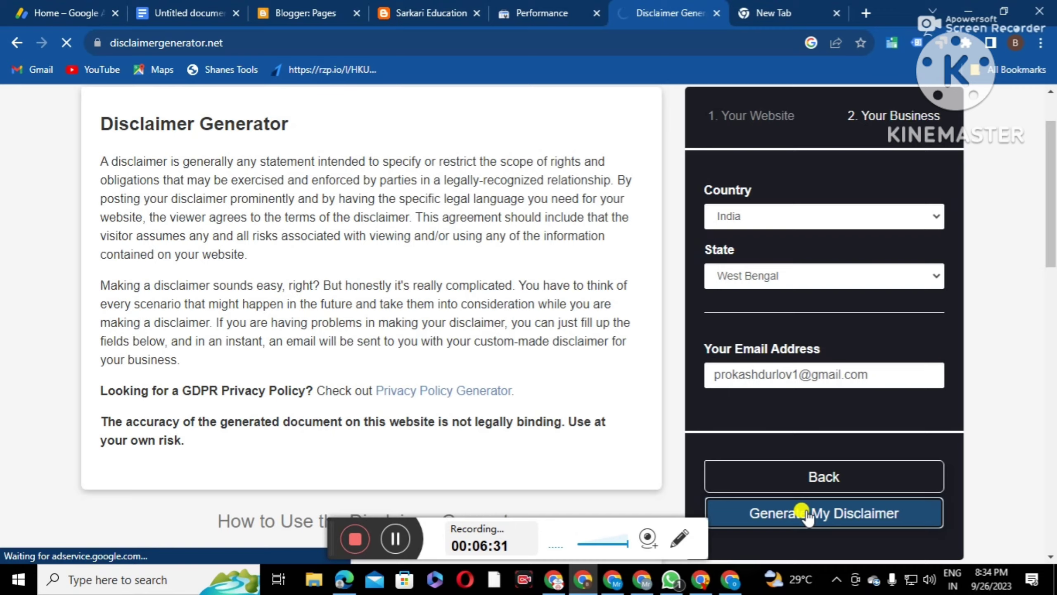
{"action": "scroll", "coordinate": [713, 416], "scroll_direction": "down", "scroll_amount": 3}
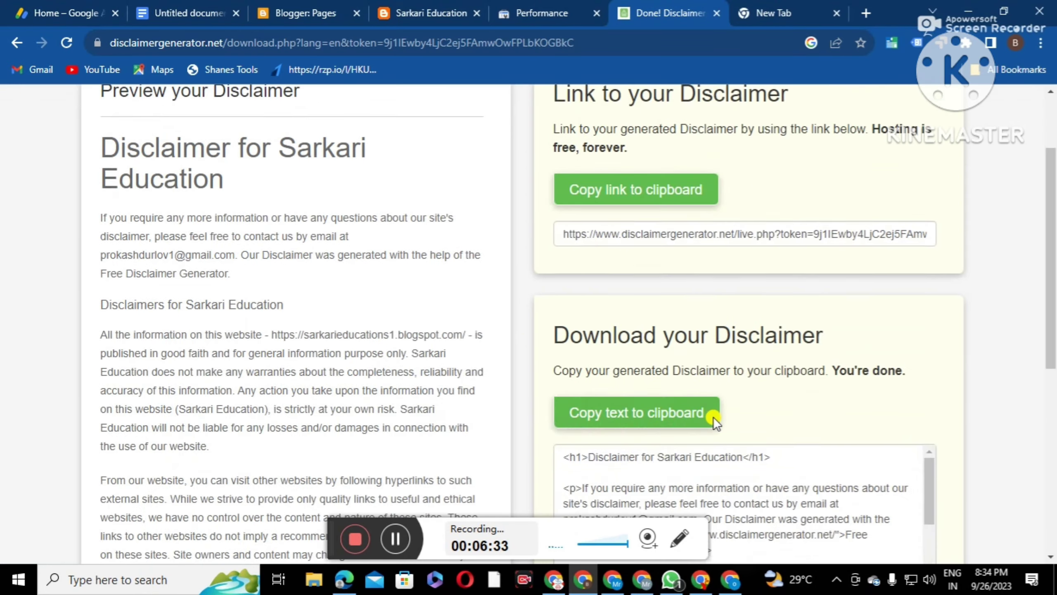
{"action": "left_click", "coordinate": [680, 373]}
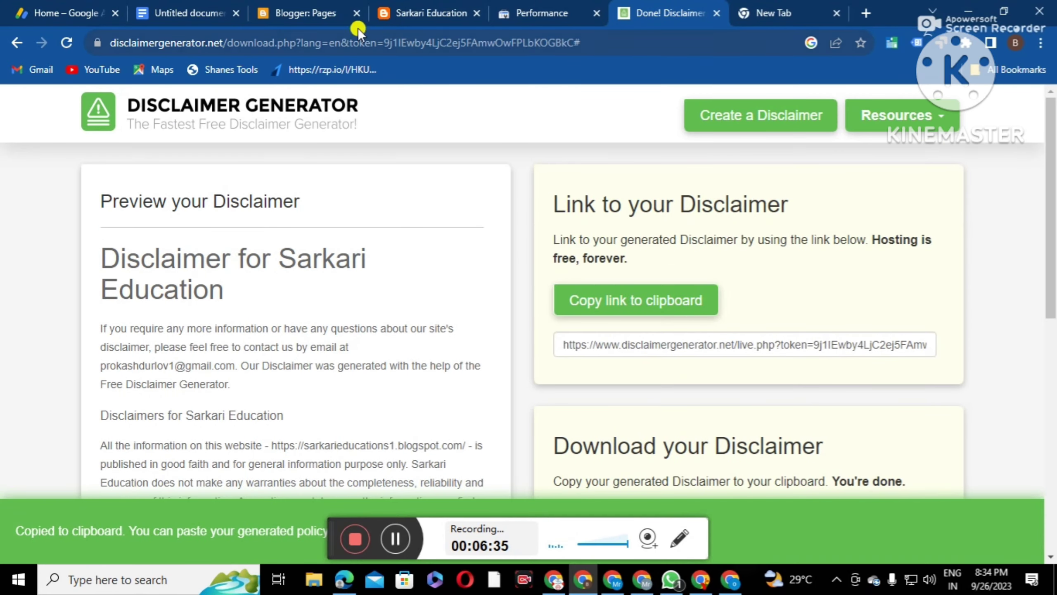
{"action": "left_click", "coordinate": [296, 12]}
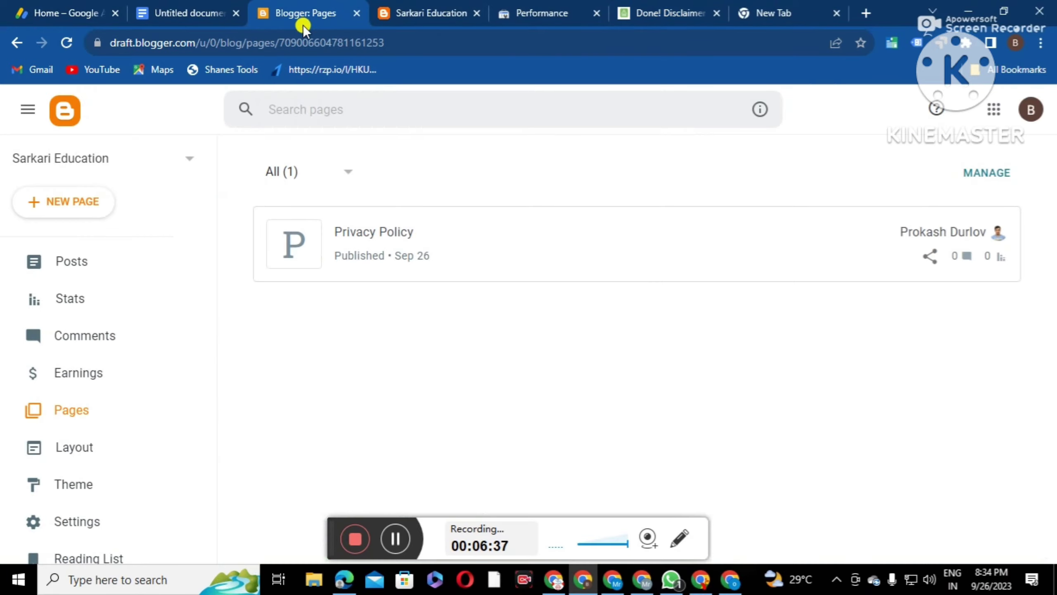
Create a new Blogger page and paste the disclaimer HTML in HTML view
{"action": "left_click", "coordinate": [55, 204]}
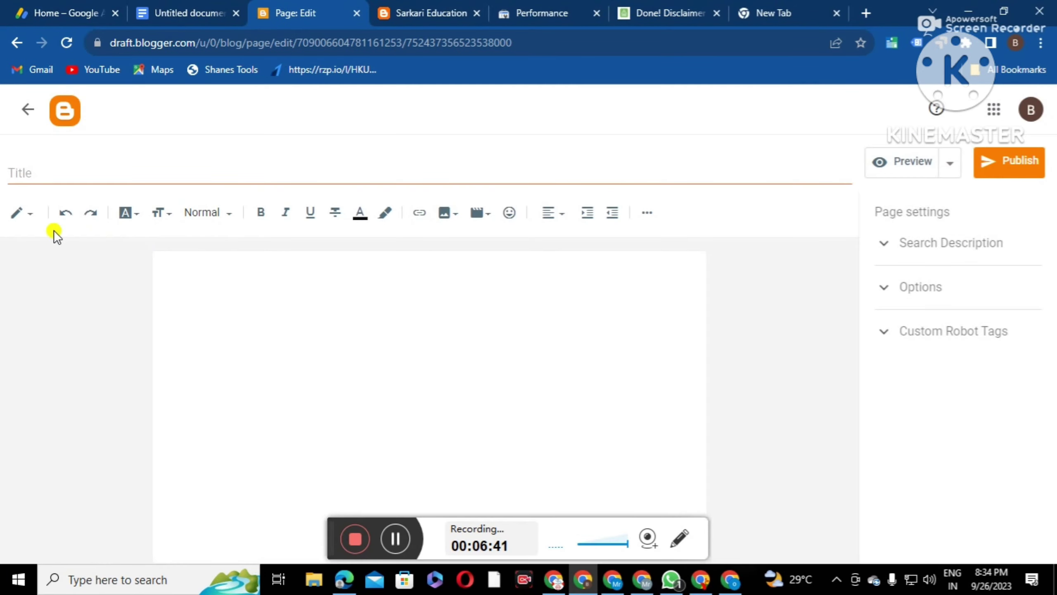
{"action": "left_click", "coordinate": [18, 213]}
{"action": "left_click", "coordinate": [34, 186]}
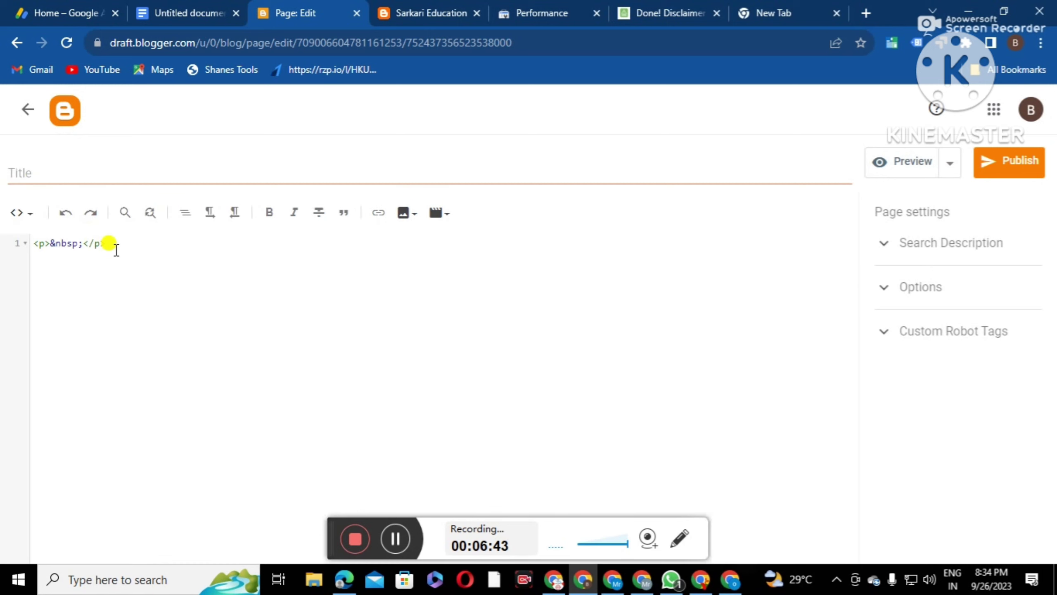
{"action": "left_click_drag", "start_coordinate": [116, 249], "coordinate": [64, 244]}
{"action": "right_click", "coordinate": [70, 248]}
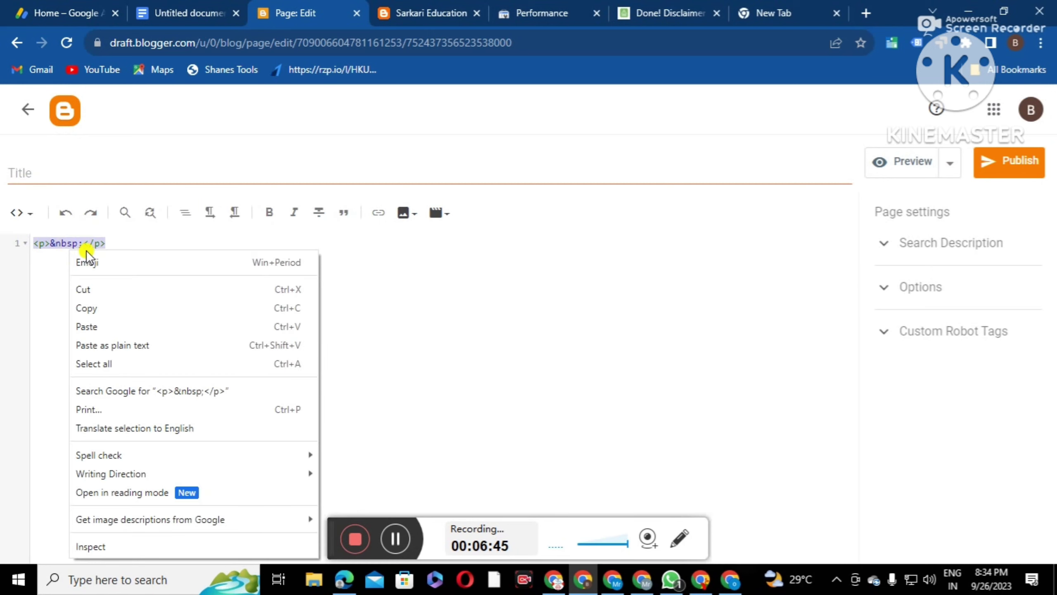
{"action": "left_click", "coordinate": [100, 327]}
{"action": "left_click", "coordinate": [23, 214]}
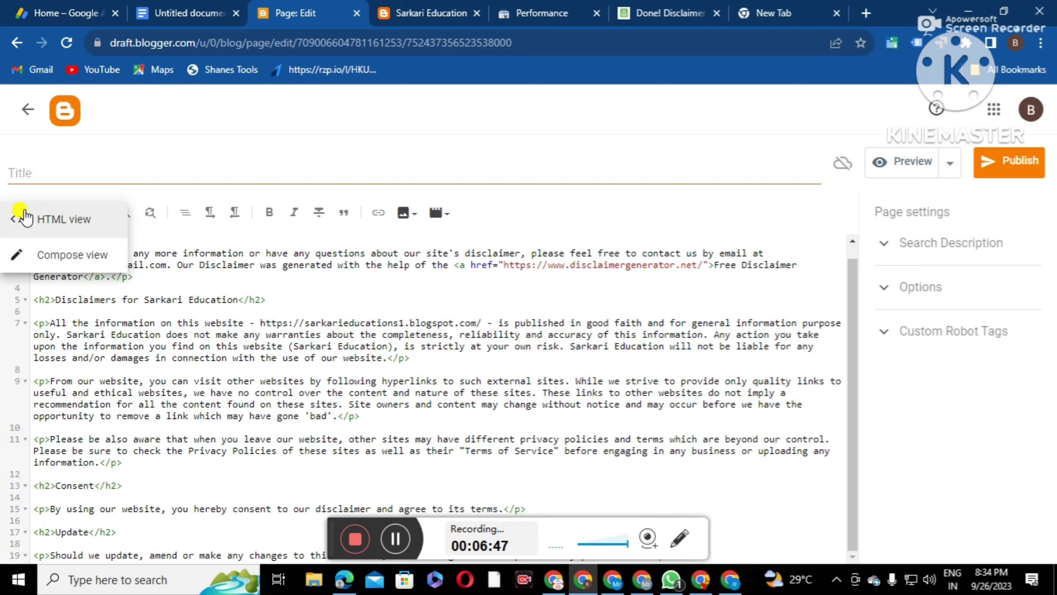
{"action": "left_click", "coordinate": [56, 253]}
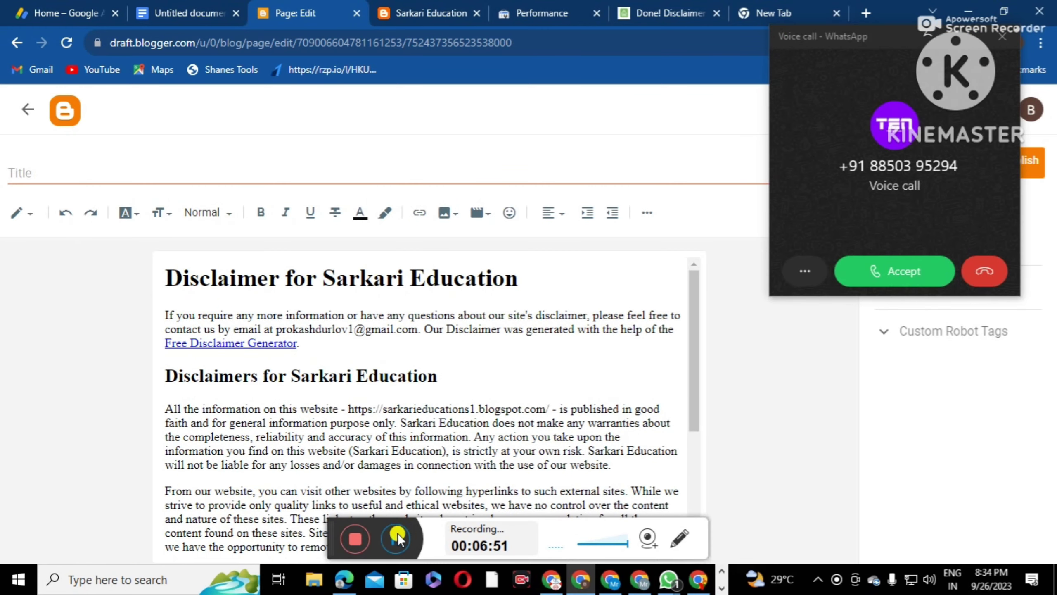
{"action": "left_click", "coordinate": [397, 533]}
{"action": "left_click", "coordinate": [413, 526]}
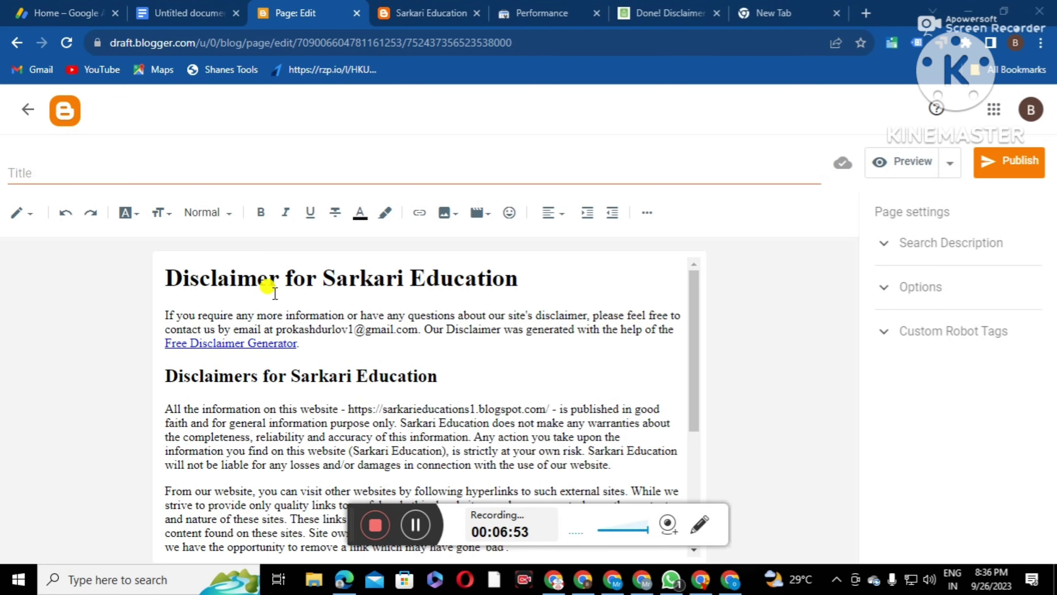
Title the page 'Disclaimer' and publish it
{"action": "left_click_drag", "start_coordinate": [274, 277], "coordinate": [166, 277]}
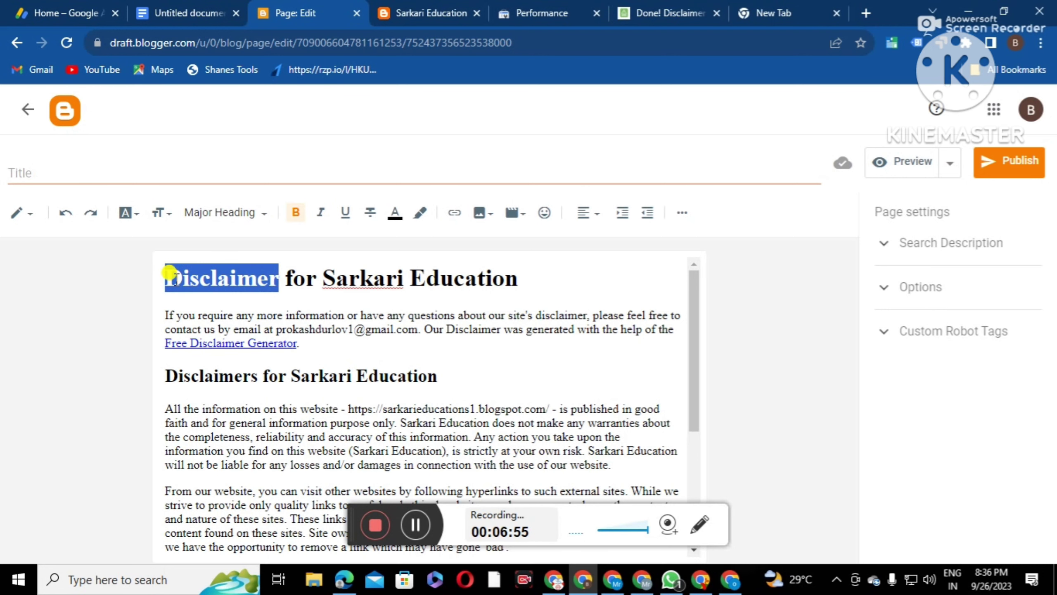
{"action": "right_click", "coordinate": [170, 278]}
{"action": "left_click", "coordinate": [204, 309]}
{"action": "left_click", "coordinate": [71, 171]}
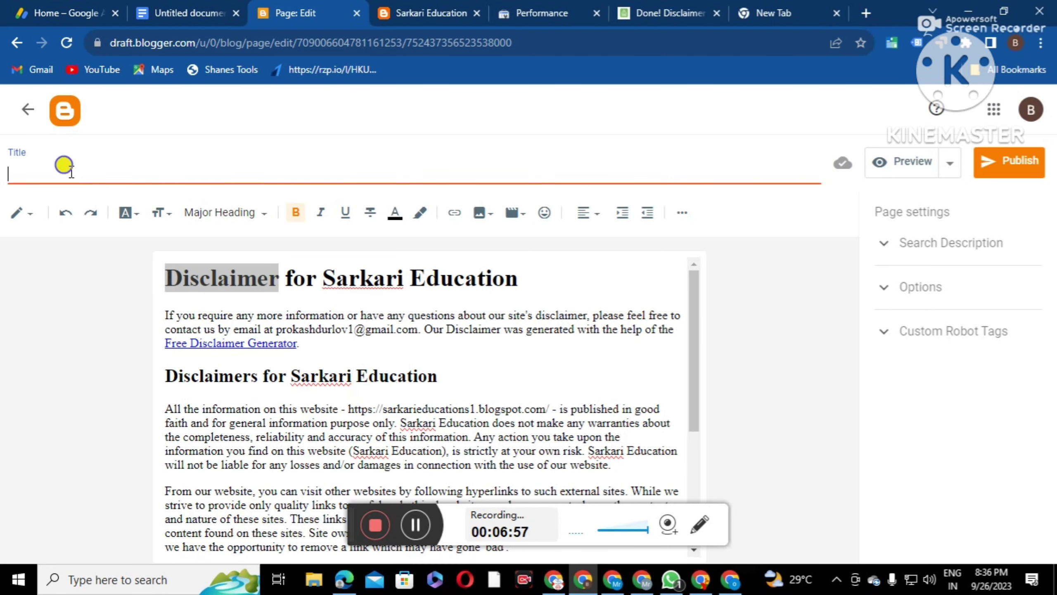
{"action": "right_click", "coordinate": [71, 172]}
{"action": "left_click", "coordinate": [109, 294]}
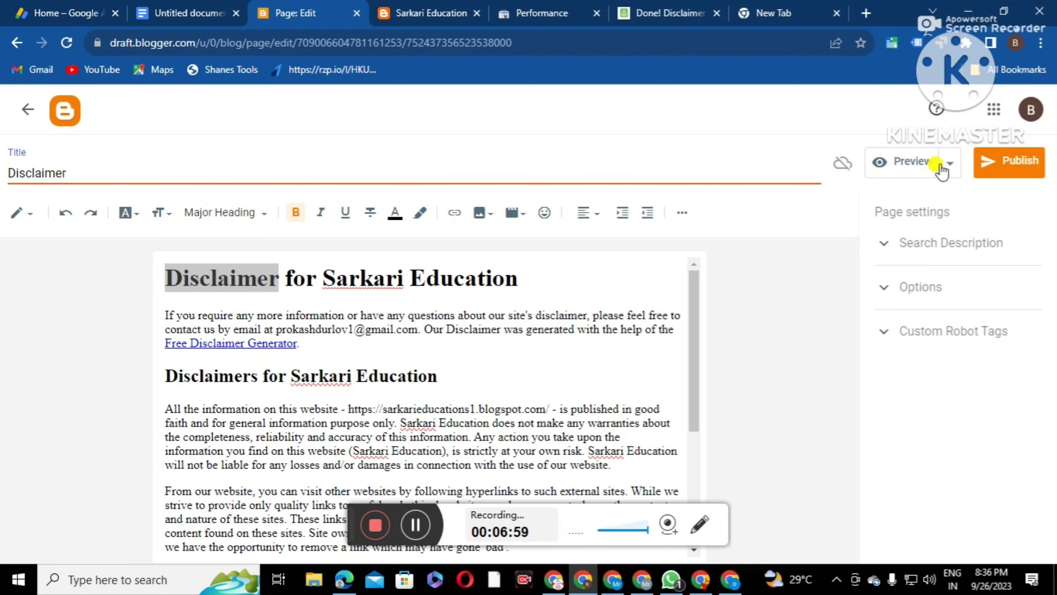
{"action": "left_click", "coordinate": [997, 161]}
{"action": "left_click", "coordinate": [588, 368]}
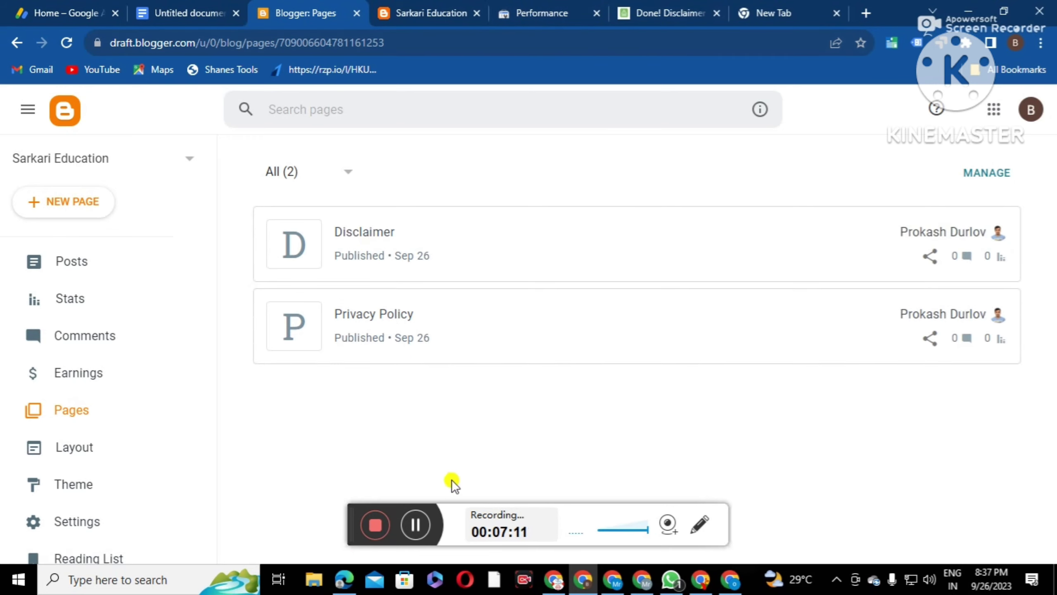
Go back to Google results and search for a terms and conditions generator
{"action": "left_click", "coordinate": [665, 13]}
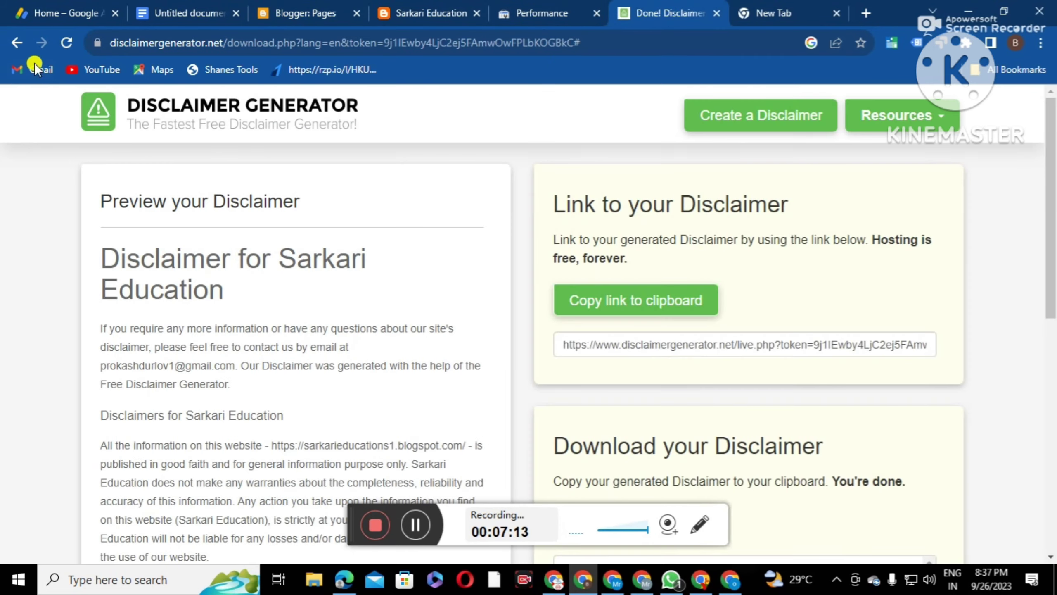
{"action": "left_click", "coordinate": [24, 44]}
{"action": "left_click", "coordinate": [24, 44]}
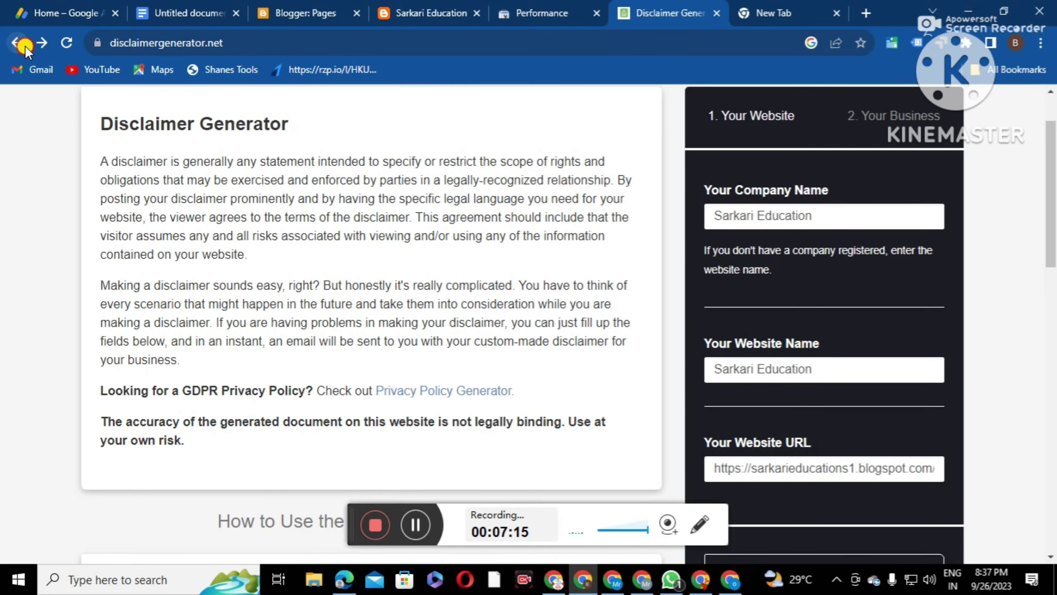
{"action": "left_click", "coordinate": [24, 44]}
{"action": "left_click_drag", "start_coordinate": [192, 121], "coordinate": [91, 123]}
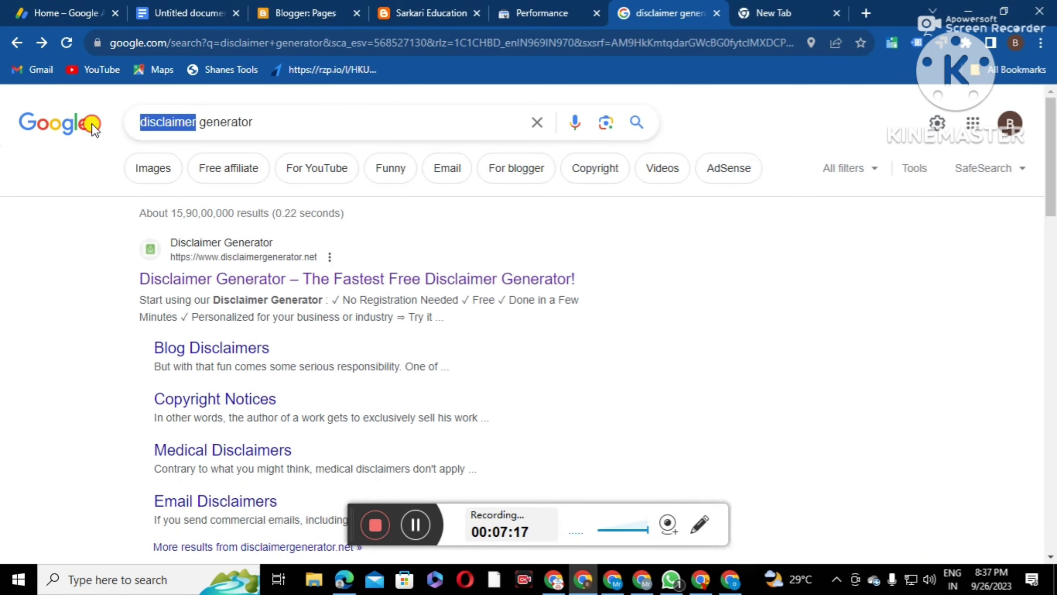
{"action": "key", "text": "BackSpace"}
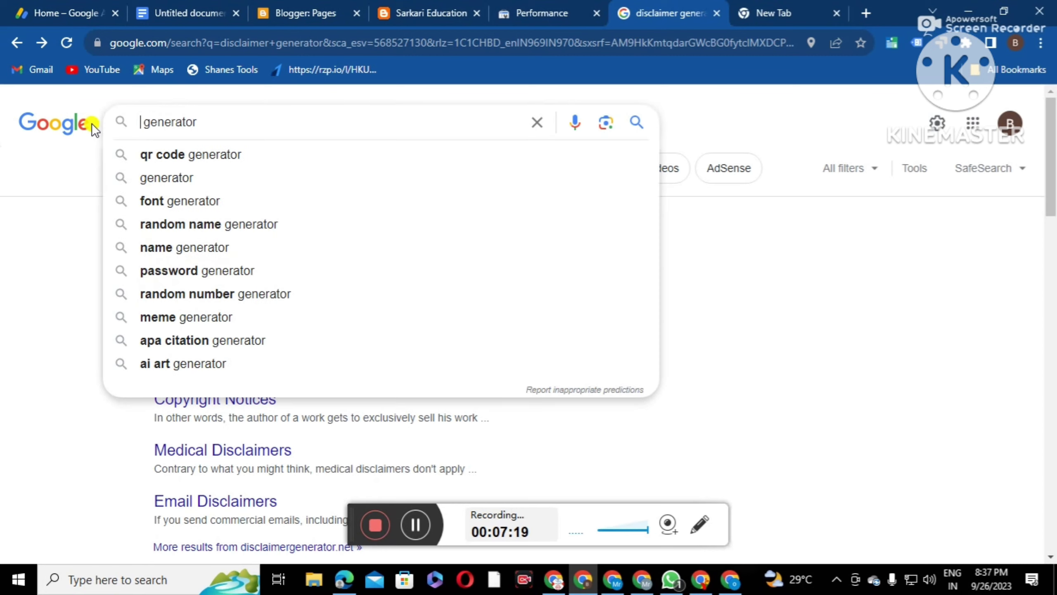
{"action": "type", "text": "Term"}
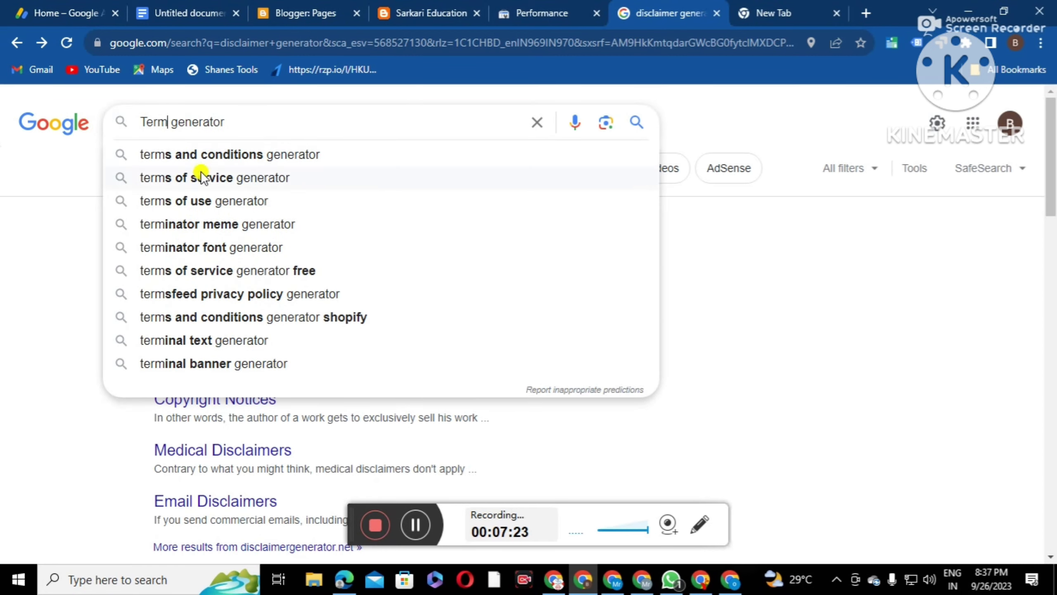
{"action": "left_click", "coordinate": [211, 158]}
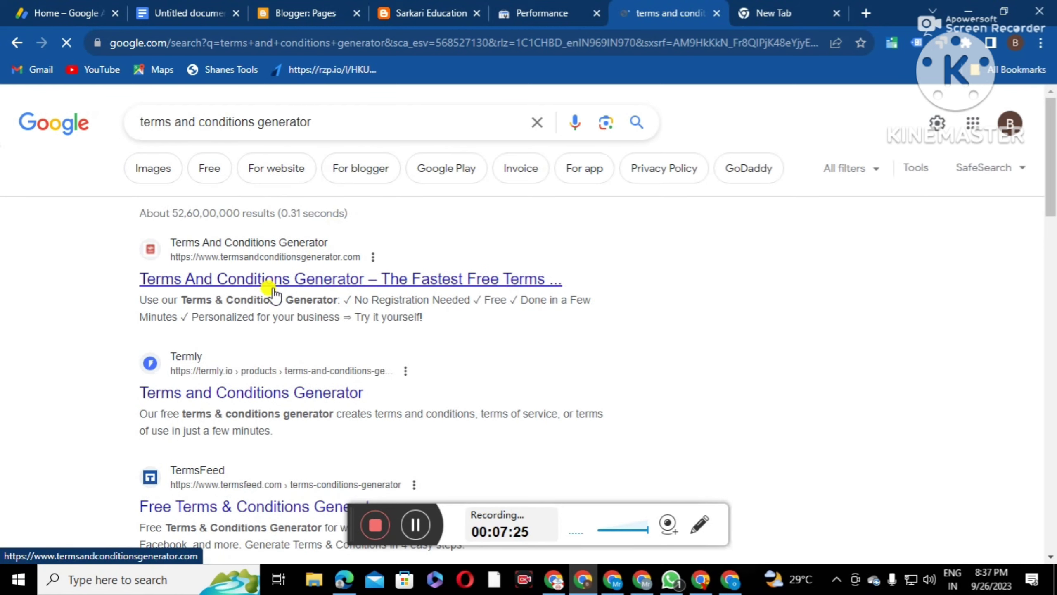
Open termsandconditionssample.com and enter Sarkari Education as company and website name with the blog URL
{"action": "scroll", "coordinate": [302, 331], "scroll_direction": "down", "scroll_amount": 5}
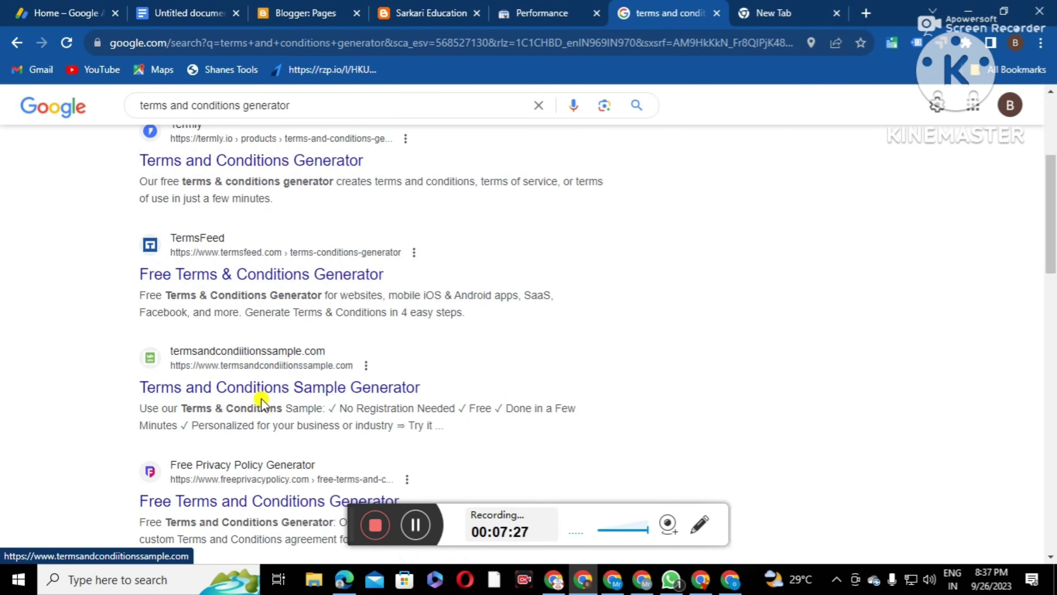
{"action": "scroll", "coordinate": [250, 387], "scroll_direction": "down", "scroll_amount": 3}
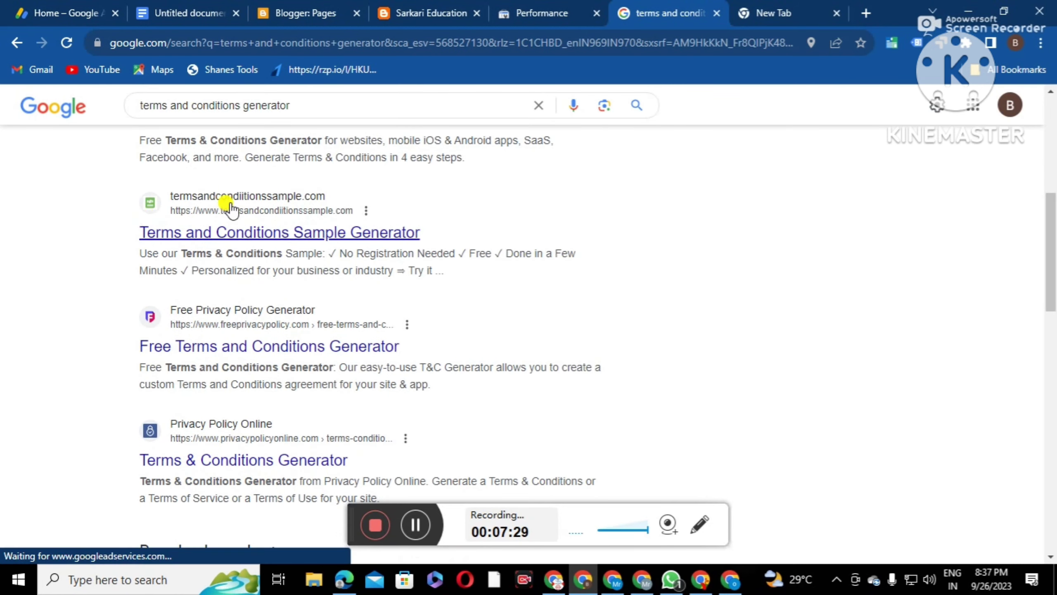
{"action": "left_click", "coordinate": [303, 233]}
{"action": "left_click", "coordinate": [770, 295]}
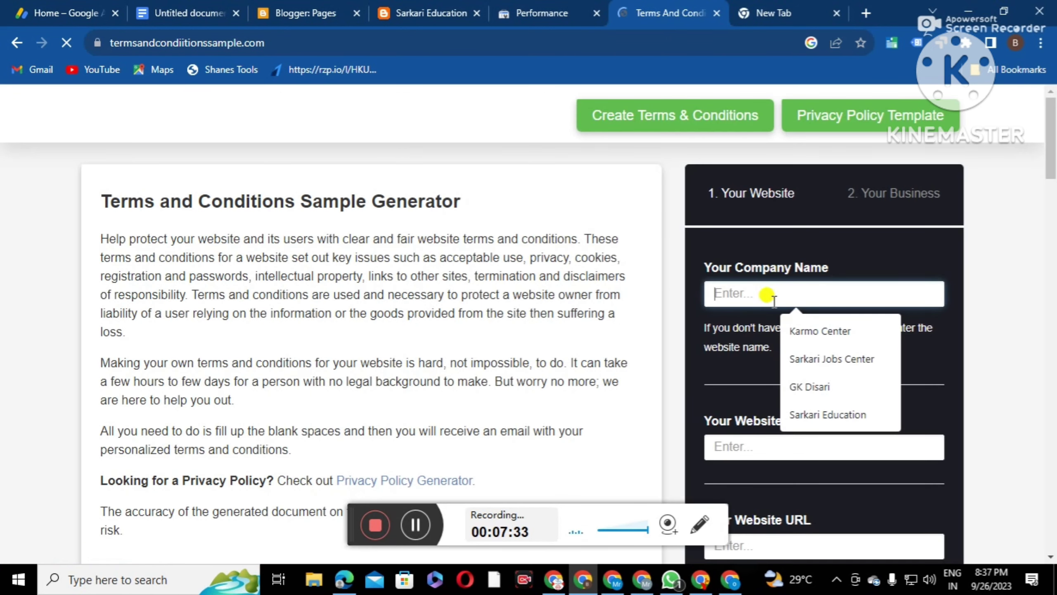
{"action": "left_click", "coordinate": [808, 412]}
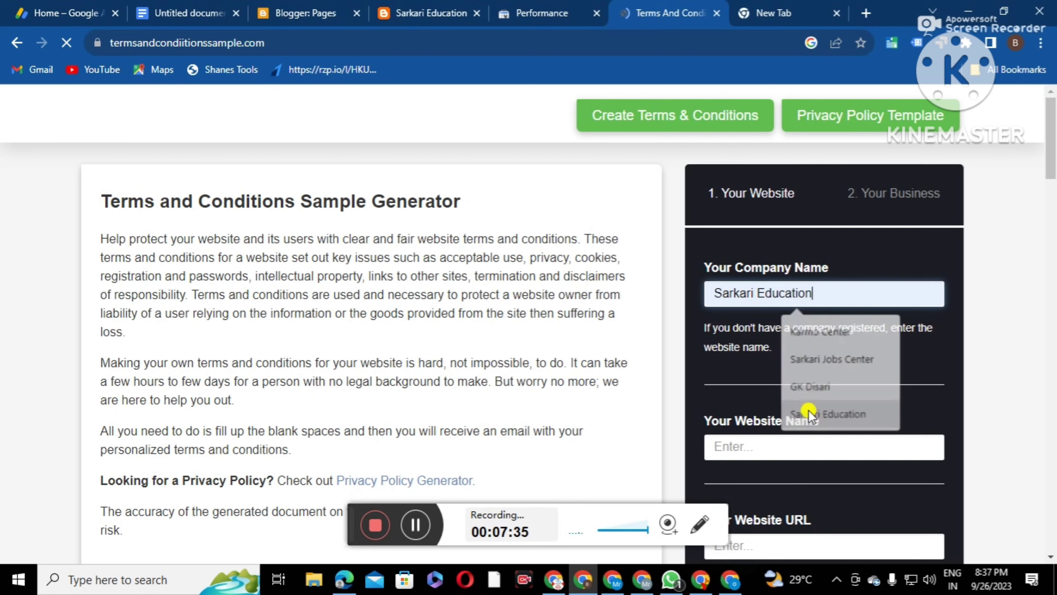
{"action": "left_click", "coordinate": [727, 452]}
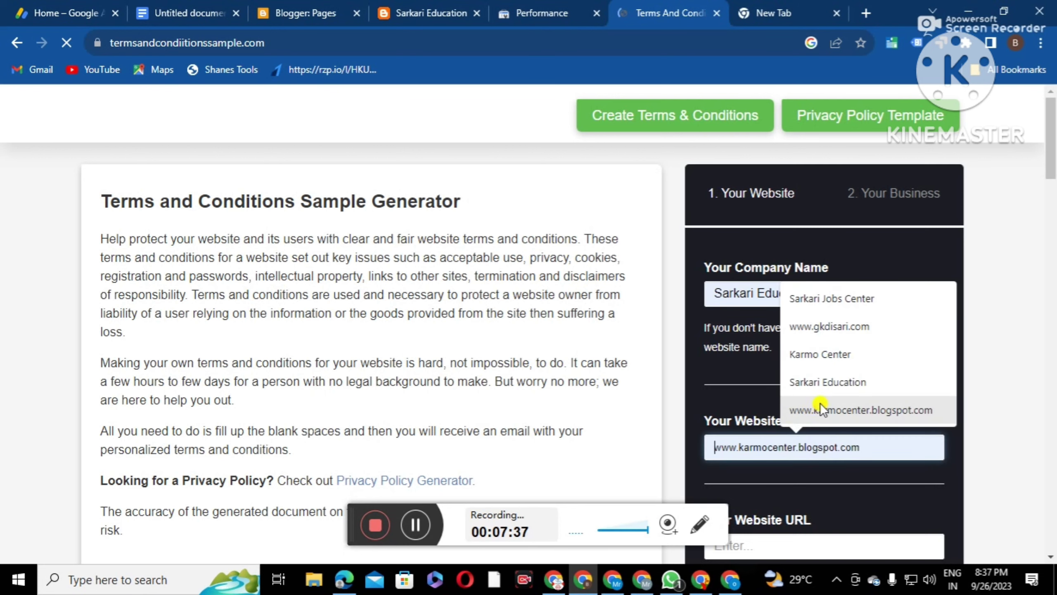
{"action": "left_click", "coordinate": [820, 384]}
{"action": "scroll", "coordinate": [802, 448], "scroll_direction": "down", "scroll_amount": 3}
{"action": "left_click", "coordinate": [760, 391]}
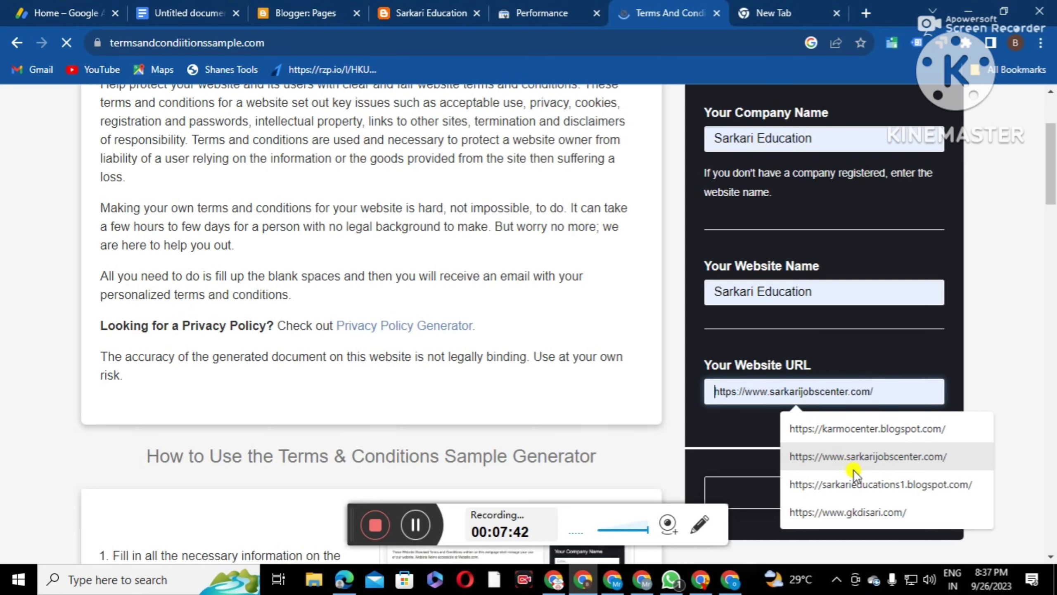
{"action": "left_click", "coordinate": [812, 484]}
{"action": "scroll", "coordinate": [835, 448], "scroll_direction": "down", "scroll_amount": 3}
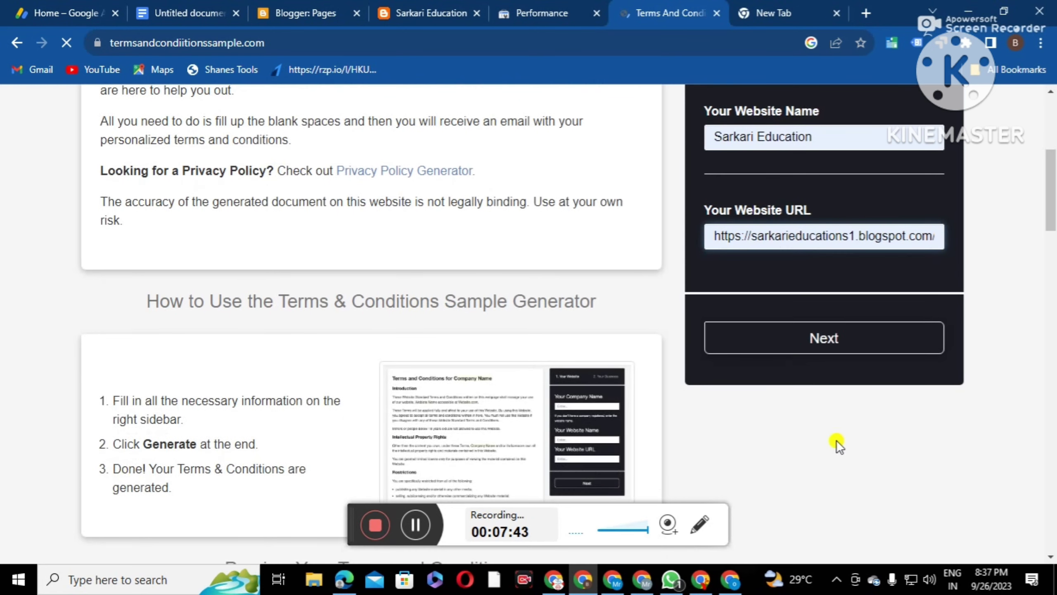
{"action": "left_click", "coordinate": [805, 346]}
Choose India as the country and West Bengal as the state
{"action": "left_click", "coordinate": [745, 224]}
{"action": "scroll", "coordinate": [770, 434], "scroll_direction": "down", "scroll_amount": 20}
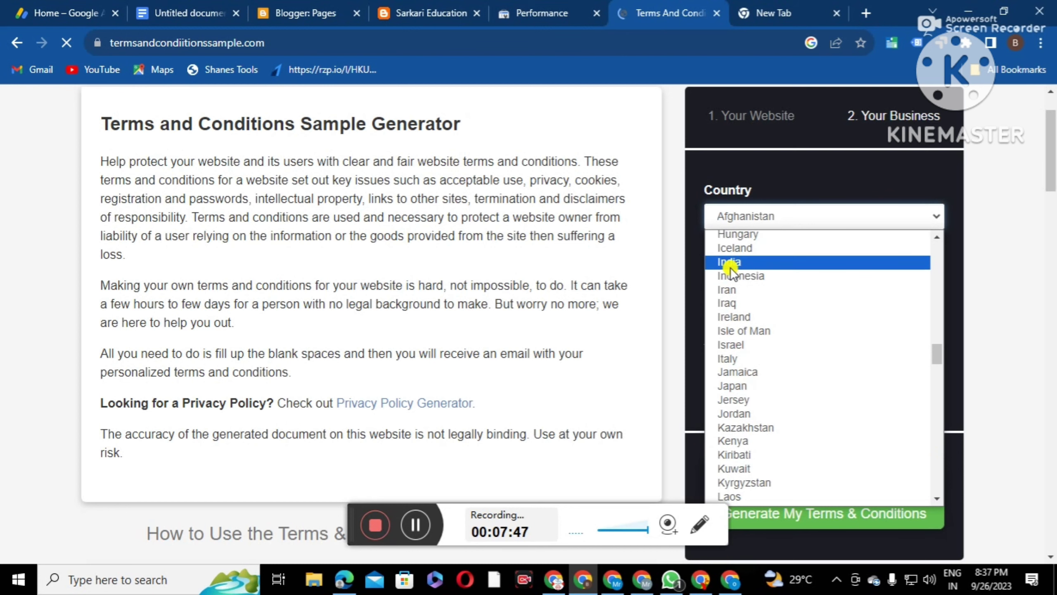
{"action": "left_click", "coordinate": [730, 261]}
{"action": "left_click", "coordinate": [763, 273]}
{"action": "scroll", "coordinate": [762, 463], "scroll_direction": "down", "scroll_amount": 4}
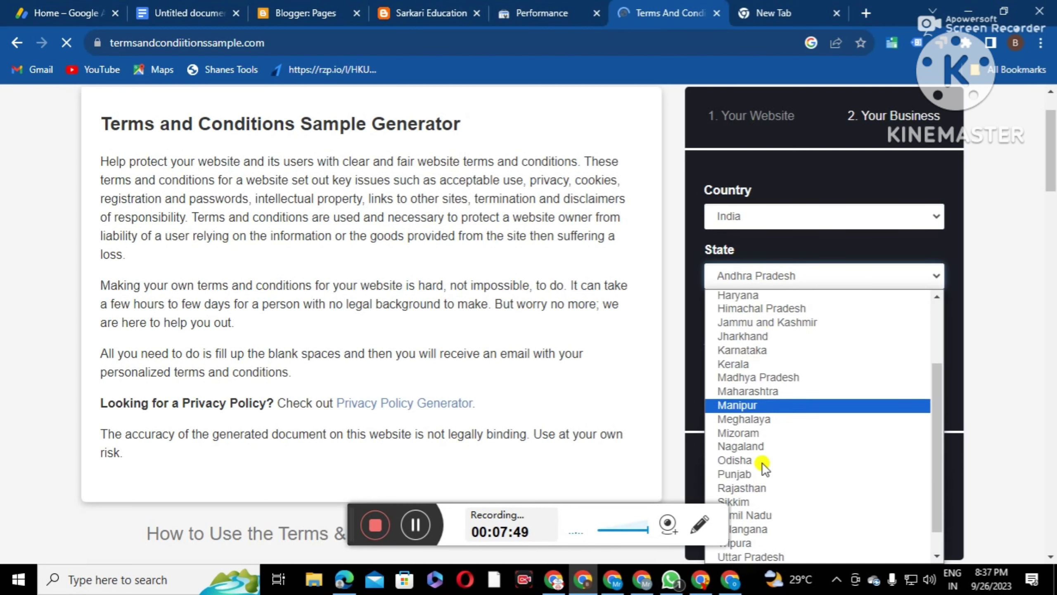
{"action": "left_click", "coordinate": [788, 553]}
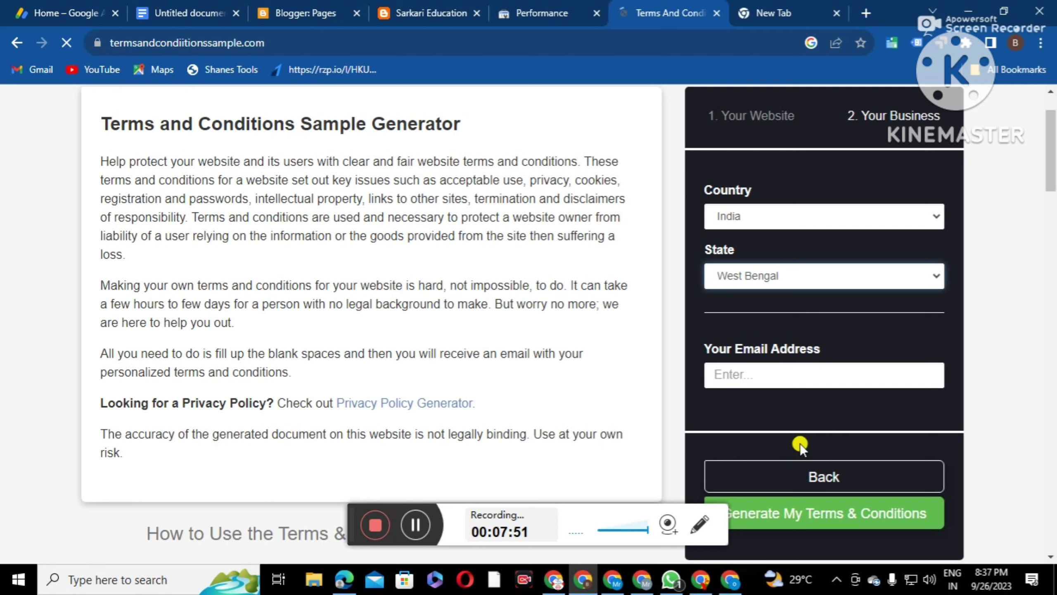
Fill in the contact e-mail, copy the generated Terms and Conditions text, and return to Blogger Pages
{"action": "left_click", "coordinate": [756, 377]}
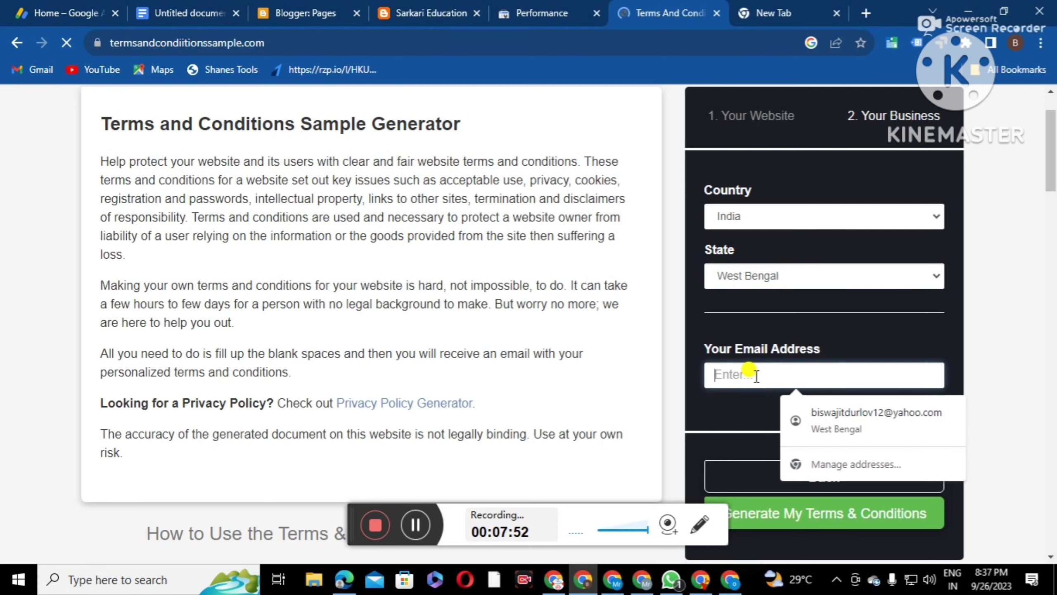
{"action": "left_click", "coordinate": [841, 412]}
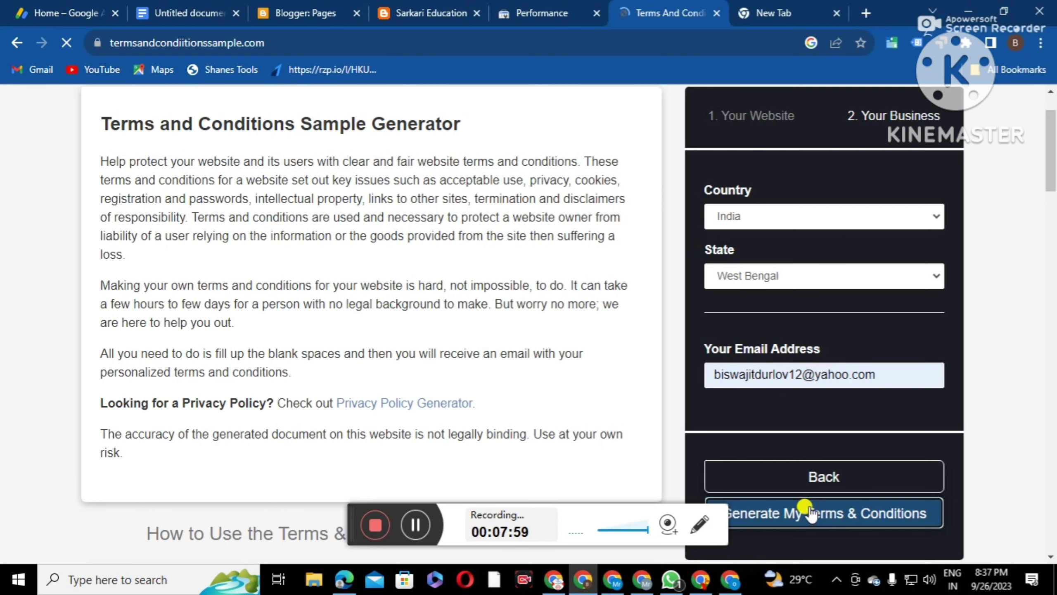
{"action": "scroll", "coordinate": [632, 386], "scroll_direction": "down", "scroll_amount": 3}
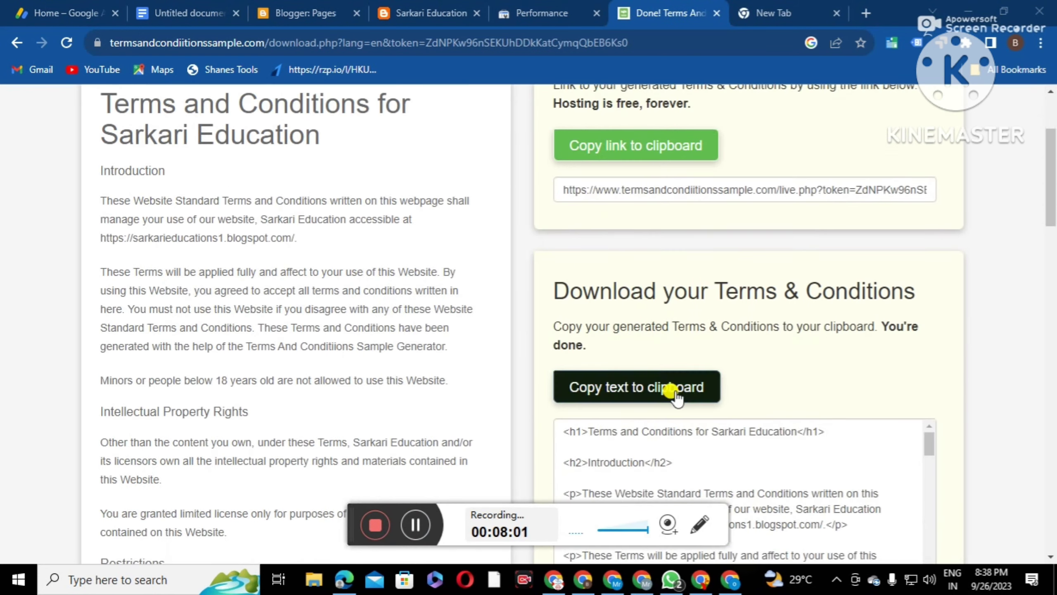
{"action": "scroll", "coordinate": [724, 385], "scroll_direction": "down", "scroll_amount": 2}
{"action": "left_click", "coordinate": [651, 310]}
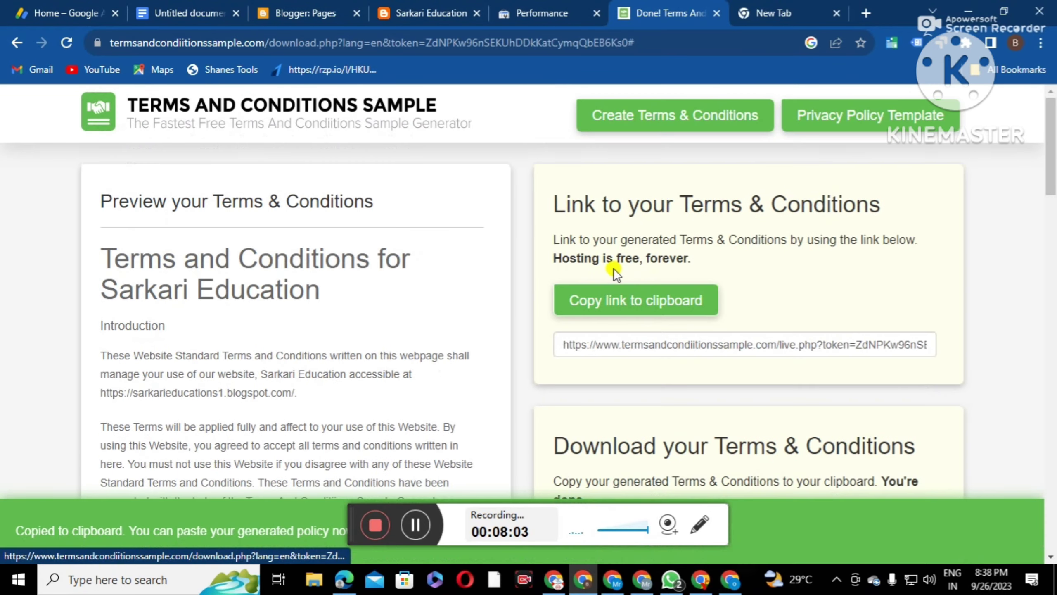
{"action": "left_click", "coordinate": [283, 12]}
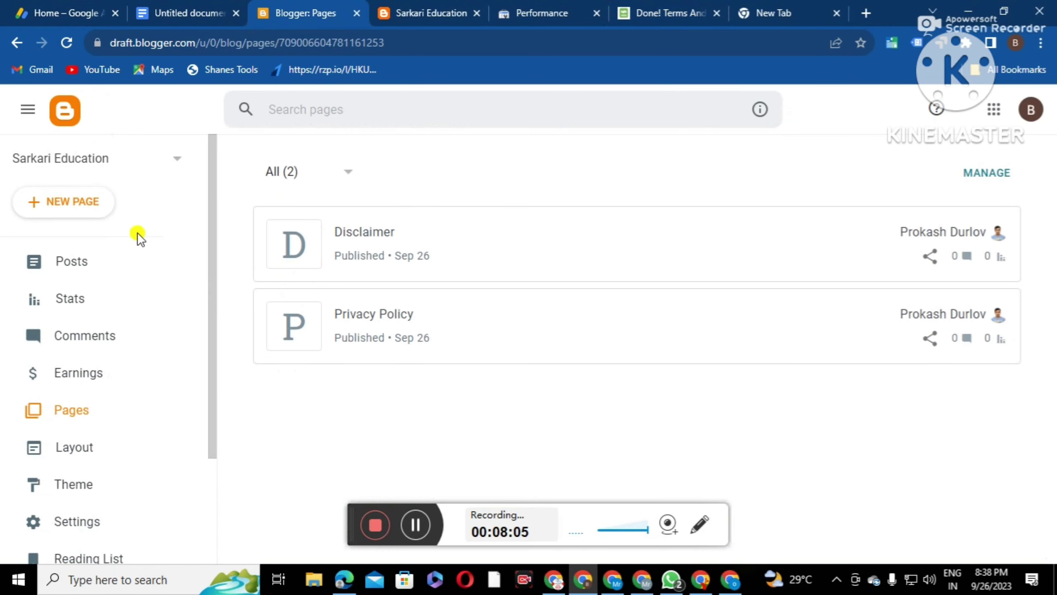
Start a new page and paste the Terms and Conditions HTML into its HTML view
{"action": "left_click", "coordinate": [79, 204]}
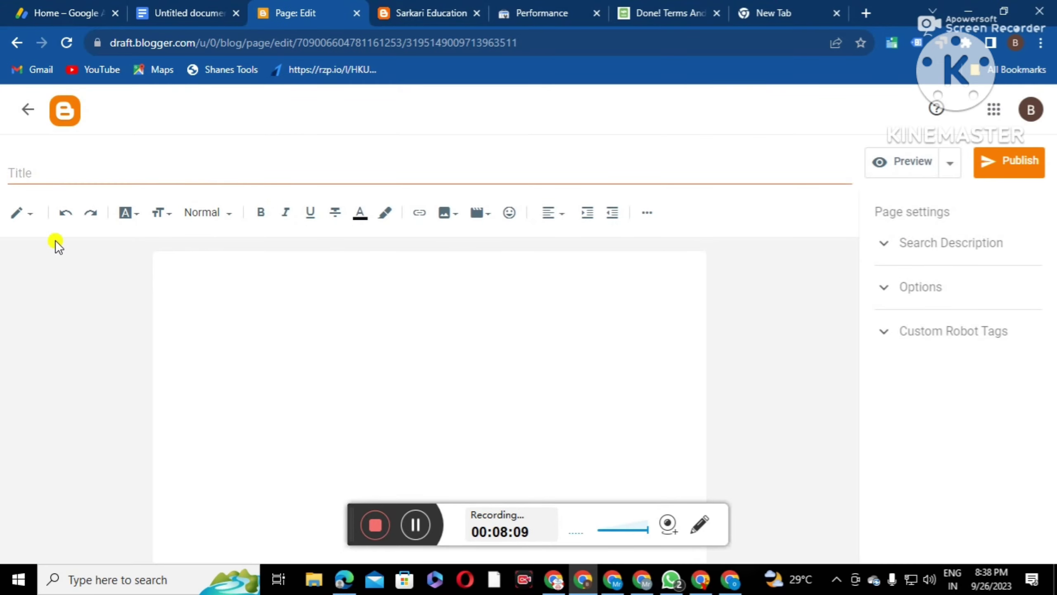
{"action": "left_click", "coordinate": [22, 213]}
{"action": "left_click", "coordinate": [34, 185]}
{"action": "left_click_drag", "start_coordinate": [133, 263], "coordinate": [2, 247]}
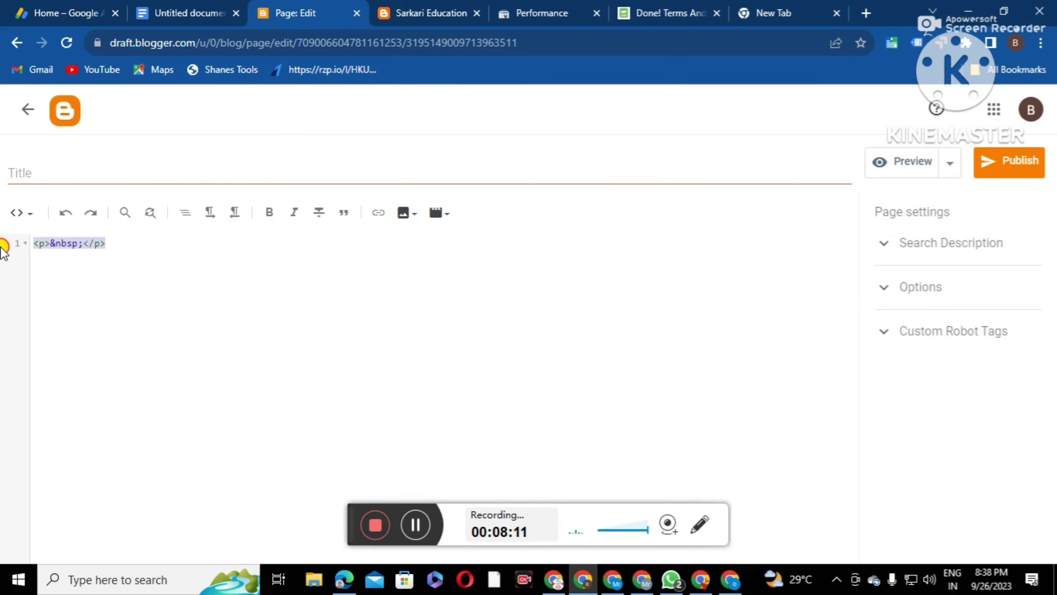
{"action": "right_click", "coordinate": [69, 245]}
{"action": "left_click", "coordinate": [90, 323]}
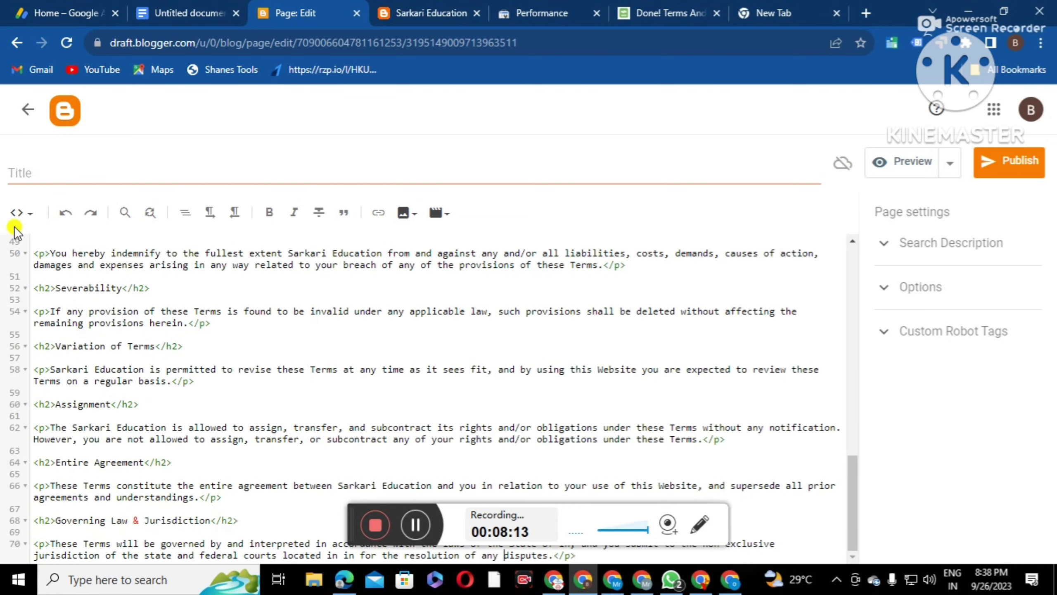
Title the page 'Terms and Conditions' using its heading text, then publish it
{"action": "left_click", "coordinate": [18, 214]}
{"action": "left_click", "coordinate": [63, 253]}
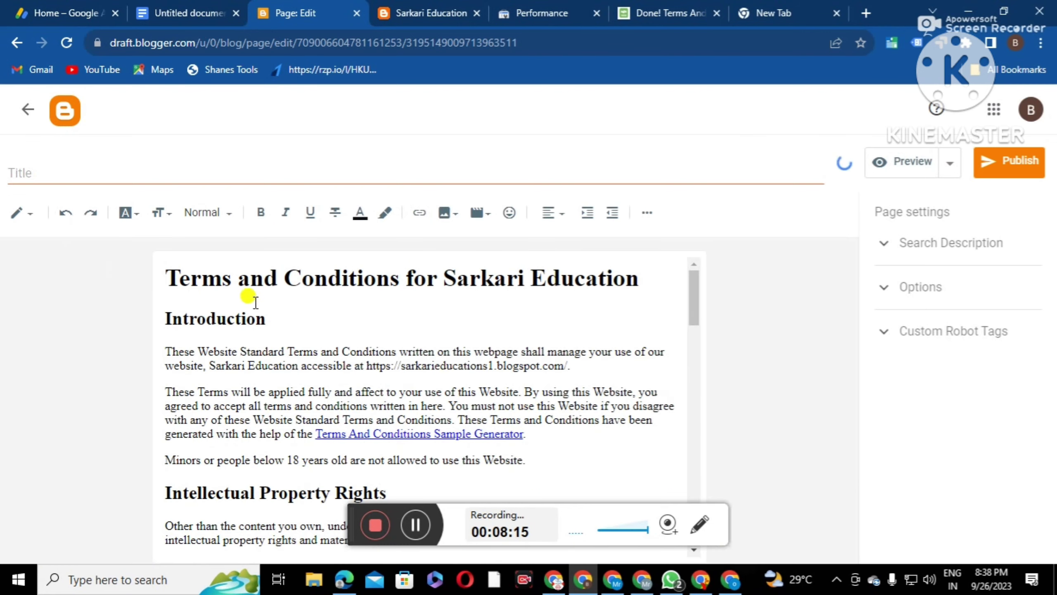
{"action": "left_click_drag", "start_coordinate": [399, 277], "coordinate": [163, 278]}
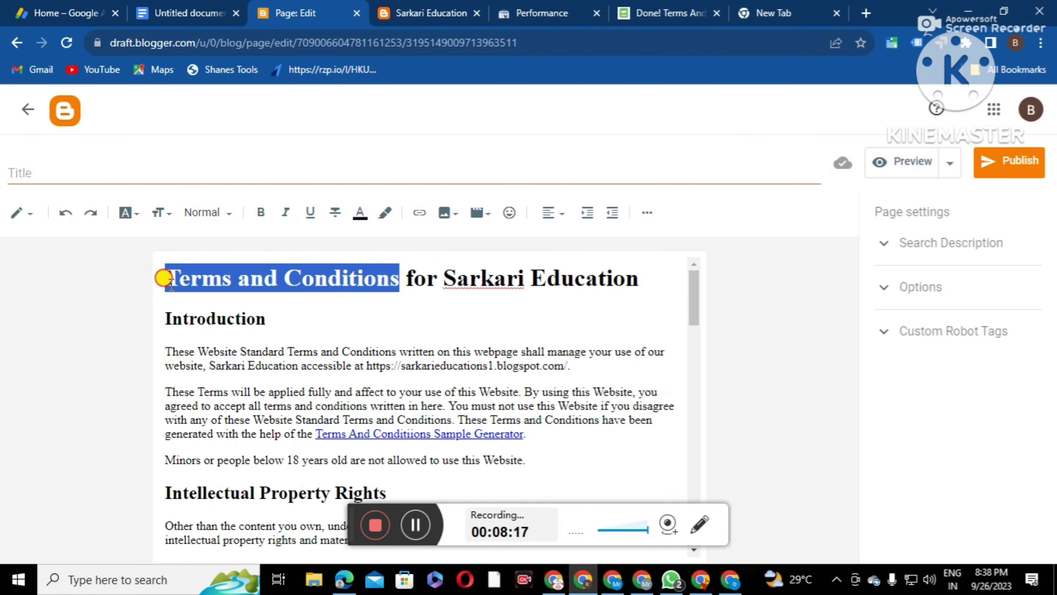
{"action": "right_click", "coordinate": [201, 267]}
{"action": "left_click", "coordinate": [239, 311]}
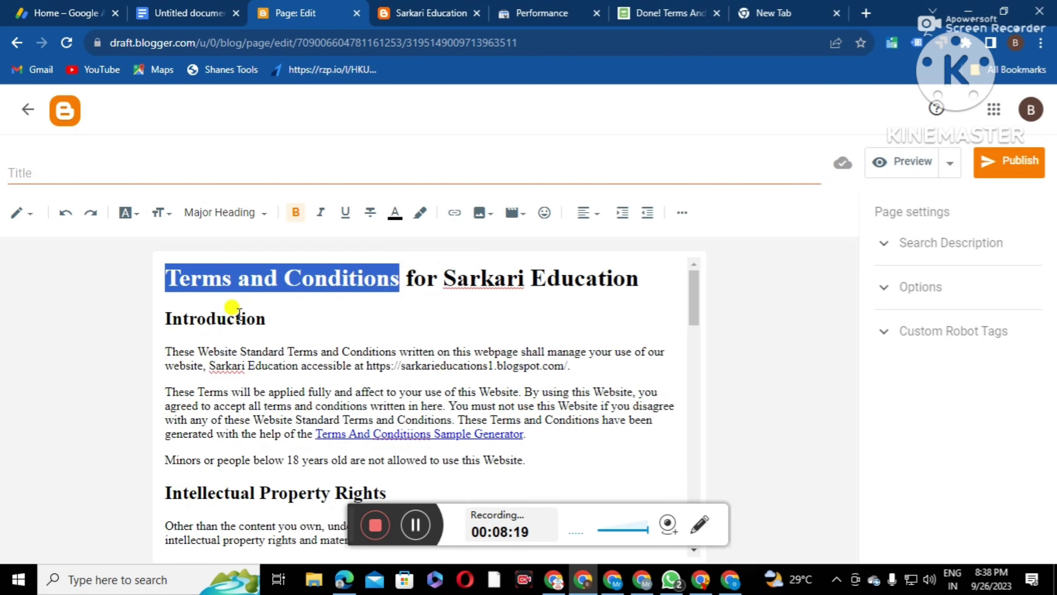
{"action": "left_click", "coordinate": [37, 177]}
{"action": "right_click", "coordinate": [38, 173]}
{"action": "left_click", "coordinate": [81, 290]}
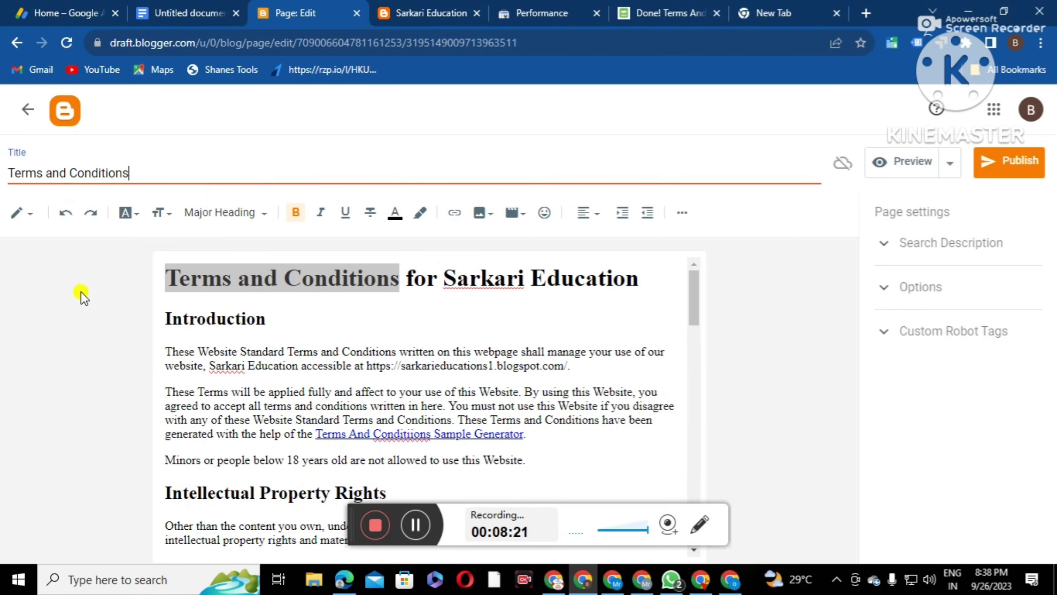
{"action": "left_click", "coordinate": [1001, 167]}
{"action": "left_click", "coordinate": [599, 358]}
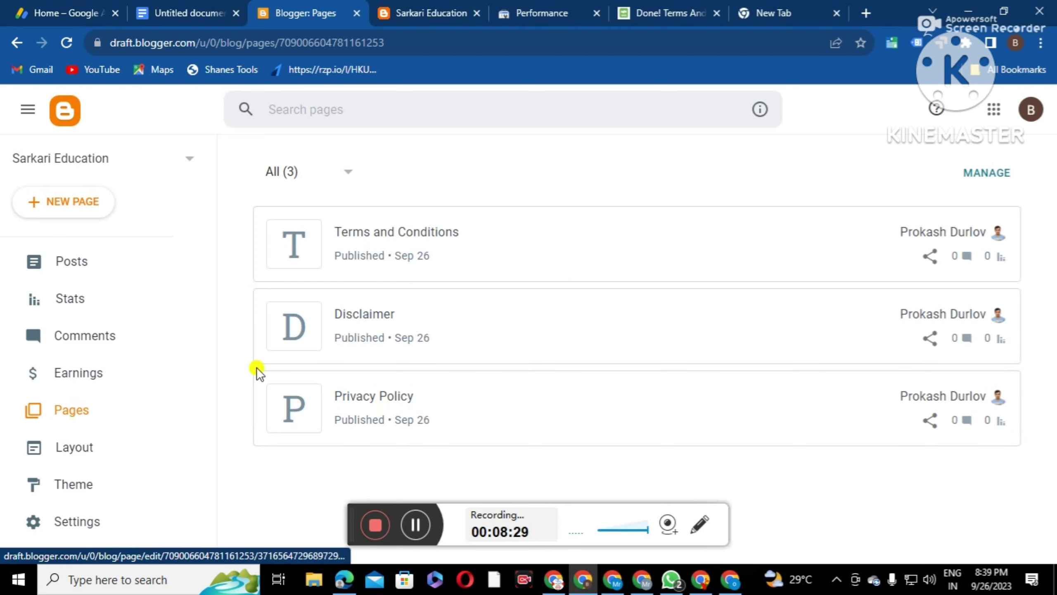
Open a new blank page, then return to the Google results and select 'terms and conditions' in the query
{"action": "left_click", "coordinate": [48, 204]}
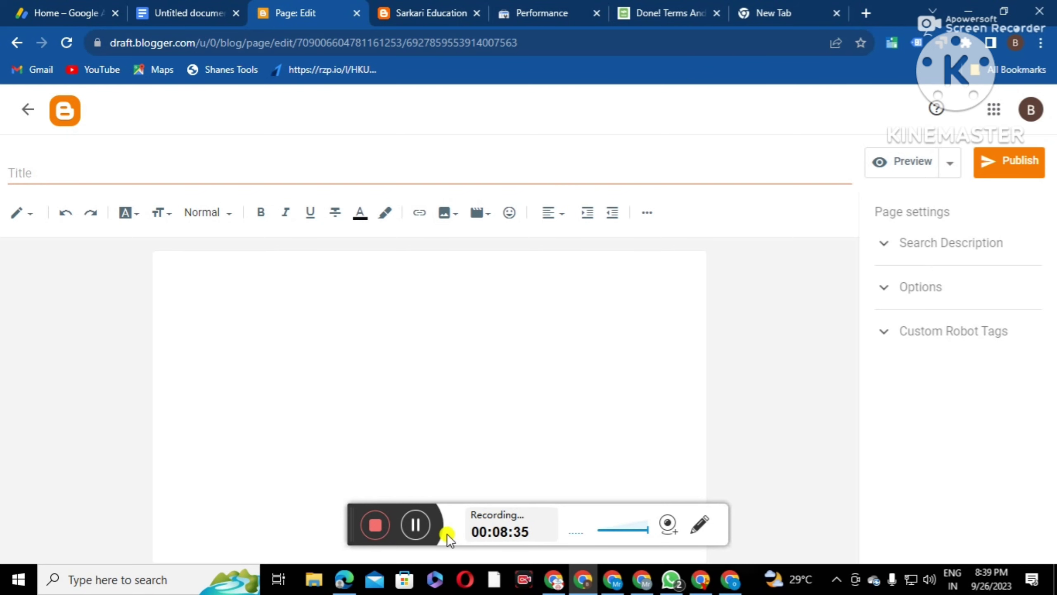
{"action": "left_click", "coordinate": [666, 14]}
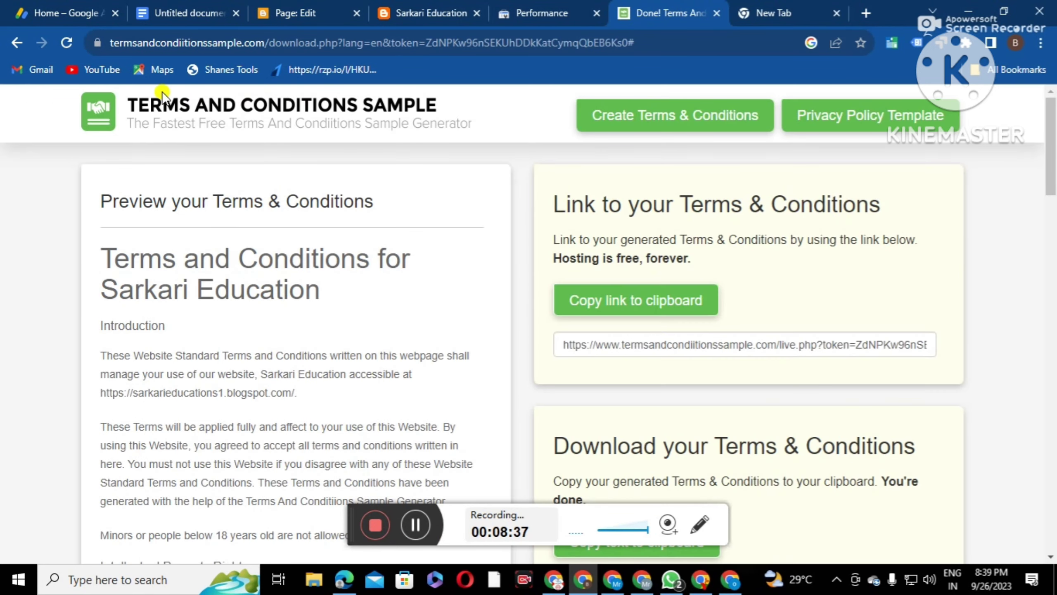
{"action": "left_click", "coordinate": [22, 45]}
{"action": "left_click", "coordinate": [22, 44]}
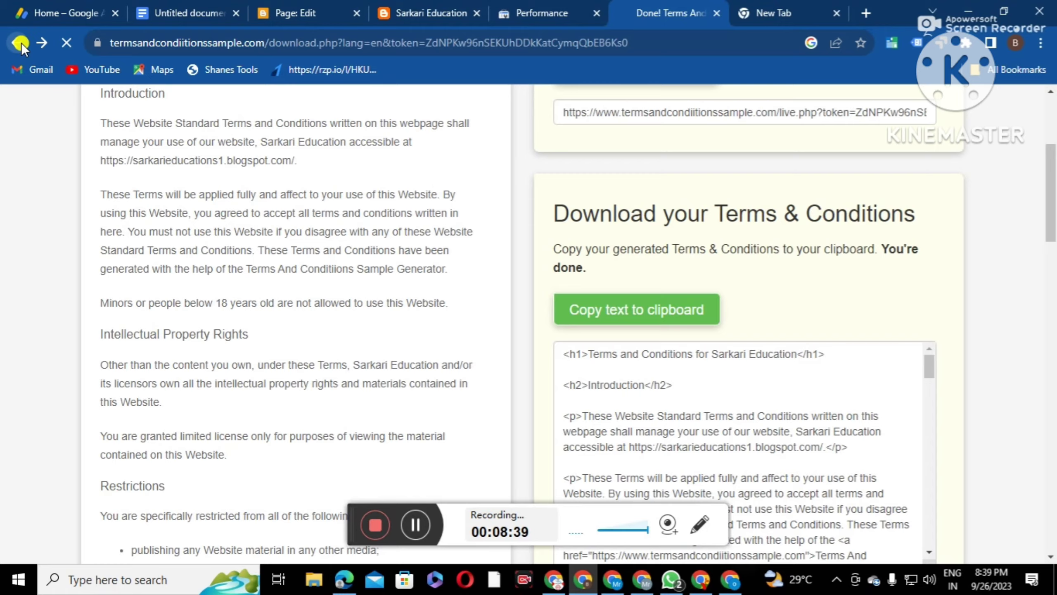
{"action": "left_click", "coordinate": [21, 43]}
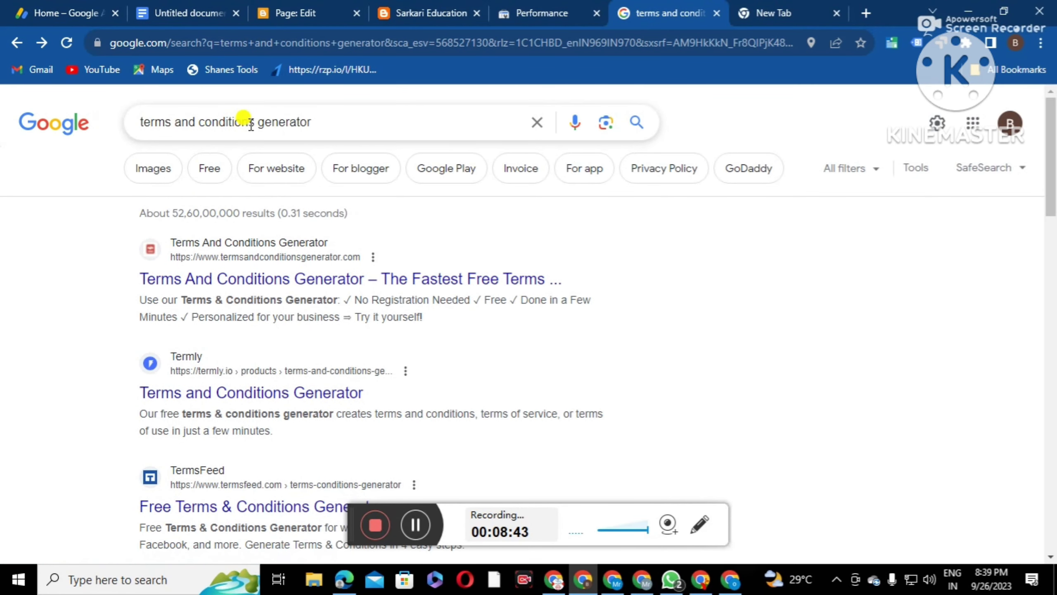
{"action": "left_click_drag", "start_coordinate": [251, 125], "coordinate": [112, 130]}
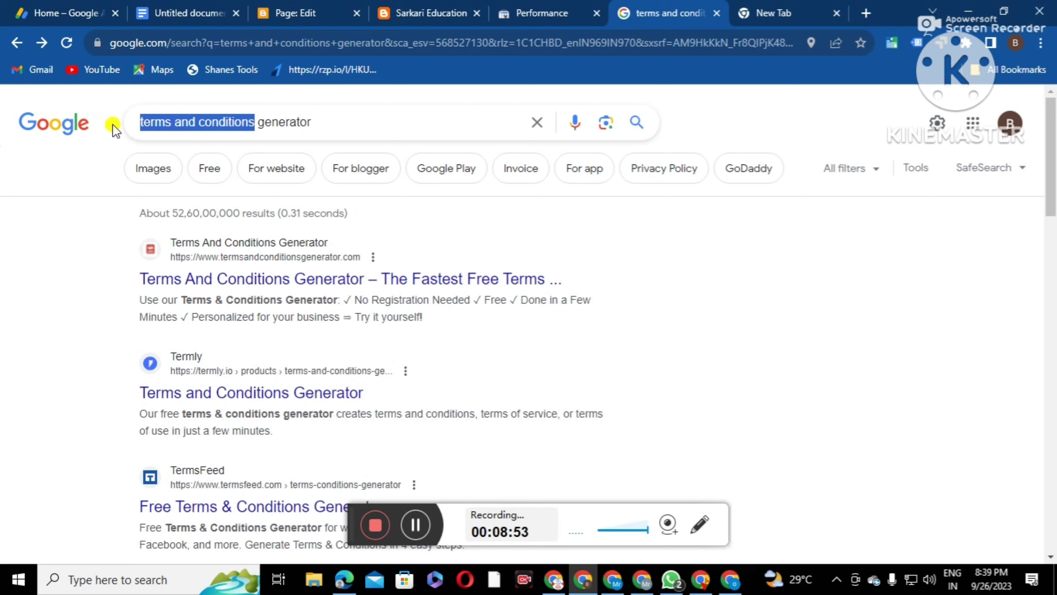
Search Google for 'dmca generator' and scroll through the results
{"action": "type", "text": "dm gen"}
{"action": "key", "text": "BackSpace"}
{"action": "type", "text": "m"}
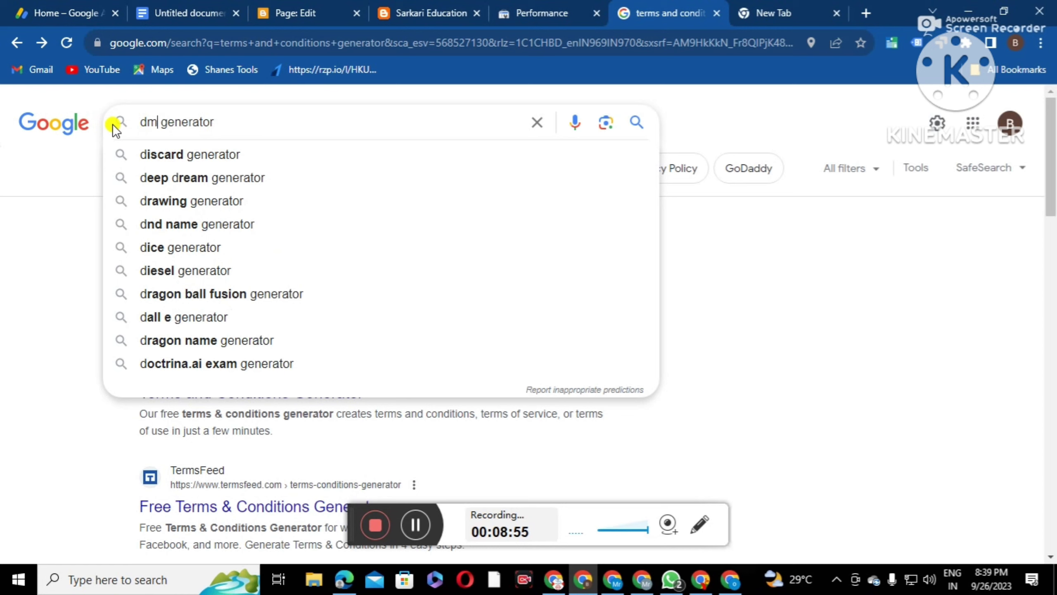
{"action": "type", "text": "ca"}
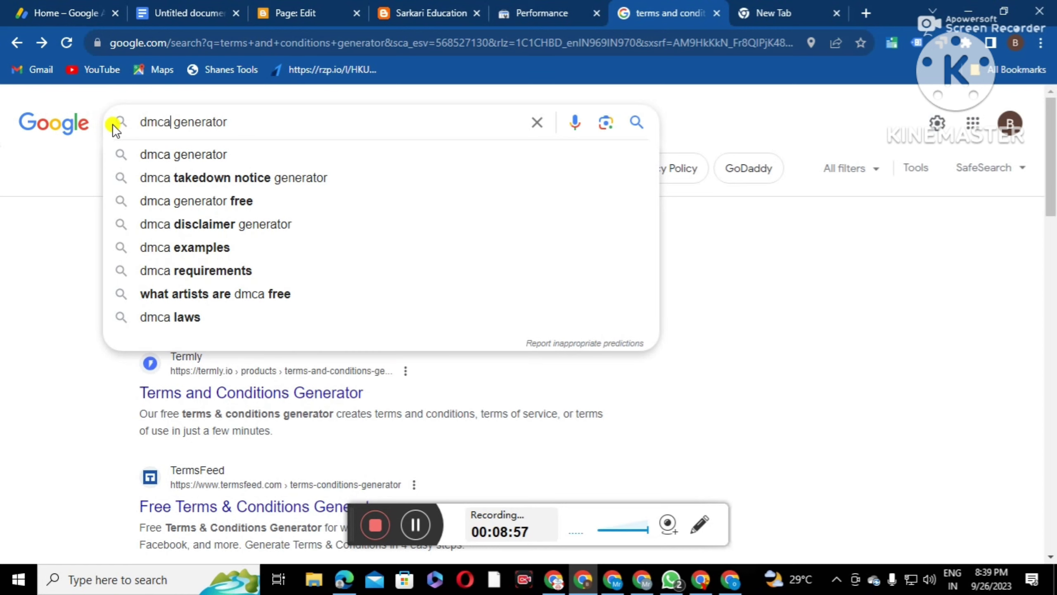
{"action": "key", "text": "Return"}
{"action": "scroll", "coordinate": [291, 316], "scroll_direction": "down", "scroll_amount": 2}
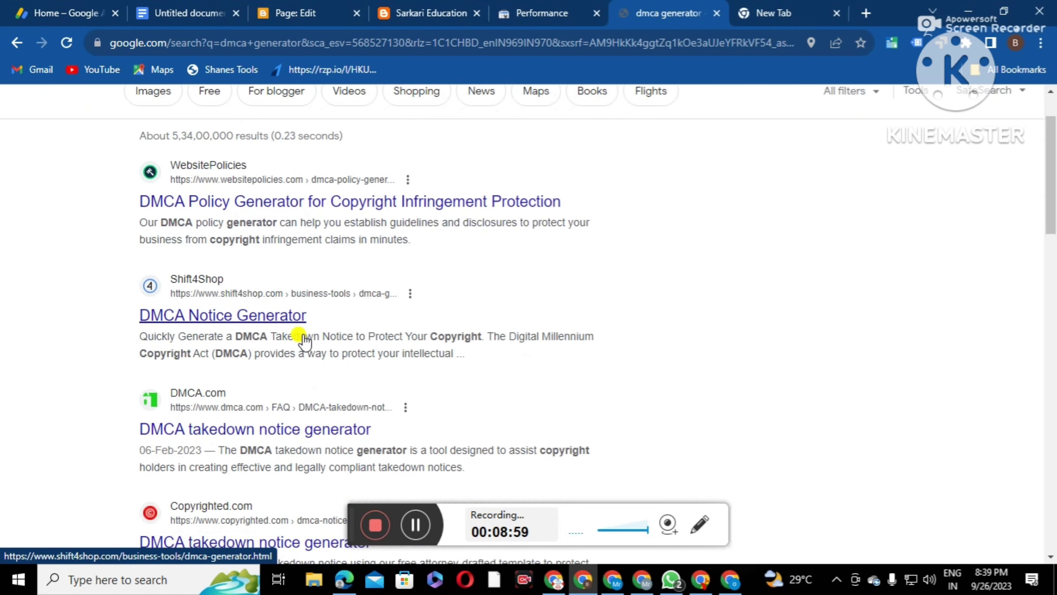
{"action": "scroll", "coordinate": [352, 283], "scroll_direction": "down", "scroll_amount": 4}
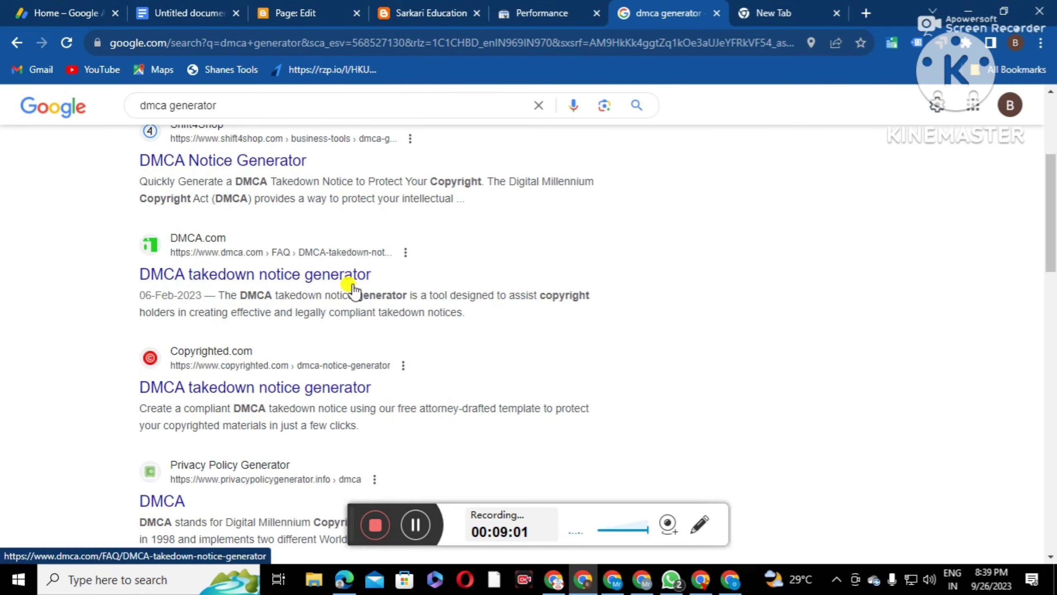
{"action": "scroll", "coordinate": [353, 287], "scroll_direction": "down", "scroll_amount": 2}
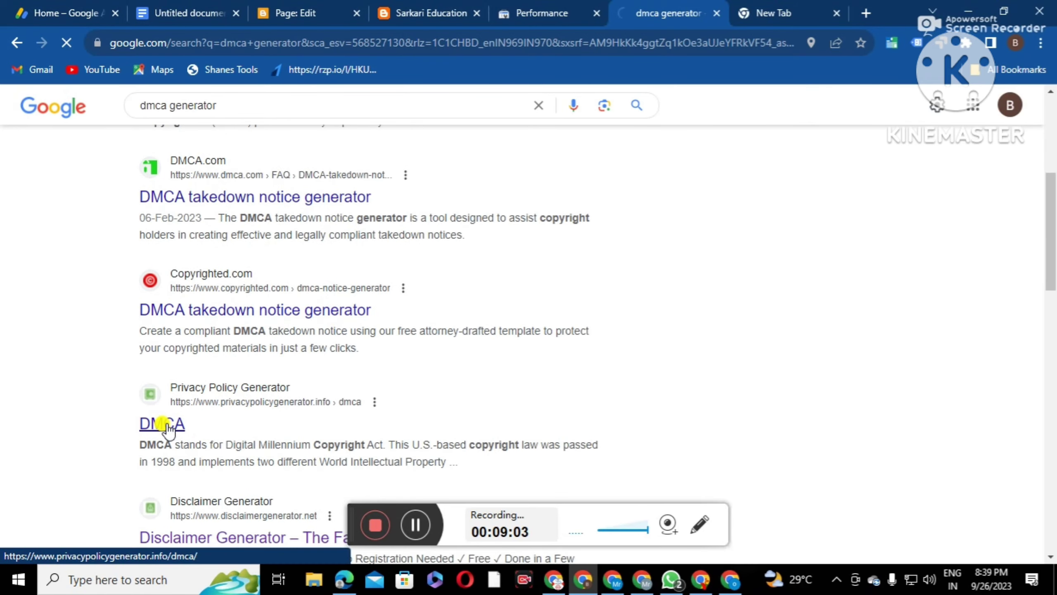
{"action": "scroll", "coordinate": [583, 334], "scroll_direction": "down", "scroll_amount": 6}
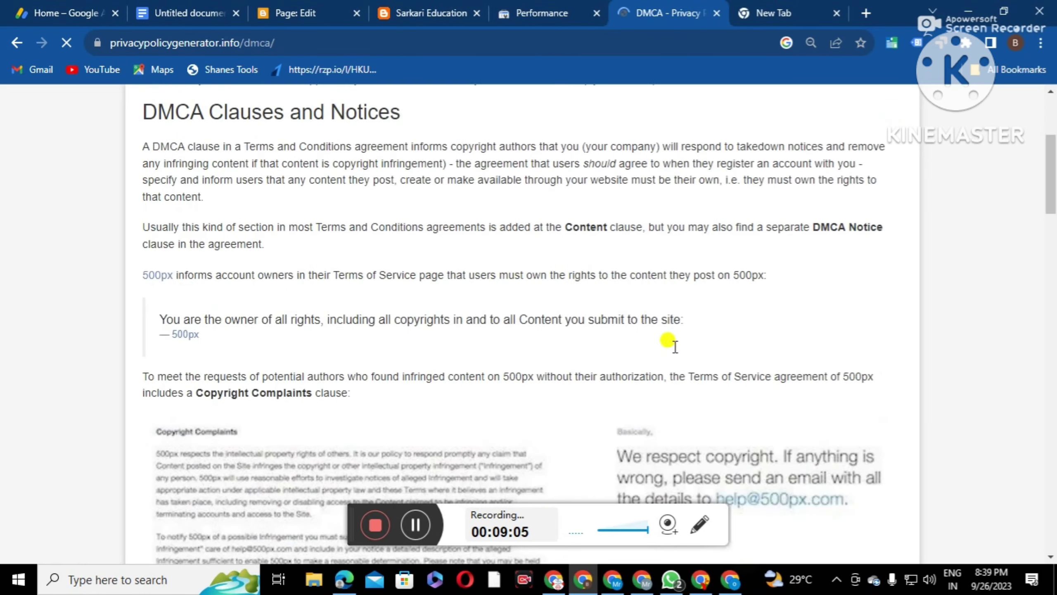
{"action": "scroll", "coordinate": [675, 347], "scroll_direction": "down", "scroll_amount": 6}
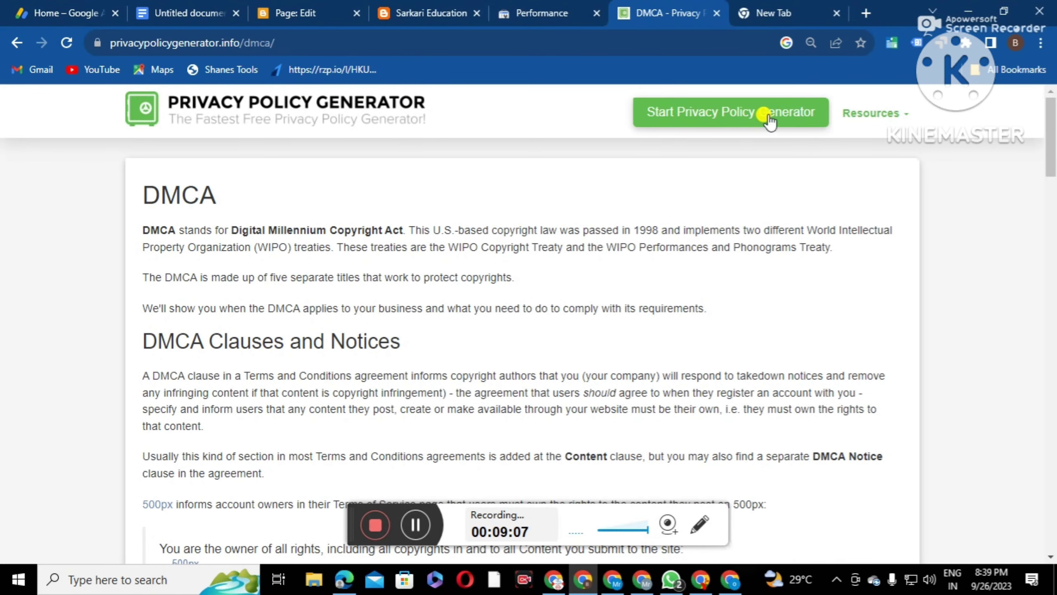
{"action": "scroll", "coordinate": [308, 293], "scroll_direction": "down", "scroll_amount": 20}
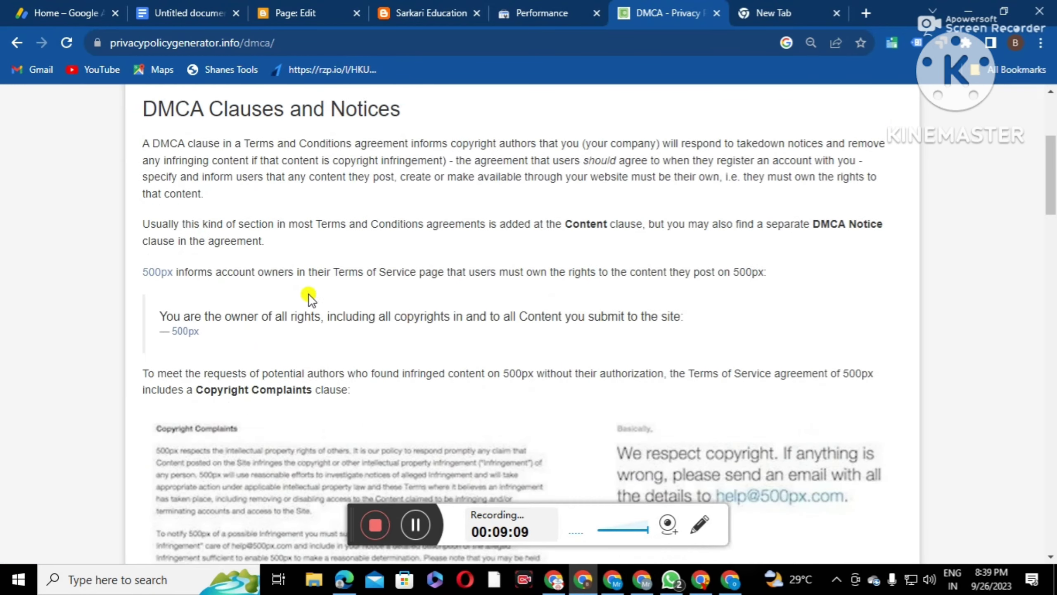
Open the Shift4Shop DMCA notice generator form, then bring up the Sarkari Education tab
{"action": "left_click", "coordinate": [416, 524]}
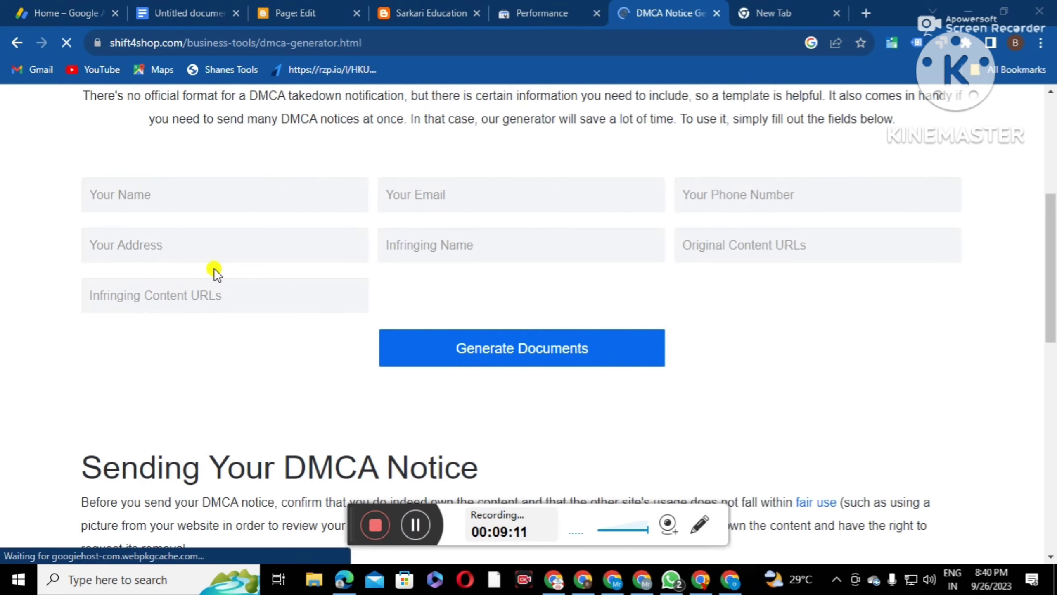
{"action": "left_click", "coordinate": [166, 193]}
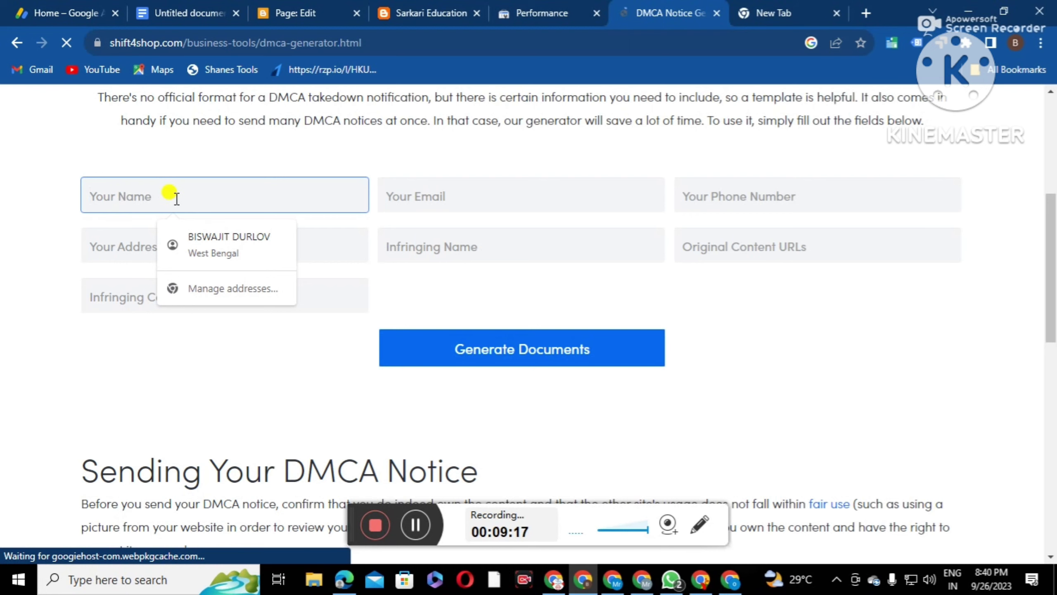
{"action": "left_click", "coordinate": [425, 15]}
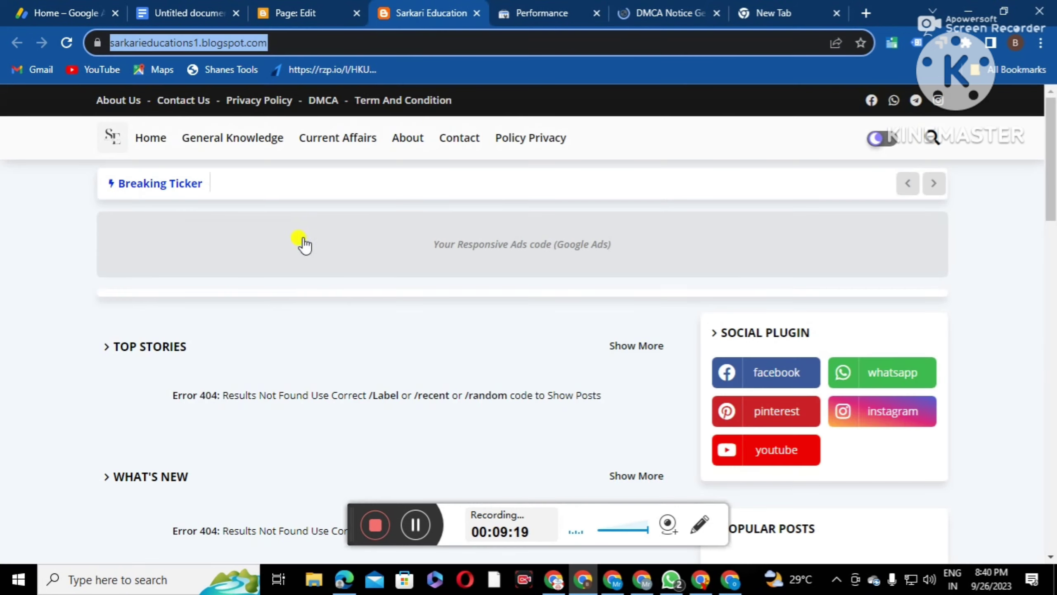
Leave the page editor for the Pages list and open the author's Blogger profile
{"action": "scroll", "coordinate": [417, 304], "scroll_direction": "down", "scroll_amount": 2}
{"action": "scroll", "coordinate": [450, 311], "scroll_direction": "down", "scroll_amount": 3}
{"action": "scroll", "coordinate": [441, 253], "scroll_direction": "up", "scroll_amount": 5}
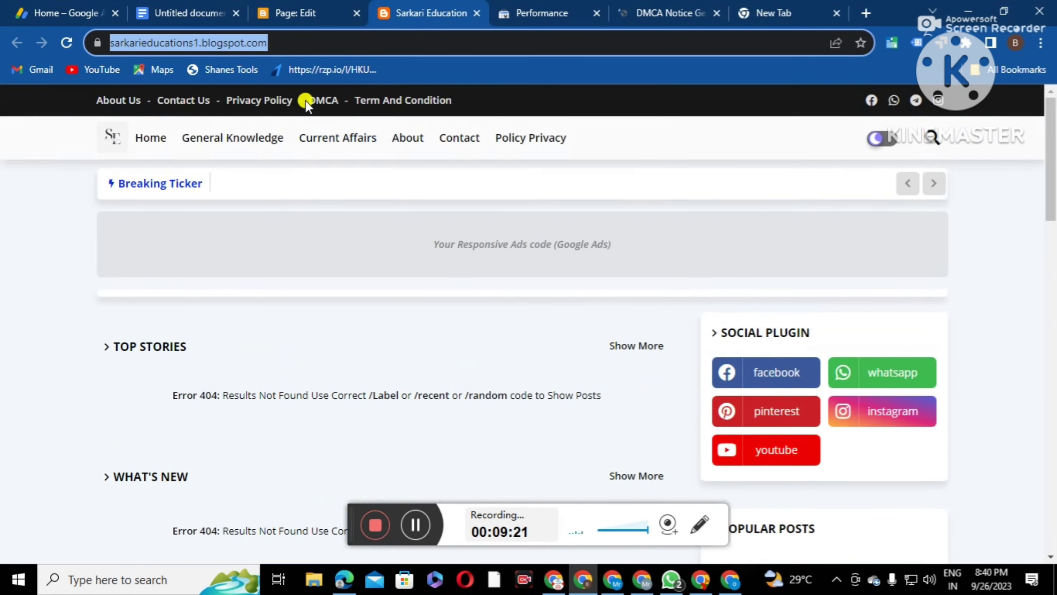
{"action": "left_click", "coordinate": [312, 15]}
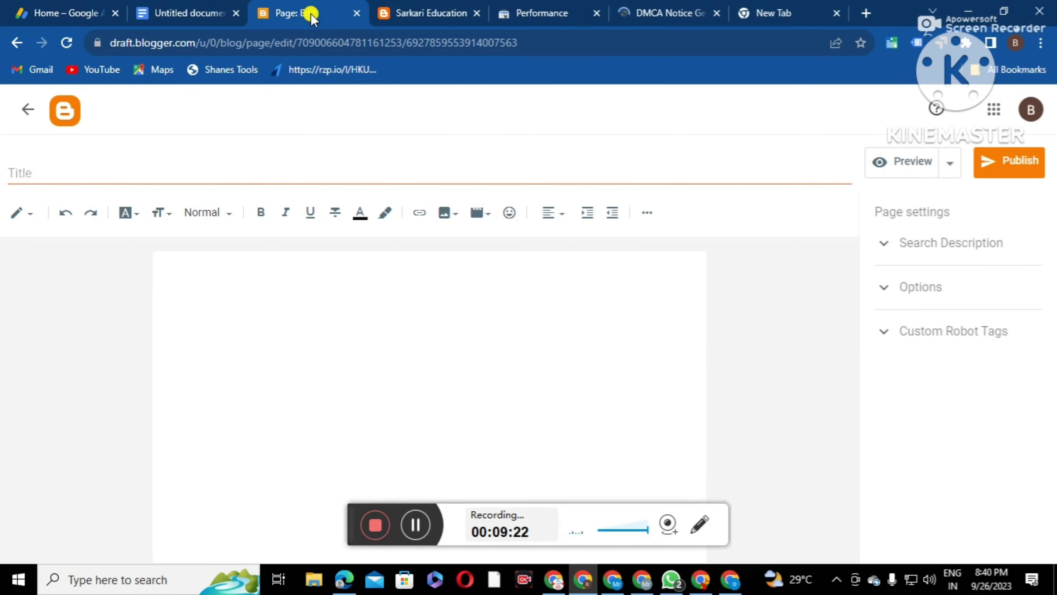
{"action": "left_click", "coordinate": [28, 109]}
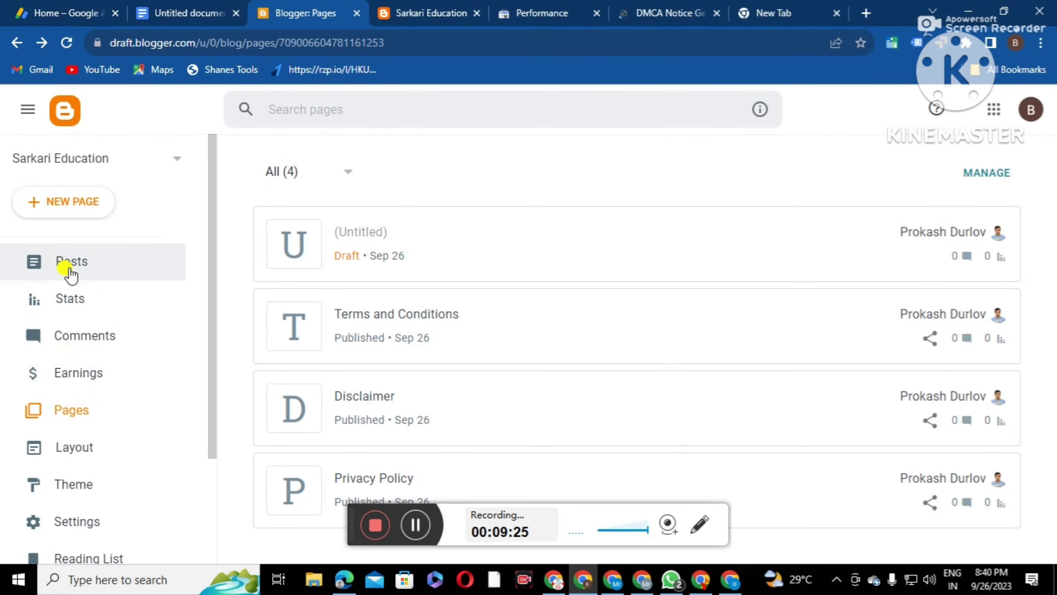
{"action": "mouse_move", "coordinate": [266, 262]}
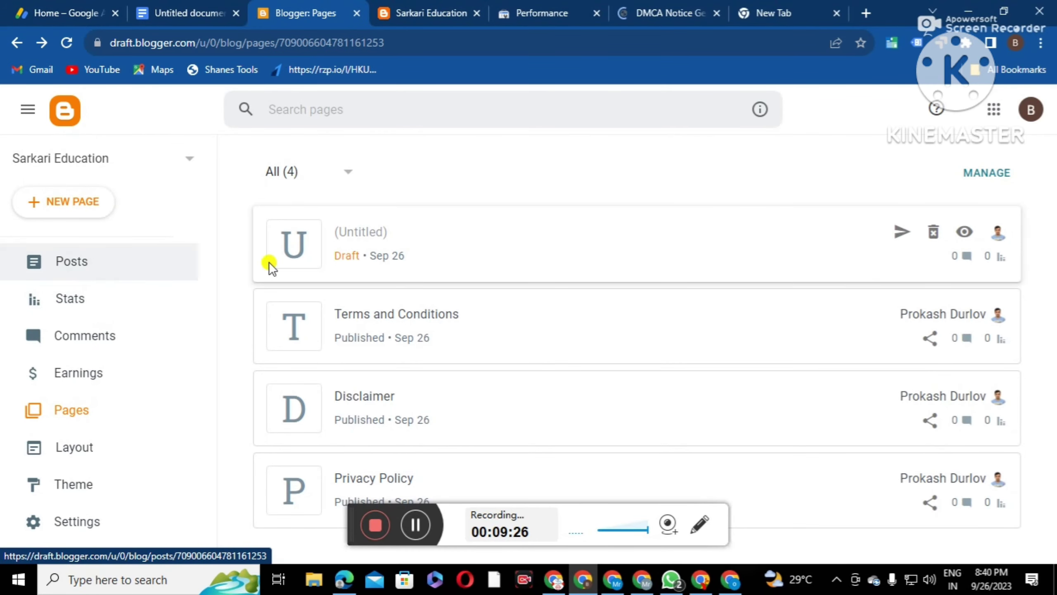
{"action": "left_click", "coordinate": [996, 237]}
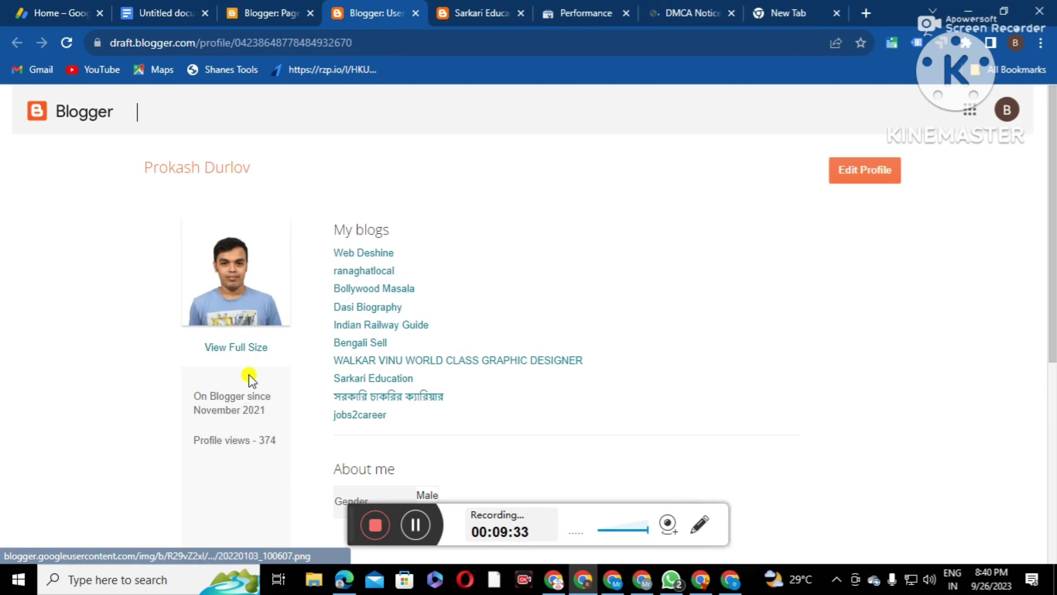
{"action": "scroll", "coordinate": [410, 401], "scroll_direction": "down", "scroll_amount": 6}
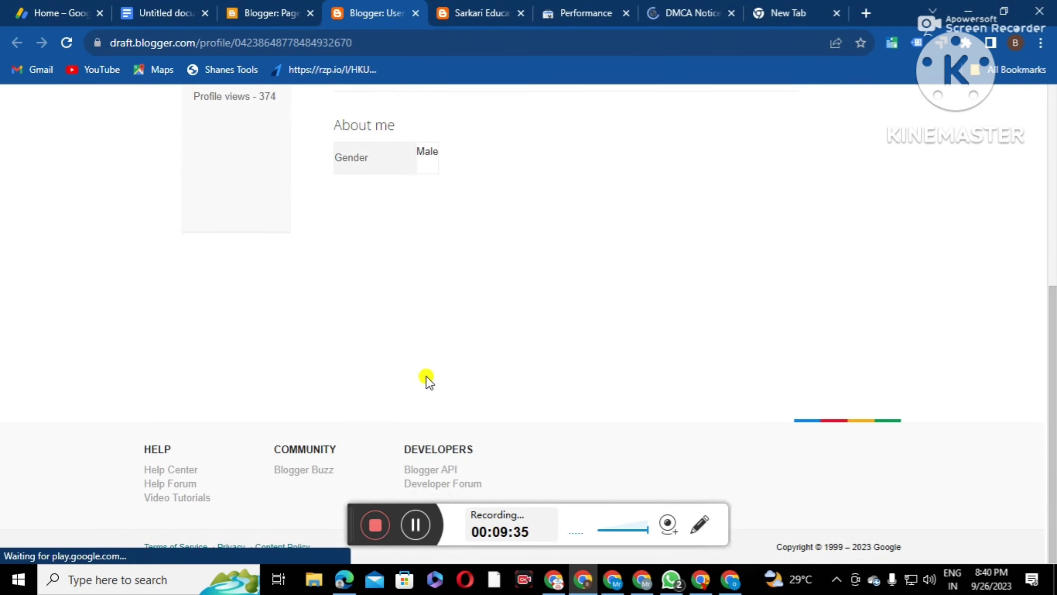
{"action": "scroll", "coordinate": [425, 378], "scroll_direction": "up", "scroll_amount": 6}
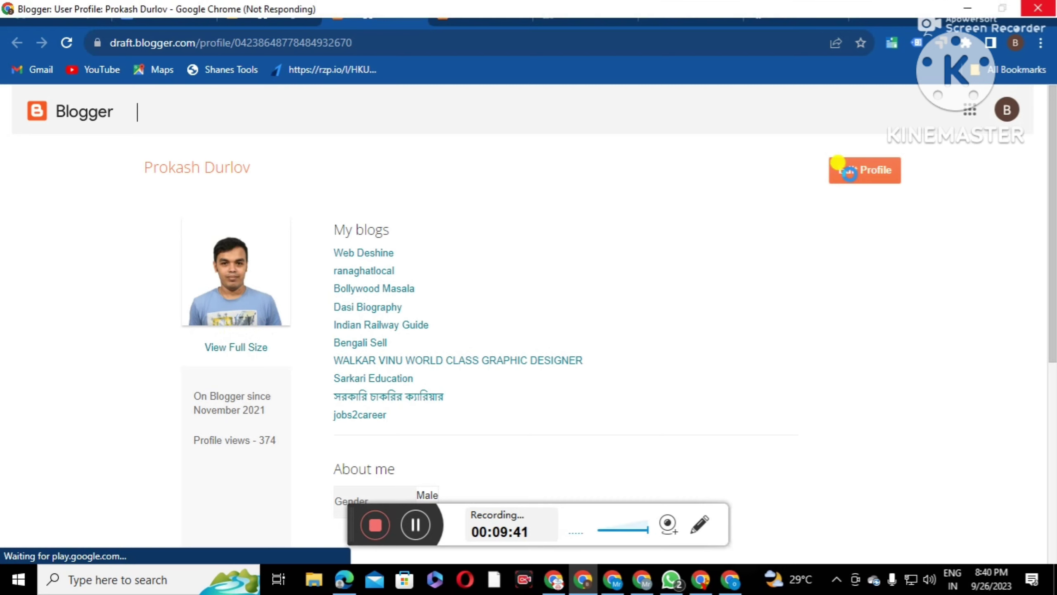
{"action": "left_click", "coordinate": [423, 523]}
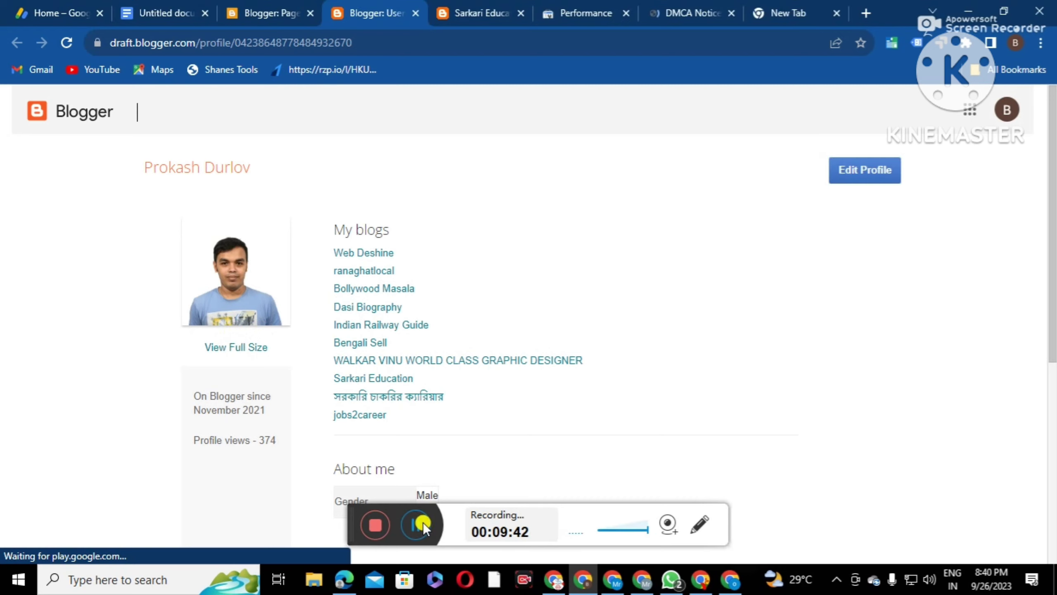
Copy the Display name from Edit Profile and return to the DMCA generator
{"action": "left_click", "coordinate": [853, 178]}
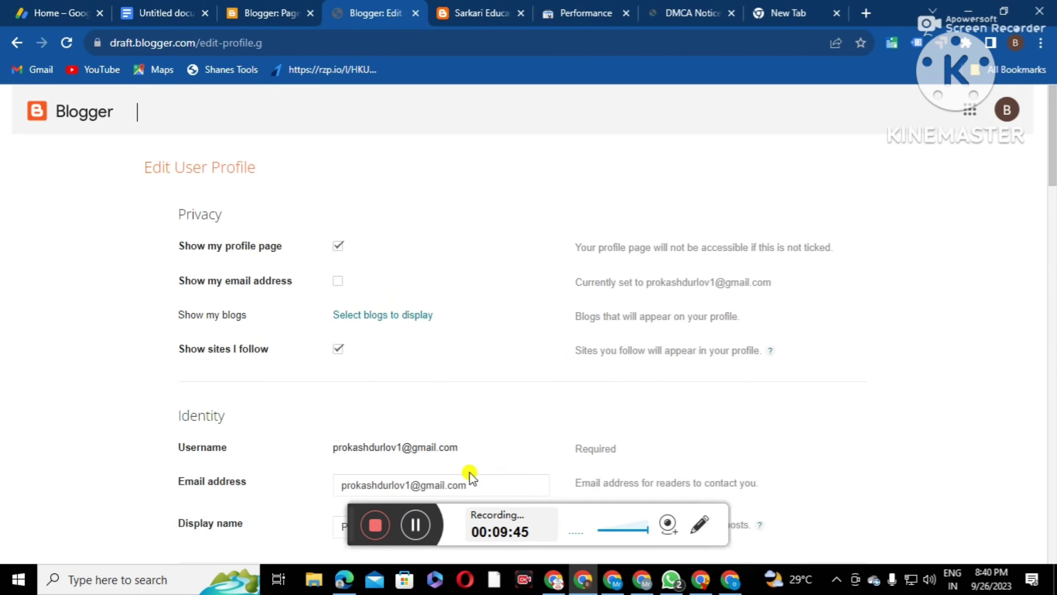
{"action": "scroll", "coordinate": [354, 375], "scroll_direction": "down", "scroll_amount": 4}
{"action": "left_click", "coordinate": [401, 368]}
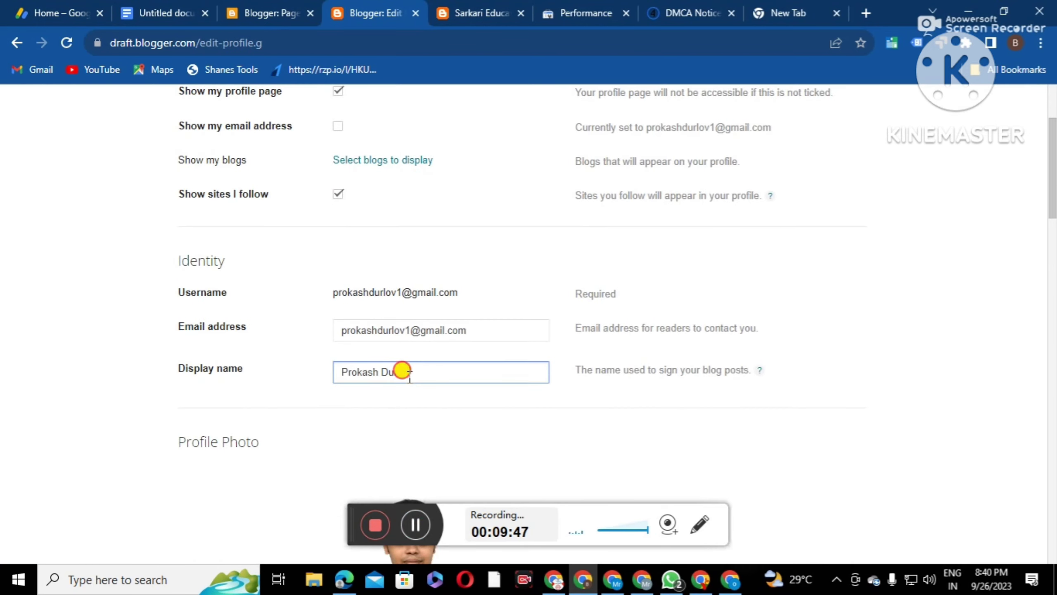
{"action": "triple_click", "coordinate": [409, 372]}
{"action": "right_click", "coordinate": [399, 371]}
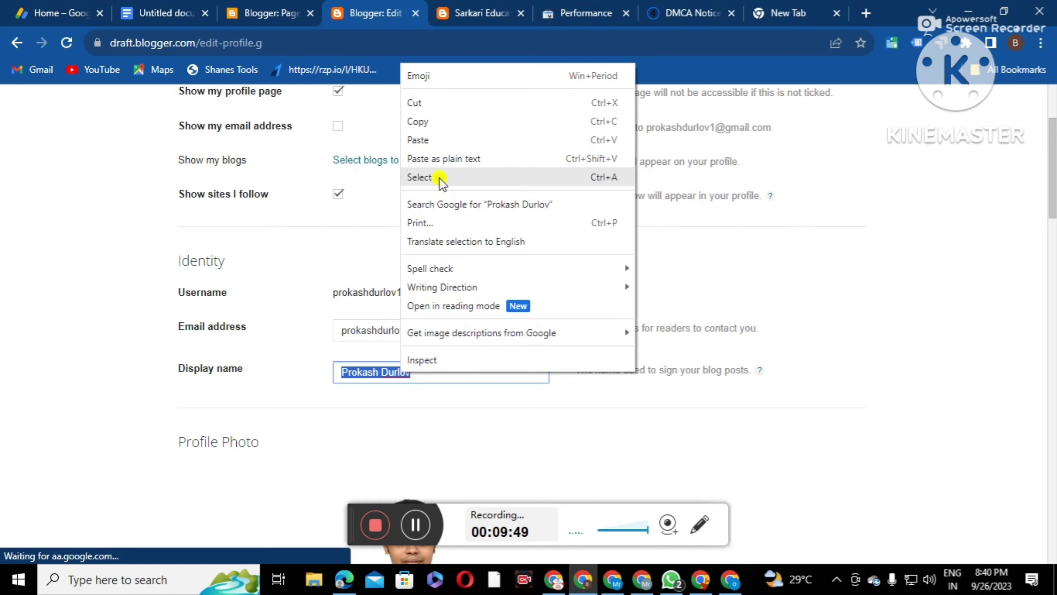
{"action": "left_click", "coordinate": [426, 122]}
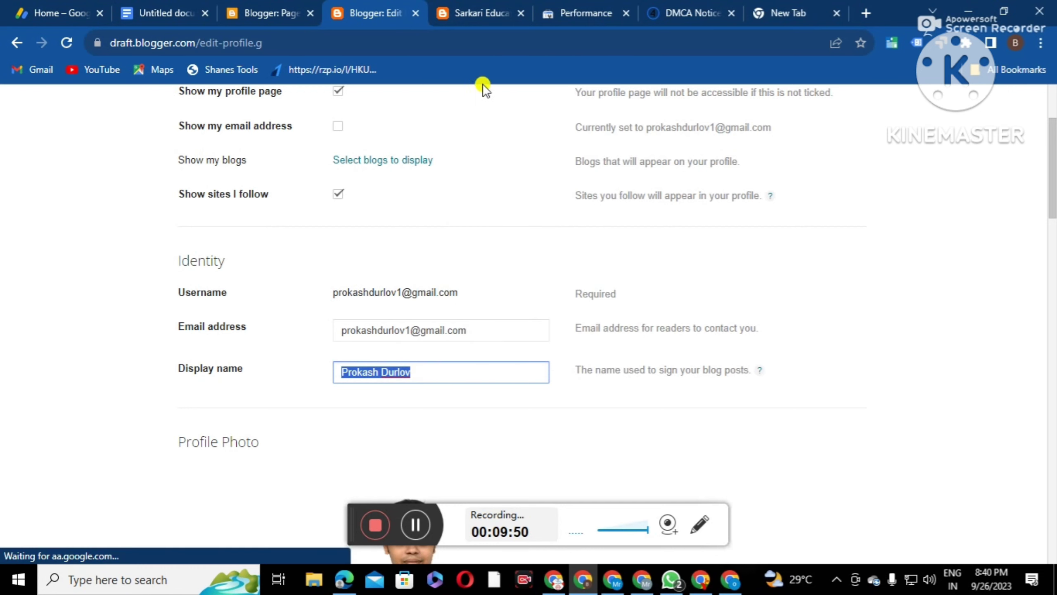
{"action": "left_click", "coordinate": [687, 11]}
Fill the DMCA form with the display name, autofilled contact details and a corrected phone number
{"action": "left_click", "coordinate": [130, 193]}
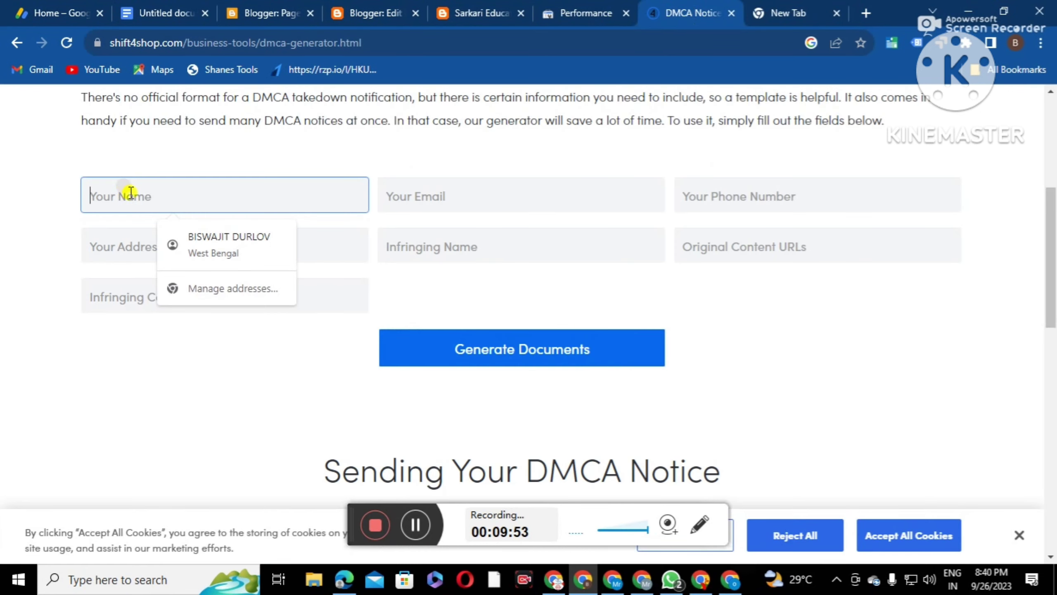
{"action": "right_click", "coordinate": [130, 192]}
{"action": "left_click", "coordinate": [166, 313]}
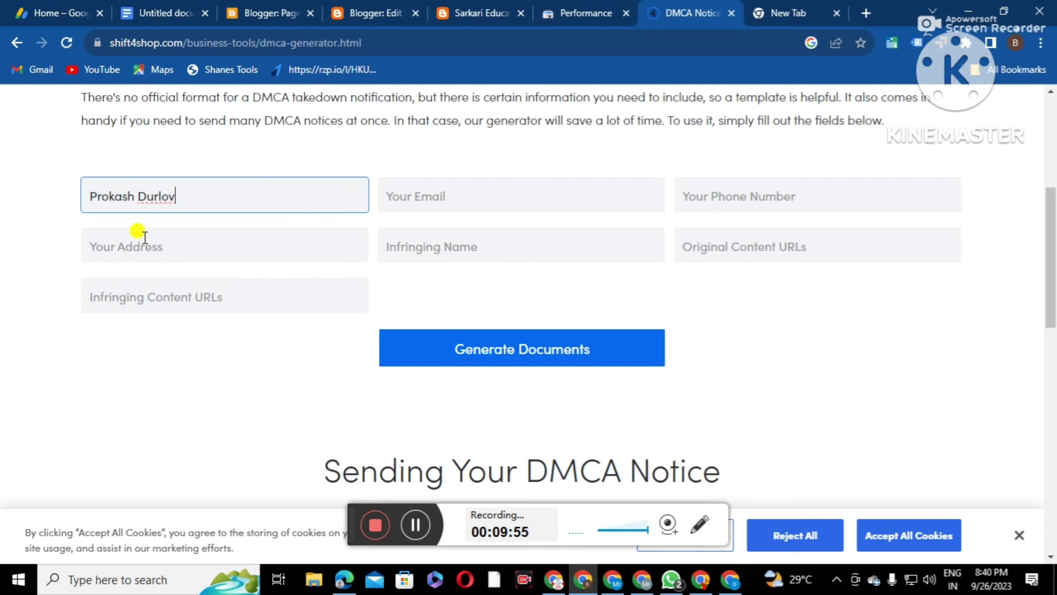
{"action": "left_click", "coordinate": [103, 250]}
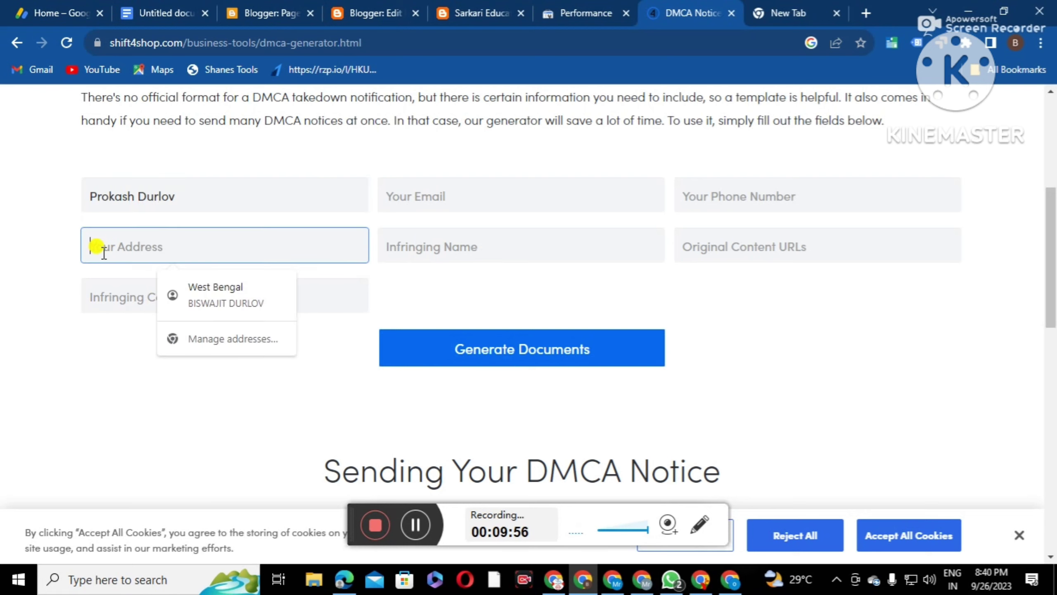
{"action": "left_click", "coordinate": [217, 288]}
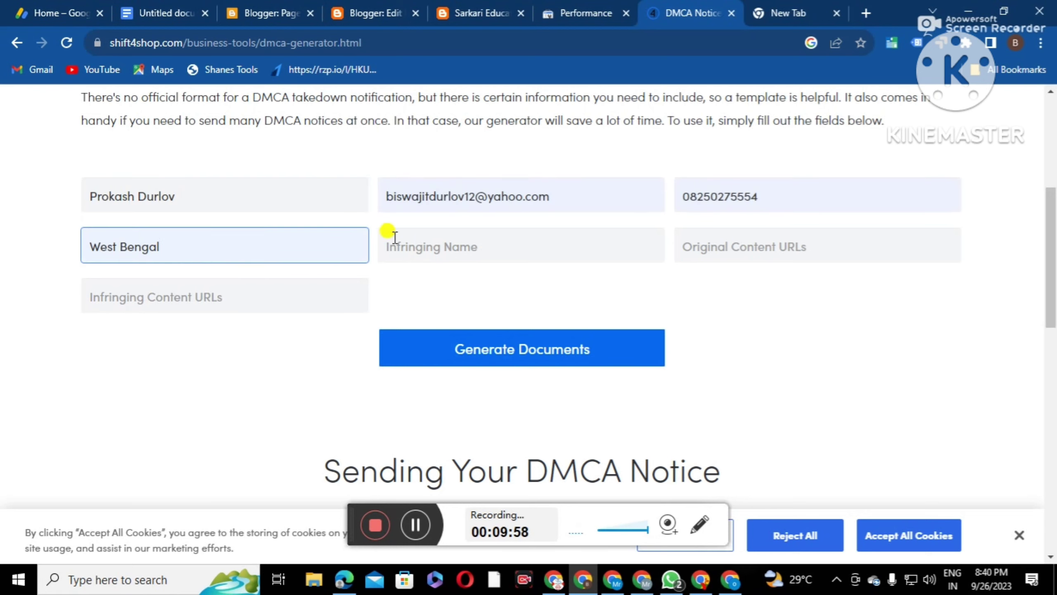
{"action": "double_click", "coordinate": [762, 196]}
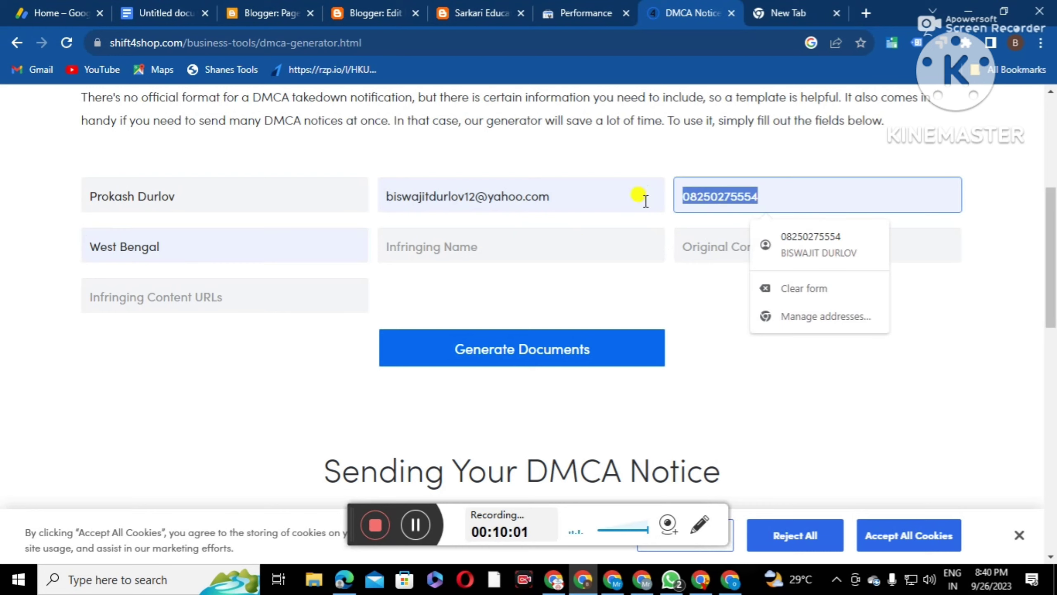
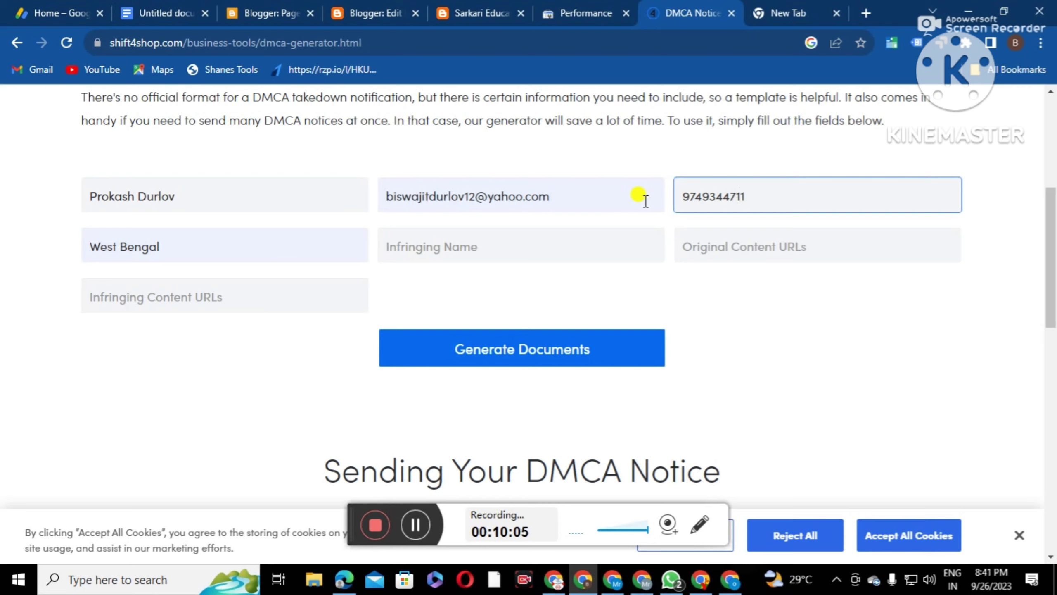
{"action": "left_click", "coordinate": [425, 251]}
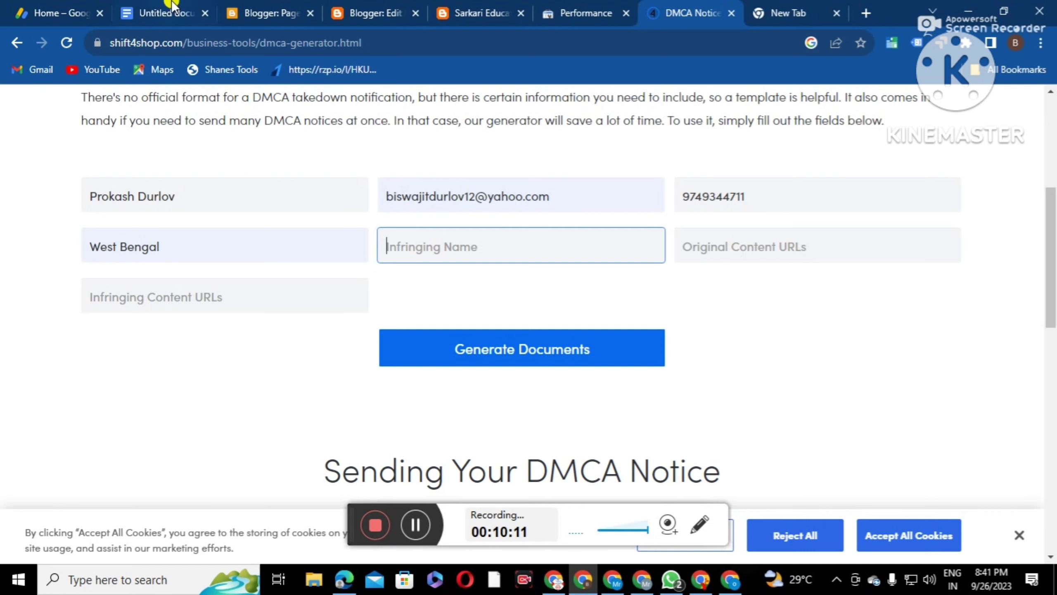
Paste the Sarkari Education blog URL into both the original and infringing content URL fields
{"action": "left_click", "coordinate": [469, 12]}
{"action": "right_click", "coordinate": [233, 46]}
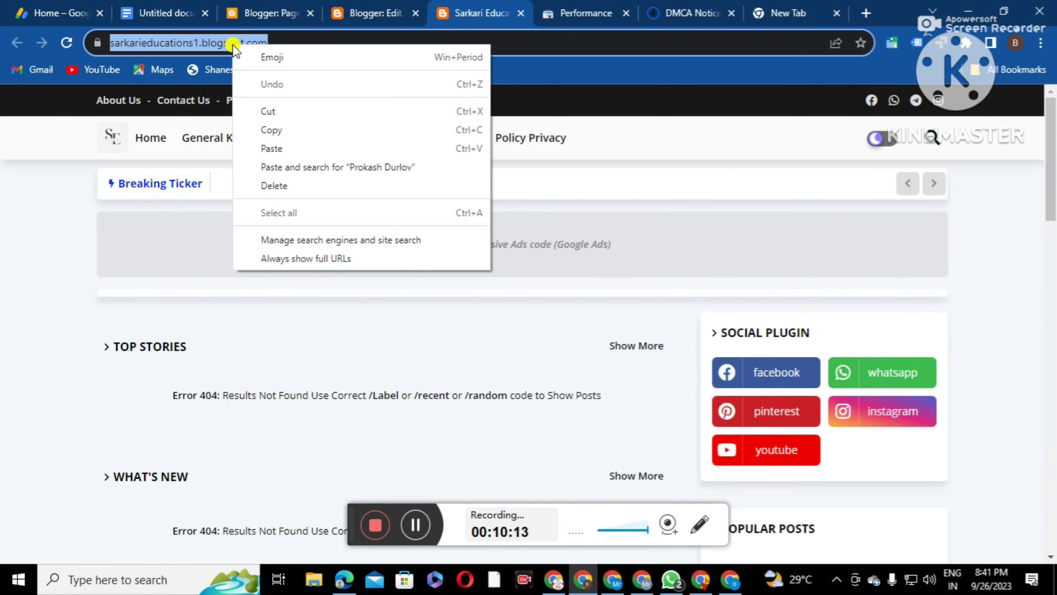
{"action": "left_click", "coordinate": [286, 129]}
{"action": "left_click", "coordinate": [684, 12]}
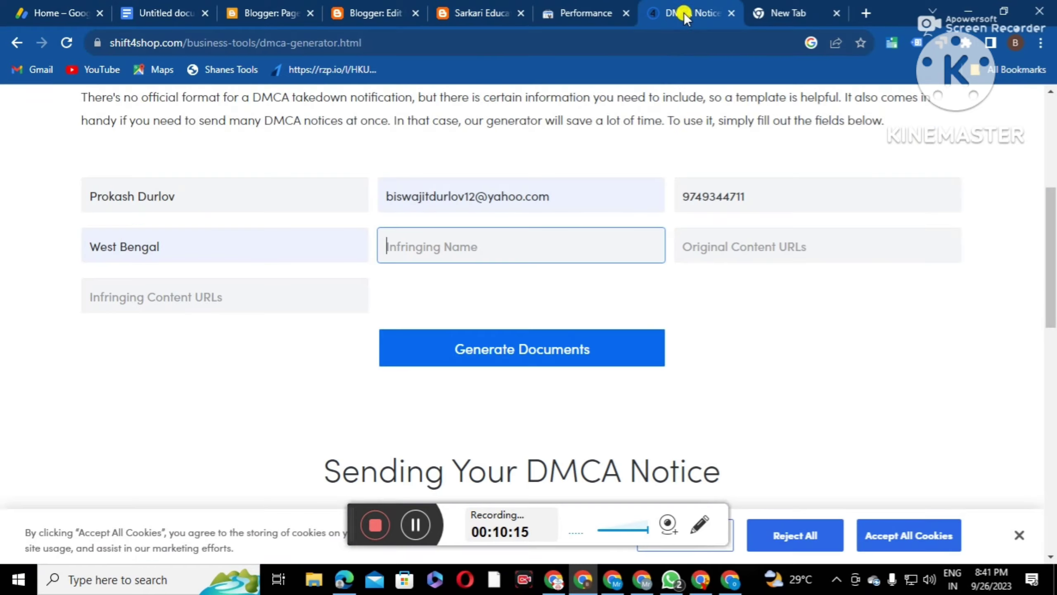
{"action": "left_click", "coordinate": [703, 244]}
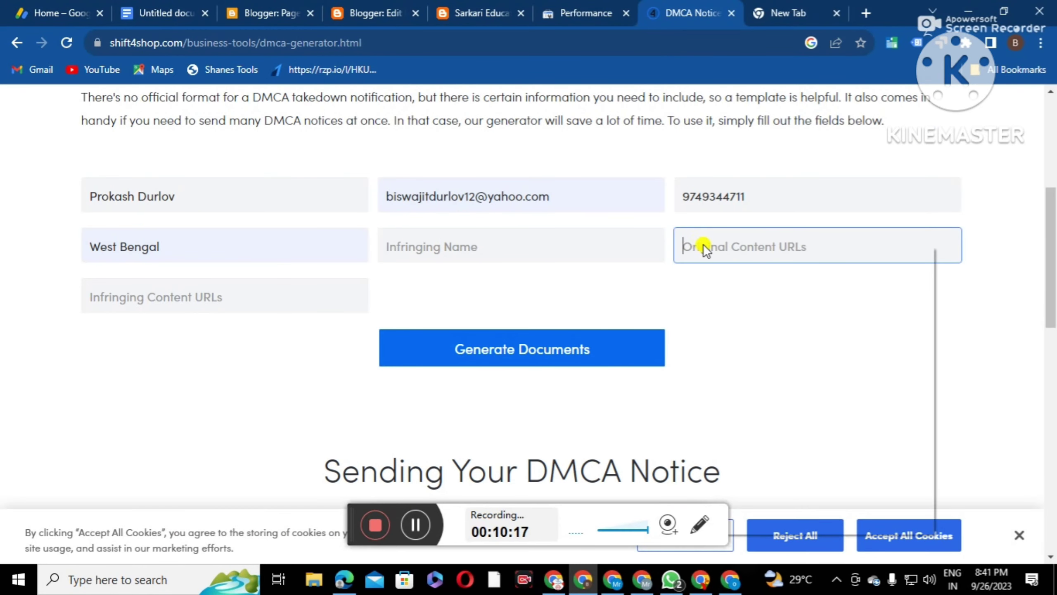
{"action": "right_click", "coordinate": [703, 244]}
{"action": "left_click", "coordinate": [729, 365]}
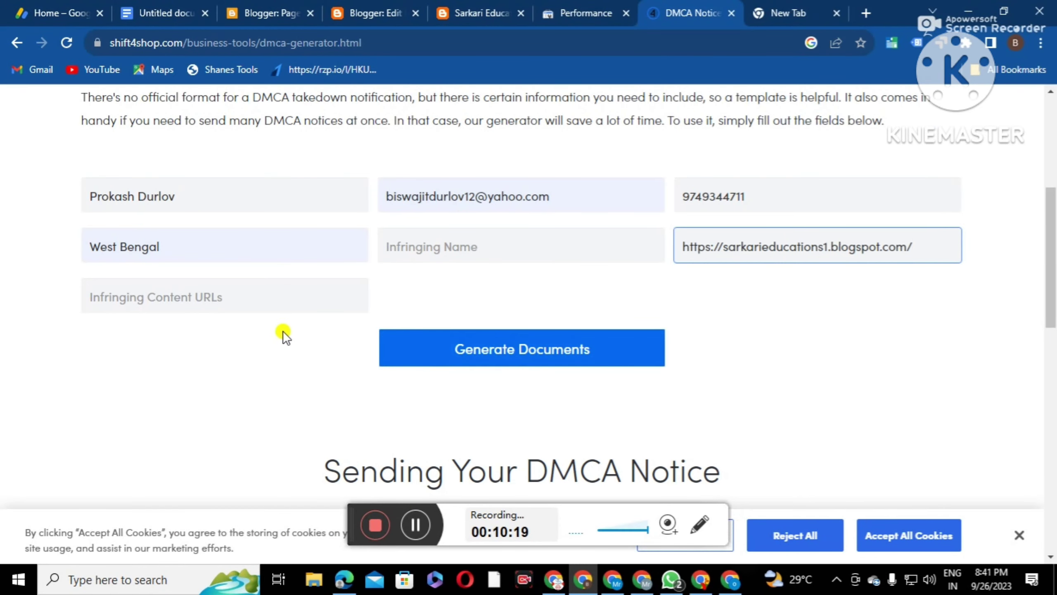
{"action": "left_click", "coordinate": [173, 303]}
{"action": "right_click", "coordinate": [160, 297]}
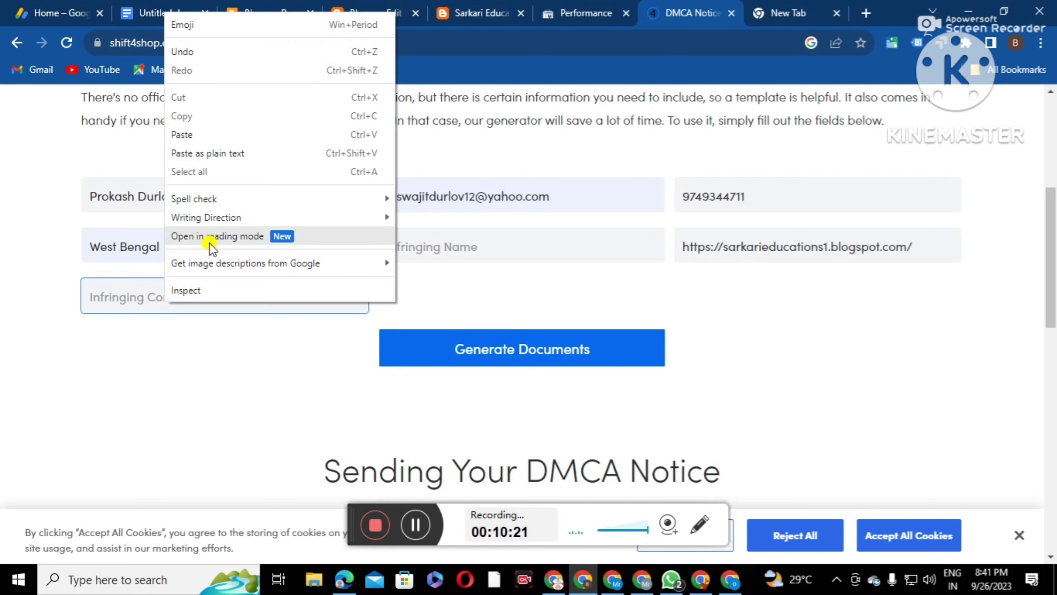
{"action": "left_click", "coordinate": [208, 140]}
{"action": "left_click", "coordinate": [459, 251]}
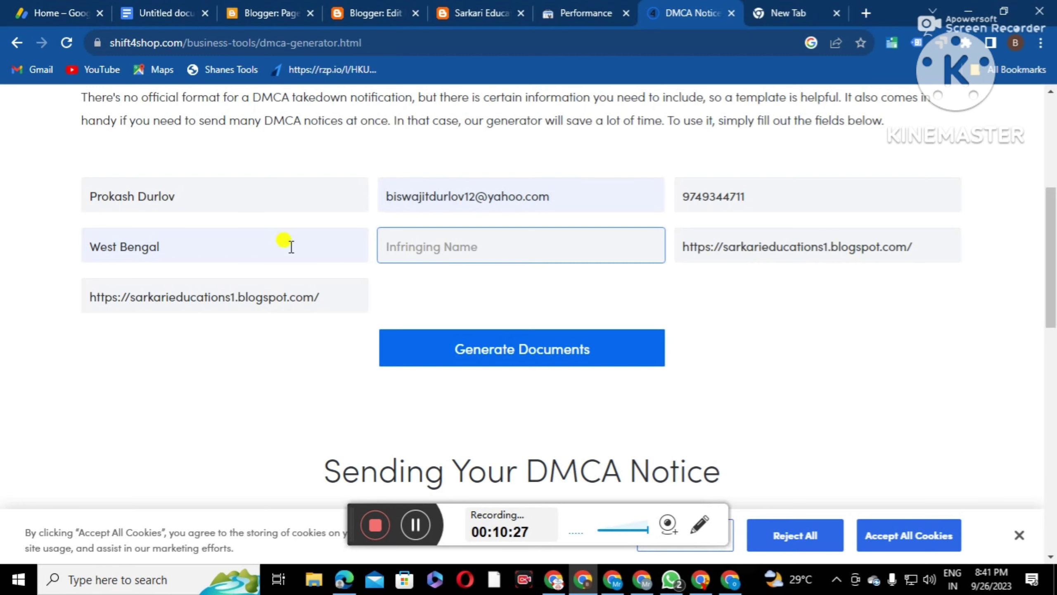
Copy the blog title 'Sarkari Education' from Settings into the infringing name field
{"action": "left_click", "coordinate": [287, 12]}
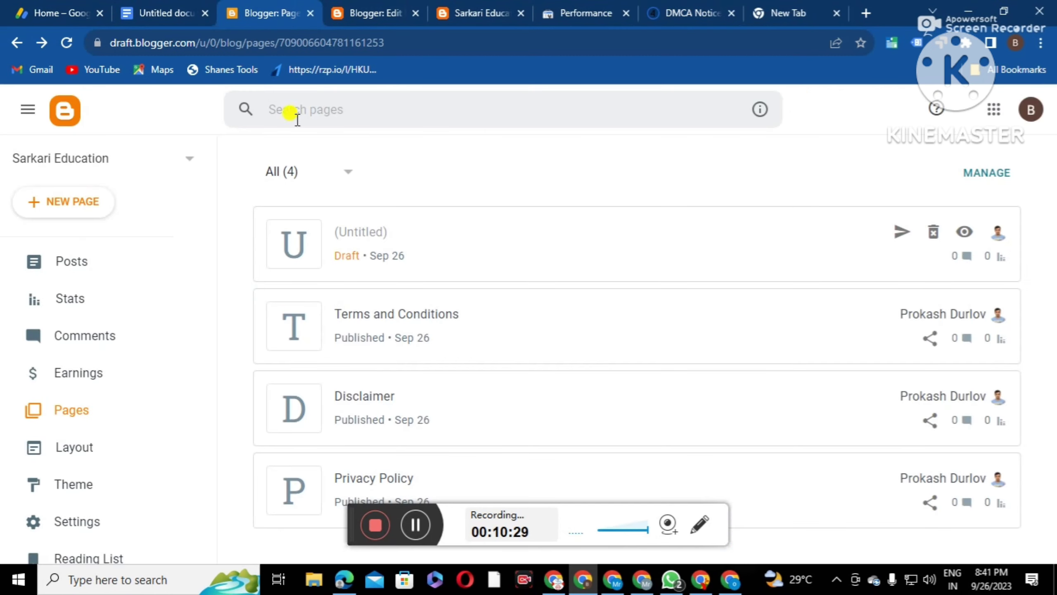
{"action": "left_click", "coordinate": [70, 522]}
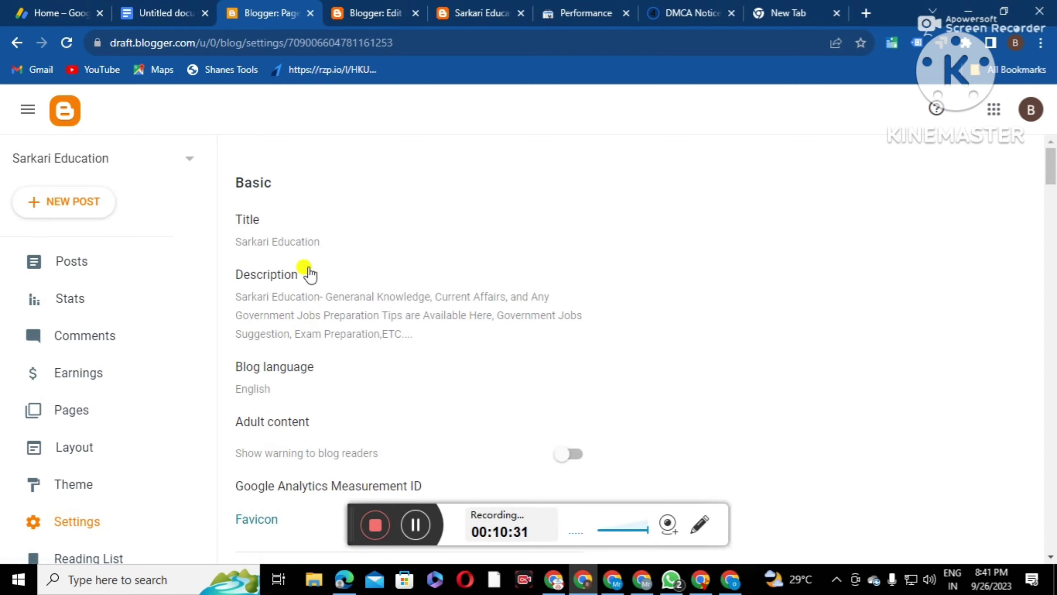
{"action": "left_click", "coordinate": [303, 250]}
{"action": "left_click_drag", "start_coordinate": [495, 282], "coordinate": [360, 283]}
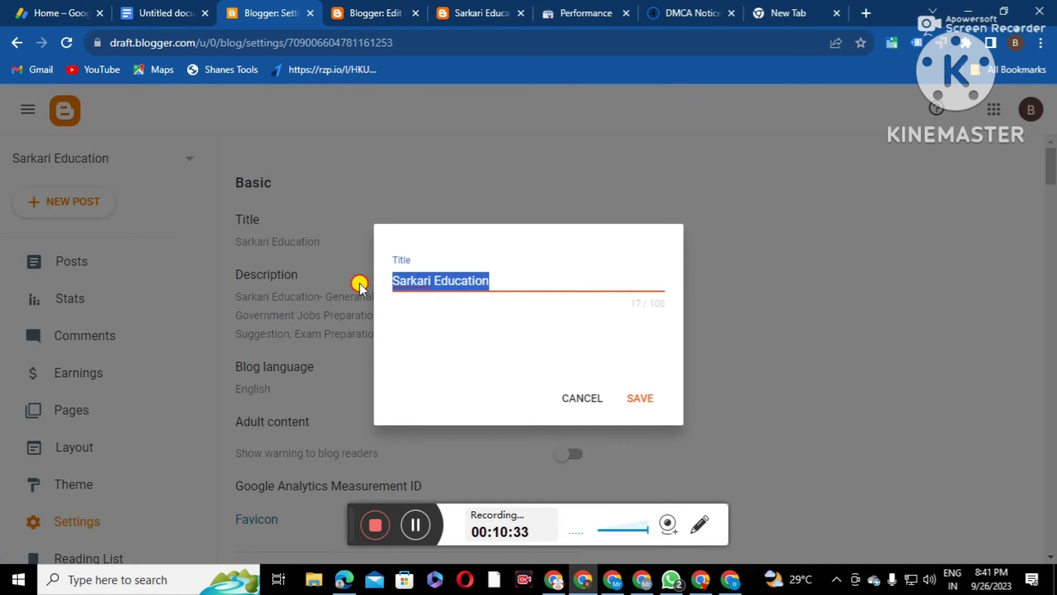
{"action": "right_click", "coordinate": [404, 273]}
{"action": "left_click", "coordinate": [440, 309]}
{"action": "left_click", "coordinate": [667, 14]}
{"action": "right_click", "coordinate": [423, 249]}
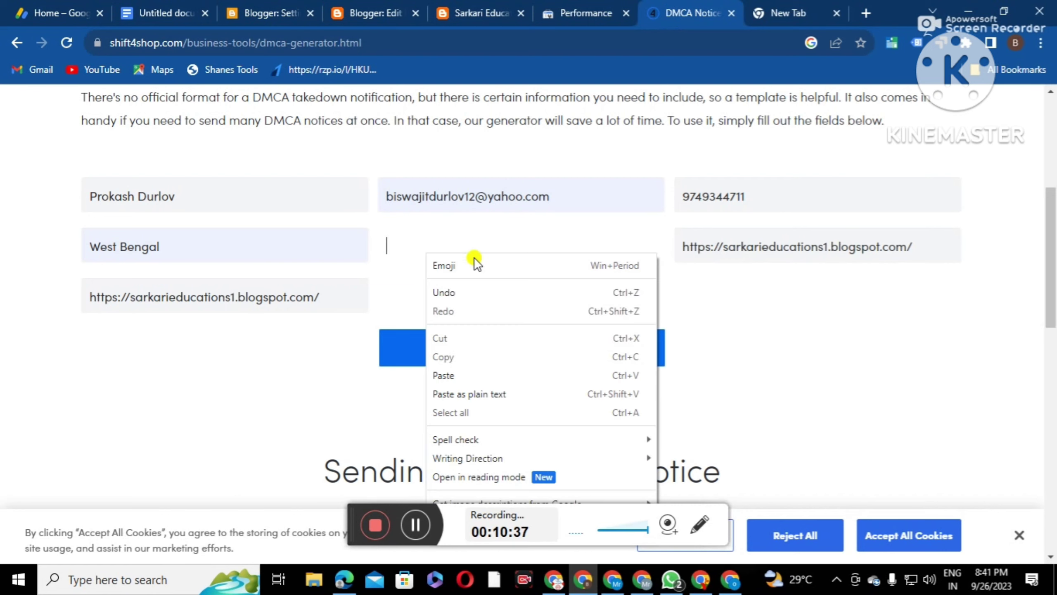
{"action": "left_click", "coordinate": [453, 376]}
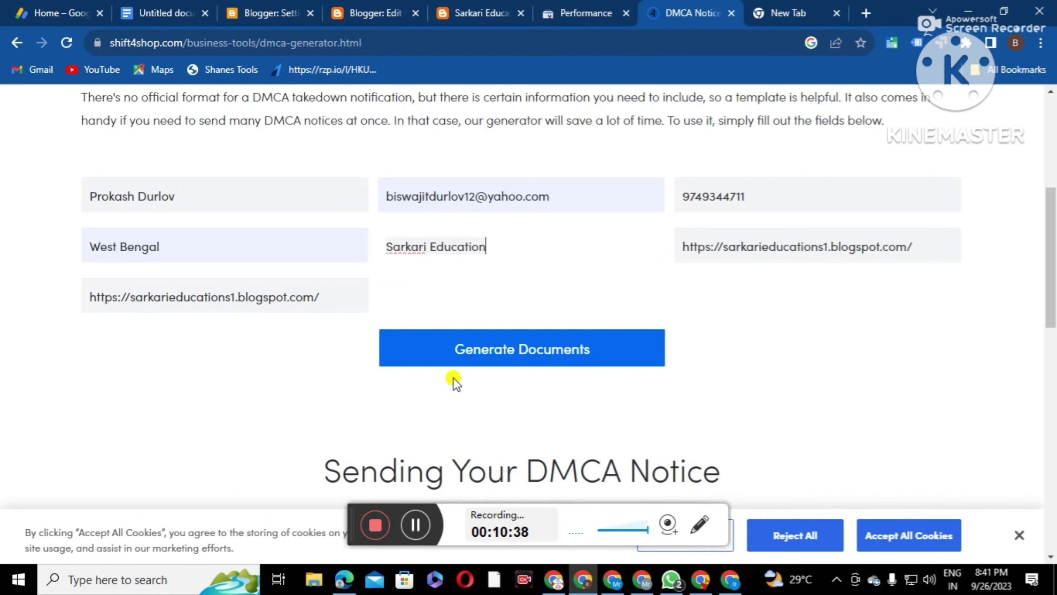
Generate the DMCA notice, copy its full text, and return to Blogger's Pages list
{"action": "left_click", "coordinate": [504, 350]}
{"action": "scroll", "coordinate": [267, 295], "scroll_direction": "down", "scroll_amount": 10}
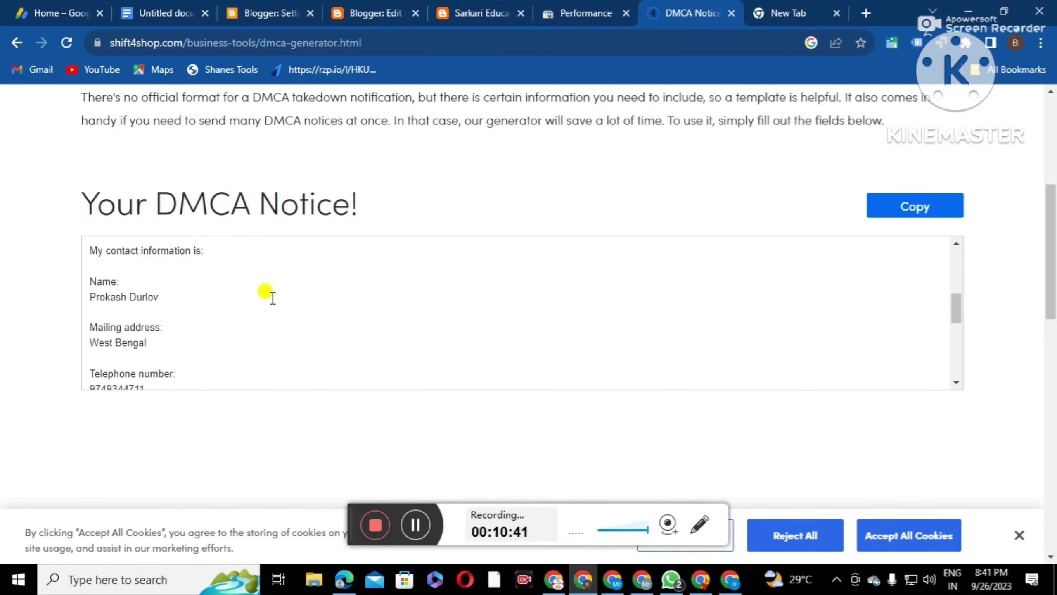
{"action": "scroll", "coordinate": [287, 325], "scroll_direction": "down", "scroll_amount": 2}
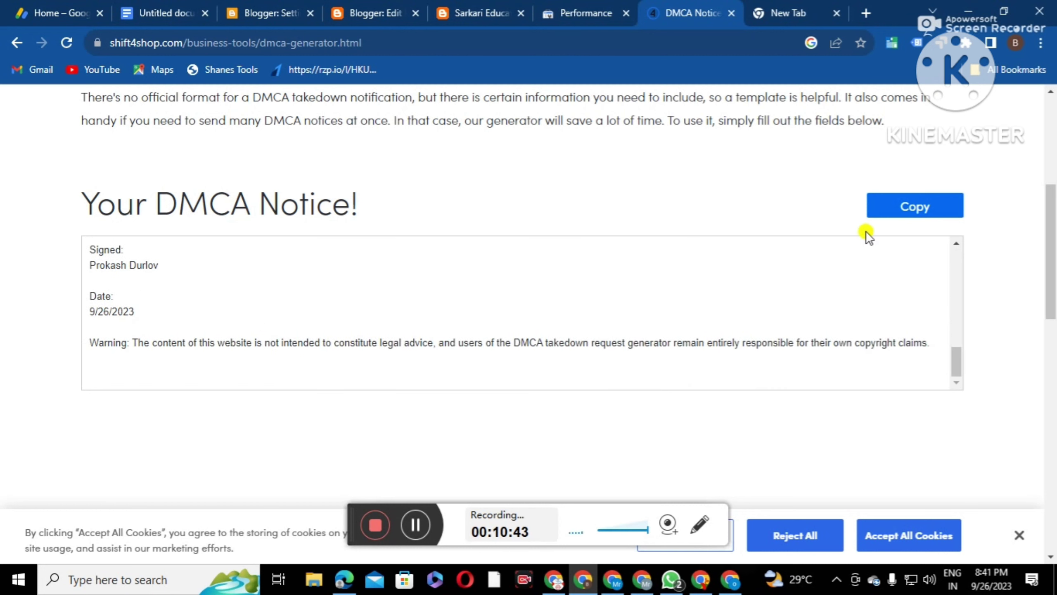
{"action": "left_click", "coordinate": [912, 208]}
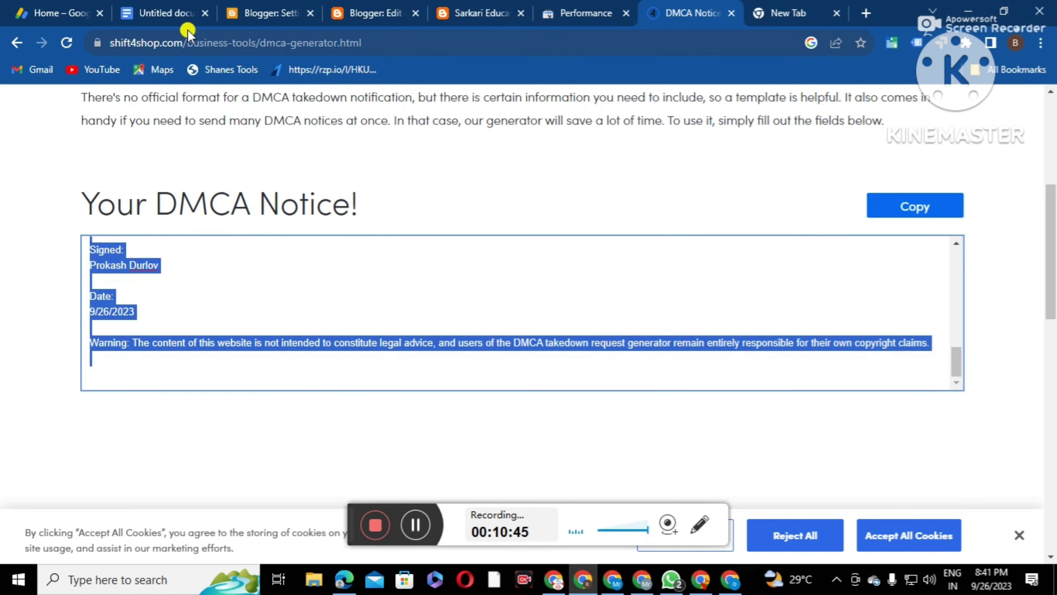
{"action": "left_click", "coordinate": [279, 11]}
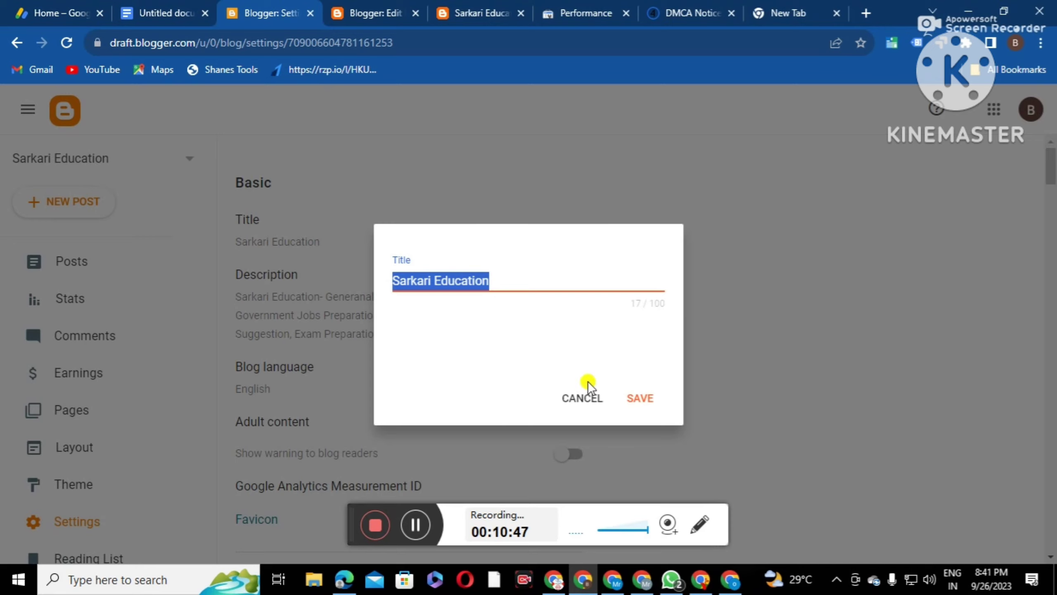
{"action": "left_click", "coordinate": [586, 393]}
{"action": "left_click", "coordinate": [73, 411]}
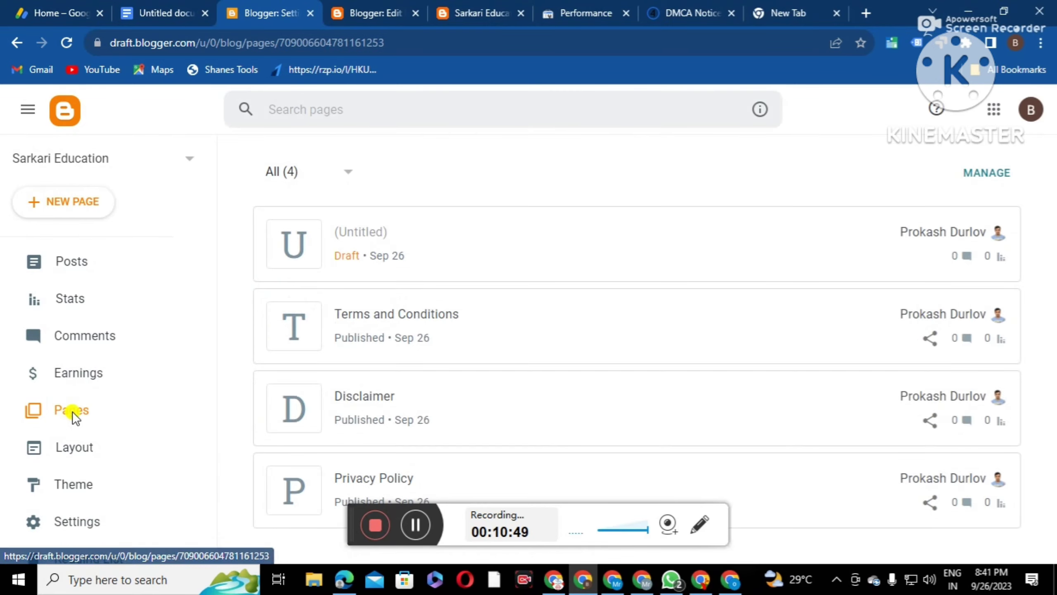
Paste the DMCA notice into the draft page, title it 'DMCA', and publish it
{"action": "left_click", "coordinate": [434, 227]}
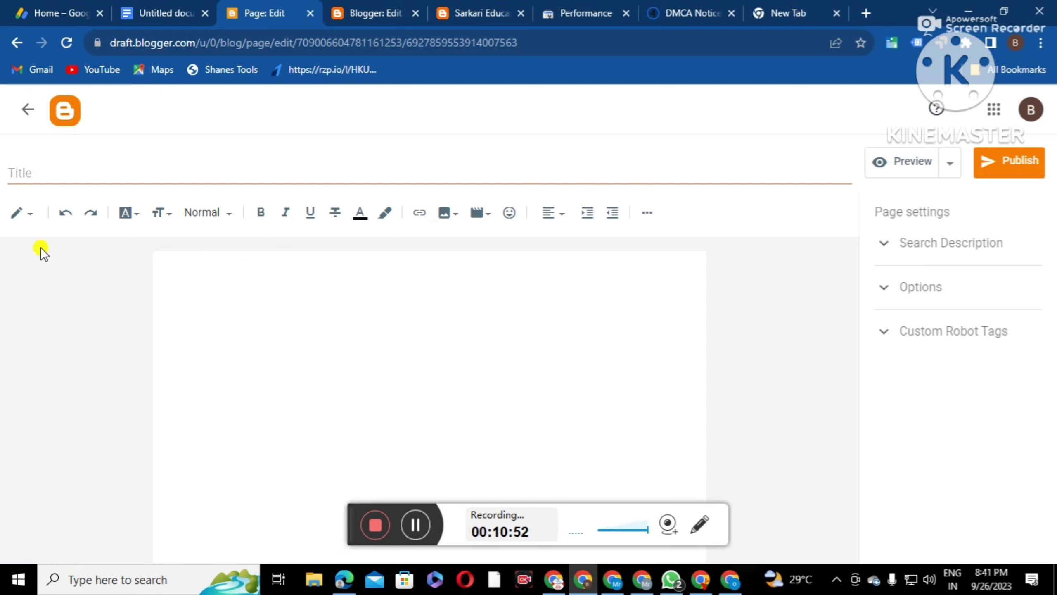
{"action": "left_click", "coordinate": [187, 269]}
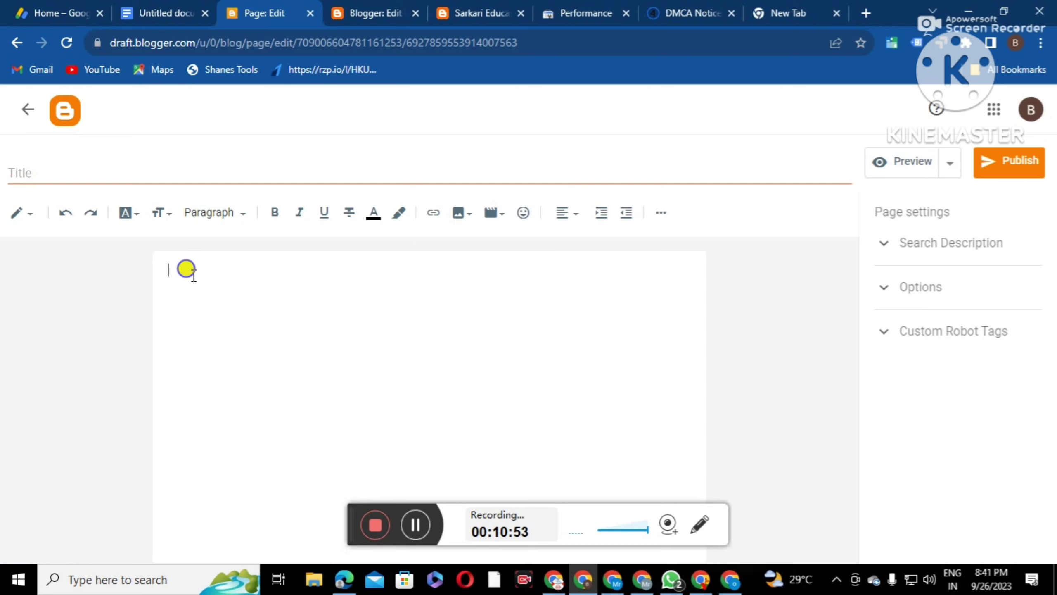
{"action": "right_click", "coordinate": [190, 271]}
{"action": "left_click", "coordinate": [235, 396]}
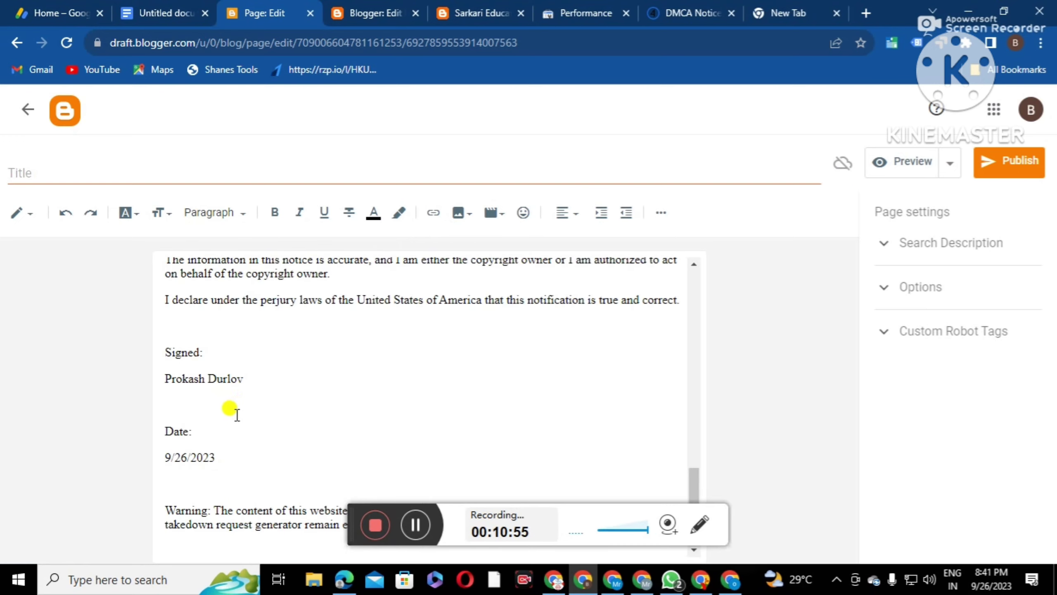
{"action": "scroll", "coordinate": [244, 427], "scroll_direction": "up", "scroll_amount": 5}
{"action": "scroll", "coordinate": [248, 424], "scroll_direction": "up", "scroll_amount": 10}
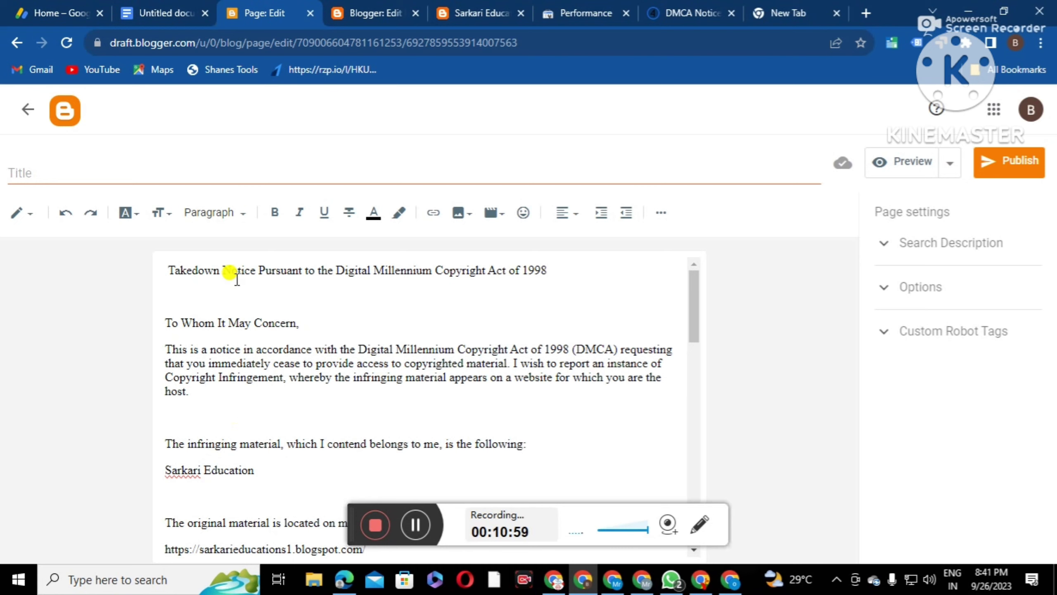
{"action": "left_click", "coordinate": [51, 173]}
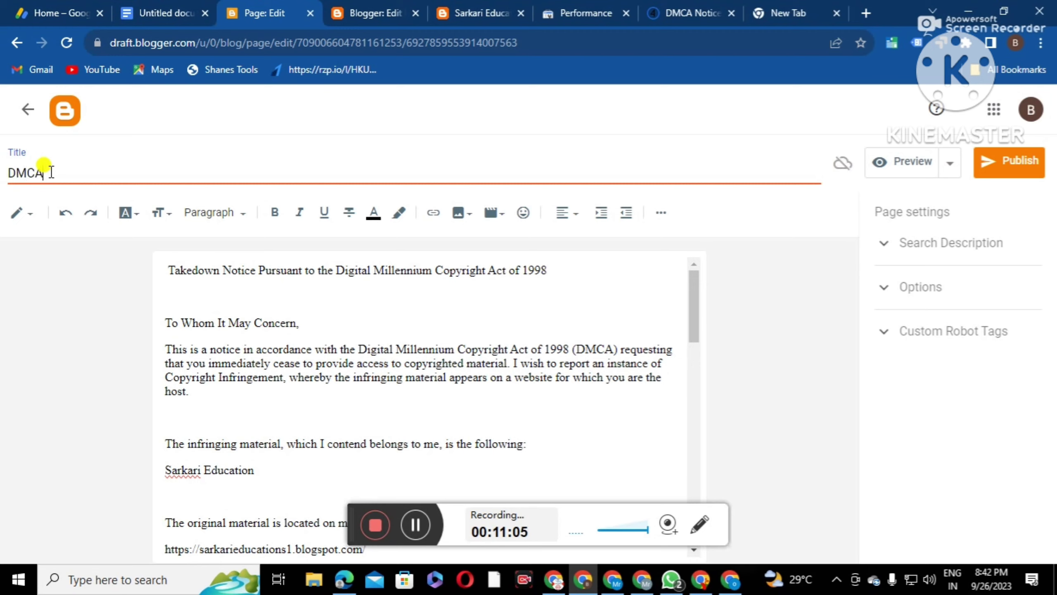
{"action": "type", "text": "DMCA"}
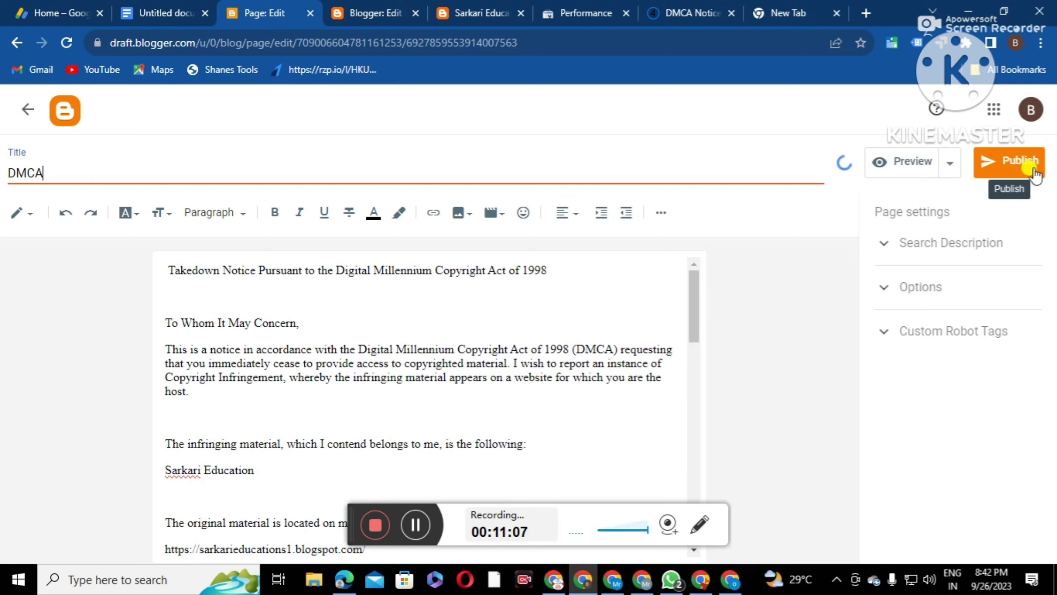
{"action": "left_click", "coordinate": [1016, 162]}
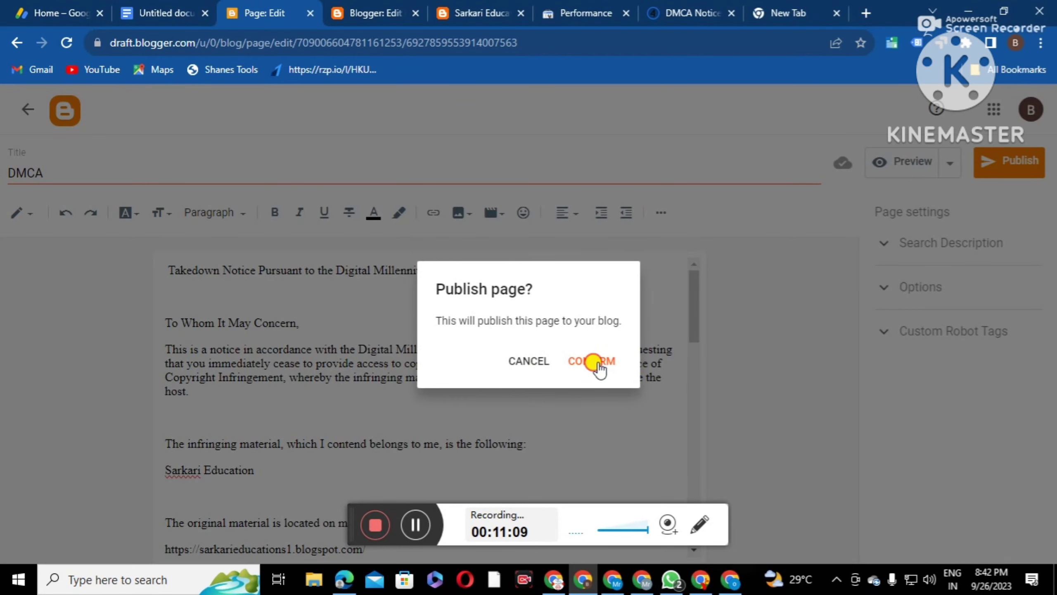
{"action": "left_click", "coordinate": [595, 361]}
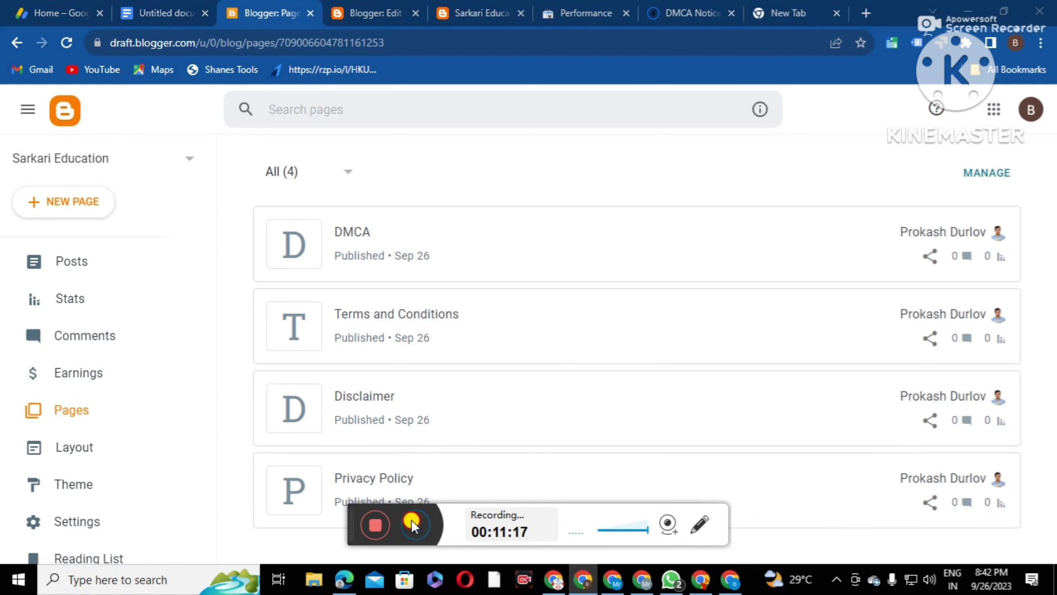
Copy the Bengali paragraph from the Google Doc and return to the Blogger pages tab
{"action": "key", "text": "ctrl+shift+Tab"}
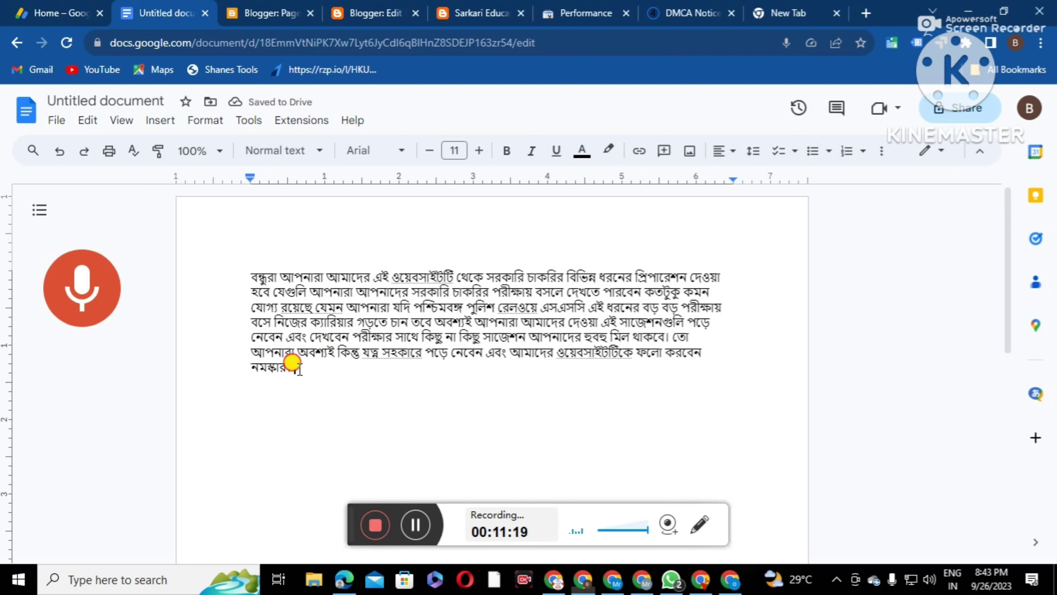
{"action": "left_click_drag", "start_coordinate": [289, 365], "coordinate": [215, 263]}
{"action": "right_click", "coordinate": [307, 295]}
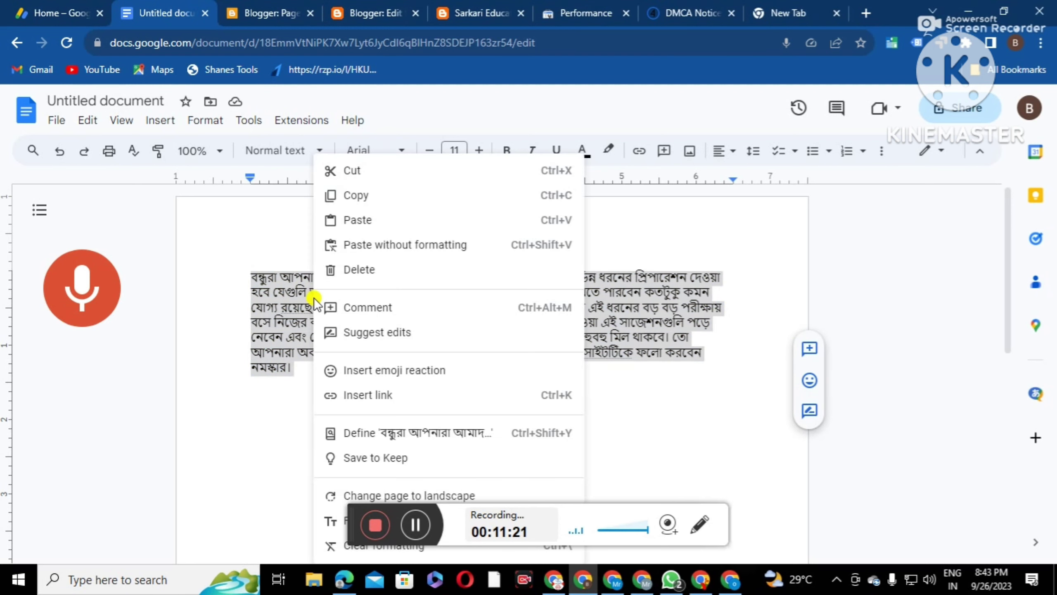
{"action": "left_click", "coordinate": [373, 198]}
{"action": "left_click", "coordinate": [274, 12]}
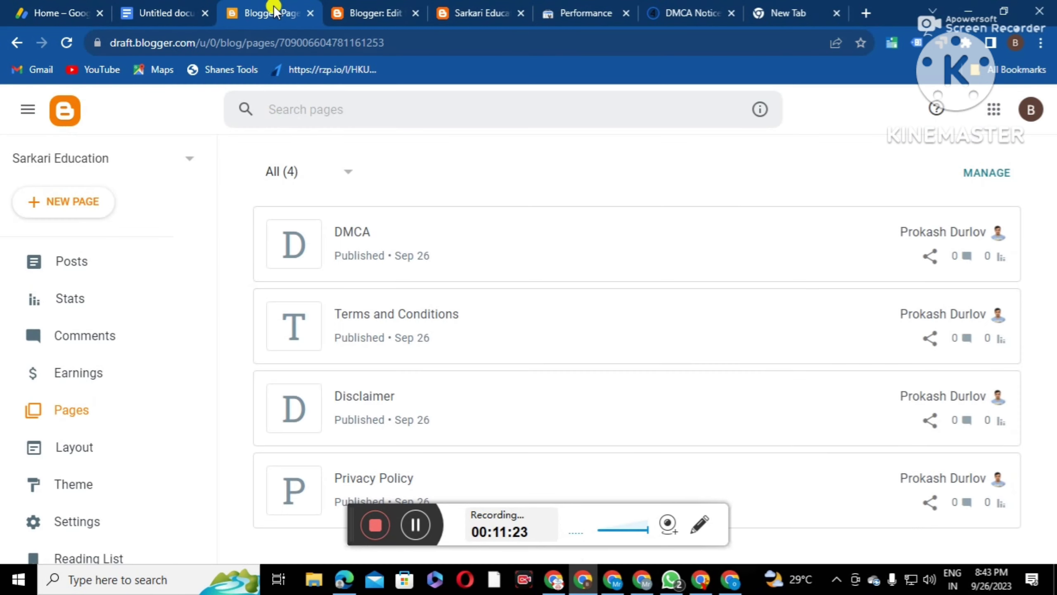
Start a new page and paste the Bengali paragraph into its body
{"action": "left_click", "coordinate": [71, 203]}
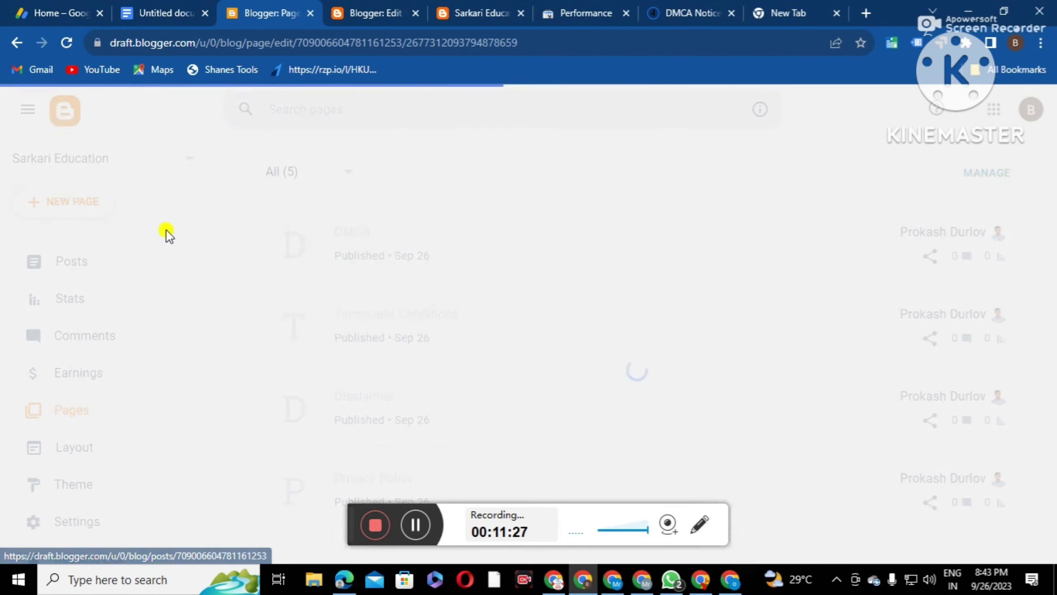
{"action": "right_click", "coordinate": [208, 276]}
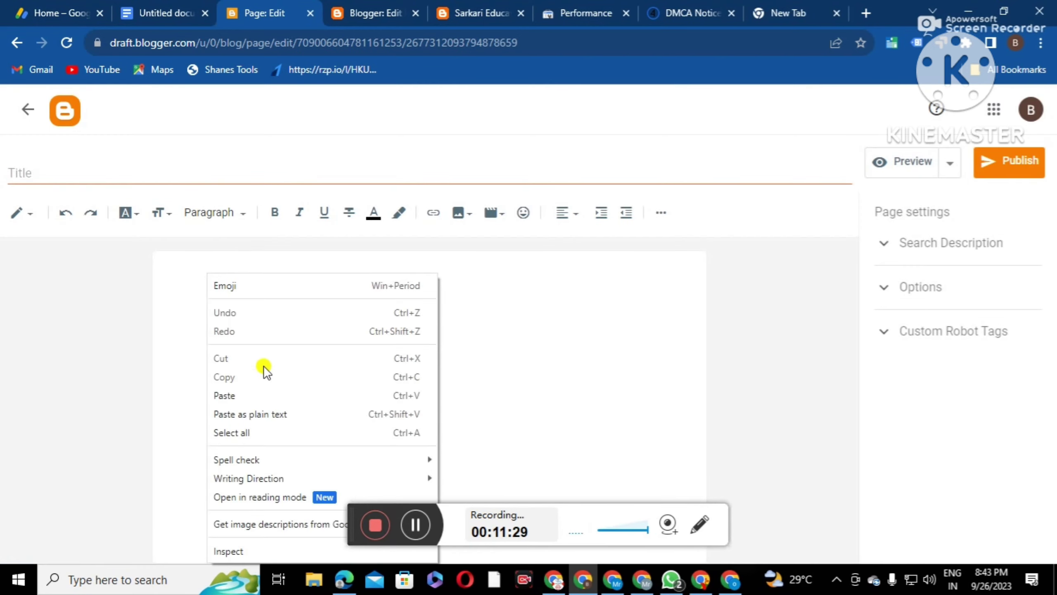
{"action": "left_click", "coordinate": [236, 393]}
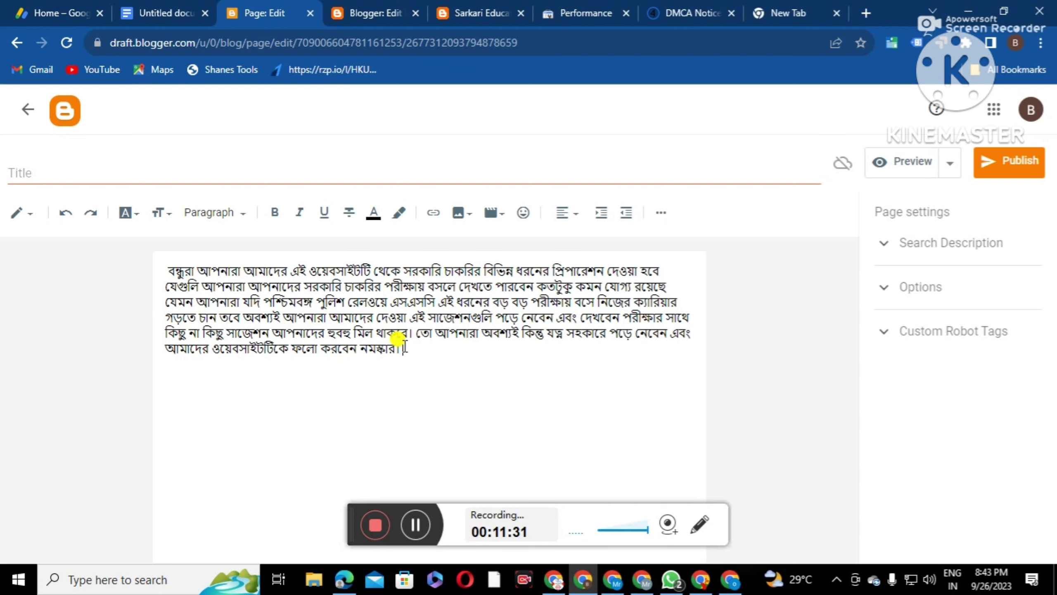
{"action": "left_click_drag", "start_coordinate": [412, 349], "coordinate": [160, 275]}
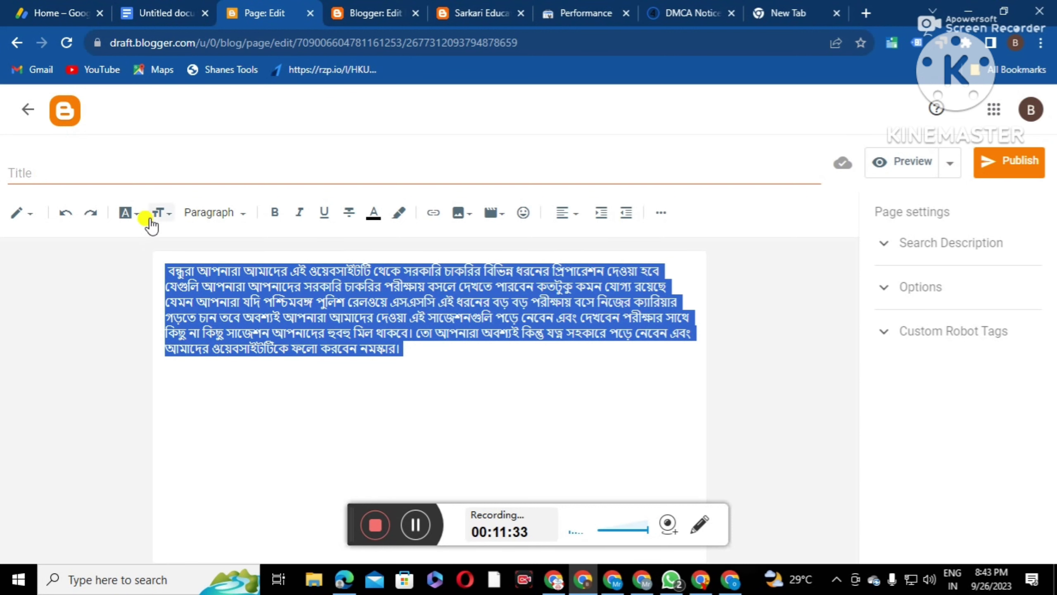
Add the Noto Serif Bengali font to the editor's font list
{"action": "left_click", "coordinate": [125, 213]}
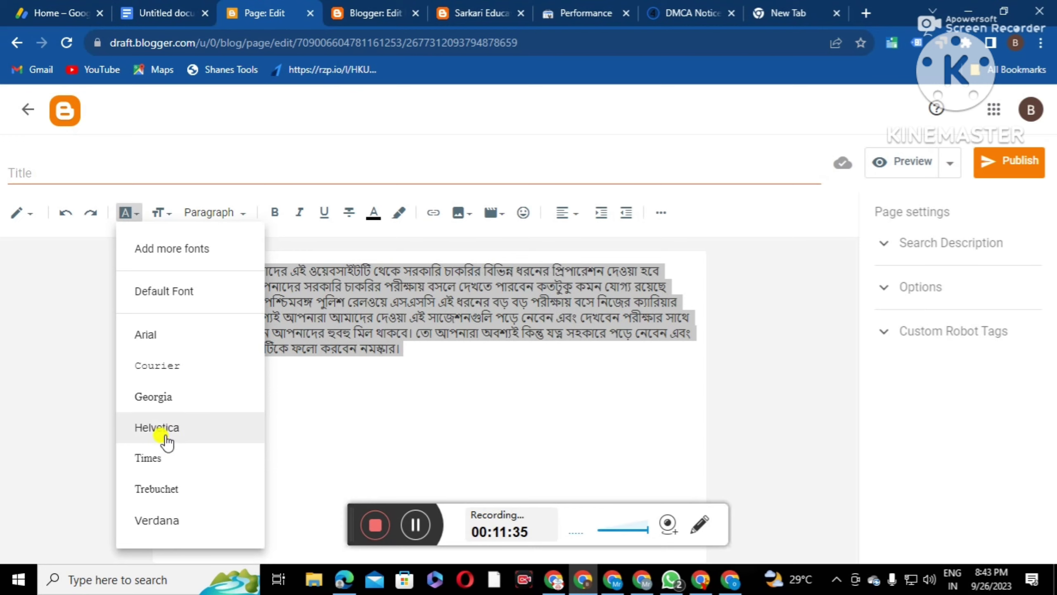
{"action": "left_click", "coordinate": [169, 251]}
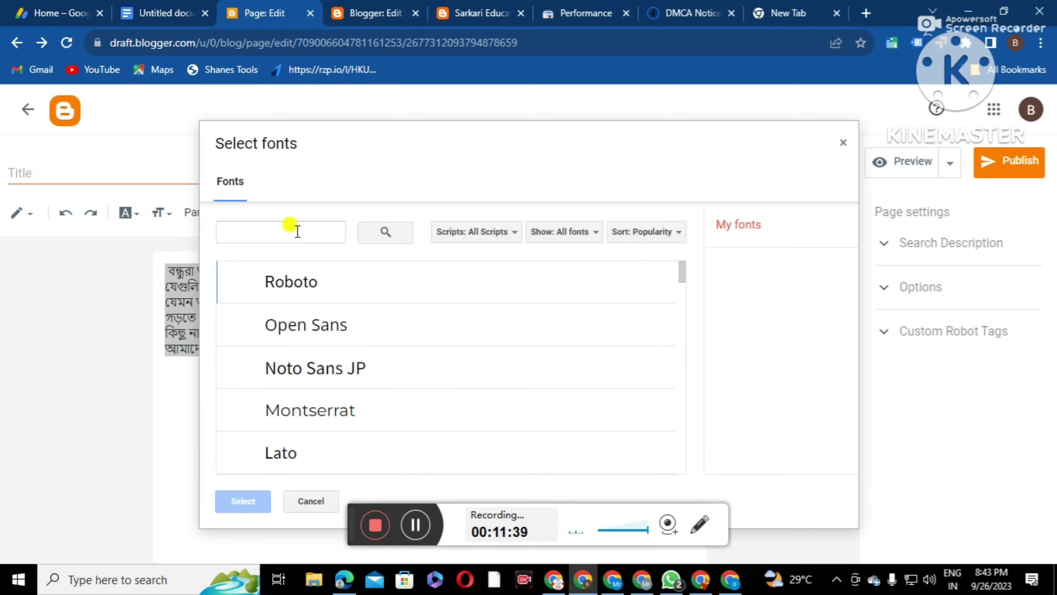
{"action": "left_click", "coordinate": [297, 232]}
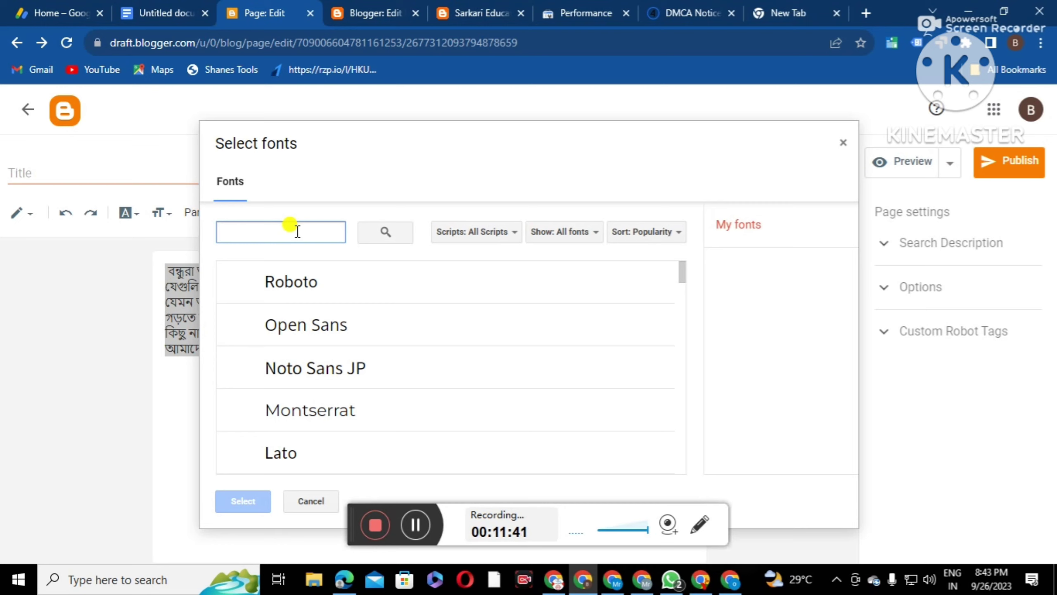
{"action": "type", "text": "Be"}
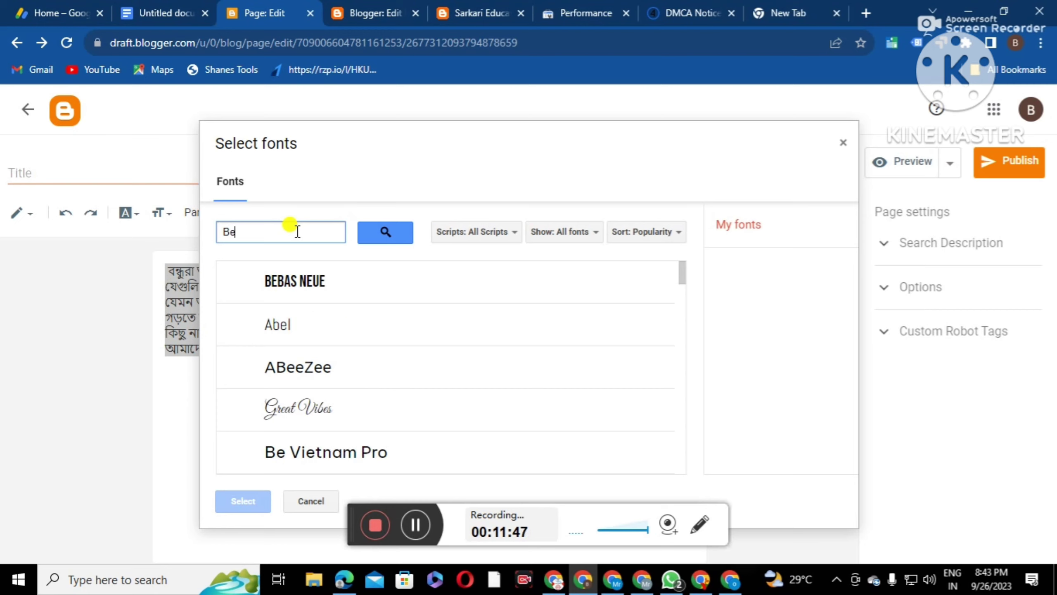
{"action": "type", "text": "ali"}
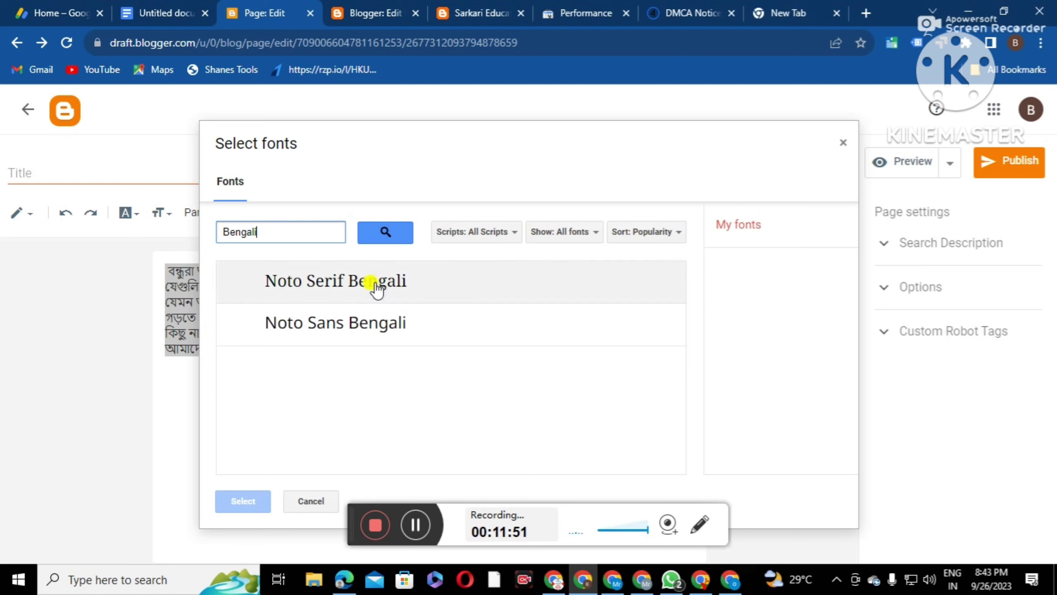
{"action": "left_click", "coordinate": [373, 287]}
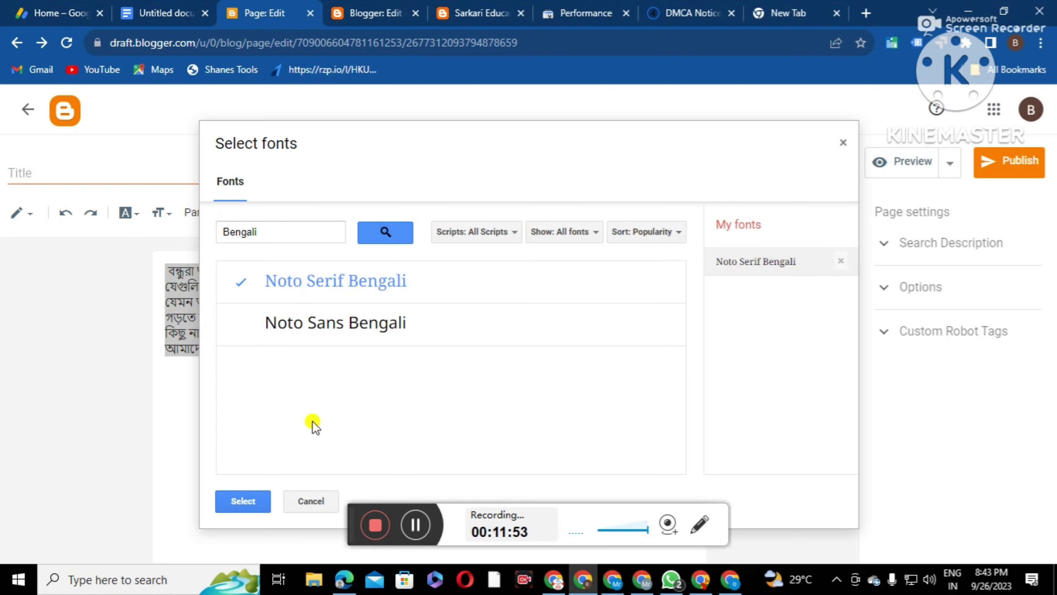
{"action": "left_click", "coordinate": [246, 500]}
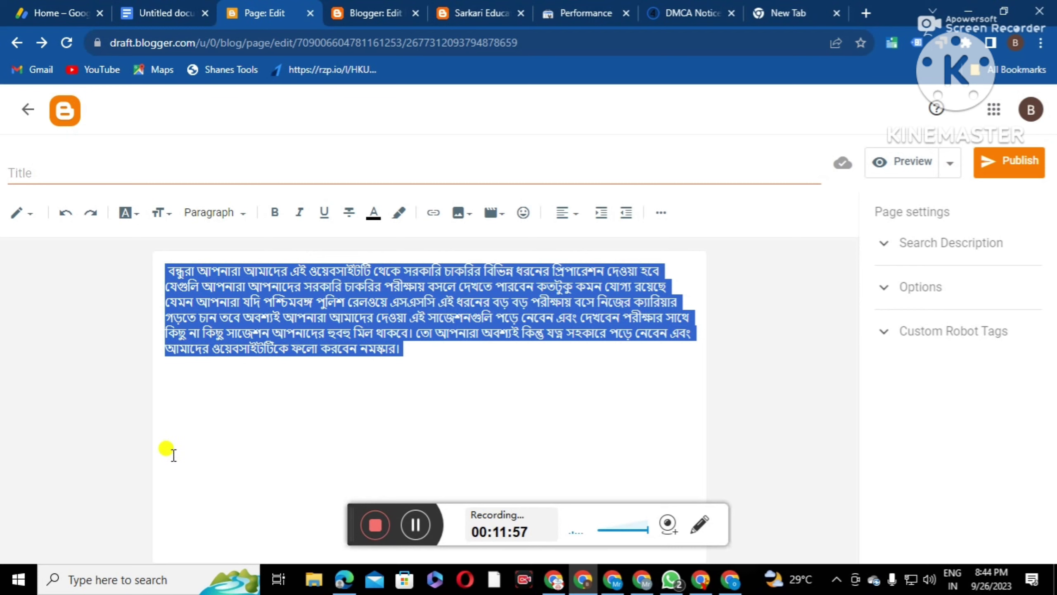
Set the paragraph in Noto Serif Bengali and remove its leading space
{"action": "left_click", "coordinate": [119, 213]}
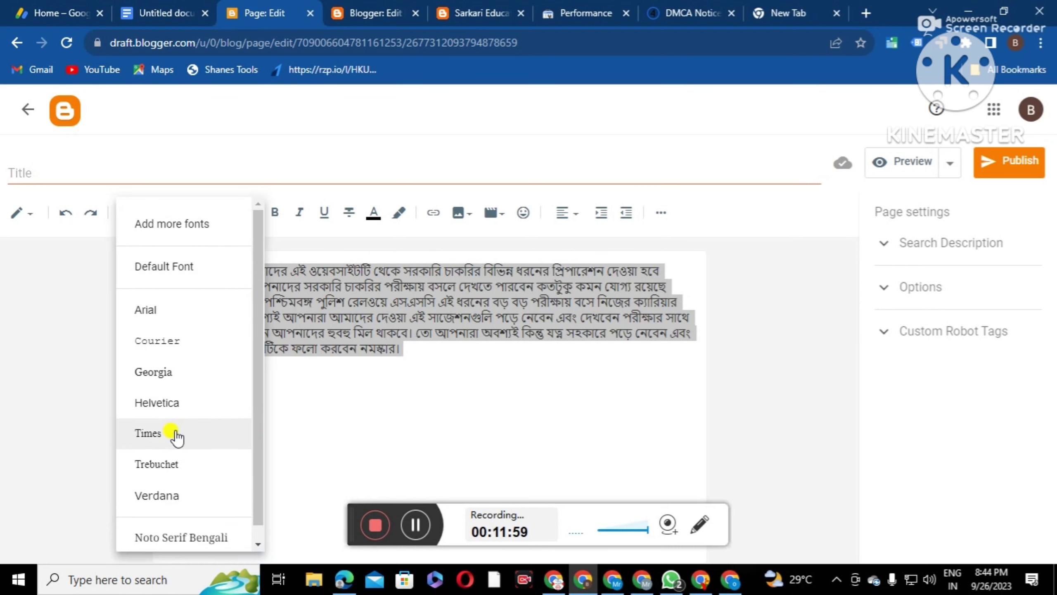
{"action": "left_click", "coordinate": [168, 535]}
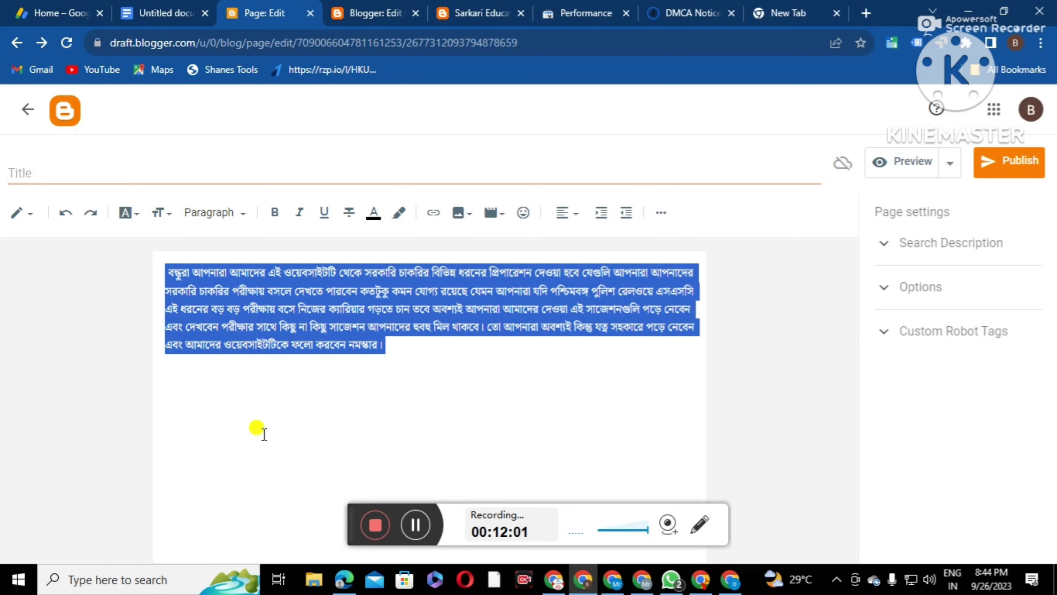
{"action": "left_click", "coordinate": [403, 353]}
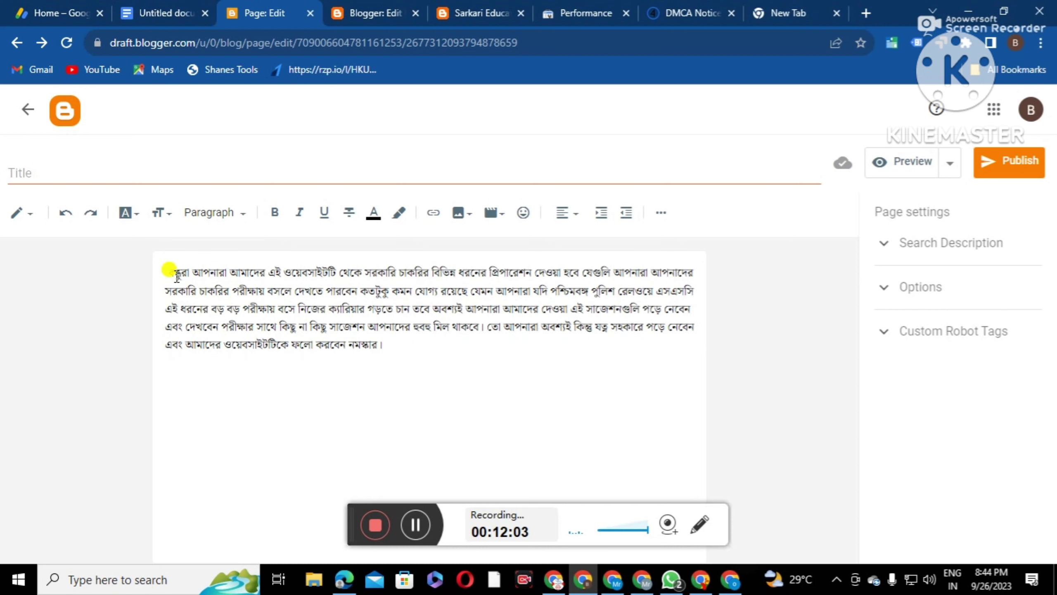
{"action": "key", "text": "BackSpace"}
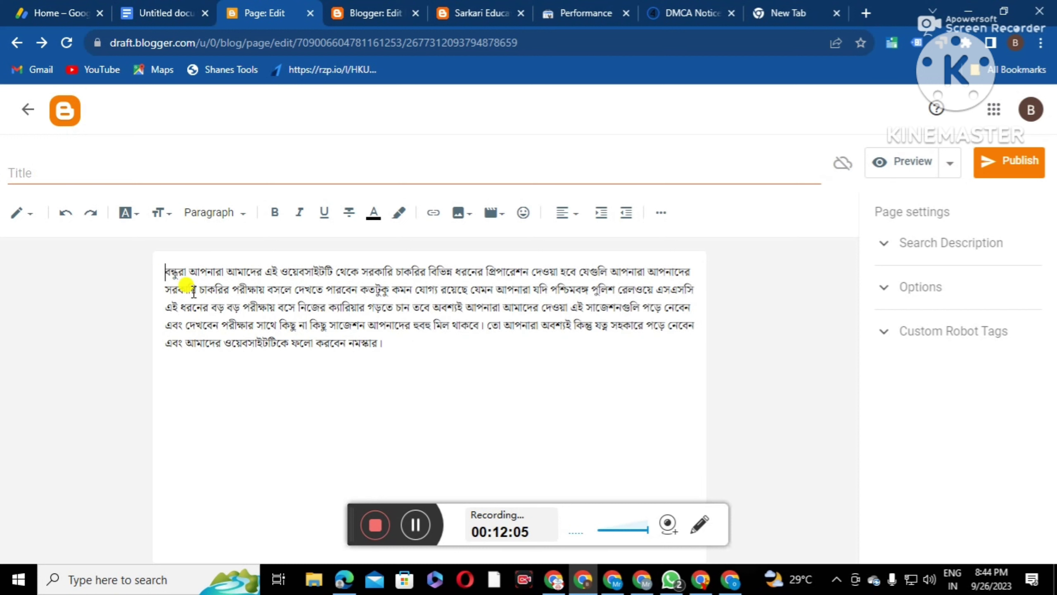
{"action": "left_click", "coordinate": [170, 167]}
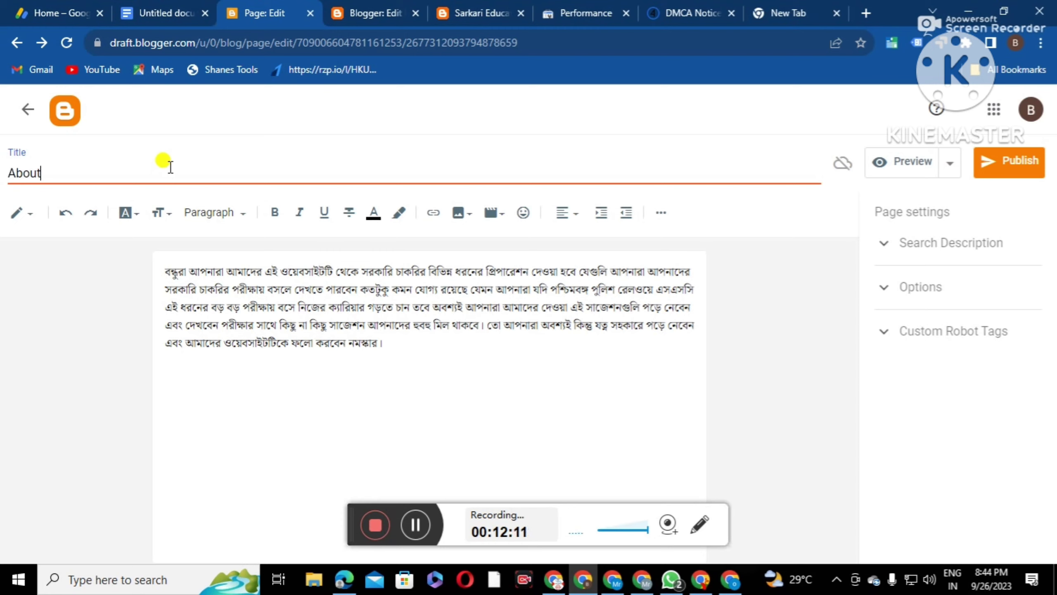
Publish the About page and confirm
{"action": "left_click", "coordinate": [1008, 171]}
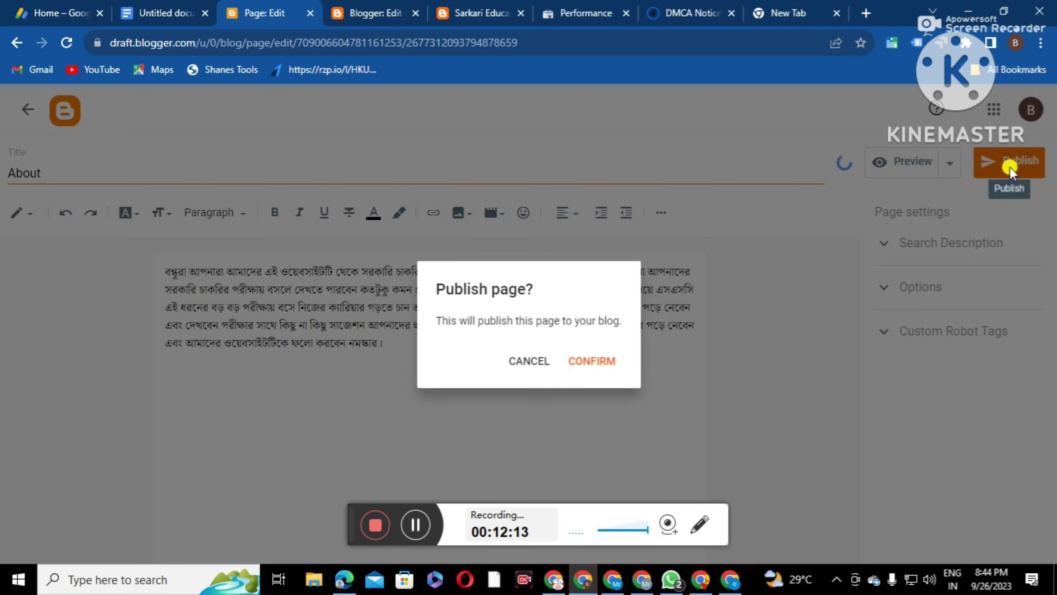
{"action": "left_click", "coordinate": [598, 360]}
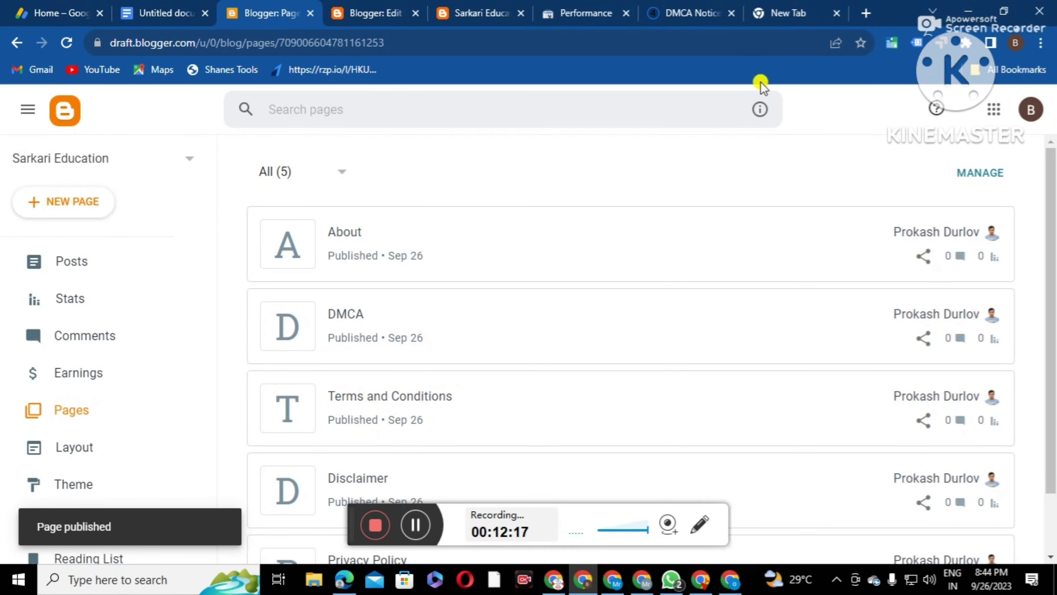
Open Google Forms from the Google apps grid in the empty new tab
{"action": "left_click", "coordinate": [789, 13]}
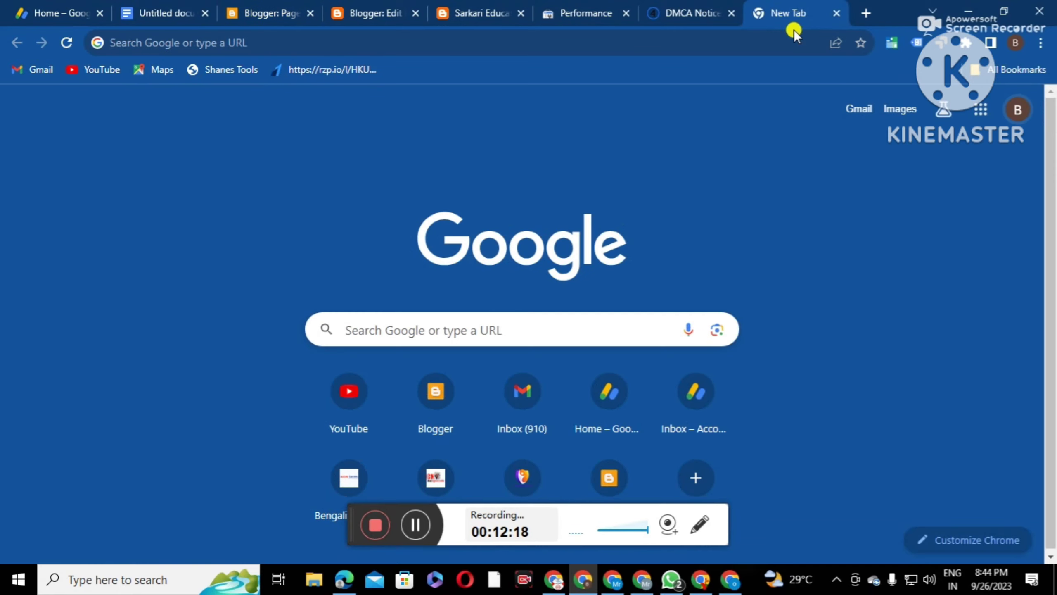
{"action": "left_click", "coordinate": [980, 111]}
{"action": "scroll", "coordinate": [899, 349], "scroll_direction": "down", "scroll_amount": 10}
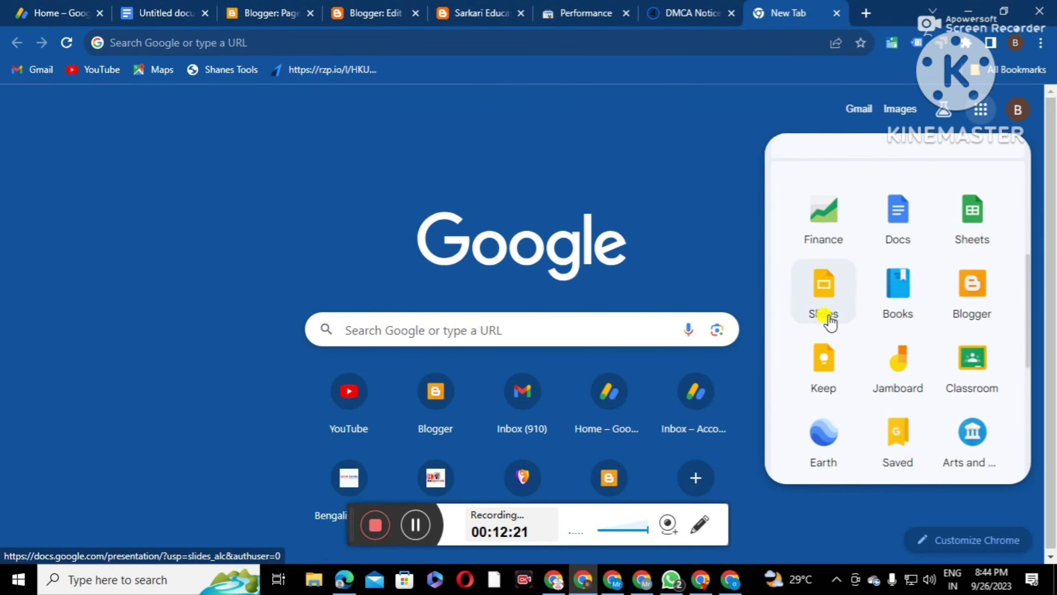
{"action": "scroll", "coordinate": [920, 371], "scroll_direction": "down", "scroll_amount": 4}
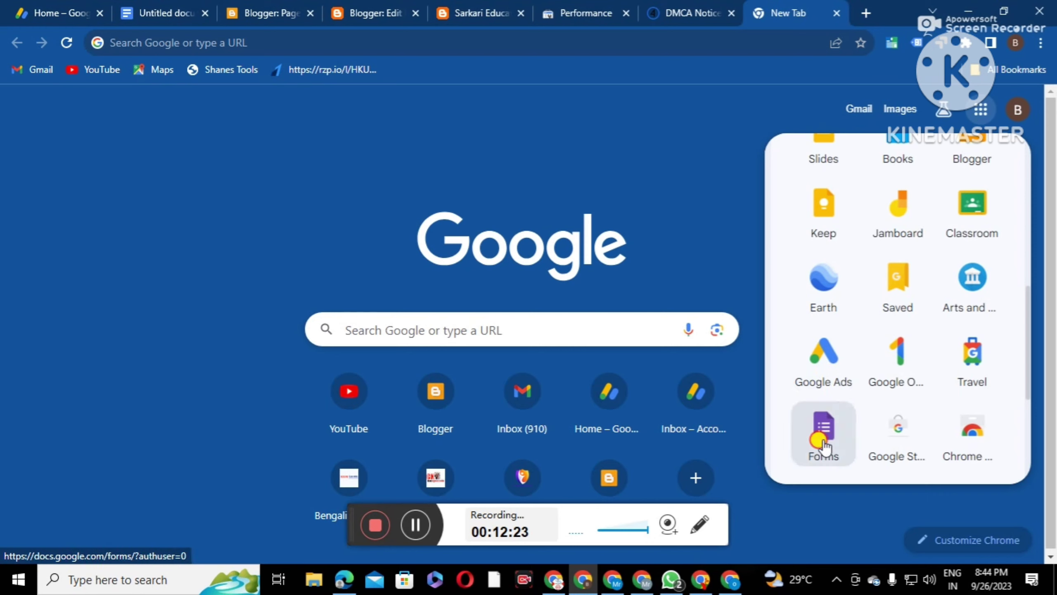
{"action": "left_click", "coordinate": [823, 442]}
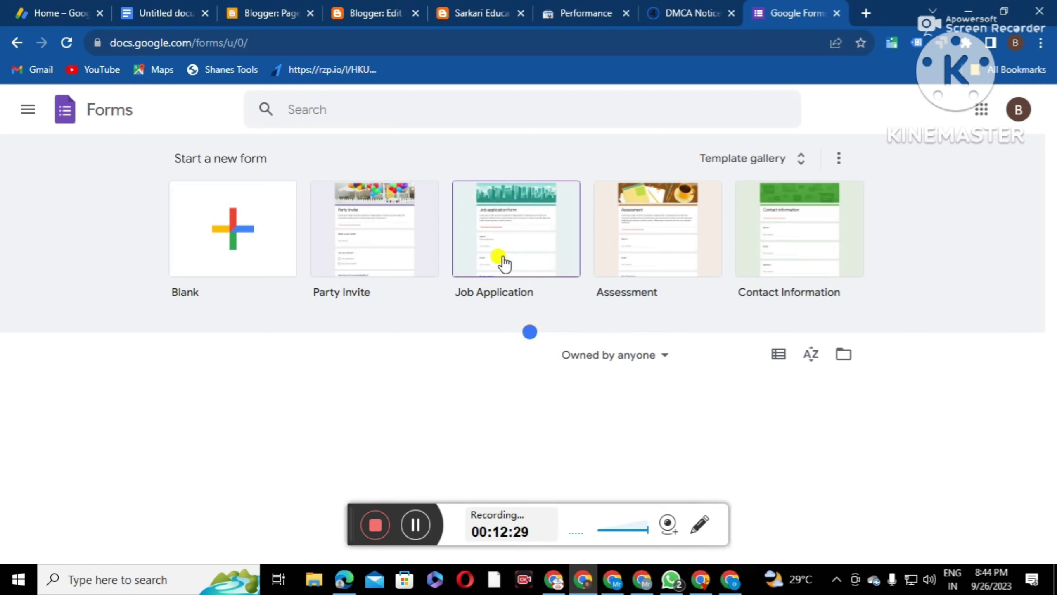
Create a form from the Contact Information template and review its Name, Email, Address, Phone and Comments questions
{"action": "left_click", "coordinate": [793, 160]}
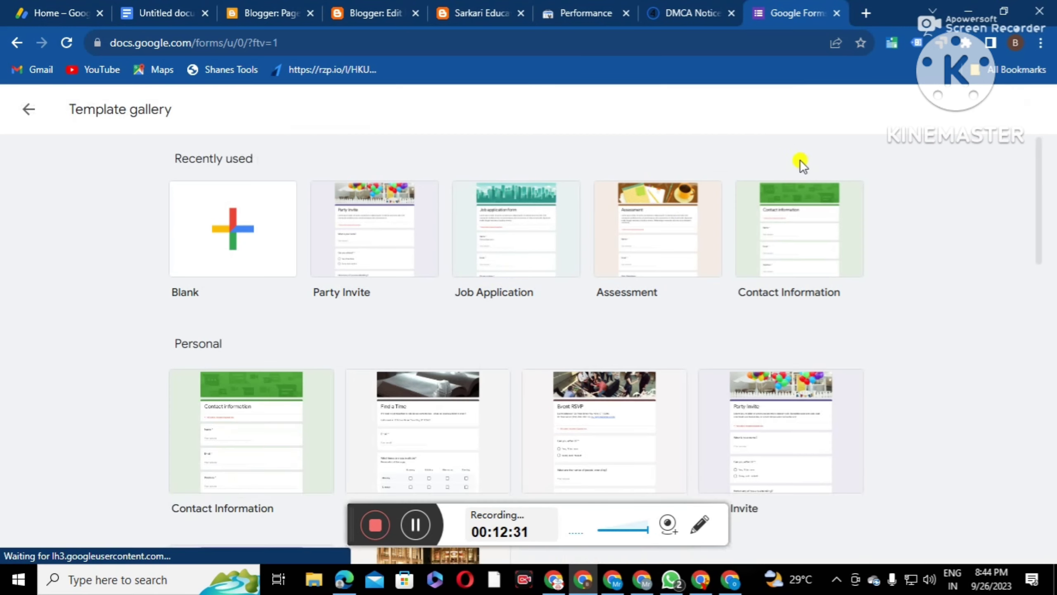
{"action": "scroll", "coordinate": [324, 337], "scroll_direction": "down", "scroll_amount": 3}
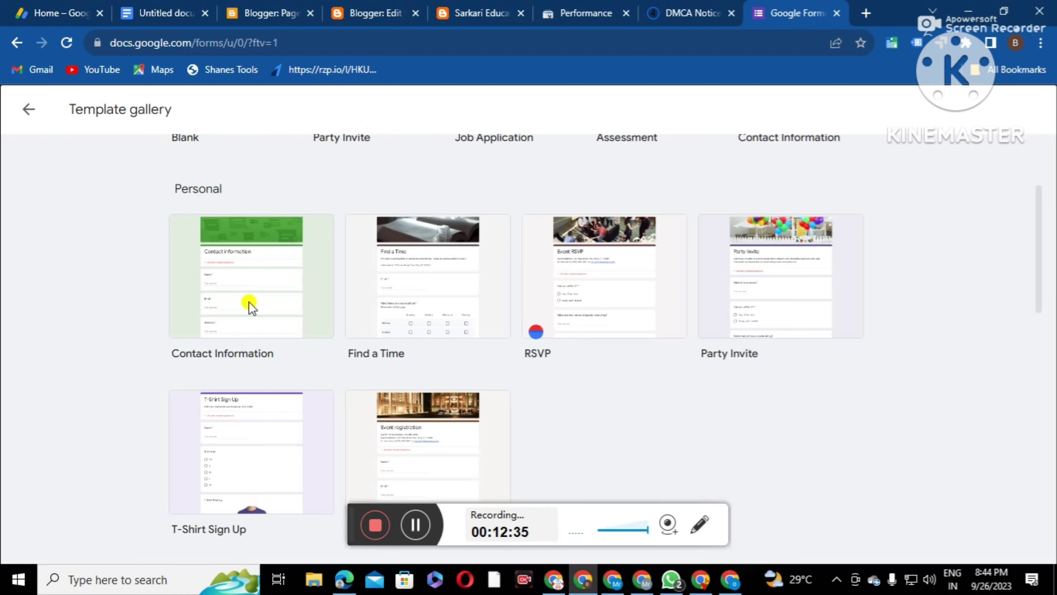
{"action": "left_click", "coordinate": [230, 299]}
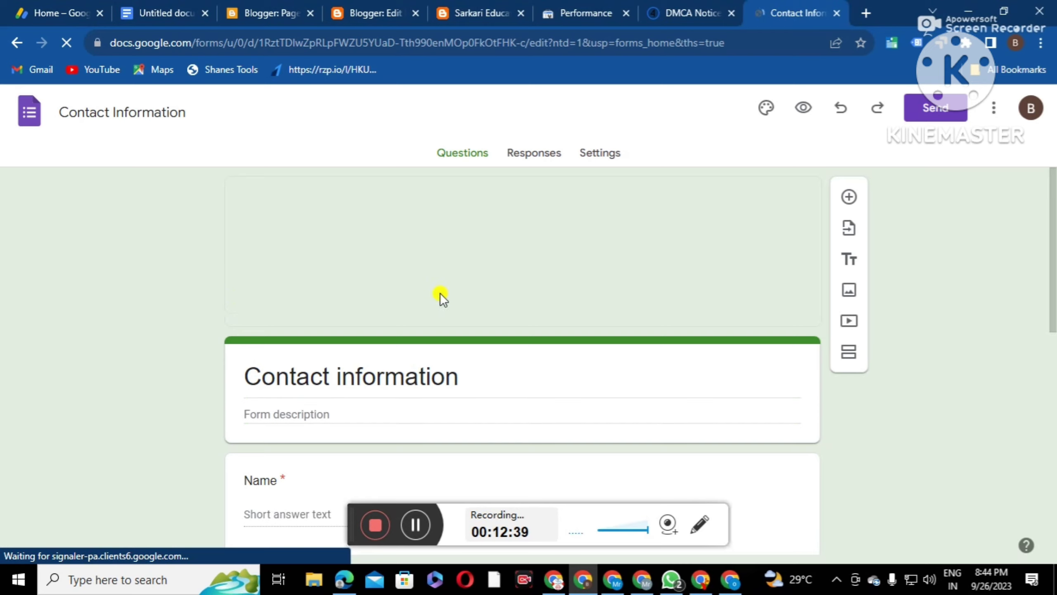
{"action": "scroll", "coordinate": [439, 293], "scroll_direction": "down", "scroll_amount": 3}
{"action": "scroll", "coordinate": [458, 321], "scroll_direction": "down", "scroll_amount": 5}
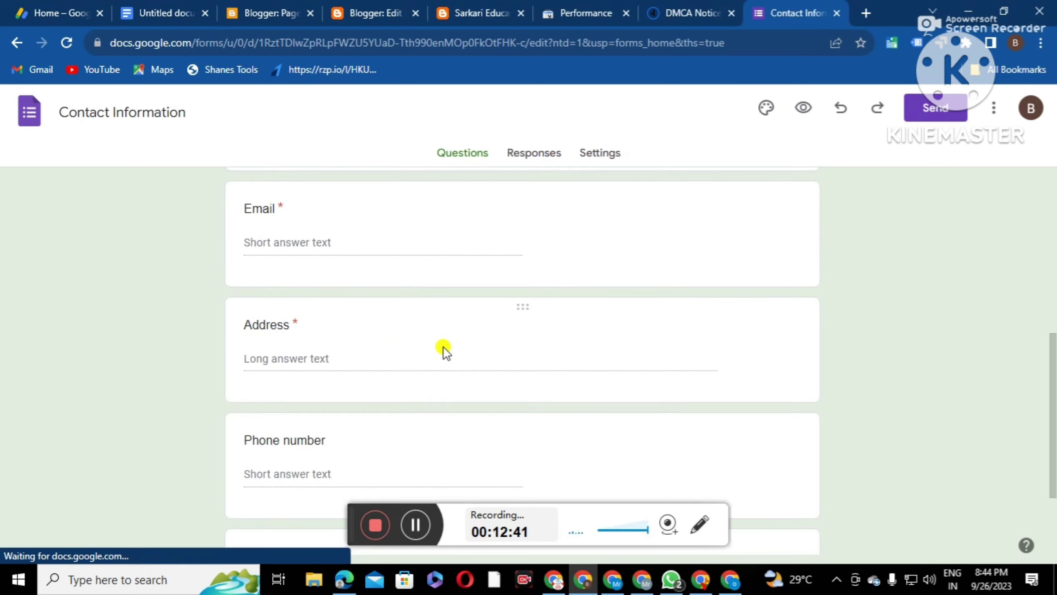
{"action": "scroll", "coordinate": [423, 364], "scroll_direction": "down", "scroll_amount": 4}
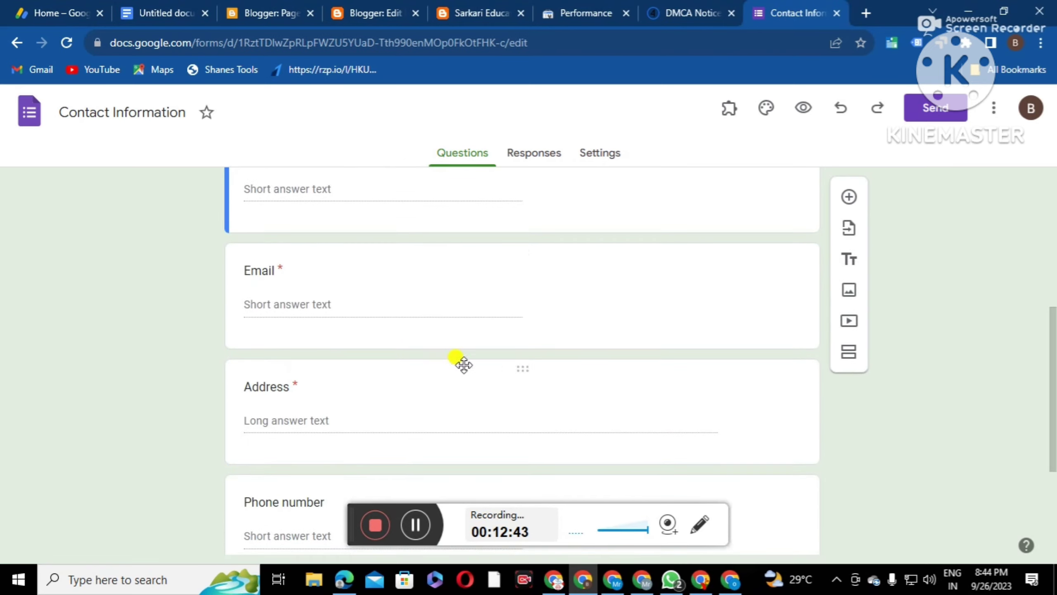
{"action": "scroll", "coordinate": [375, 341], "scroll_direction": "down", "scroll_amount": 3}
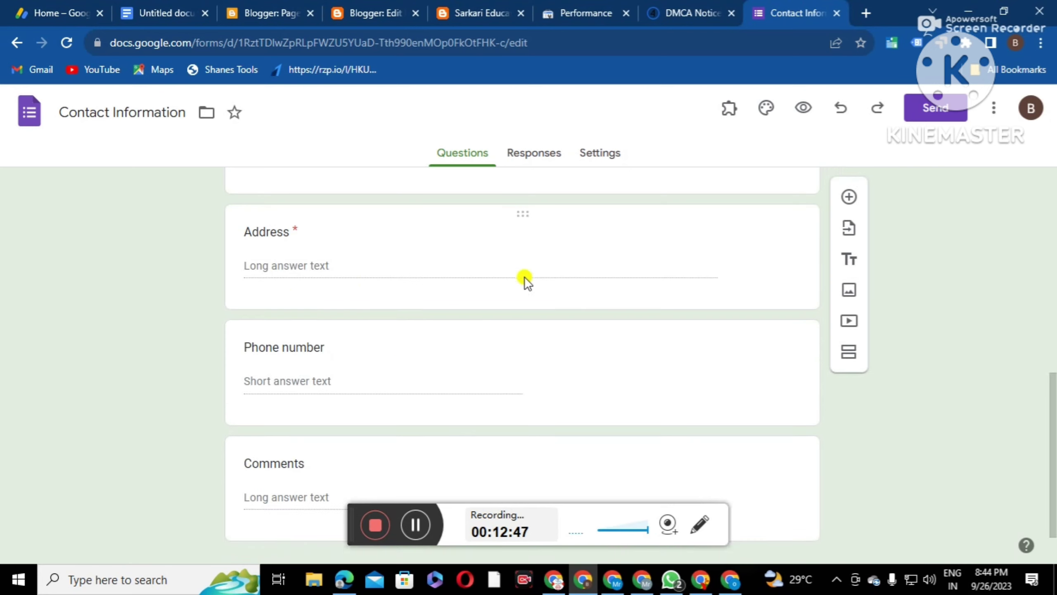
Delete the Address and Email questions from the contact form
{"action": "left_click", "coordinate": [526, 214]}
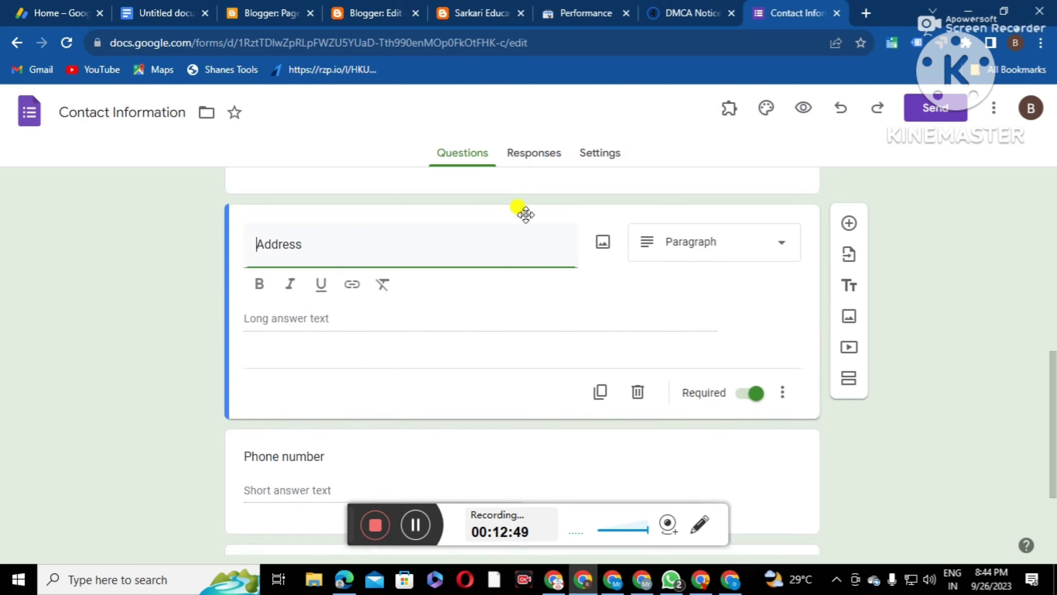
{"action": "left_click", "coordinate": [637, 394]}
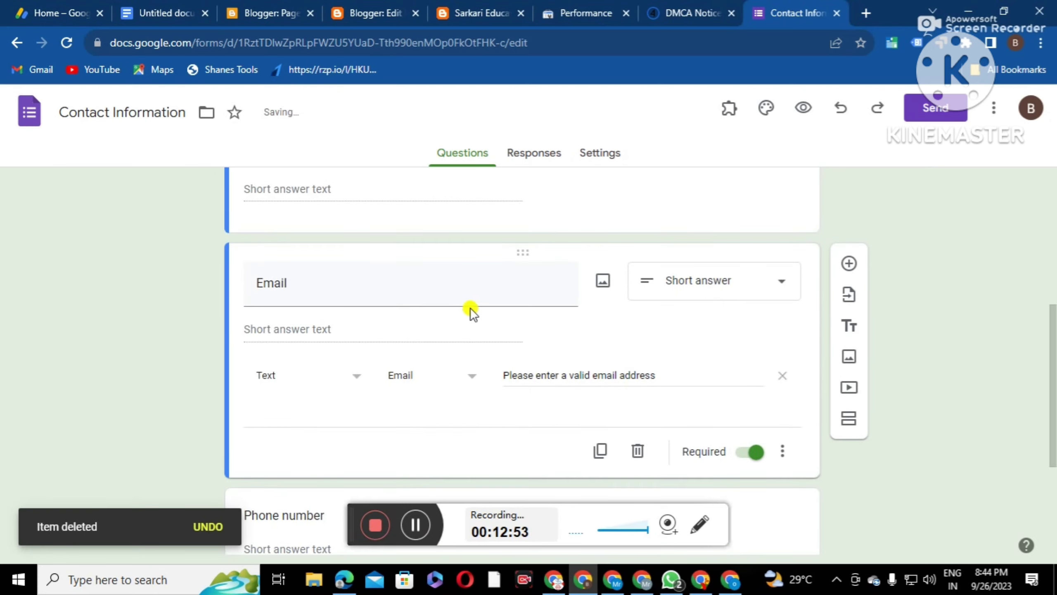
{"action": "scroll", "coordinate": [470, 311], "scroll_direction": "down", "scroll_amount": 1}
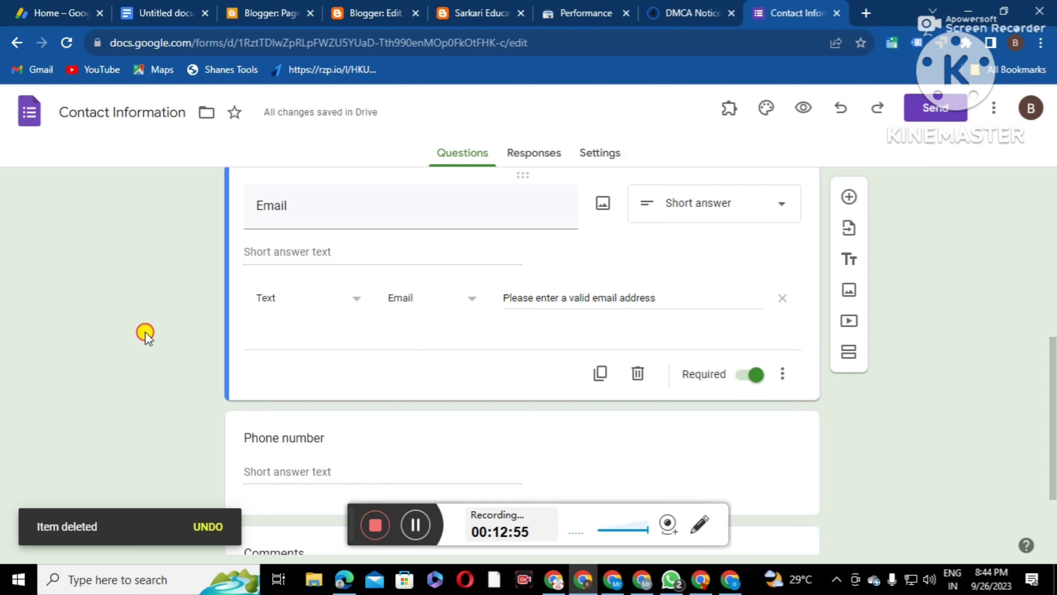
{"action": "left_click", "coordinate": [636, 374]}
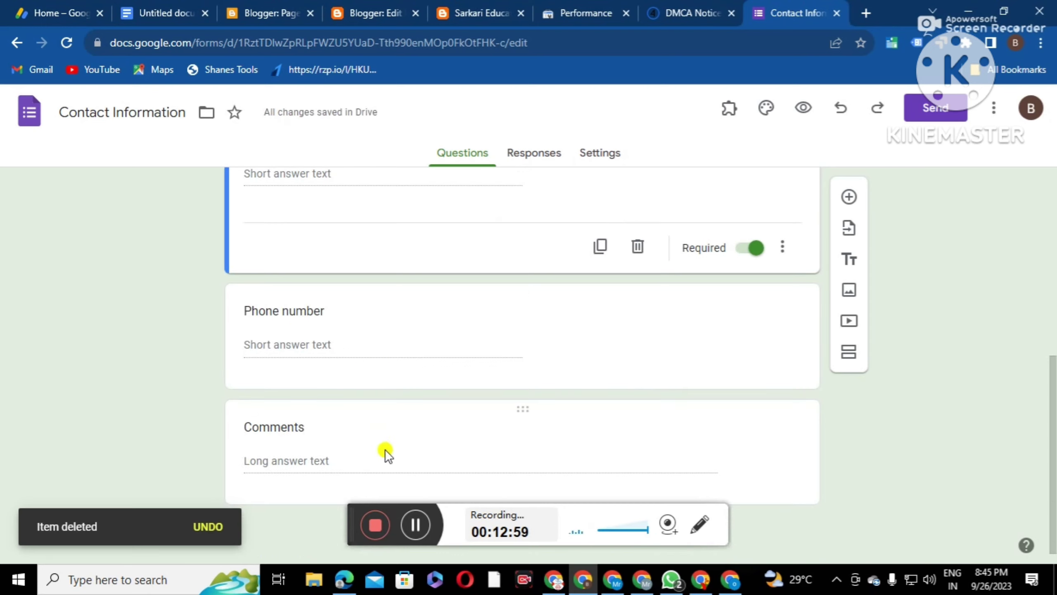
Rename the Comments question to 'Massage'
{"action": "scroll", "coordinate": [414, 423], "scroll_direction": "up", "scroll_amount": 2}
{"action": "scroll", "coordinate": [314, 353], "scroll_direction": "up", "scroll_amount": 3}
{"action": "scroll", "coordinate": [326, 354], "scroll_direction": "down", "scroll_amount": 5}
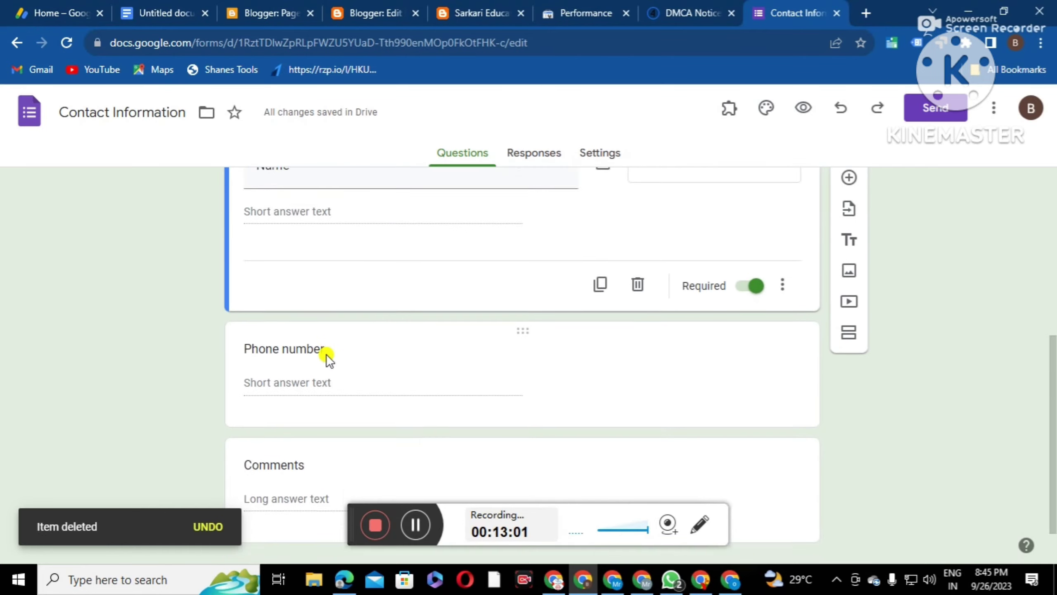
{"action": "scroll", "coordinate": [327, 350], "scroll_direction": "up", "scroll_amount": 3}
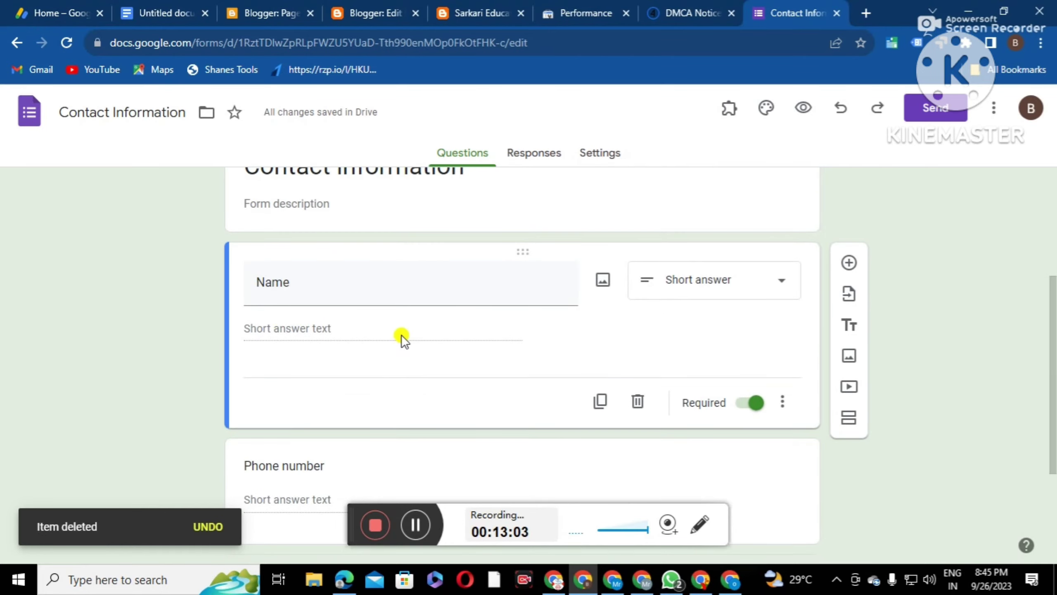
{"action": "scroll", "coordinate": [375, 338], "scroll_direction": "down", "scroll_amount": 2}
{"action": "scroll", "coordinate": [357, 338], "scroll_direction": "down", "scroll_amount": 1}
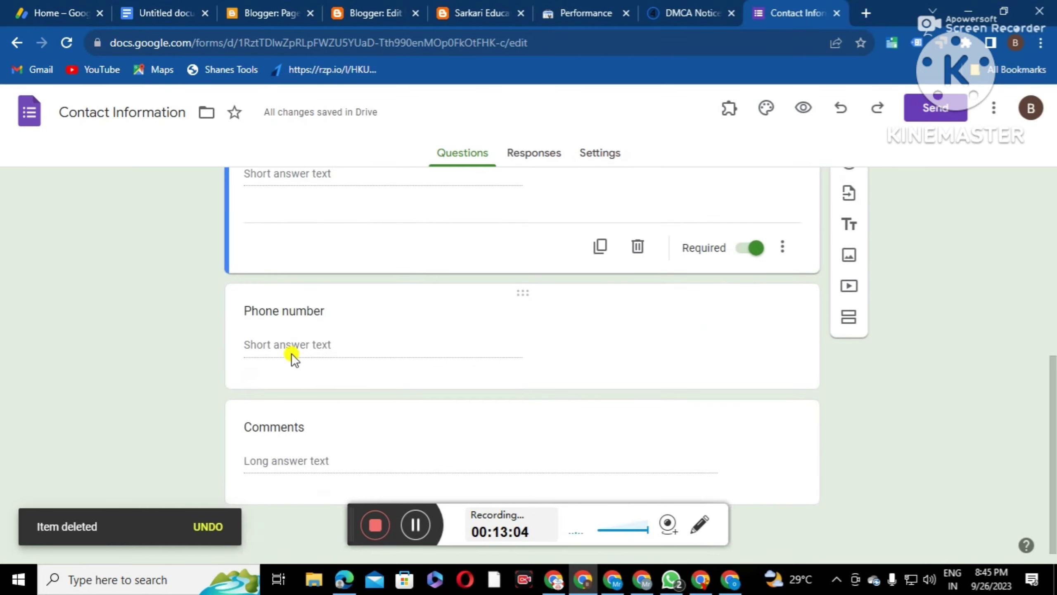
{"action": "left_click", "coordinate": [307, 431]}
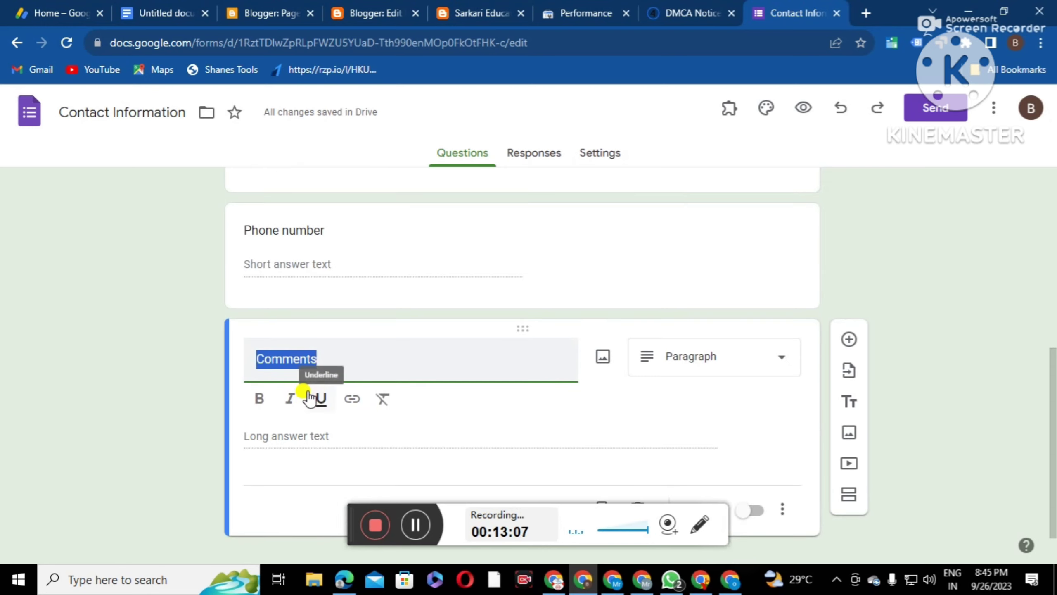
{"action": "key", "text": "BackSpace"}
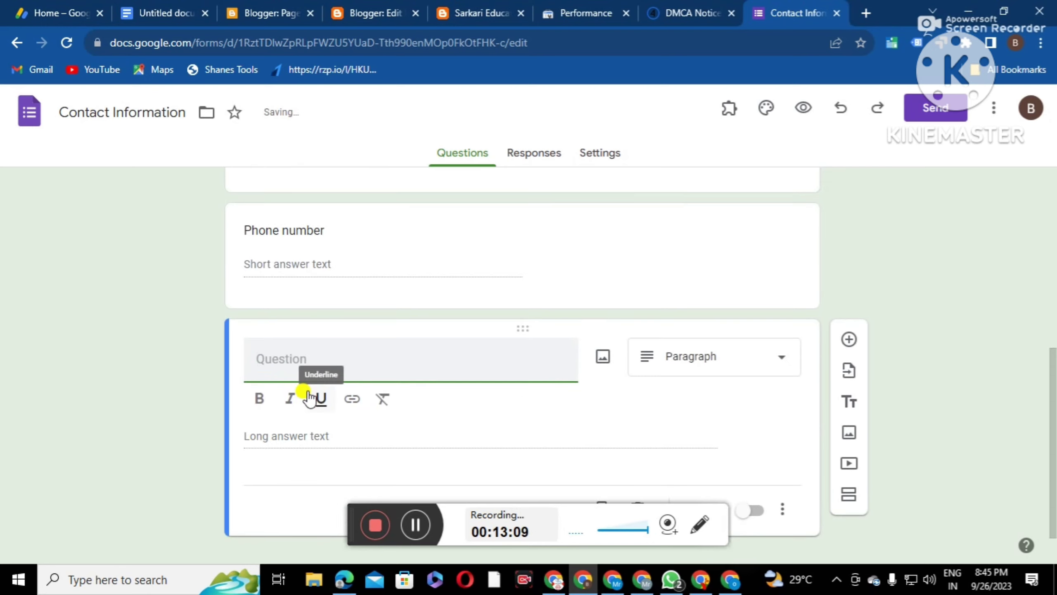
{"action": "type", "text": "Massage"}
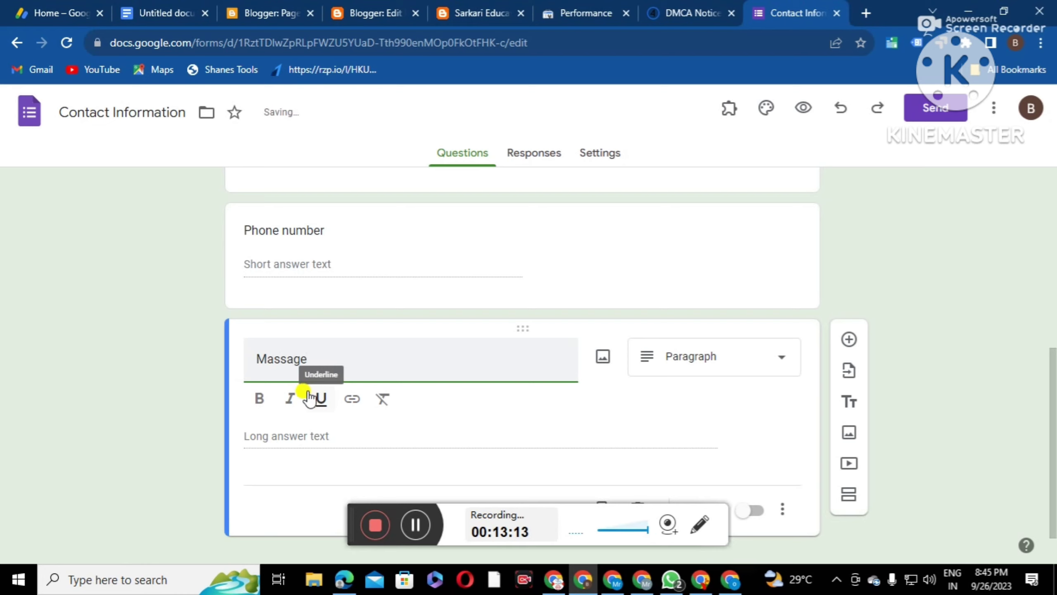
{"action": "left_click", "coordinate": [534, 430]}
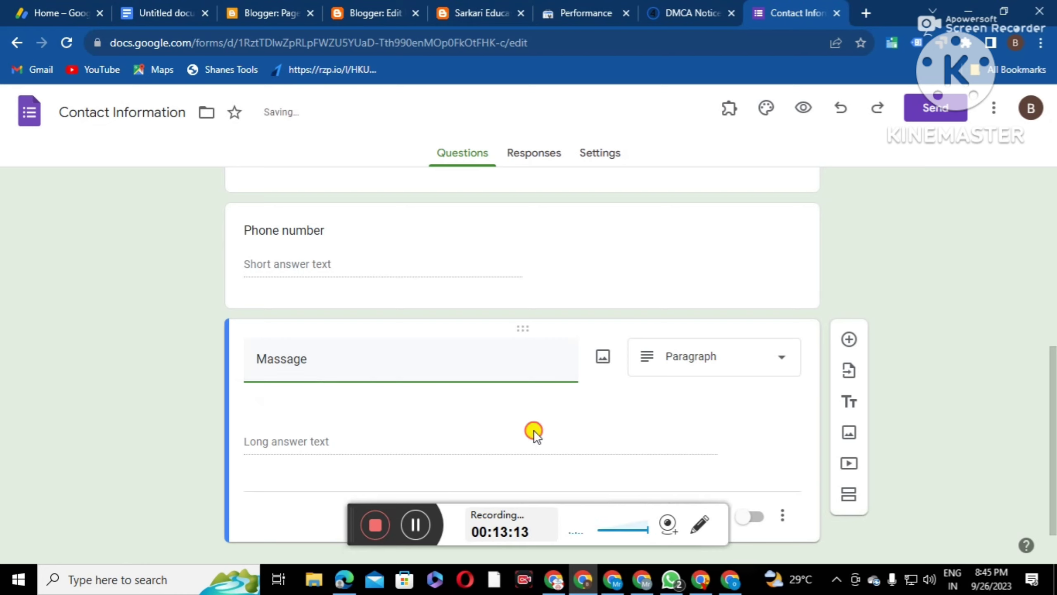
{"action": "scroll", "coordinate": [549, 429], "scroll_direction": "up", "scroll_amount": 9}
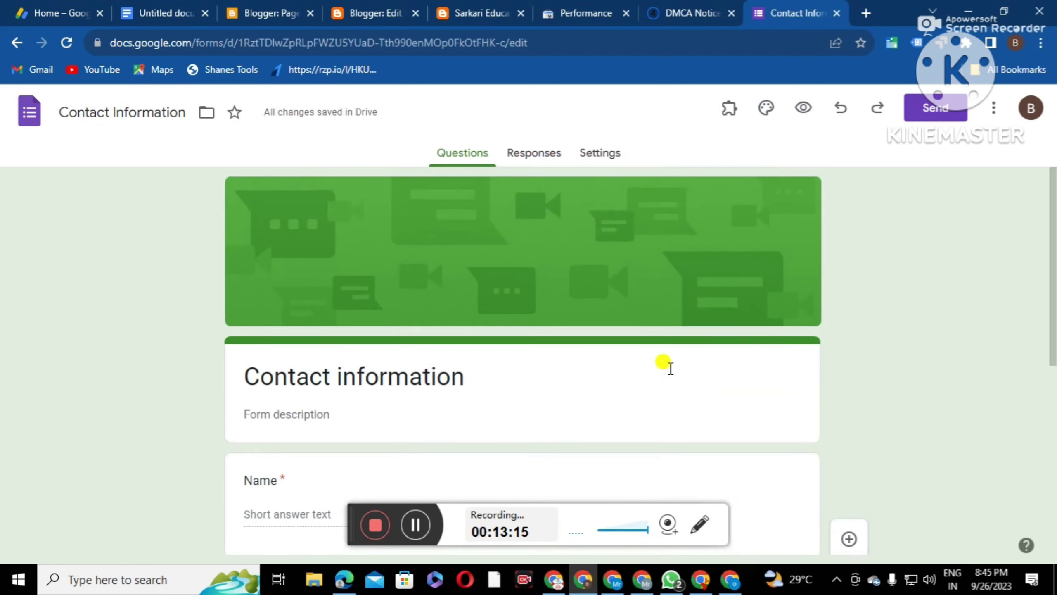
Copy the form's 640×689 embed iframe code and return to Blogger's Pages list
{"action": "left_click", "coordinate": [939, 119]}
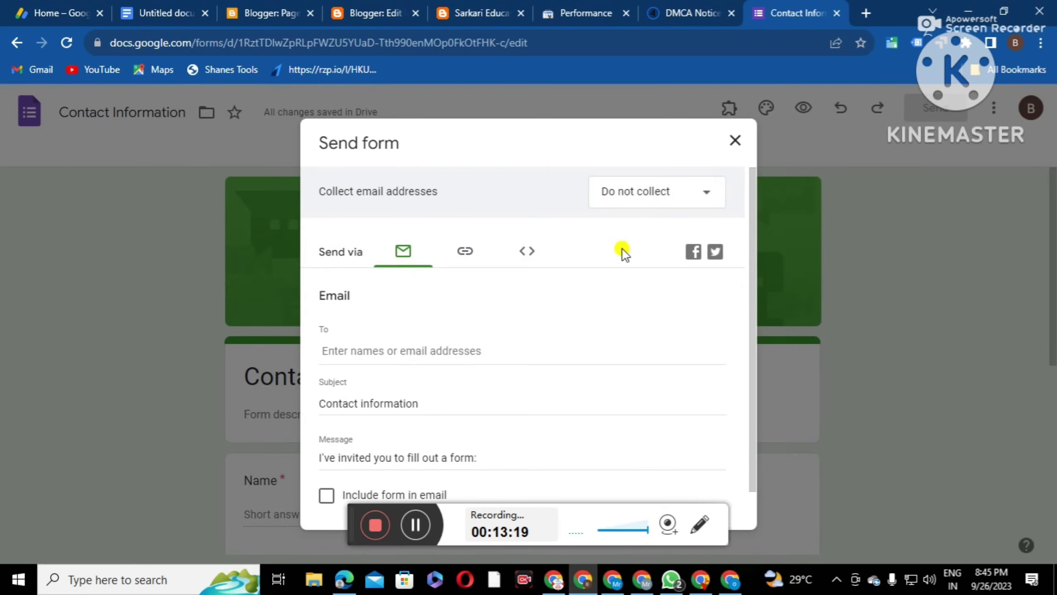
{"action": "left_click", "coordinate": [466, 254]}
{"action": "left_click", "coordinate": [534, 256]}
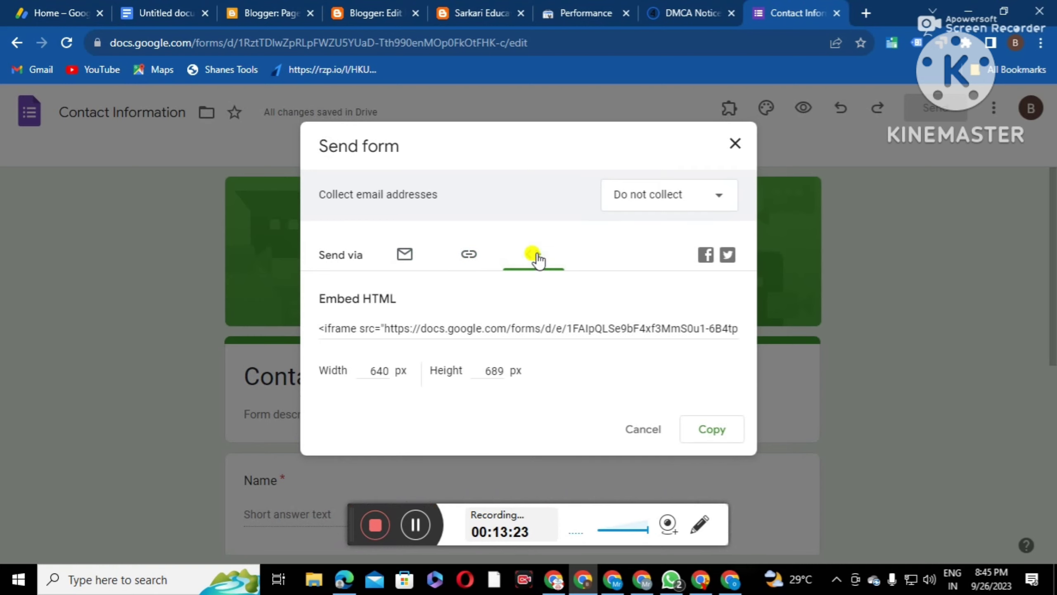
{"action": "left_click", "coordinate": [320, 329]}
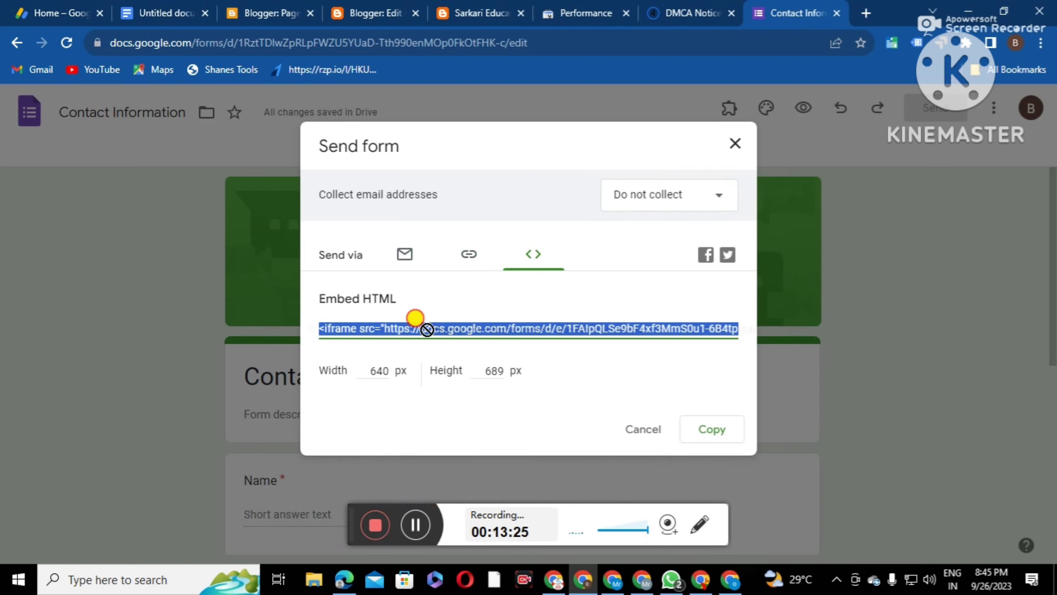
{"action": "left_click", "coordinate": [715, 437]}
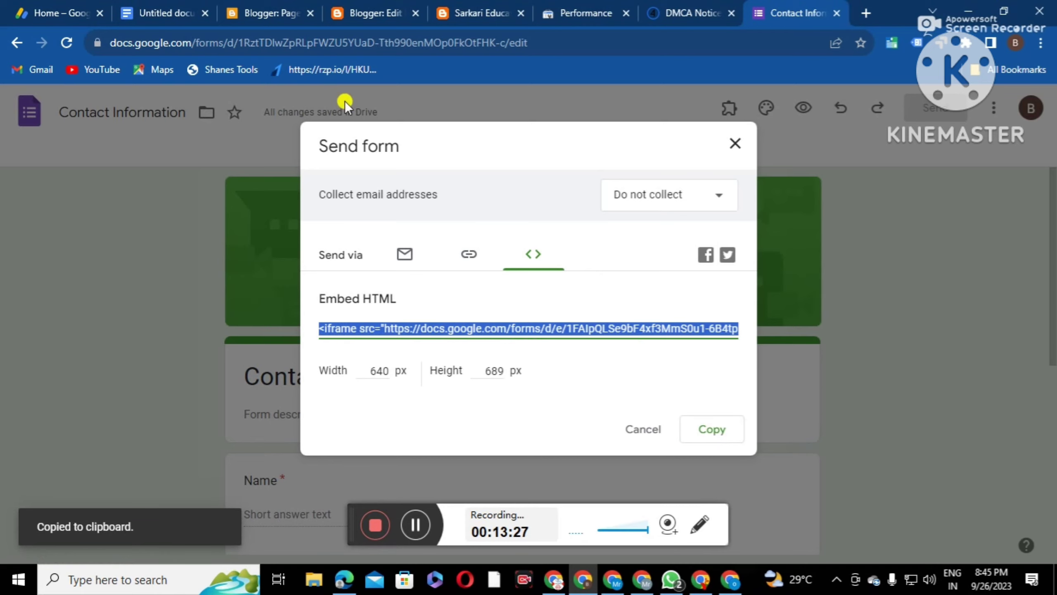
{"action": "left_click", "coordinate": [266, 13]}
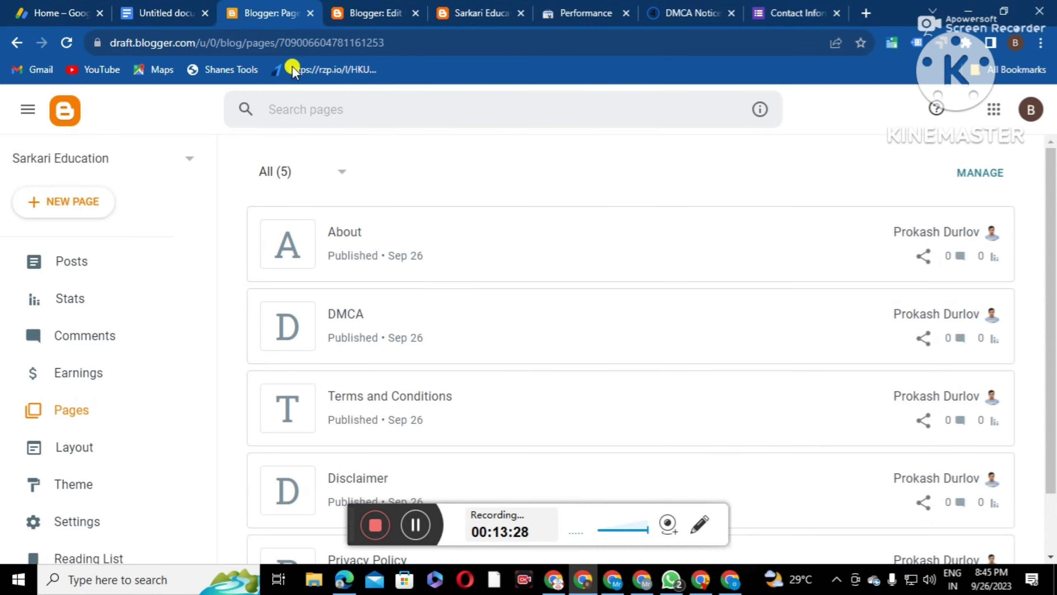
Create a new page and paste the form's iframe code over the placeholder in HTML view
{"action": "left_click", "coordinate": [64, 203]}
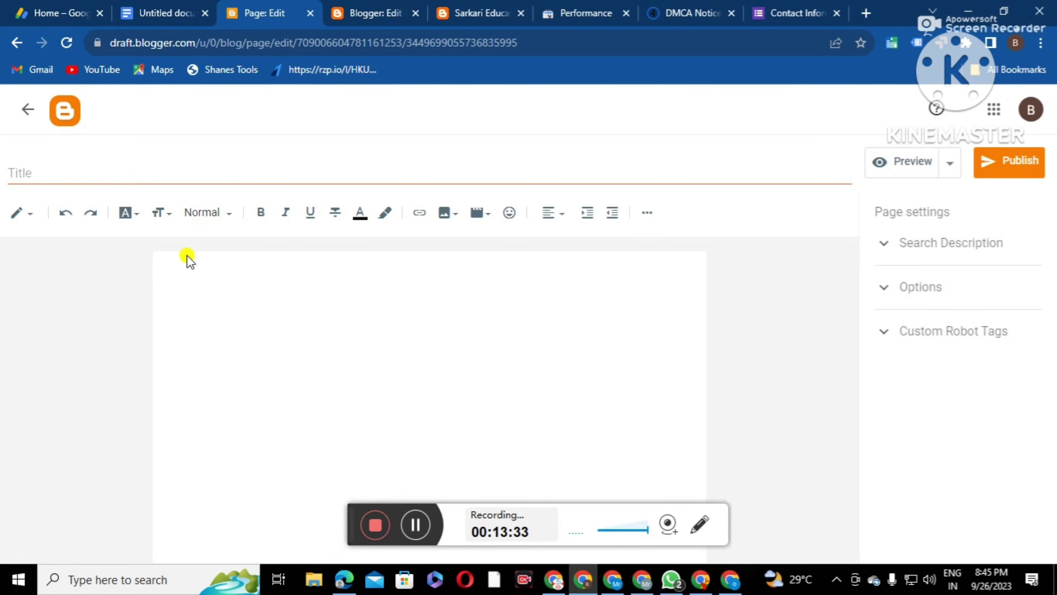
{"action": "left_click", "coordinate": [24, 214]}
{"action": "left_click", "coordinate": [48, 185]}
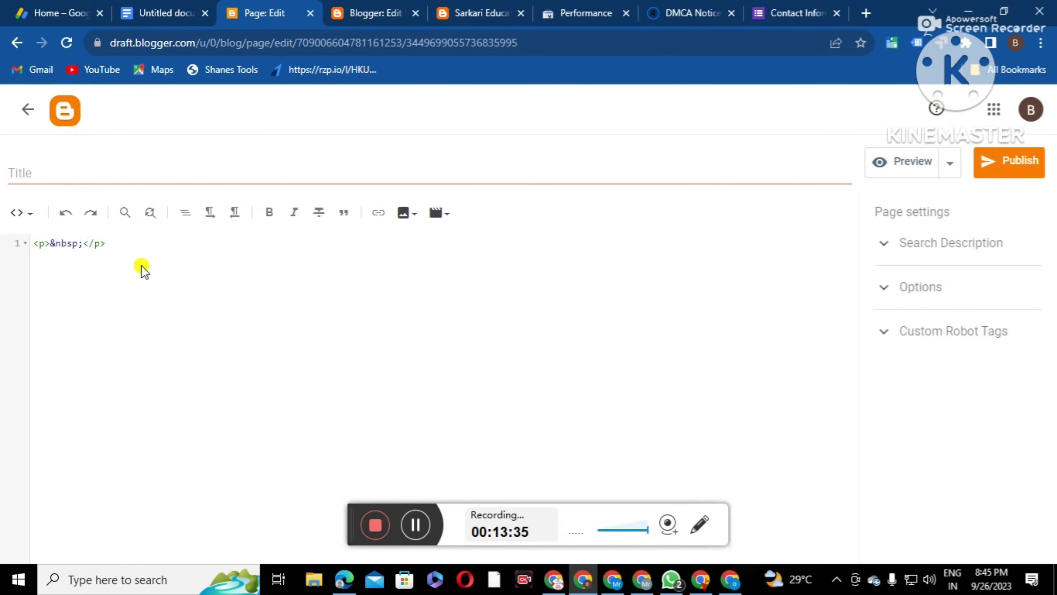
{"action": "left_click_drag", "start_coordinate": [116, 247], "coordinate": [41, 241]}
{"action": "right_click", "coordinate": [97, 246]}
{"action": "left_click", "coordinate": [159, 319]}
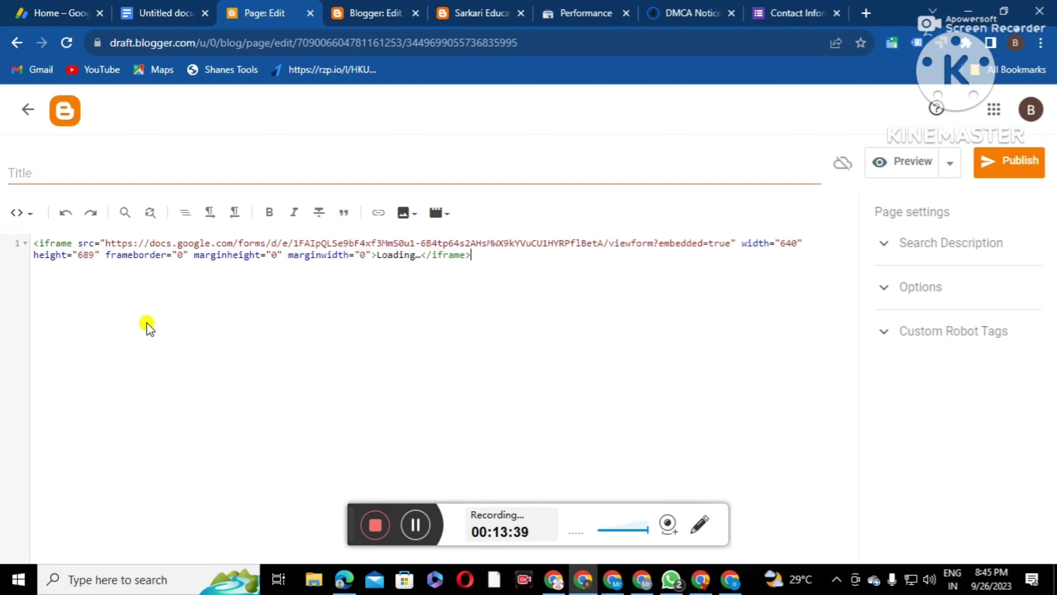
Return to Compose view and place the cursor in the page title field
{"action": "left_click", "coordinate": [23, 221]}
{"action": "left_click", "coordinate": [66, 262]}
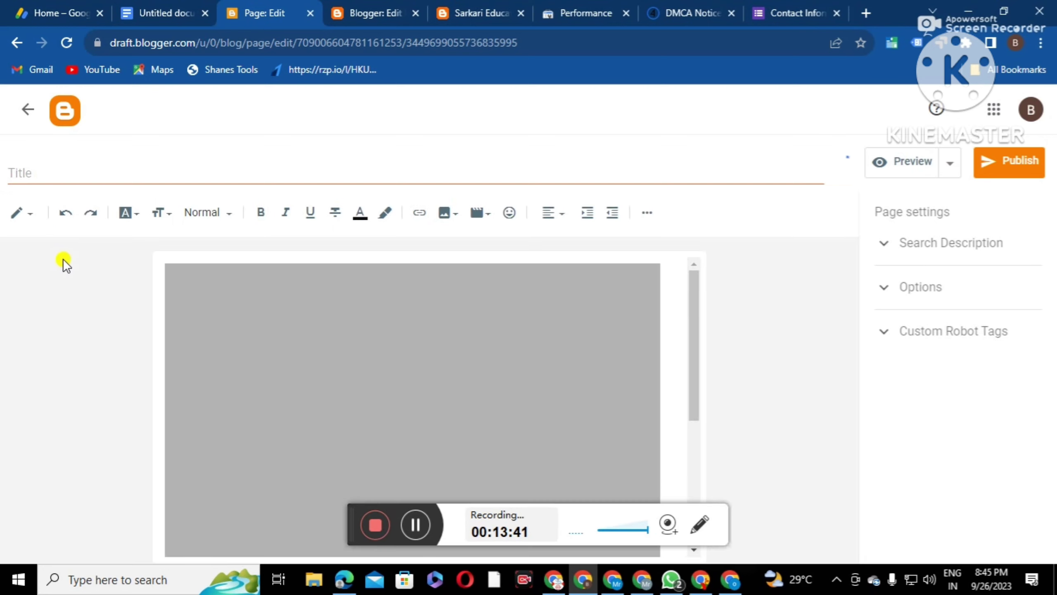
{"action": "left_click", "coordinate": [68, 174]}
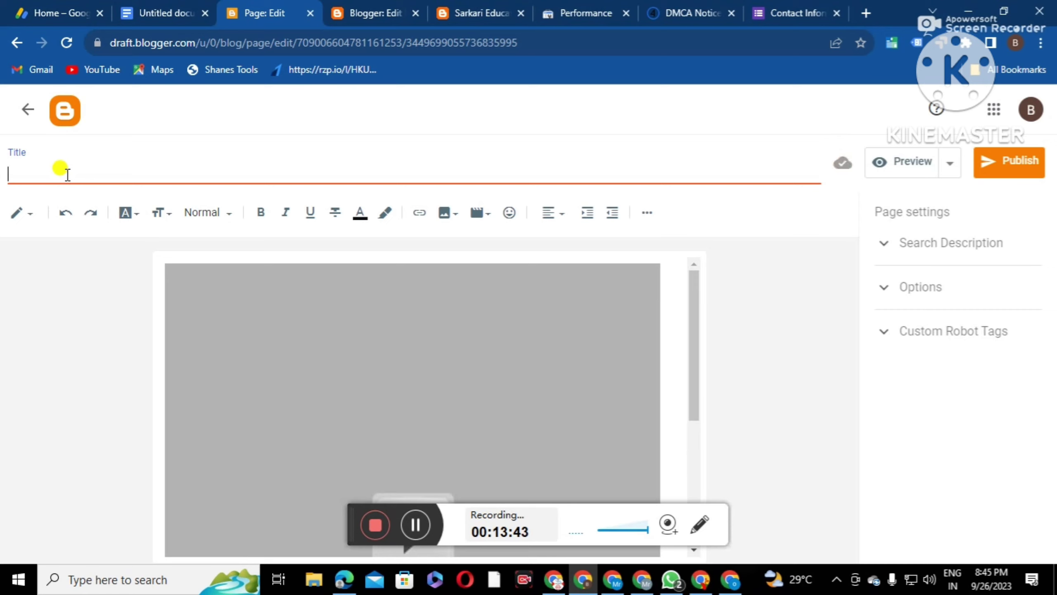
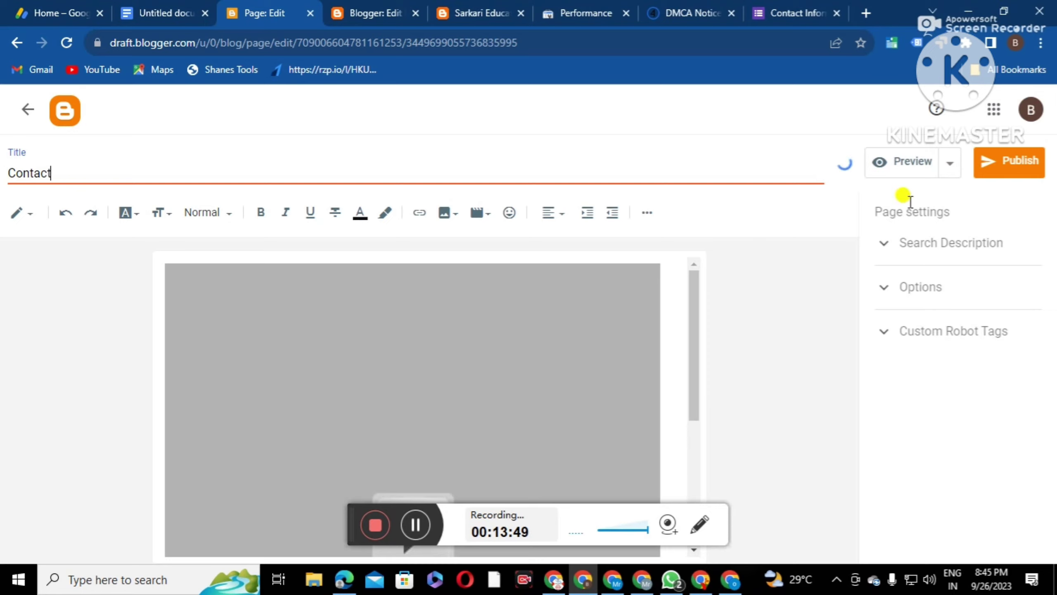
Publish the Contact page, then close the blog, old editor, DMCA Notice Generator and Contact Information tabs
{"action": "left_click", "coordinate": [995, 169]}
{"action": "left_click", "coordinate": [602, 358]}
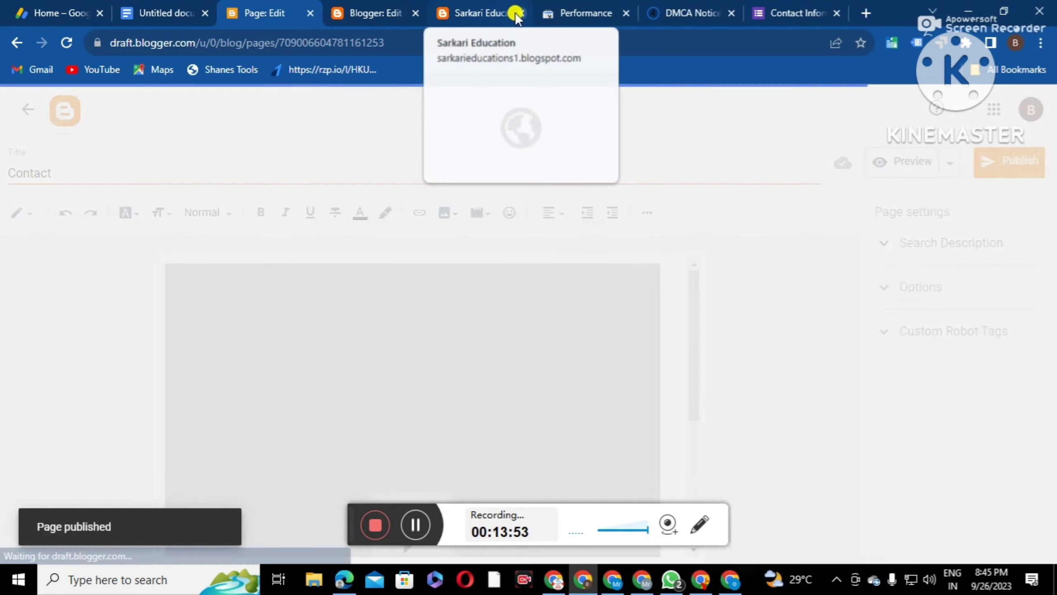
{"action": "left_click", "coordinate": [521, 13]}
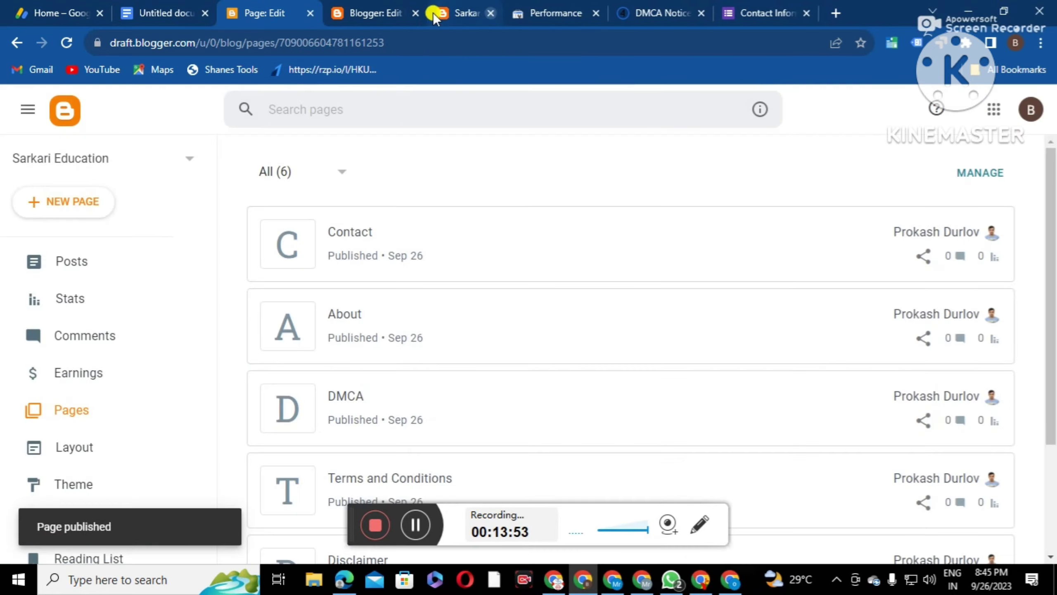
{"action": "left_click", "coordinate": [416, 14]}
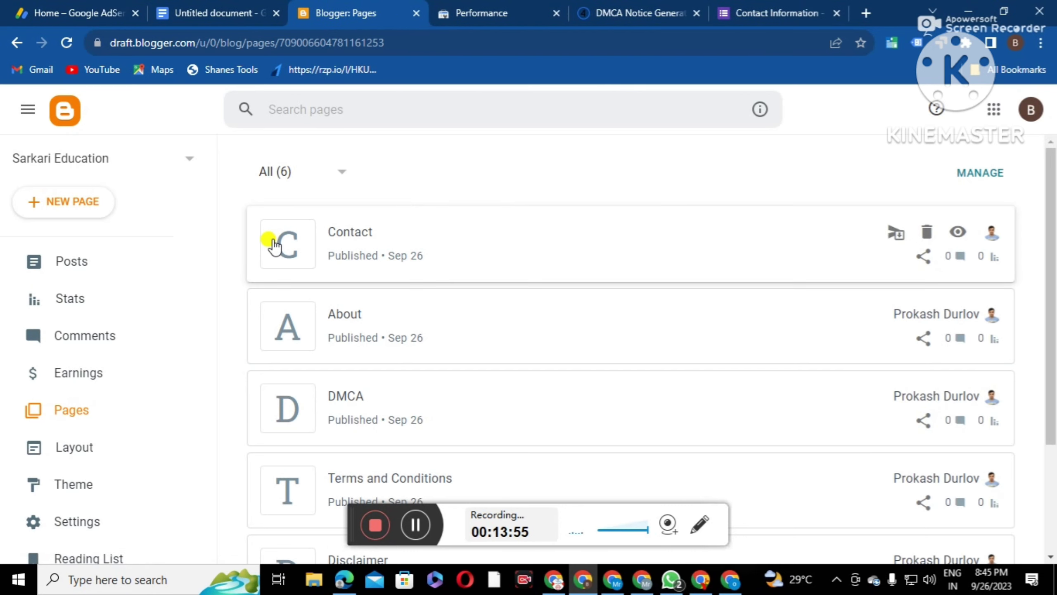
{"action": "scroll", "coordinate": [114, 250], "scroll_direction": "down", "scroll_amount": 3}
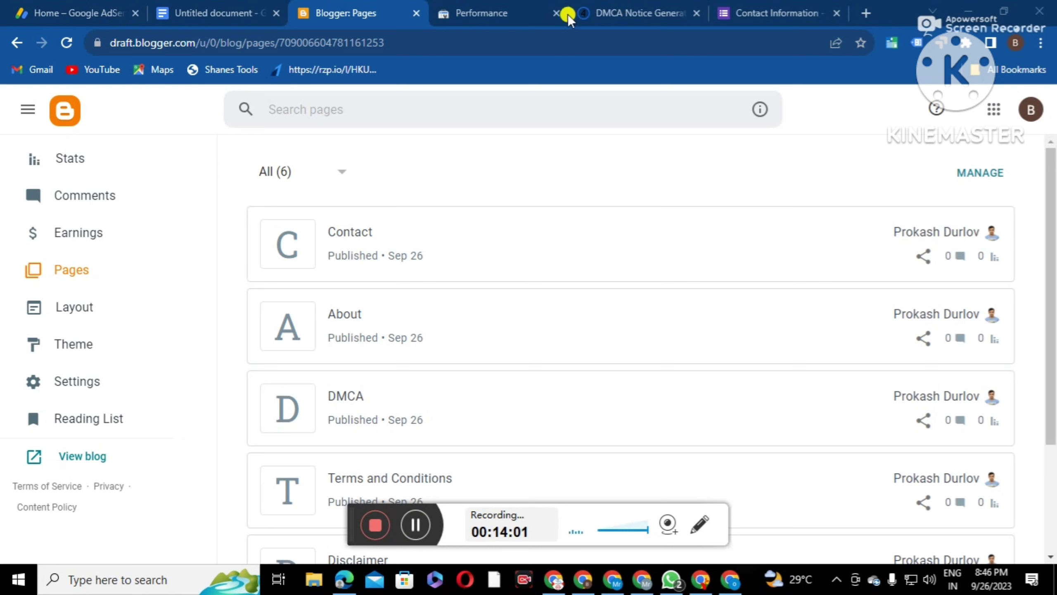
{"action": "left_click", "coordinate": [693, 13]}
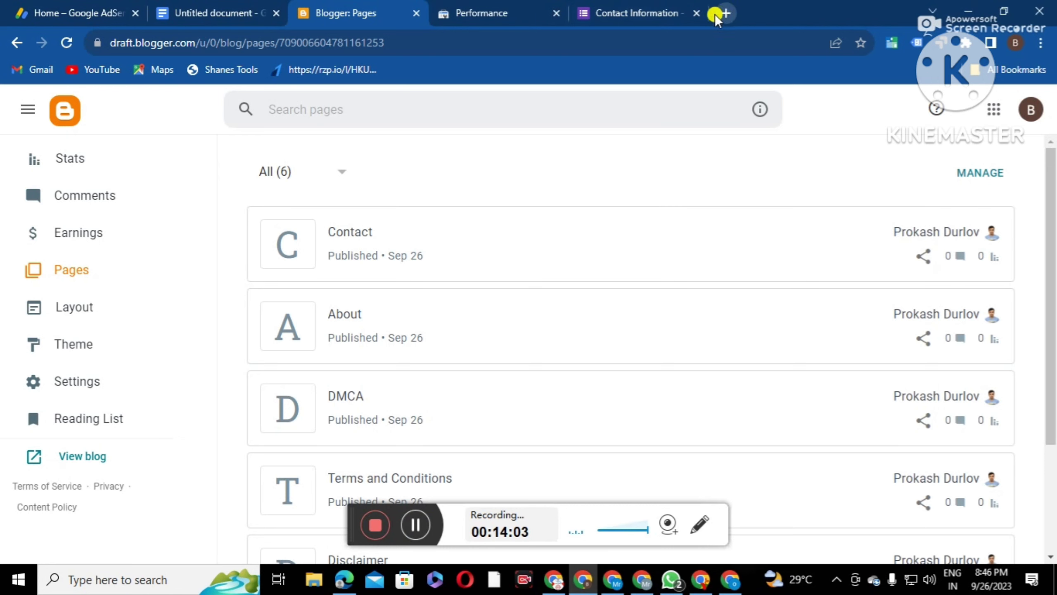
{"action": "left_click", "coordinate": [699, 13]}
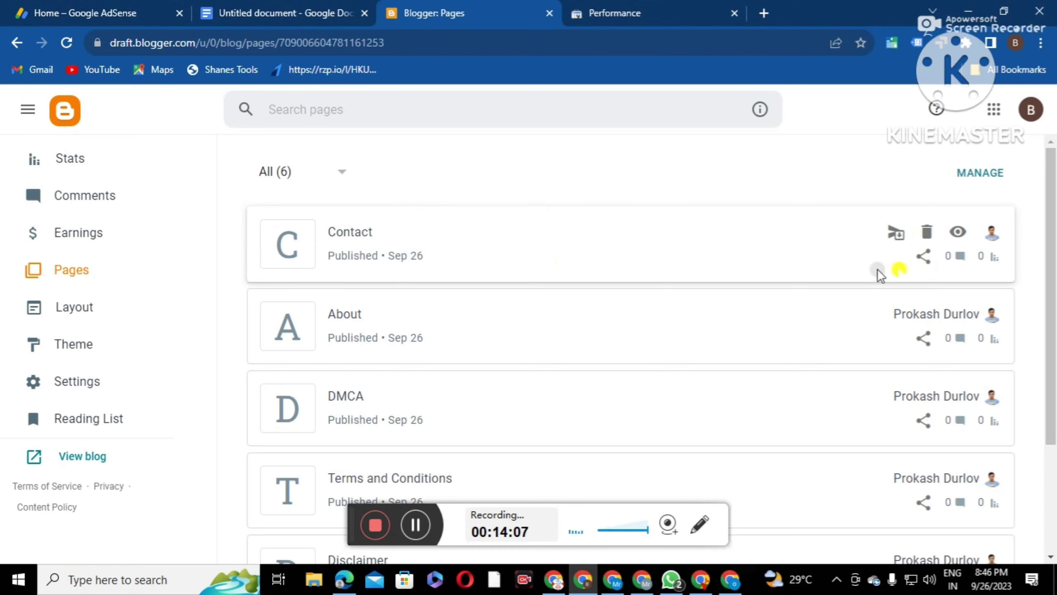
Open the live Contact, About and DMCA pages in their own tabs
{"action": "left_click", "coordinate": [957, 234]}
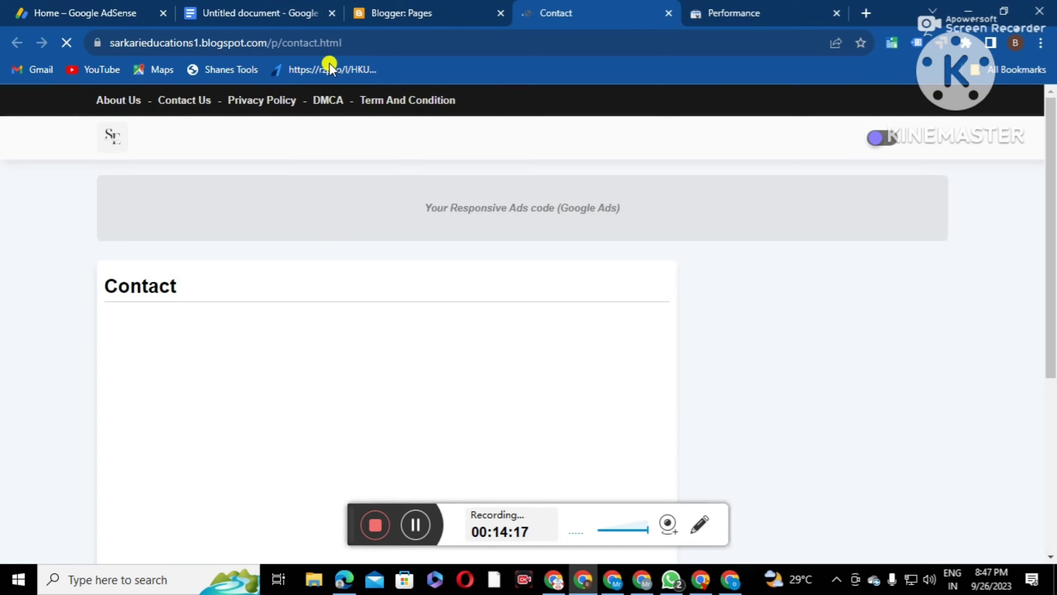
{"action": "left_click", "coordinate": [413, 8]}
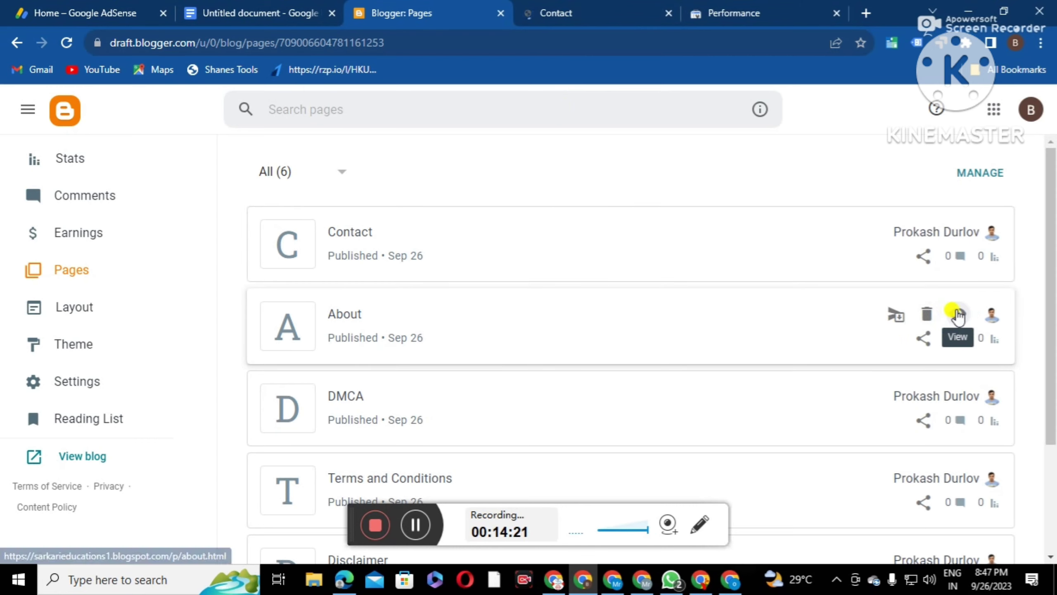
{"action": "left_click", "coordinate": [957, 315]}
{"action": "left_click", "coordinate": [380, 14]}
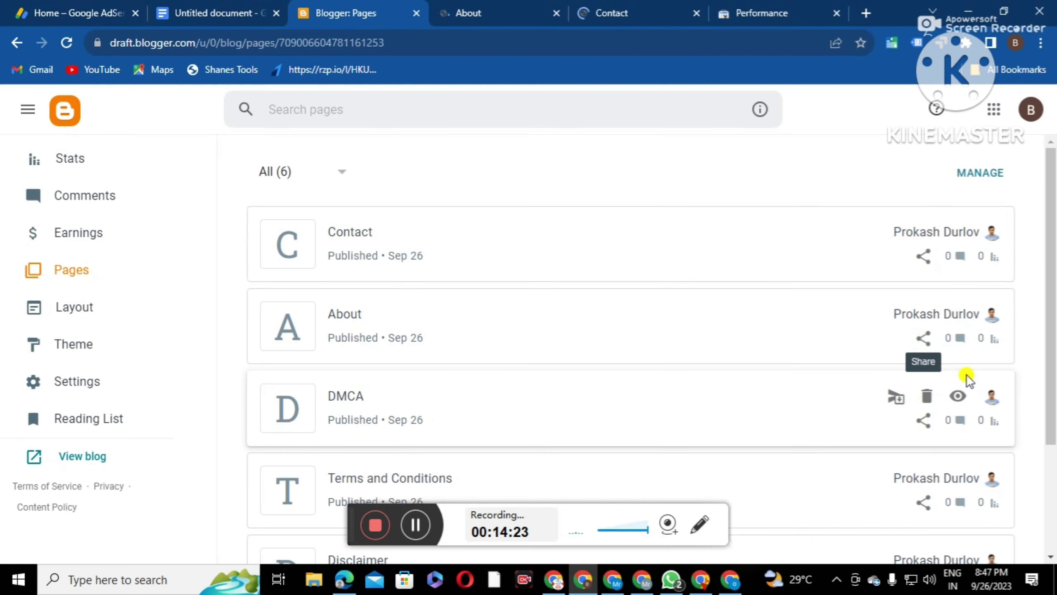
{"action": "left_click", "coordinate": [957, 396]}
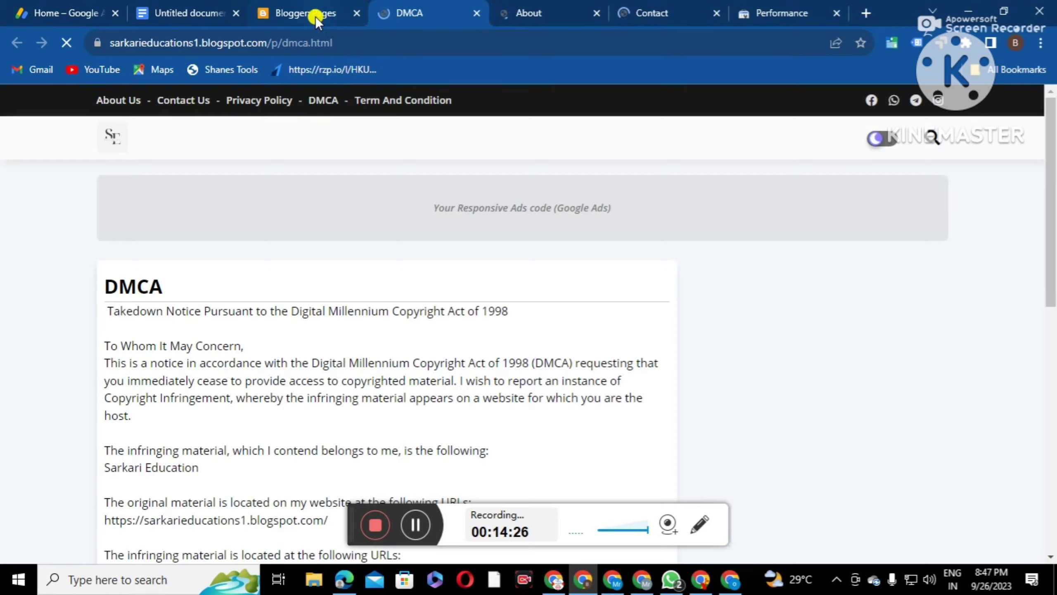
{"action": "left_click", "coordinate": [314, 15]}
{"action": "scroll", "coordinate": [707, 333], "scroll_direction": "down", "scroll_amount": 2}
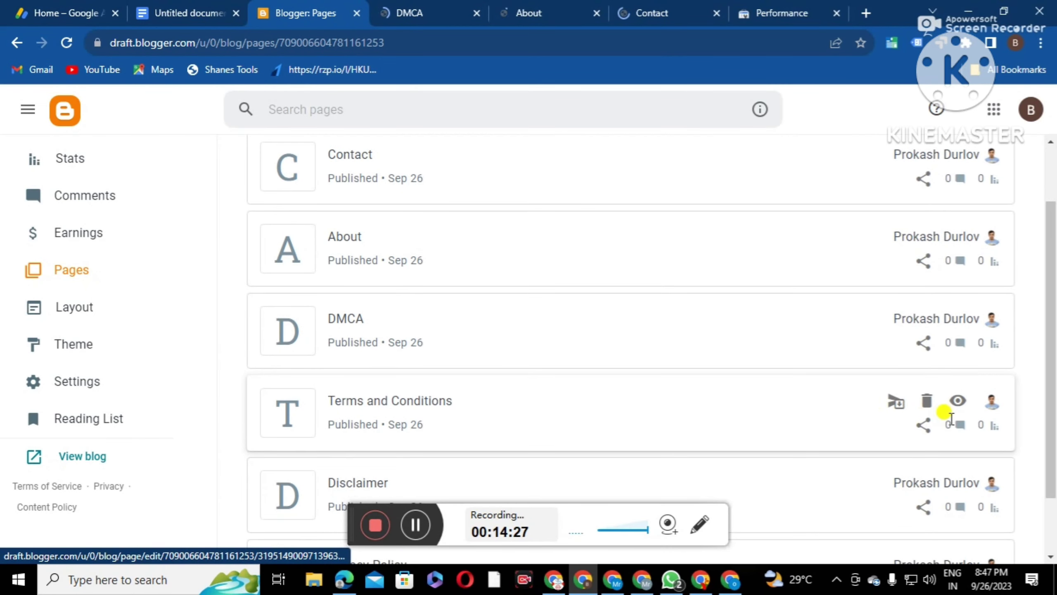
Open the live Terms and Conditions, Disclaimer and Privacy Policy pages and the blog home page in new tabs
{"action": "left_click", "coordinate": [957, 400]}
{"action": "left_click", "coordinate": [280, 13]}
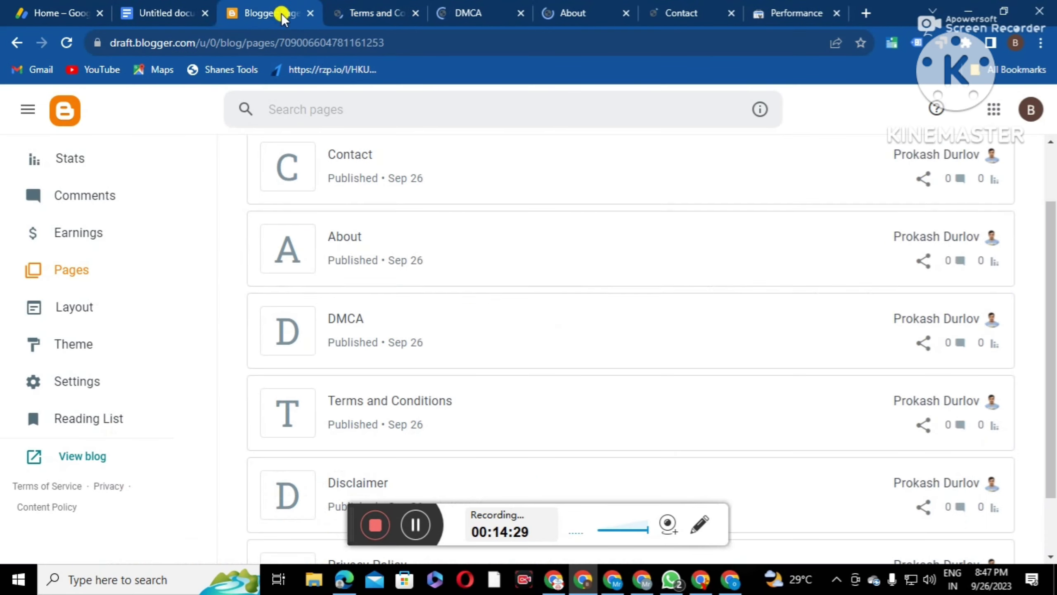
{"action": "scroll", "coordinate": [783, 408], "scroll_direction": "down", "scroll_amount": 2}
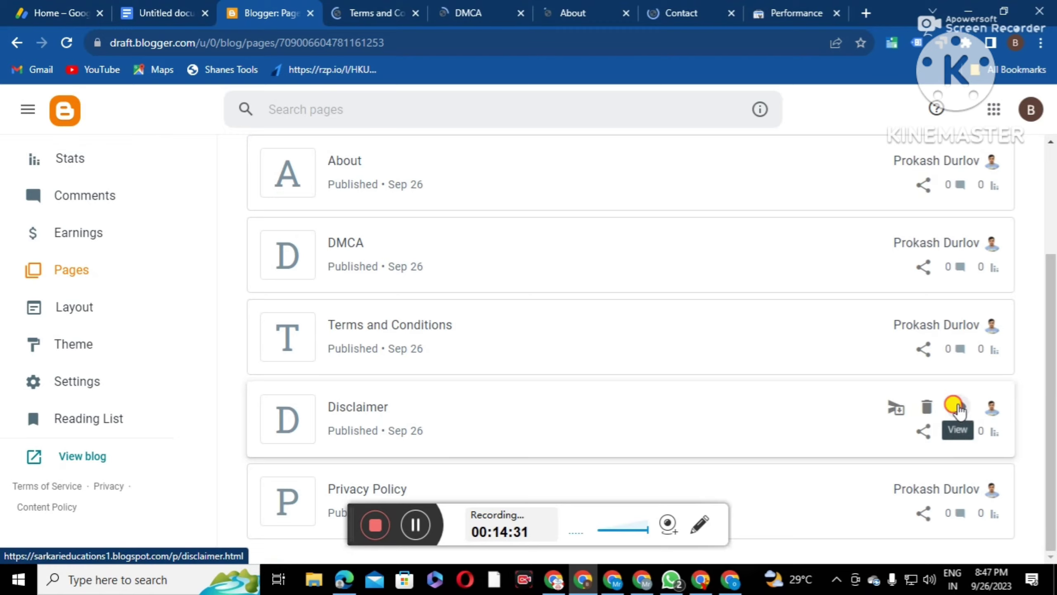
{"action": "left_click", "coordinate": [954, 405]}
{"action": "left_click", "coordinate": [241, 11]}
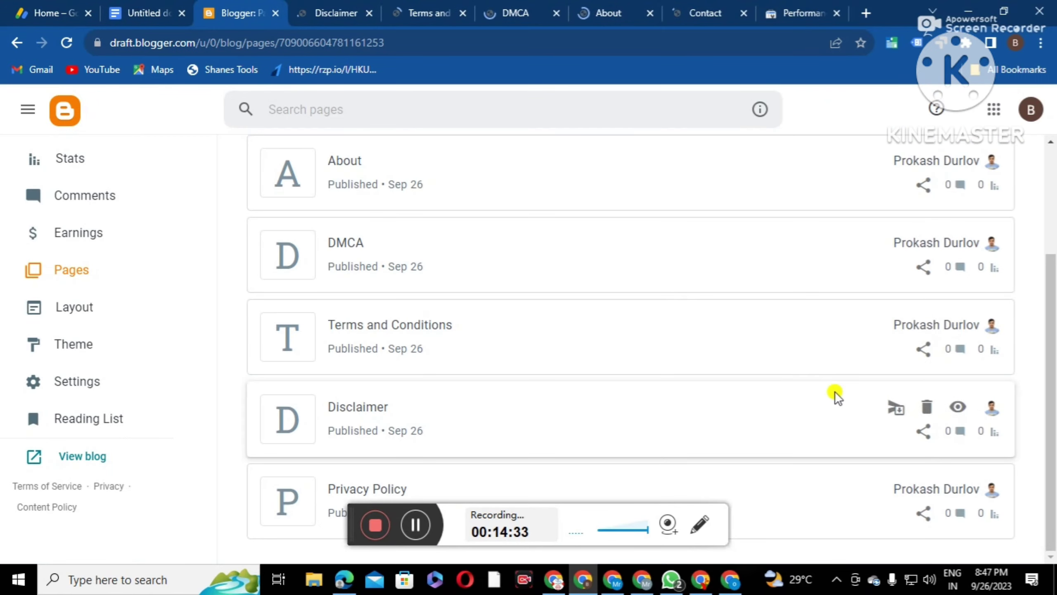
{"action": "left_click", "coordinate": [965, 490]}
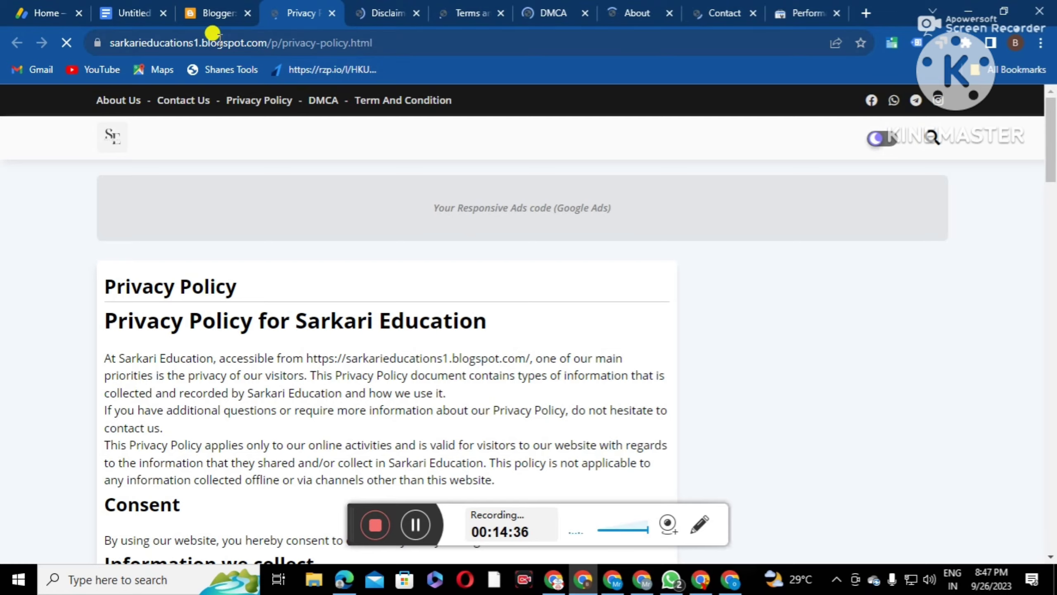
{"action": "left_click", "coordinate": [212, 14]}
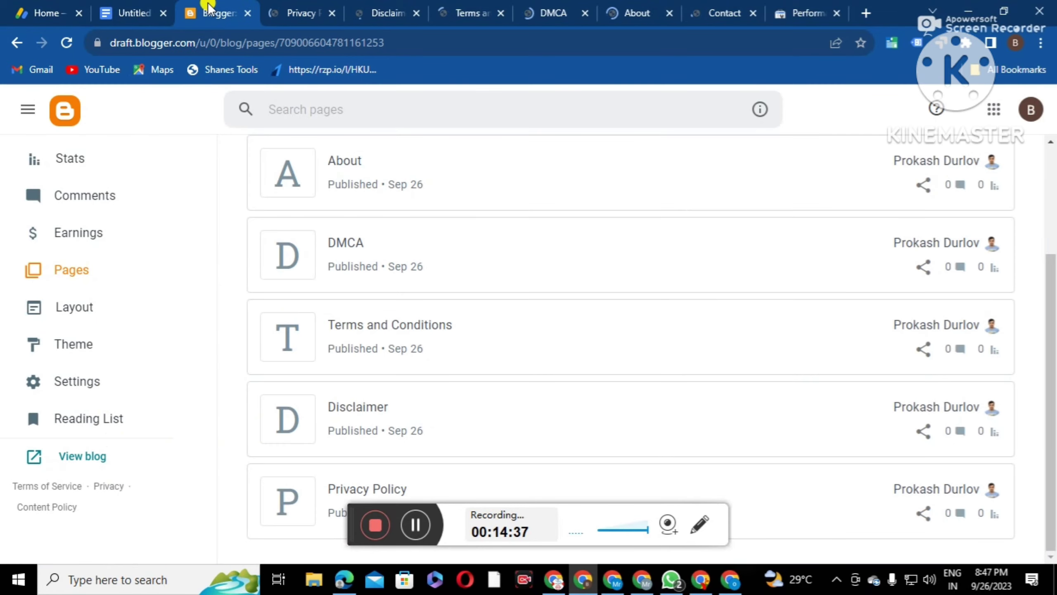
{"action": "left_click", "coordinate": [92, 458]}
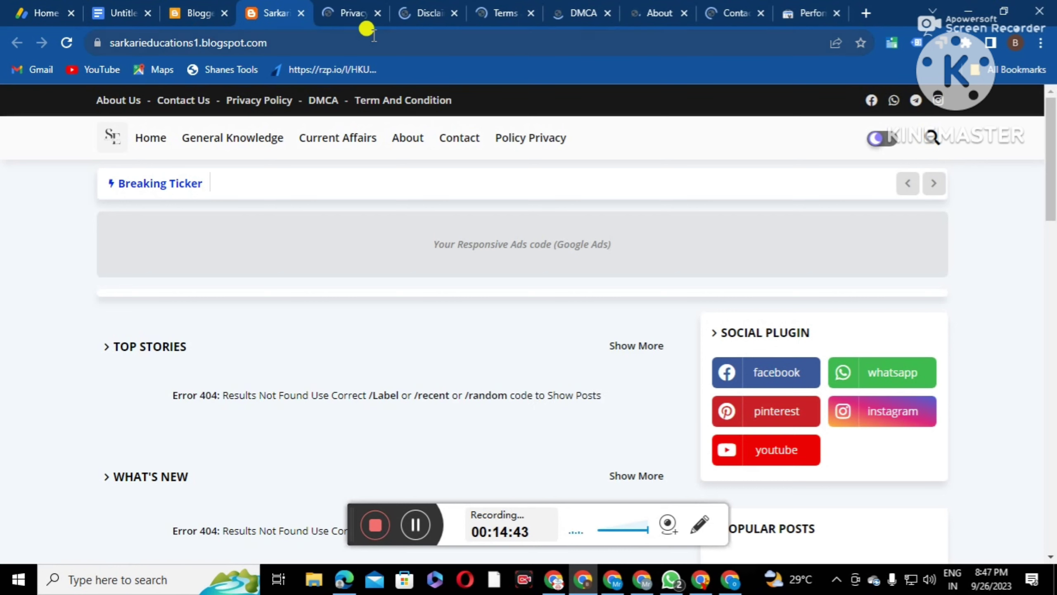
Copy the published About page's web address from its tab
{"action": "left_click", "coordinate": [664, 10]}
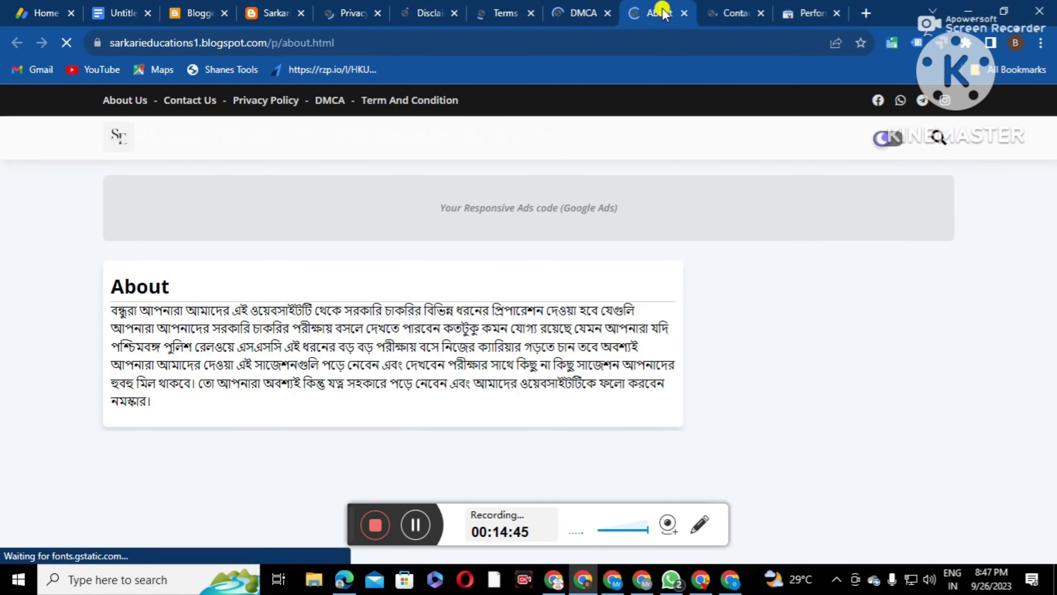
{"action": "left_click", "coordinate": [254, 43]}
{"action": "right_click", "coordinate": [259, 45]}
{"action": "left_click", "coordinate": [323, 131]}
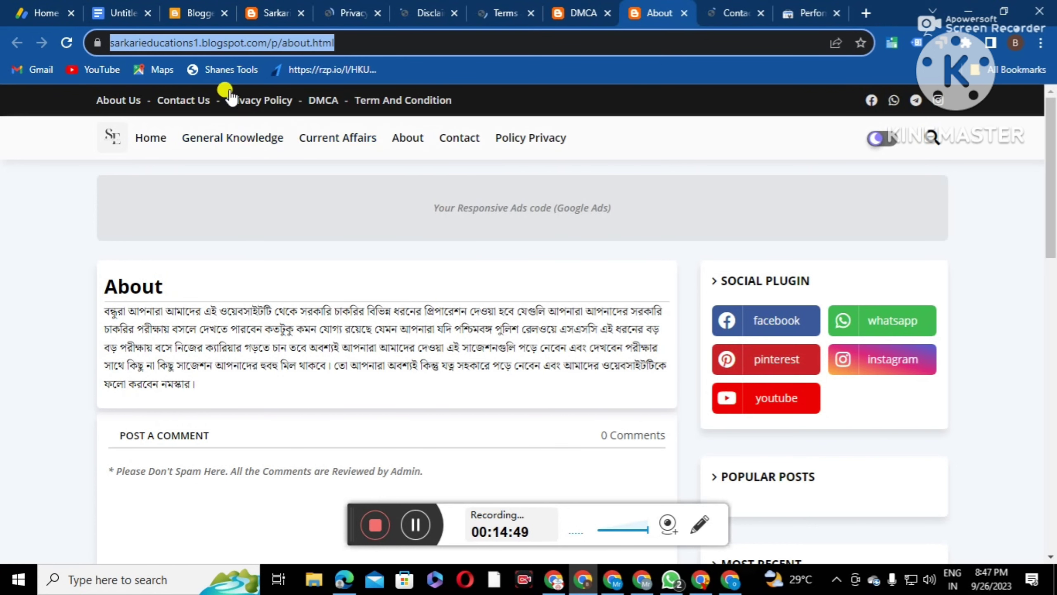
{"action": "left_click", "coordinate": [200, 13]}
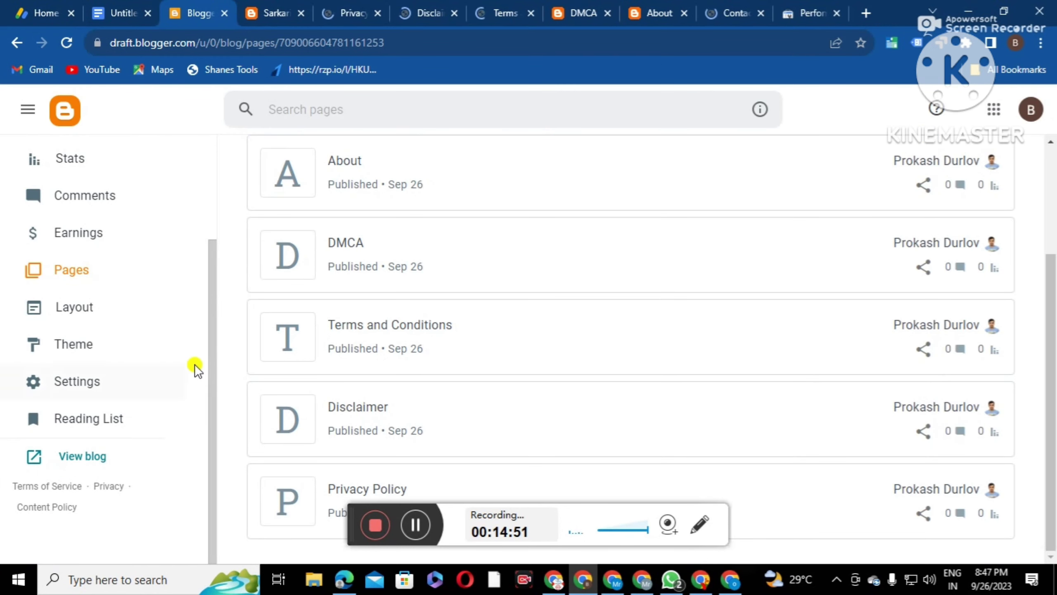
In the Top menu link list on Layout, point the About Us link to the About page address
{"action": "left_click", "coordinate": [60, 320]}
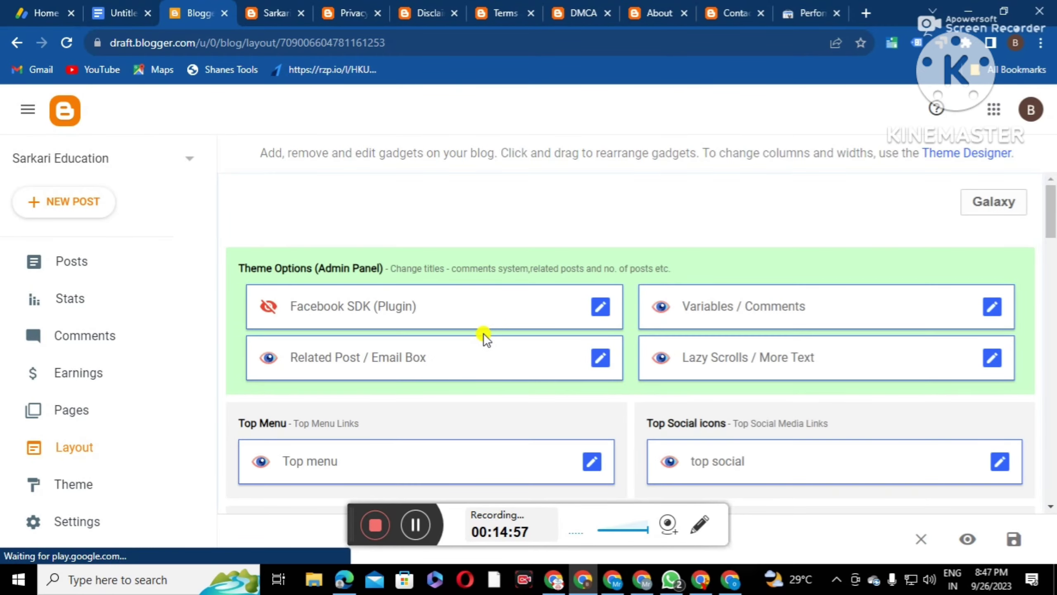
{"action": "scroll", "coordinate": [560, 338], "scroll_direction": "down", "scroll_amount": 3}
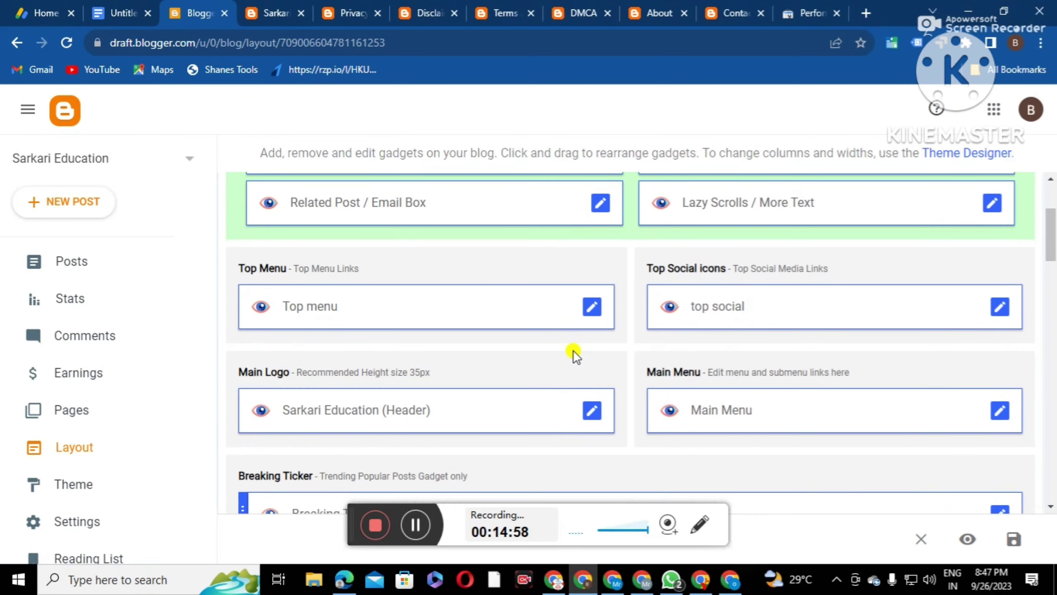
{"action": "left_click", "coordinate": [592, 308]}
{"action": "scroll", "coordinate": [458, 300], "scroll_direction": "down", "scroll_amount": 4}
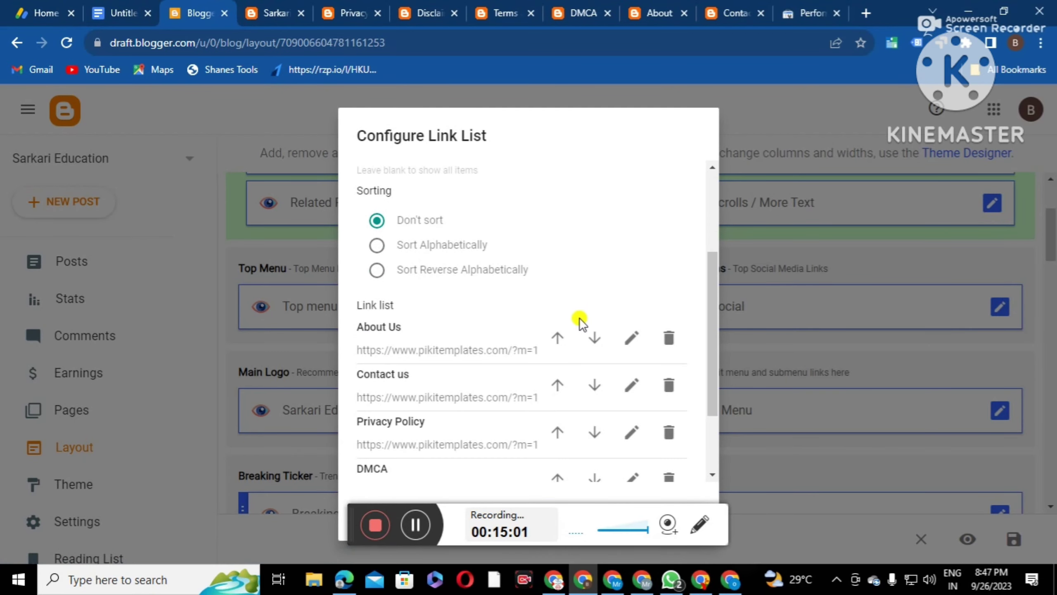
{"action": "left_click", "coordinate": [628, 339]}
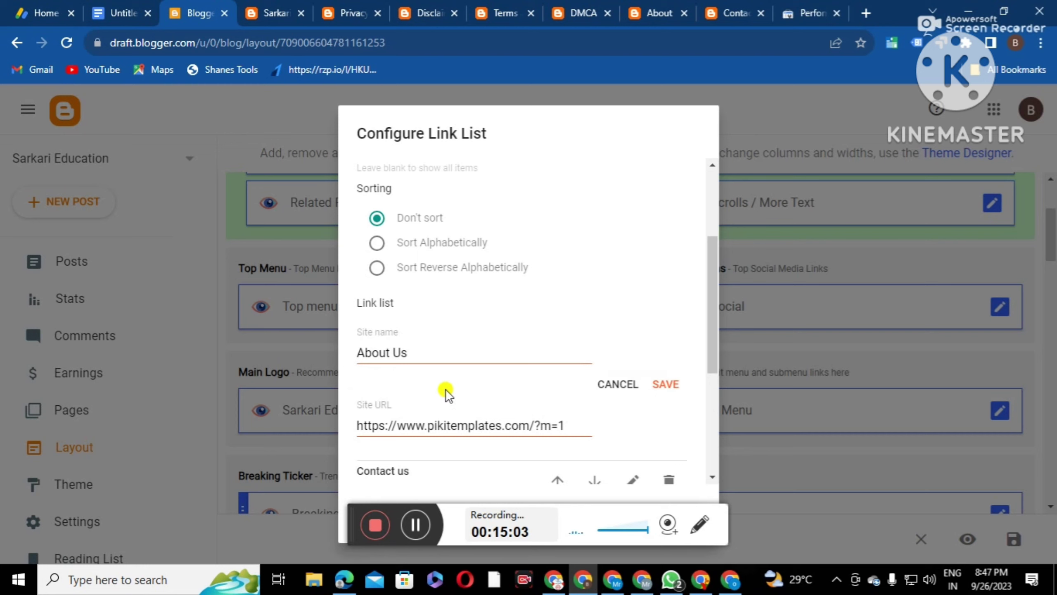
{"action": "scroll", "coordinate": [458, 383], "scroll_direction": "down", "scroll_amount": 2}
{"action": "left_click_drag", "start_coordinate": [571, 348], "coordinate": [330, 352]}
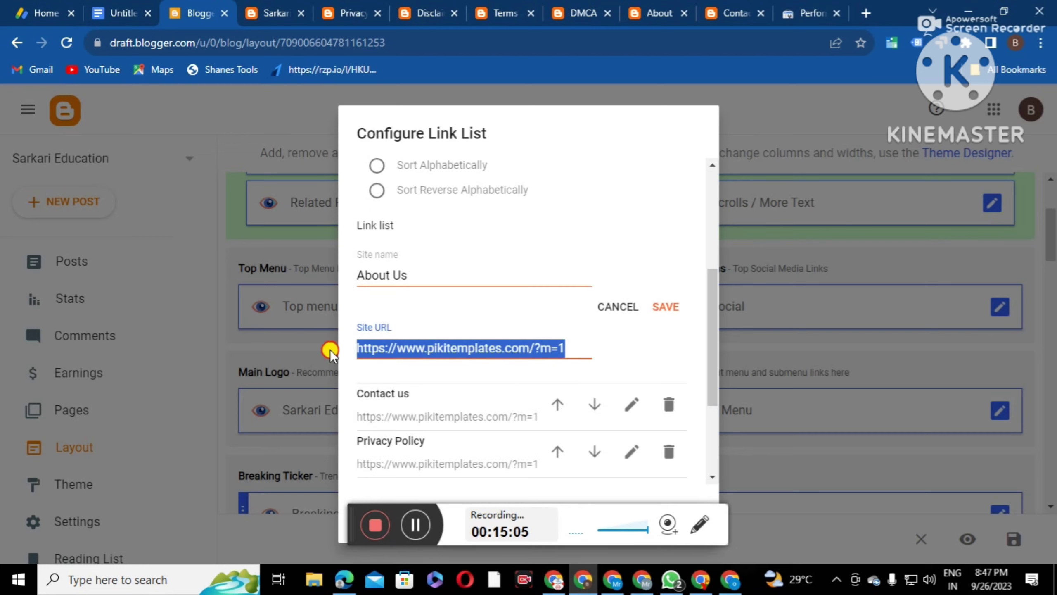
{"action": "right_click", "coordinate": [379, 339]}
{"action": "left_click", "coordinate": [400, 111]}
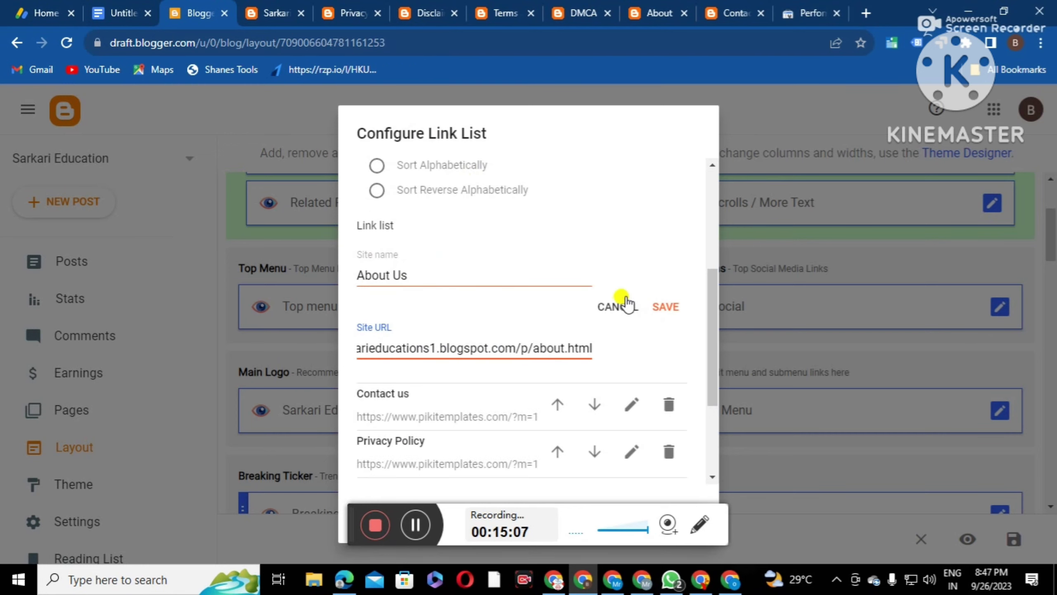
{"action": "left_click", "coordinate": [666, 307]}
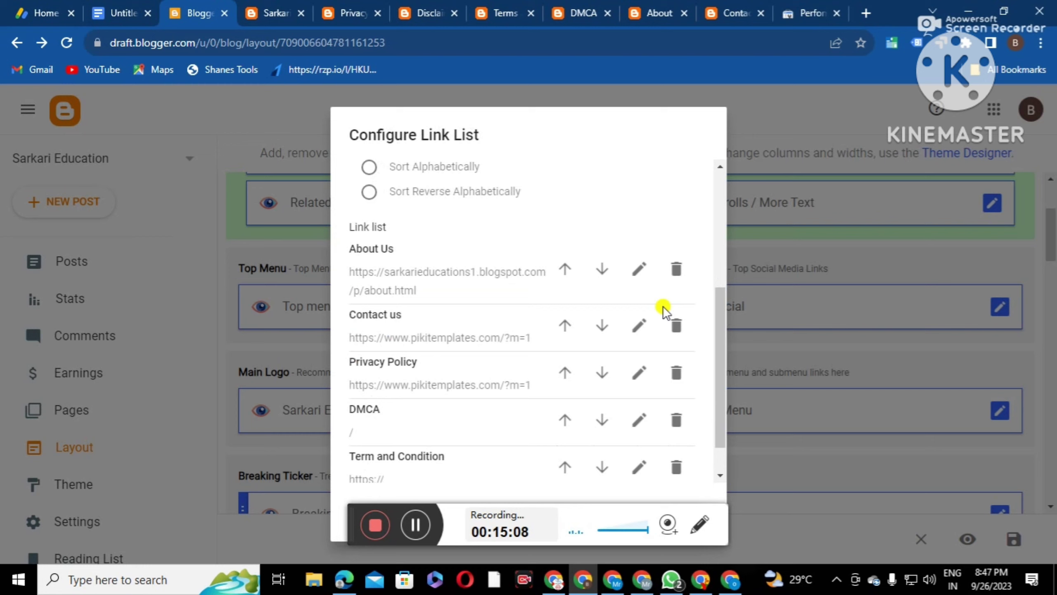
Point the Contact us link to the published contact.html page address
{"action": "left_click", "coordinate": [637, 331]}
{"action": "left_click_drag", "start_coordinate": [560, 335], "coordinate": [300, 339]}
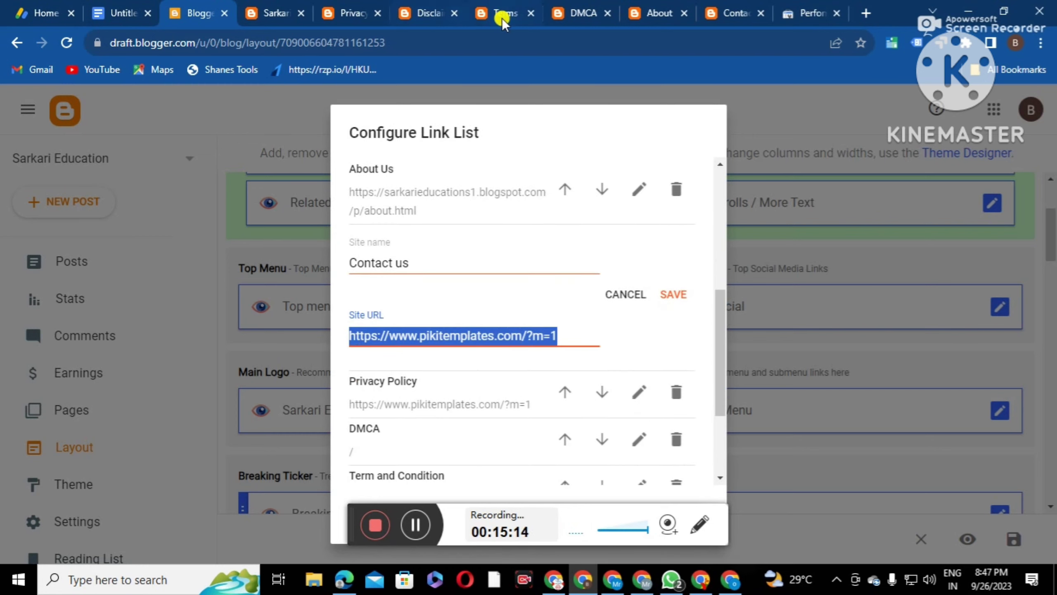
{"action": "left_click", "coordinate": [730, 10]}
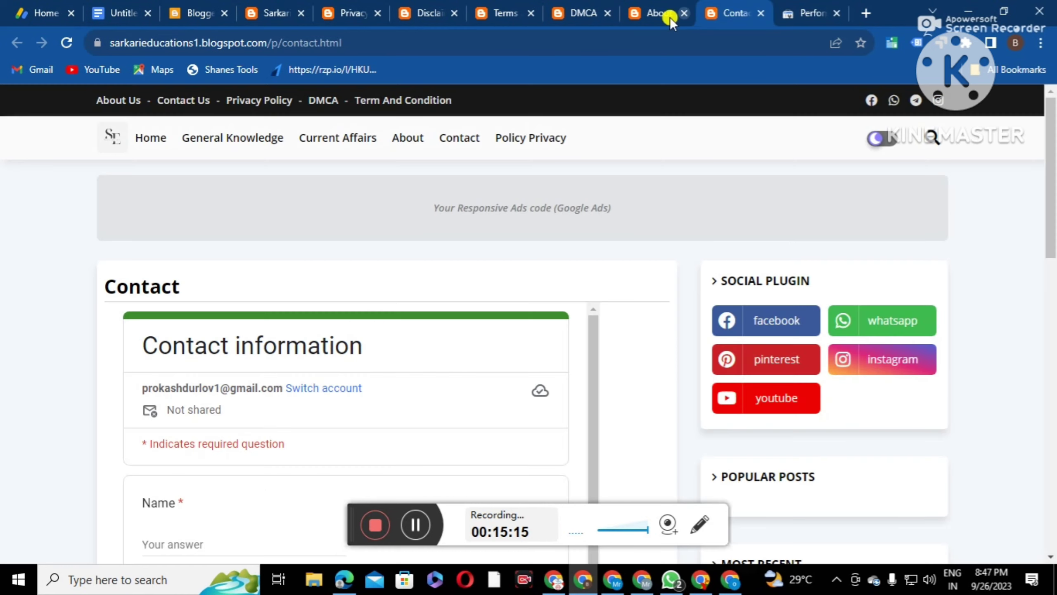
{"action": "left_click", "coordinate": [309, 44]}
{"action": "right_click", "coordinate": [309, 46]}
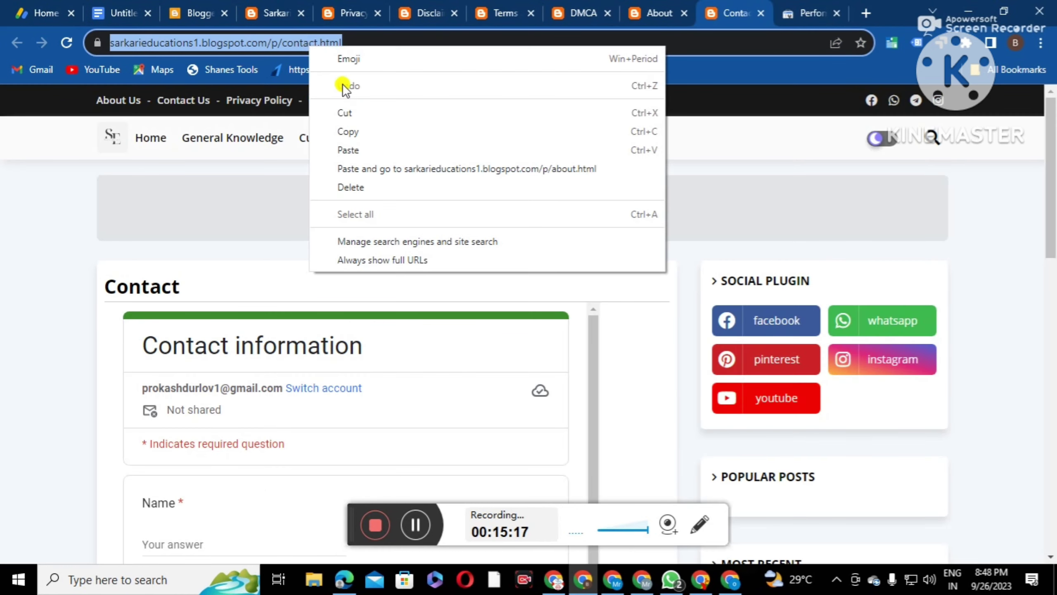
{"action": "left_click", "coordinate": [354, 132]}
{"action": "scroll", "coordinate": [291, 375], "scroll_direction": "down", "scroll_amount": 5}
{"action": "scroll", "coordinate": [263, 415], "scroll_direction": "down", "scroll_amount": 3}
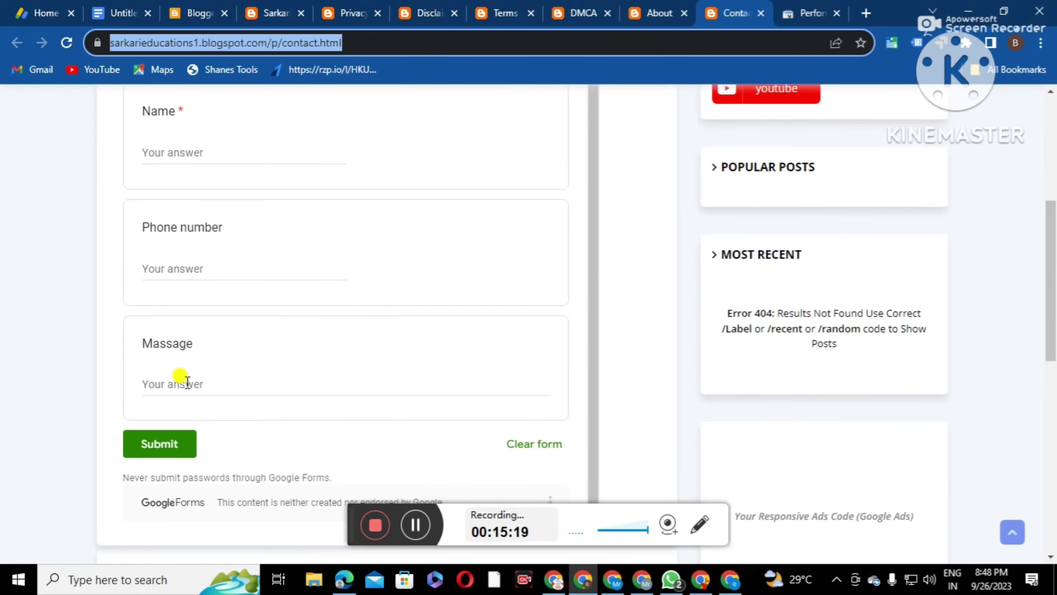
{"action": "left_click", "coordinate": [205, 10]}
{"action": "right_click", "coordinate": [386, 333]}
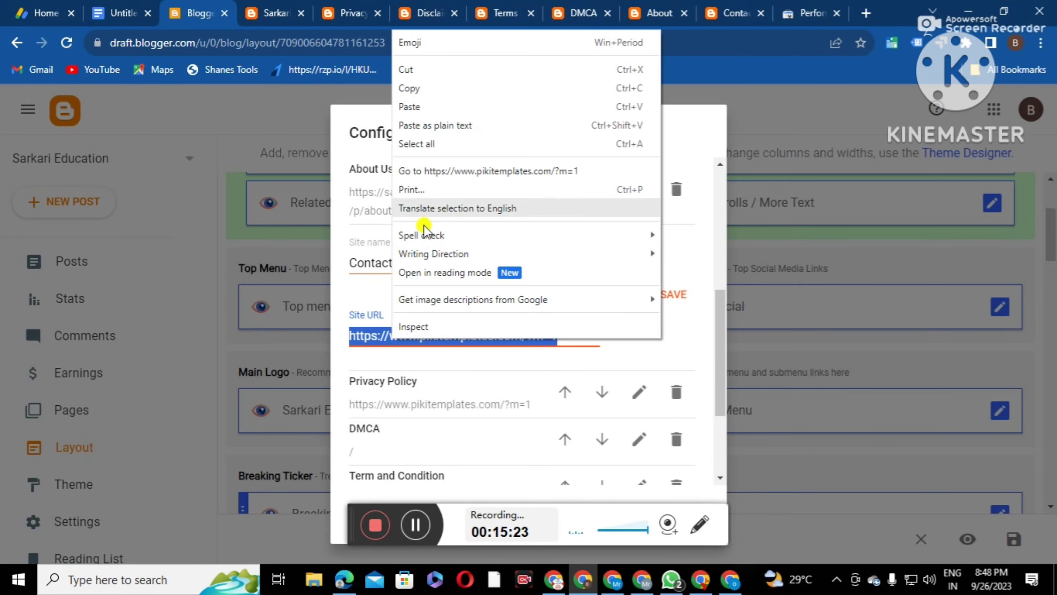
{"action": "left_click", "coordinate": [437, 109]}
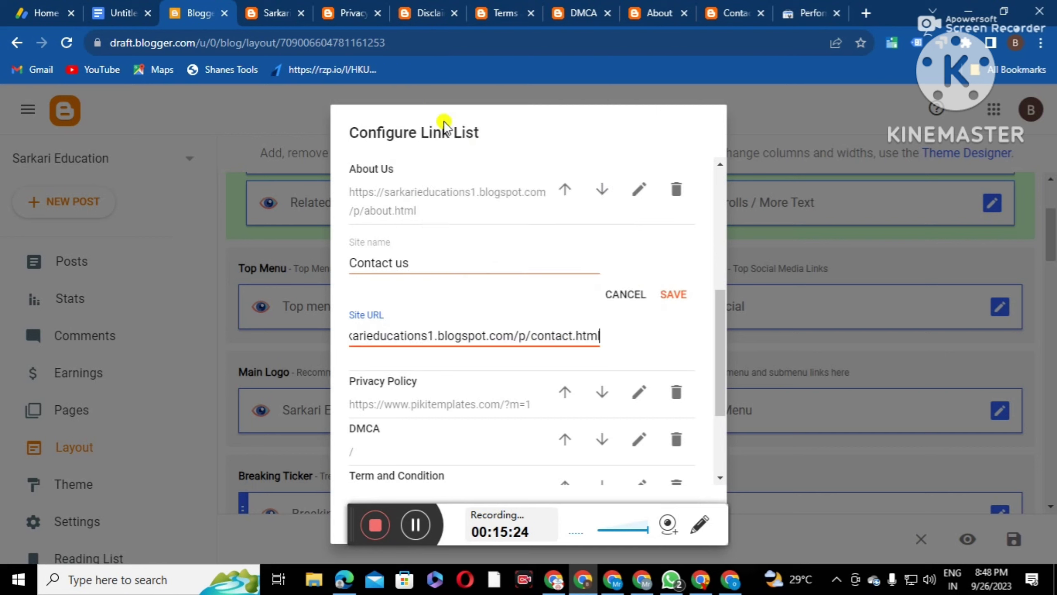
{"action": "left_click", "coordinate": [673, 294]}
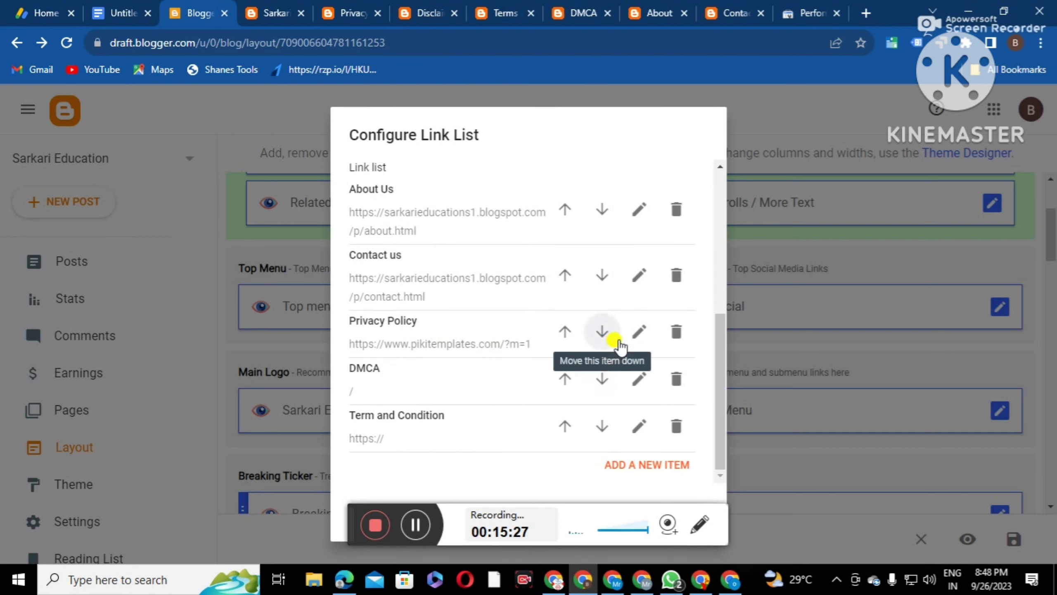
Point the Privacy Policy link to the published privacy-policy.html page address
{"action": "left_click", "coordinate": [634, 332]}
{"action": "left_click_drag", "start_coordinate": [548, 417], "coordinate": [306, 426]}
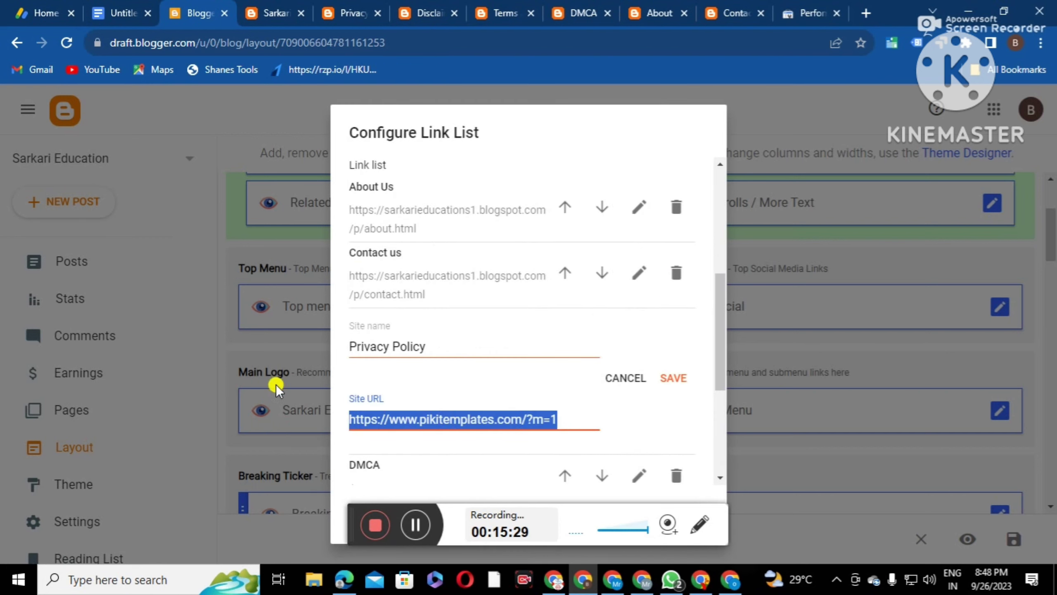
{"action": "left_click", "coordinate": [350, 15]}
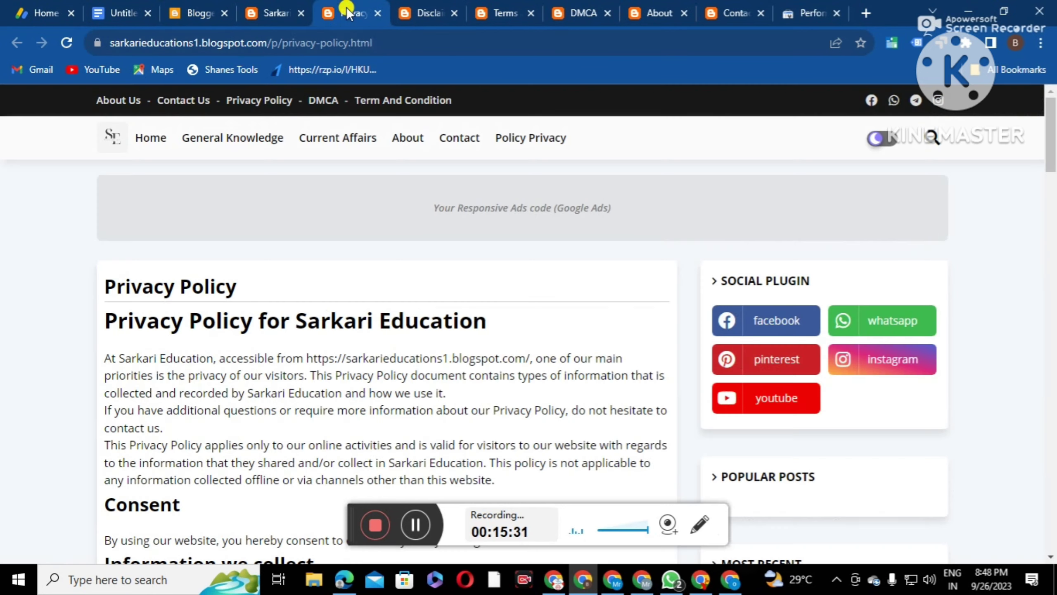
{"action": "left_click", "coordinate": [247, 42]}
{"action": "left_click", "coordinate": [301, 138]}
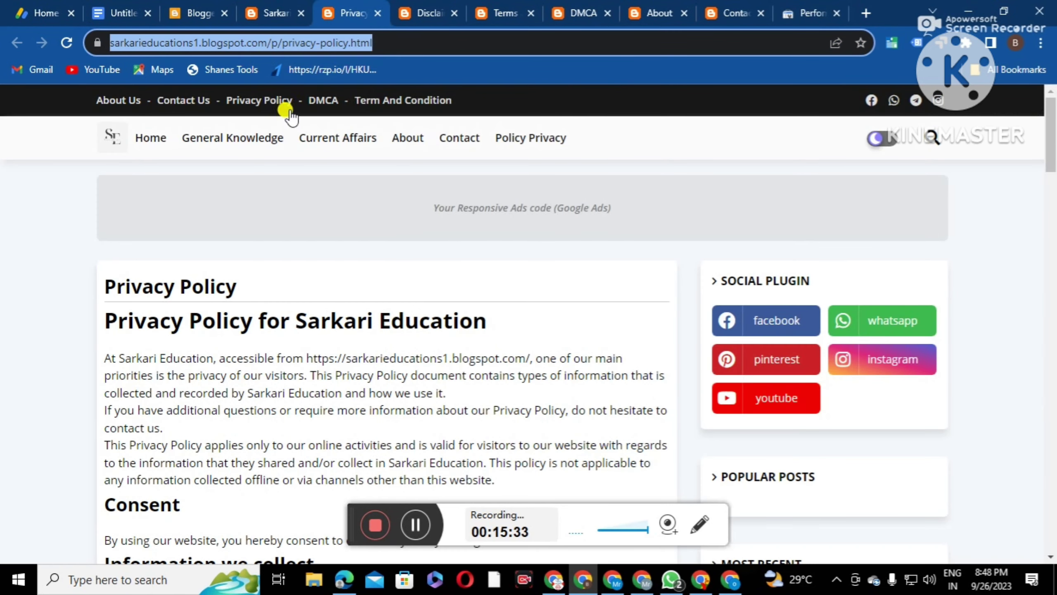
{"action": "left_click", "coordinate": [193, 15]}
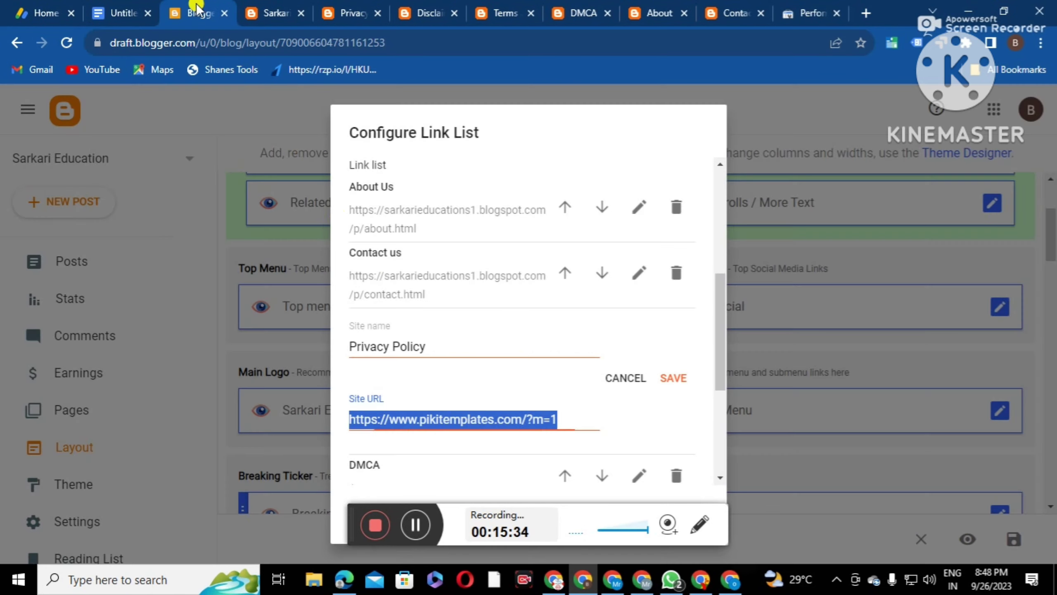
{"action": "right_click", "coordinate": [396, 415]}
{"action": "left_click", "coordinate": [420, 112]}
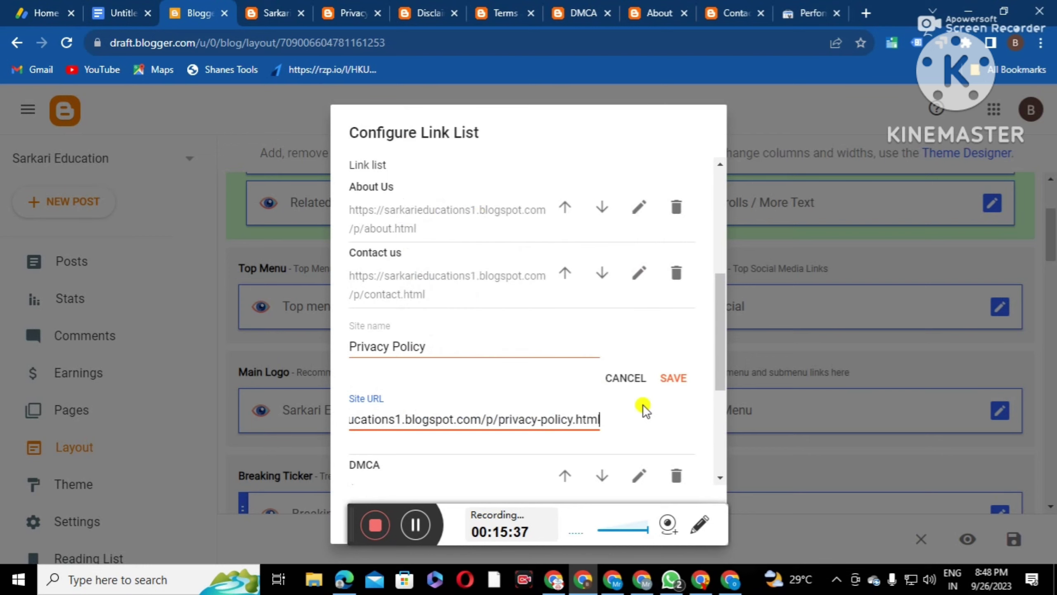
{"action": "left_click", "coordinate": [676, 379]}
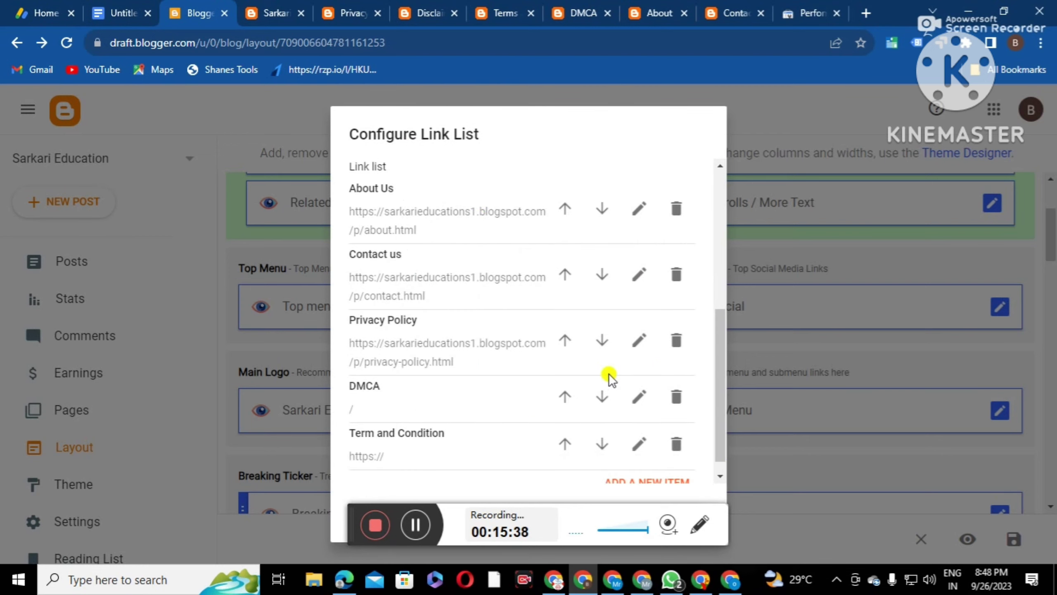
Replace the DMCA link's placeholder with the published dmca.html page address
{"action": "left_click", "coordinate": [635, 396]}
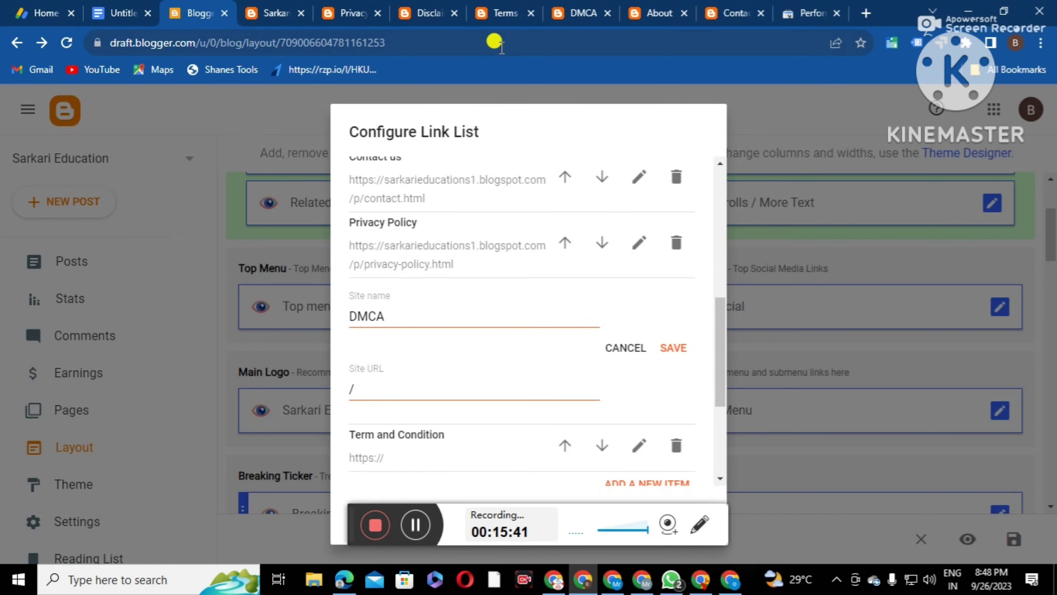
{"action": "left_click", "coordinate": [584, 9]}
{"action": "left_click", "coordinate": [270, 43]}
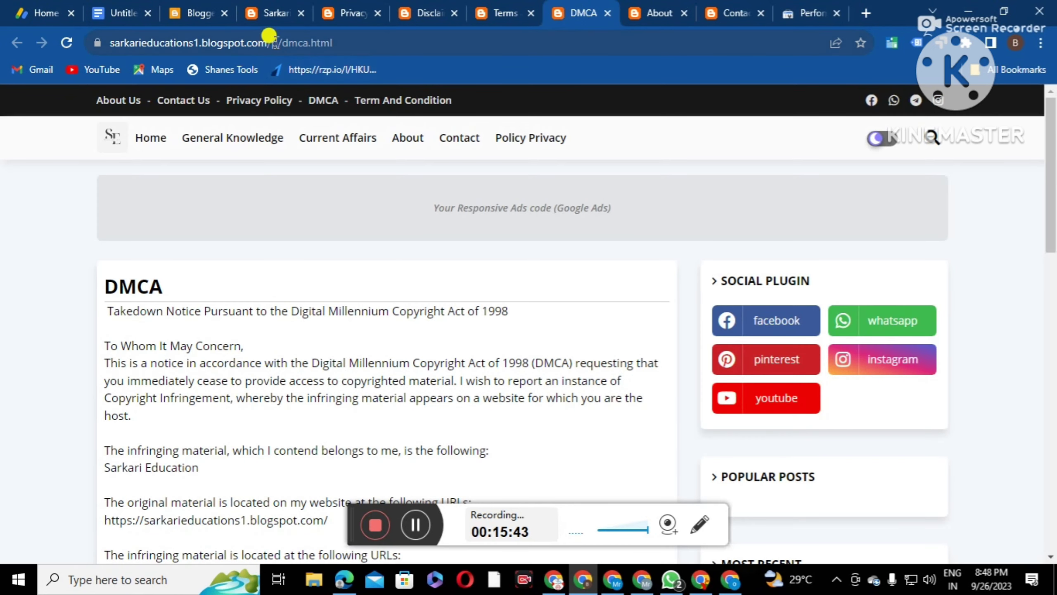
{"action": "right_click", "coordinate": [276, 43]}
{"action": "left_click", "coordinate": [322, 133]}
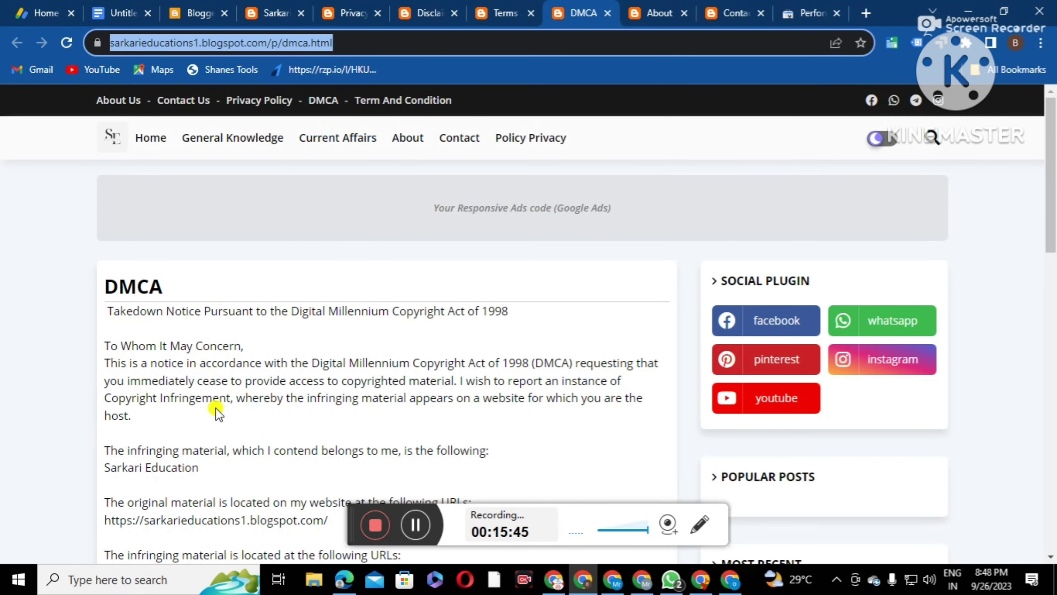
{"action": "scroll", "coordinate": [377, 385], "scroll_direction": "down", "scroll_amount": 6}
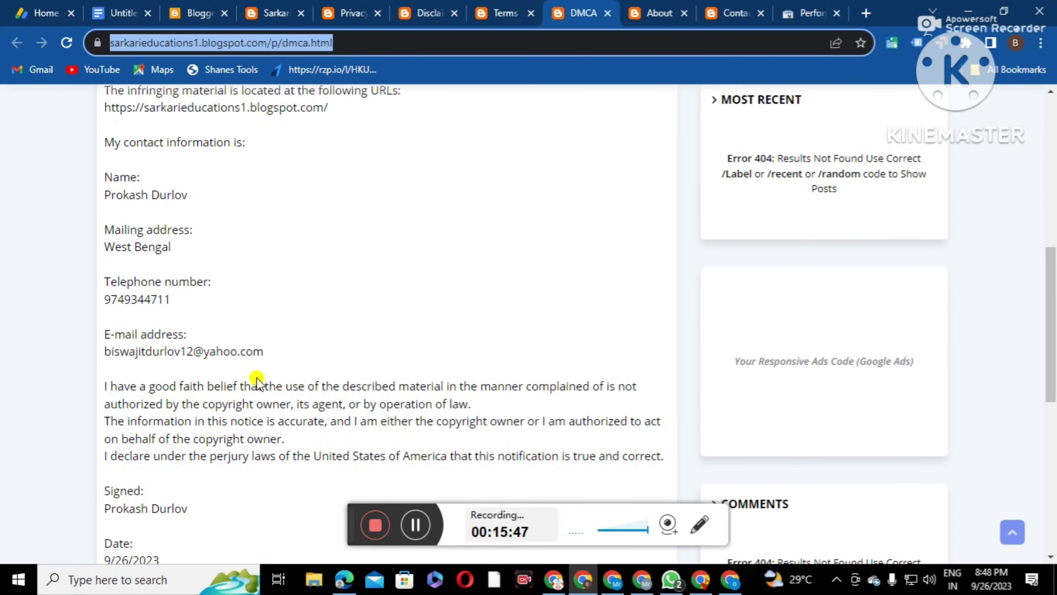
{"action": "scroll", "coordinate": [295, 378], "scroll_direction": "down", "scroll_amount": 2}
{"action": "scroll", "coordinate": [335, 381], "scroll_direction": "up", "scroll_amount": 3}
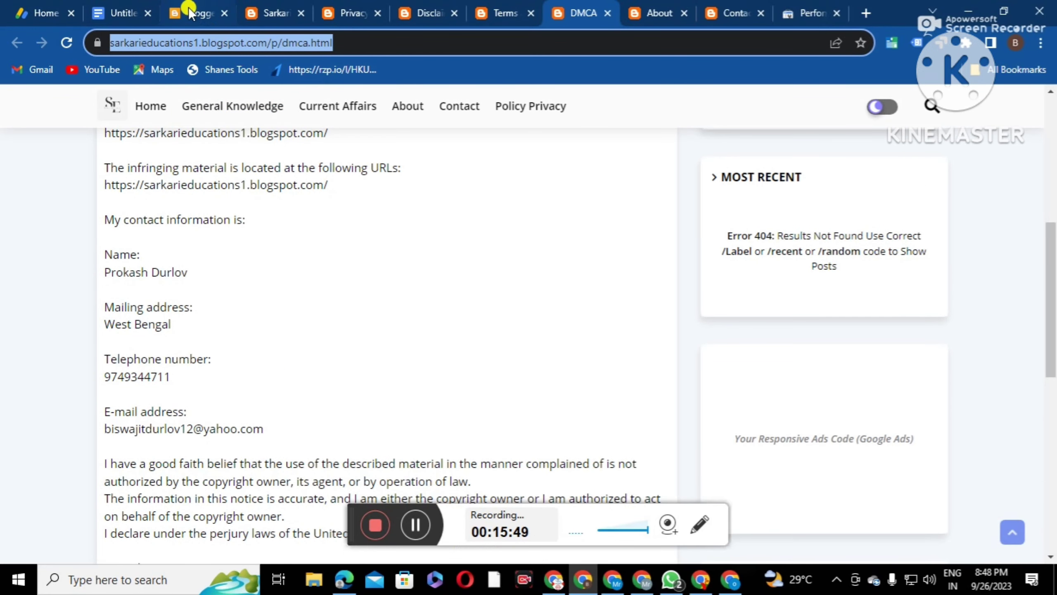
{"action": "left_click", "coordinate": [206, 16]}
{"action": "left_click_drag", "start_coordinate": [355, 389], "coordinate": [344, 390]}
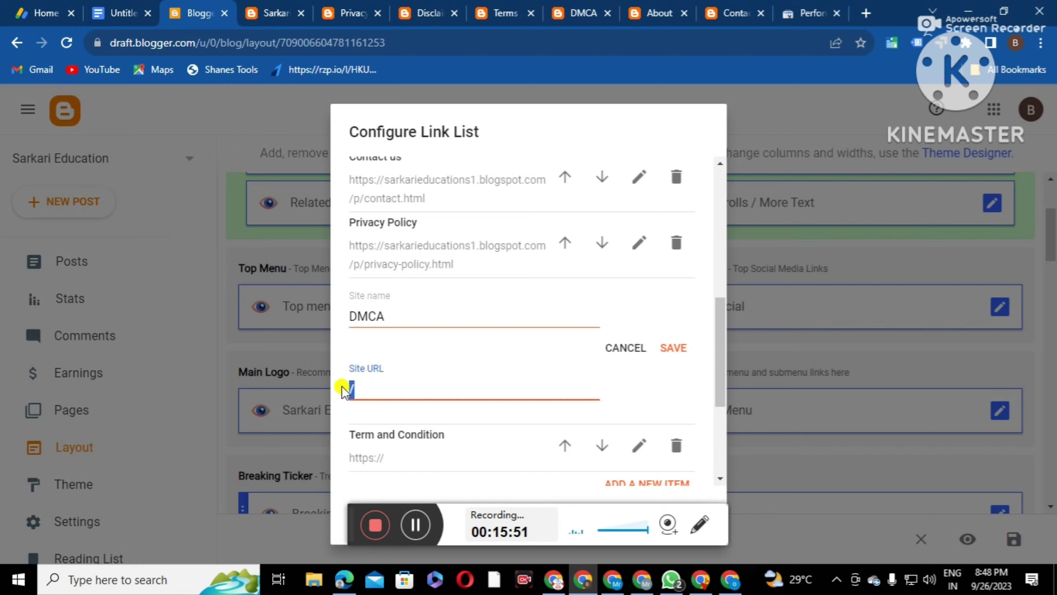
{"action": "right_click", "coordinate": [351, 388]}
{"action": "left_click", "coordinate": [393, 154]}
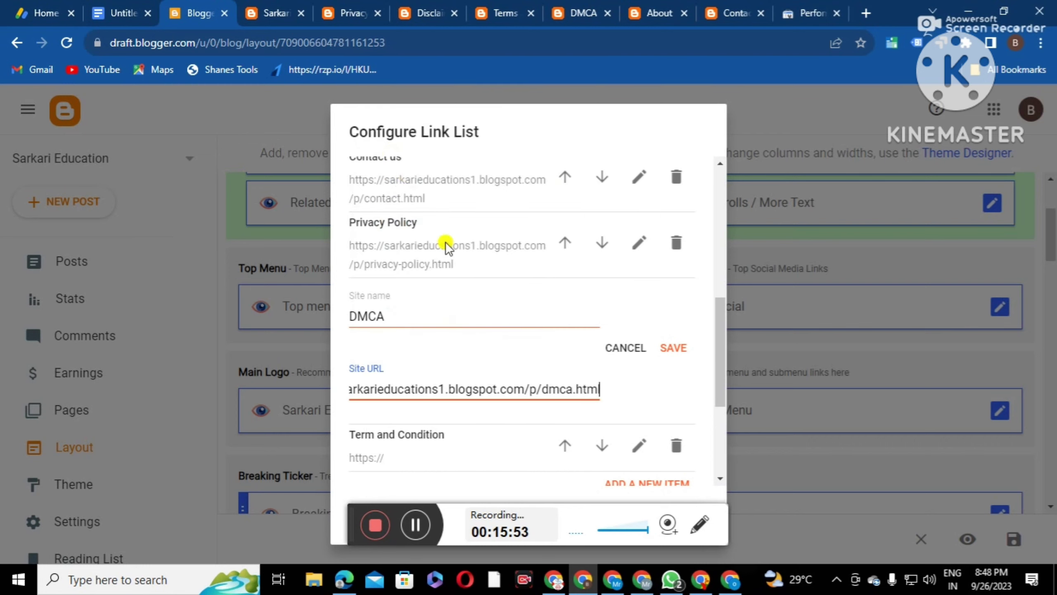
{"action": "left_click", "coordinate": [673, 348]}
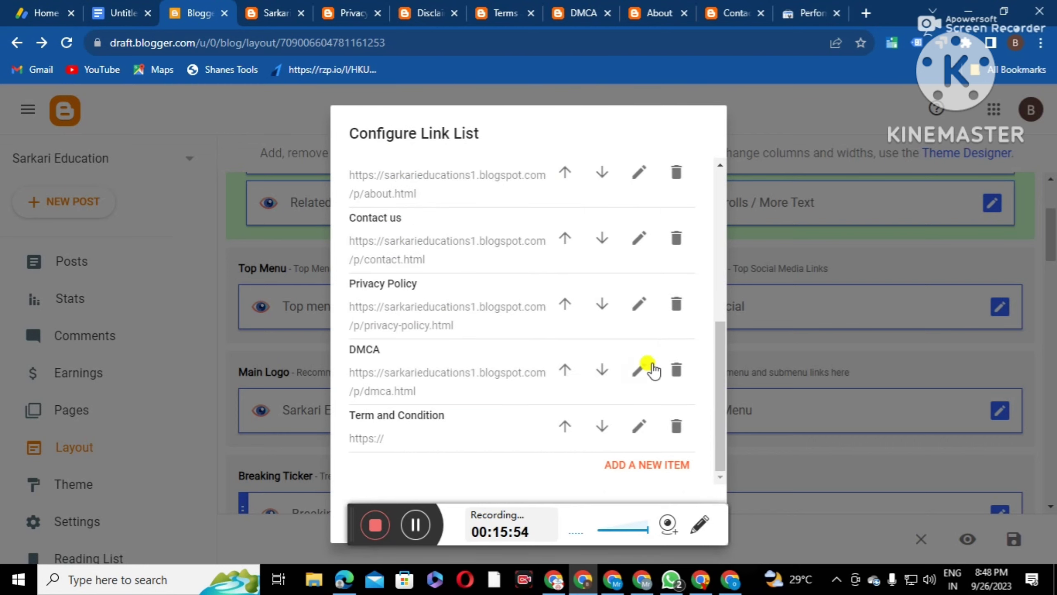
Point the Term and Condition link to the published terms-and-conditions.html page address
{"action": "left_click", "coordinate": [638, 425]}
{"action": "scroll", "coordinate": [504, 393], "scroll_direction": "down", "scroll_amount": 2}
{"action": "left_click_drag", "start_coordinate": [434, 429], "coordinate": [677, 30]}
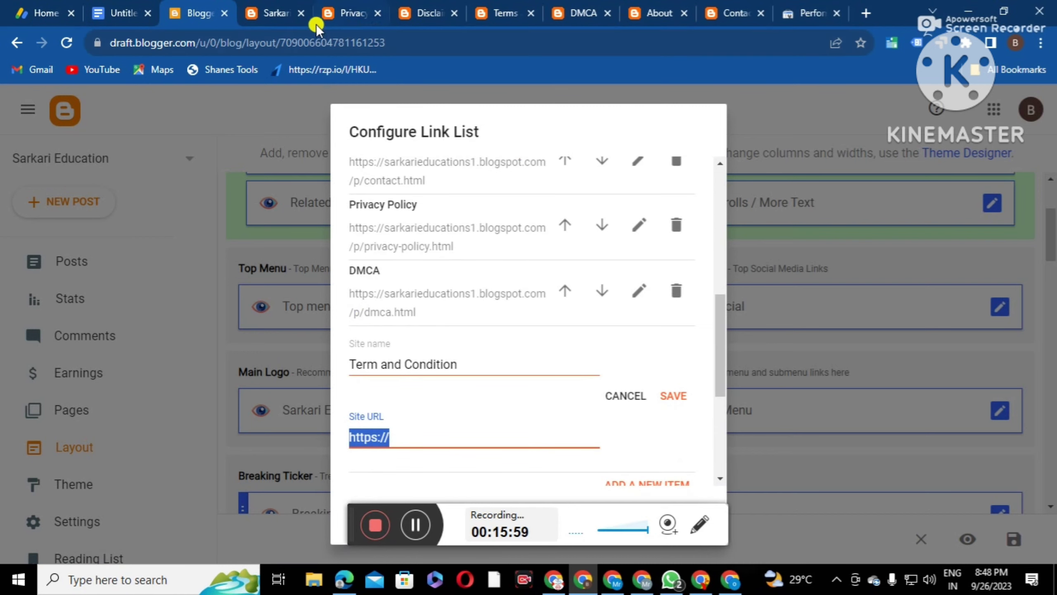
{"action": "left_click", "coordinate": [490, 12]}
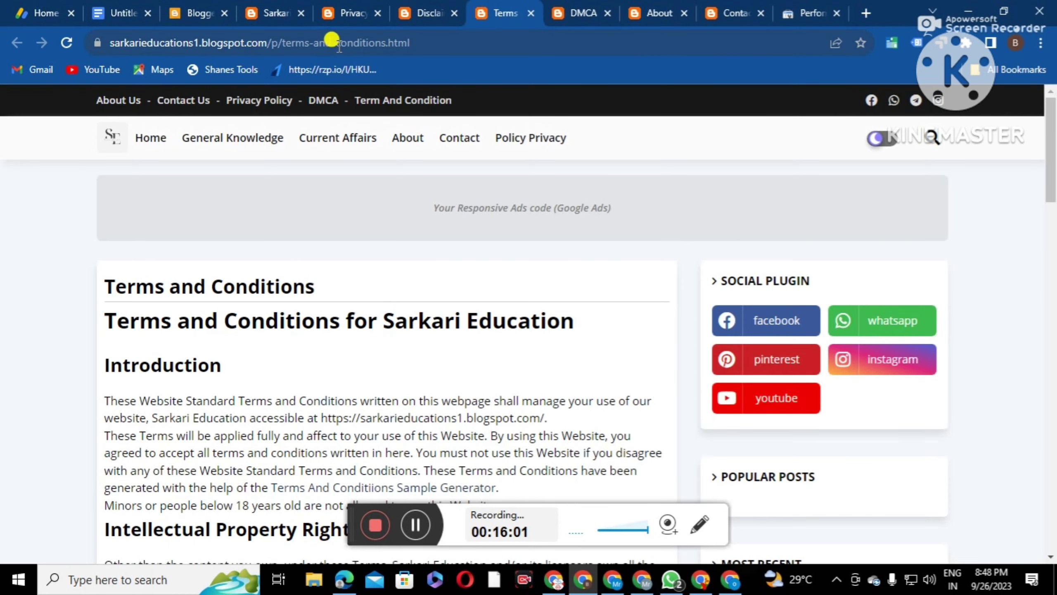
{"action": "right_click", "coordinate": [339, 46]}
{"action": "left_click", "coordinate": [380, 130]}
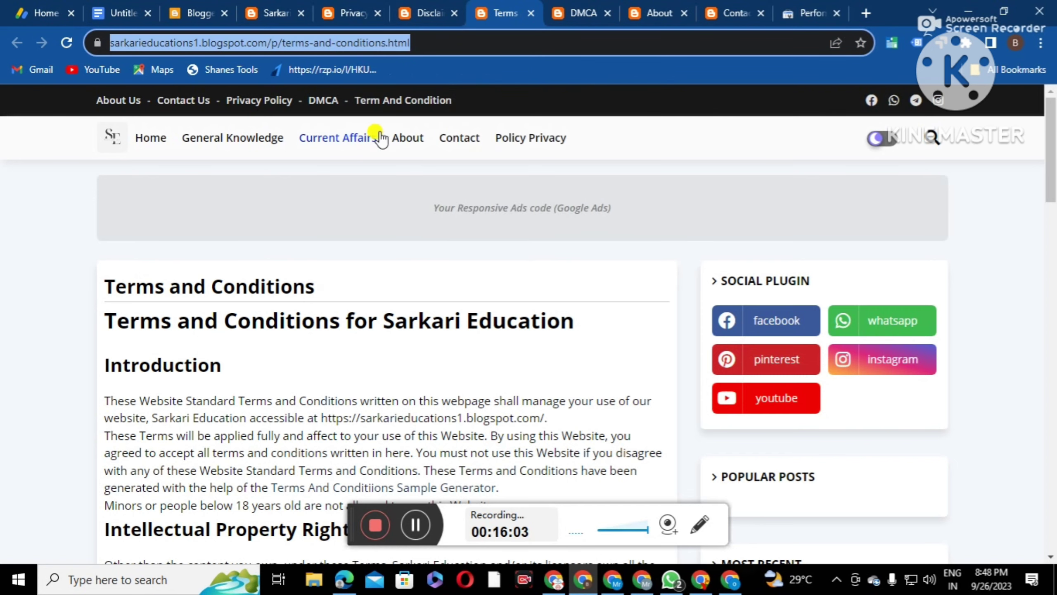
{"action": "left_click", "coordinate": [216, 20]}
{"action": "right_click", "coordinate": [372, 427]}
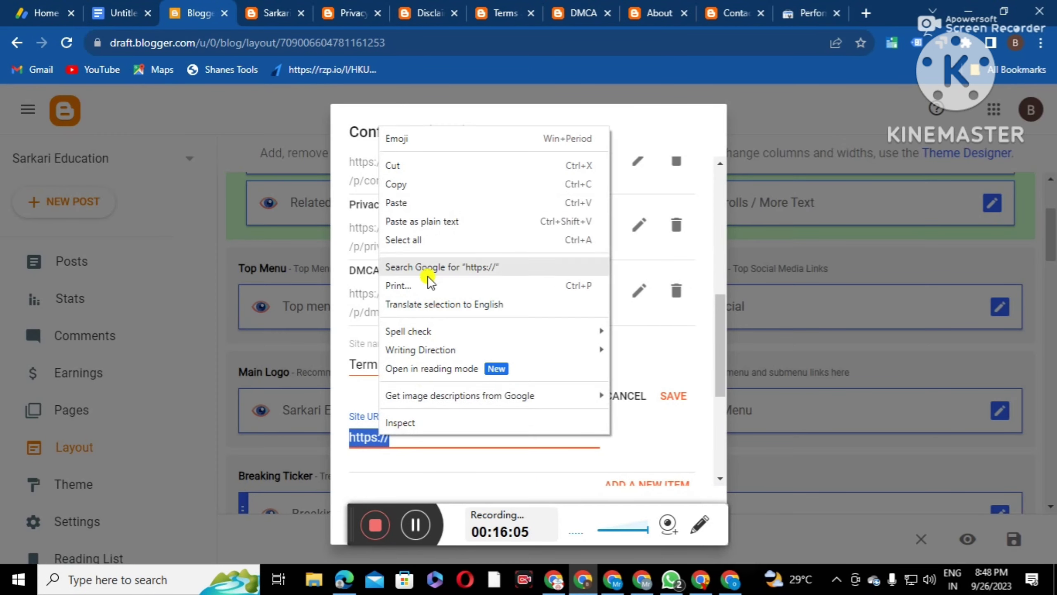
{"action": "left_click", "coordinate": [415, 199]}
{"action": "left_click", "coordinate": [674, 395]}
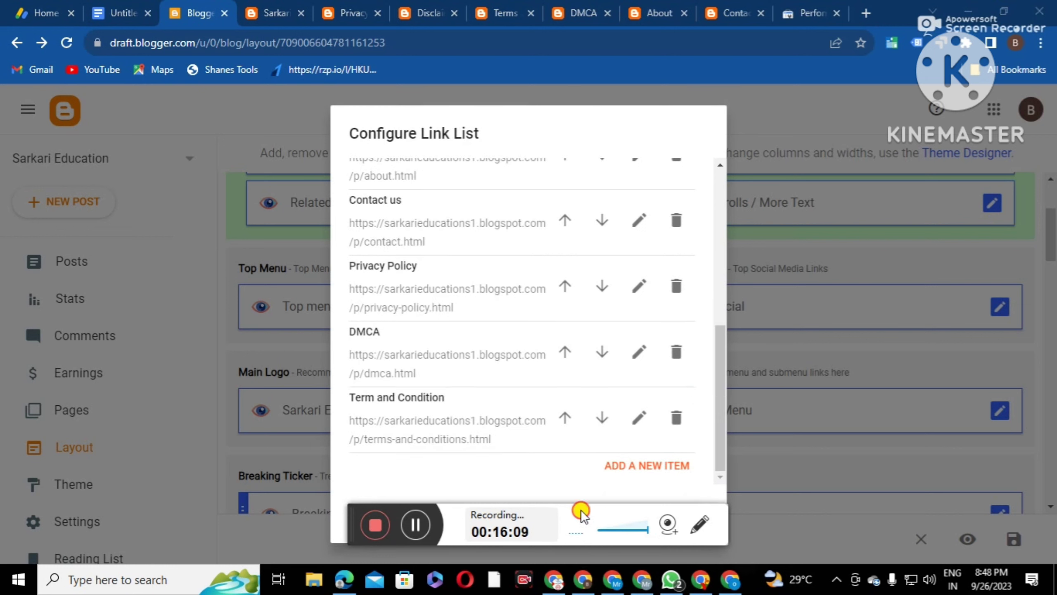
{"action": "left_click_drag", "start_coordinate": [356, 511], "coordinate": [160, 470]}
Save the Top menu link list and start a new item in the Footer Menu link list
{"action": "left_click", "coordinate": [687, 517]}
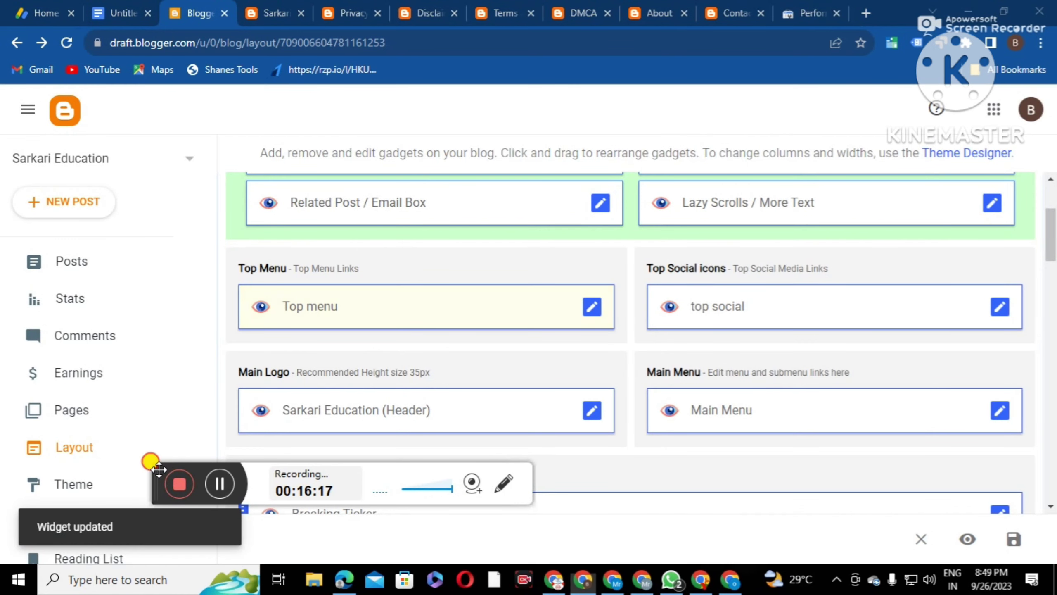
{"action": "left_click_drag", "start_coordinate": [156, 467], "coordinate": [340, 518]}
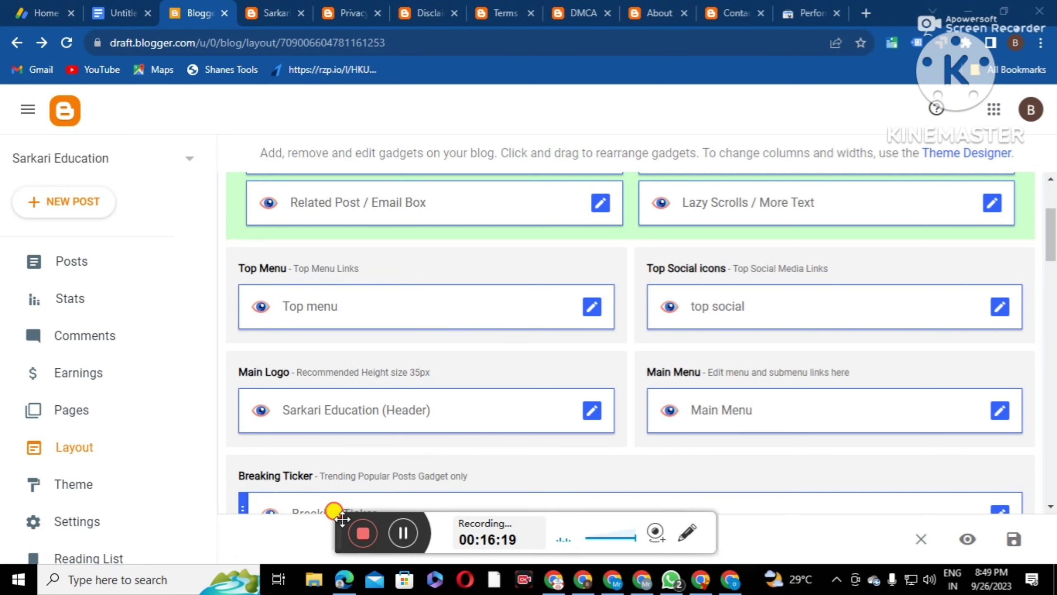
{"action": "scroll", "coordinate": [416, 344], "scroll_direction": "down", "scroll_amount": 5}
{"action": "scroll", "coordinate": [41, 496], "scroll_direction": "down", "scroll_amount": 3}
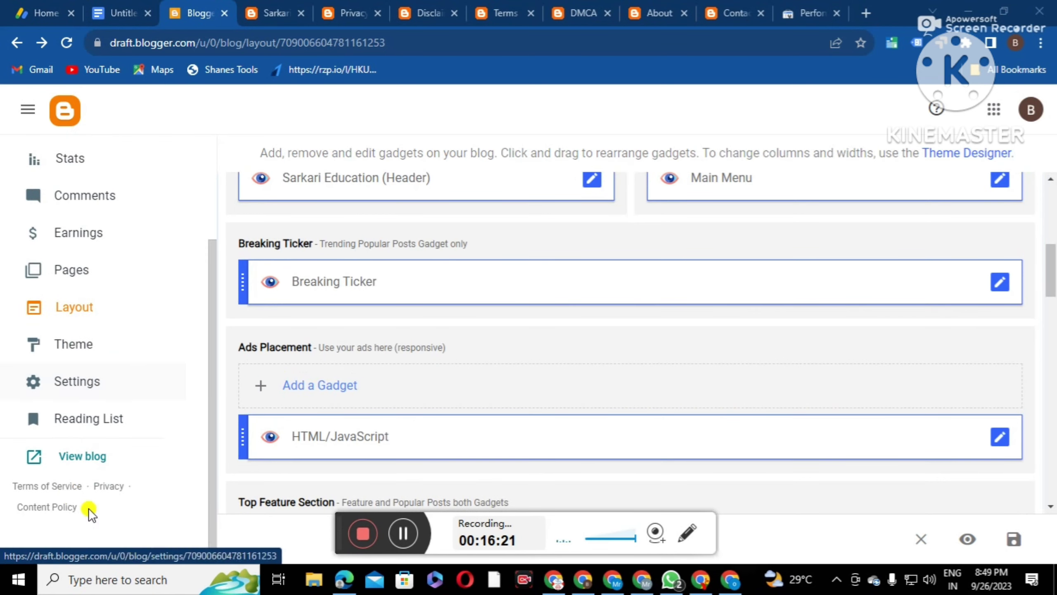
{"action": "scroll", "coordinate": [674, 349], "scroll_direction": "down", "scroll_amount": 15}
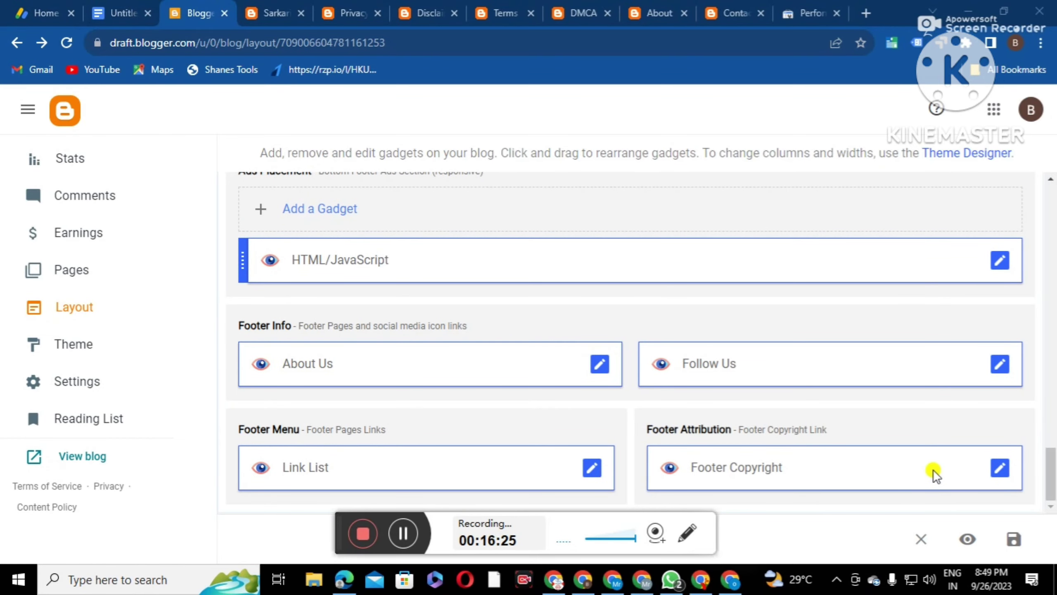
{"action": "left_click", "coordinate": [591, 466]}
{"action": "scroll", "coordinate": [497, 385], "scroll_direction": "down", "scroll_amount": 5}
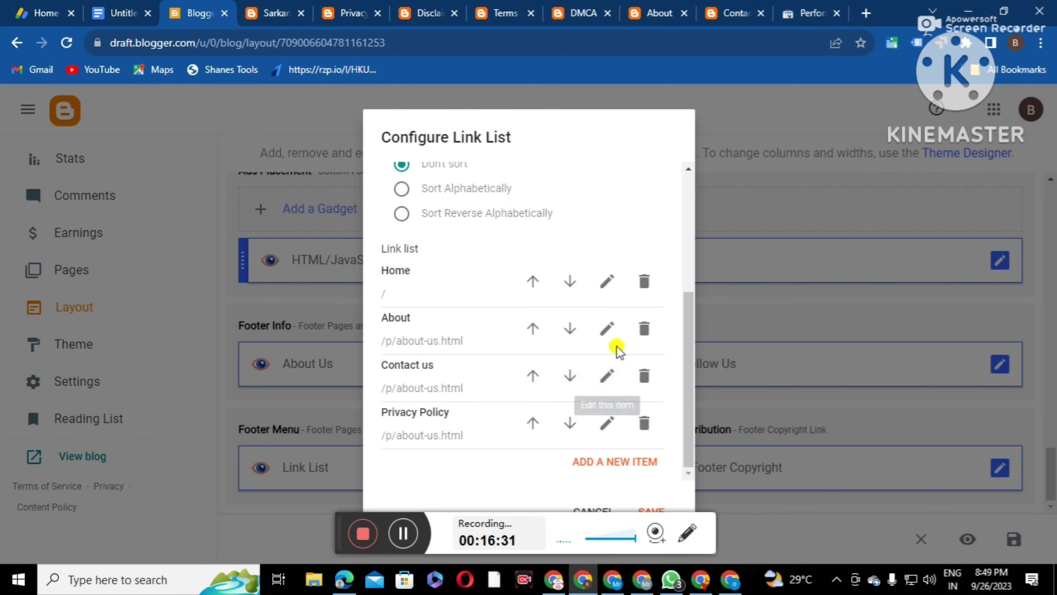
{"action": "left_click", "coordinate": [606, 461]}
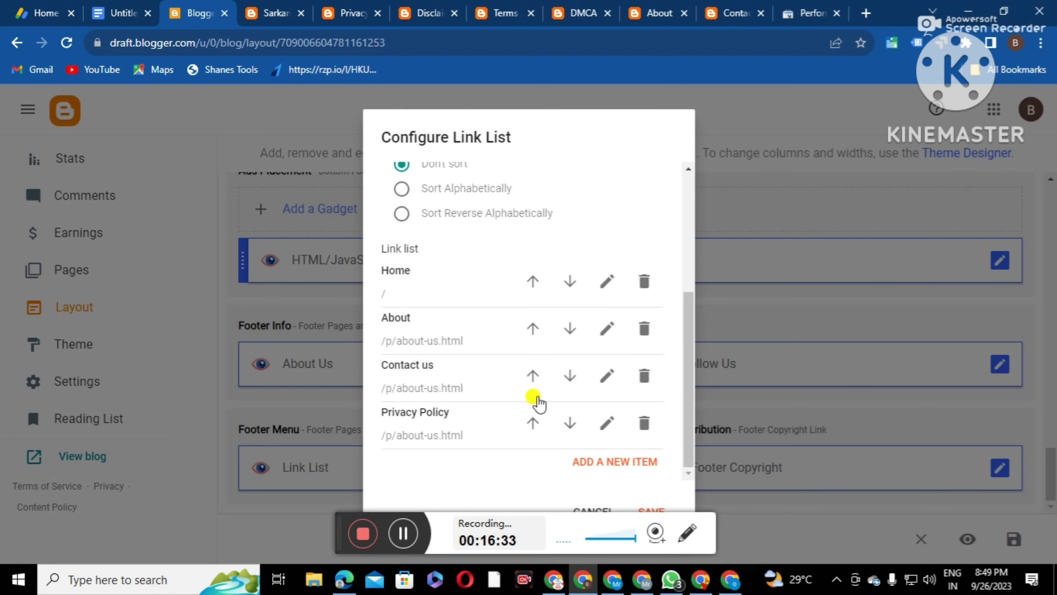
Add a footer item named DMCA with the dmca.html page address as its URL, then begin another item
{"action": "left_click", "coordinate": [417, 332]}
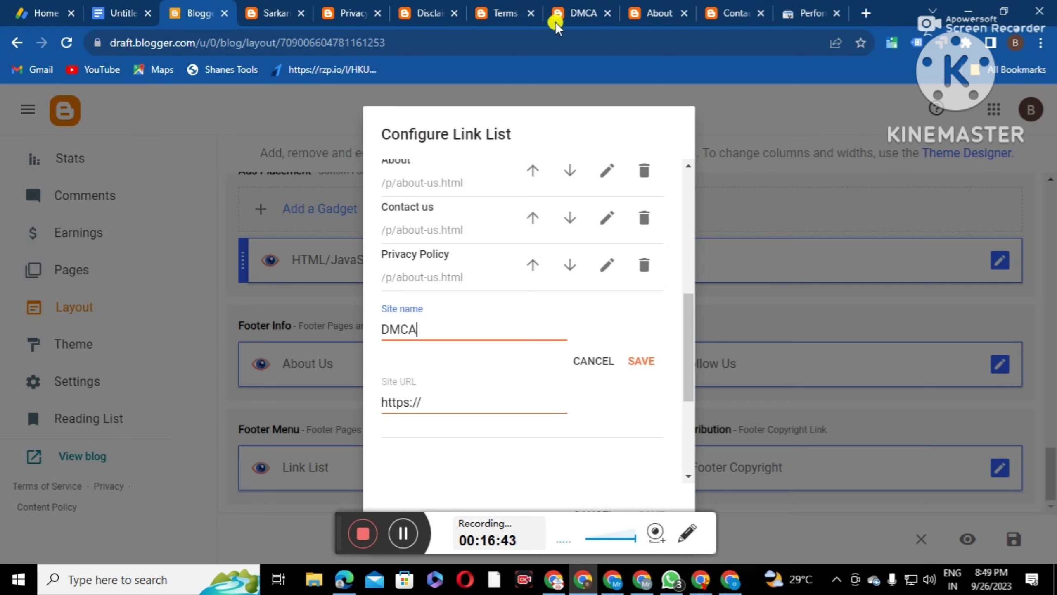
{"action": "left_click", "coordinate": [576, 12]}
{"action": "left_click", "coordinate": [284, 42]}
{"action": "right_click", "coordinate": [274, 39]}
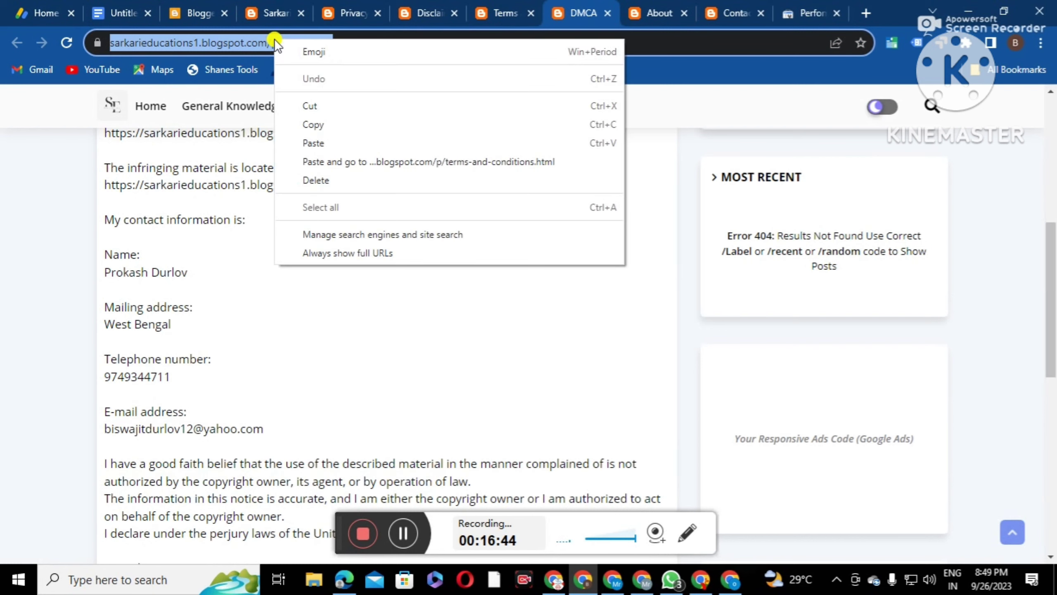
{"action": "left_click", "coordinate": [332, 125]}
{"action": "left_click", "coordinate": [191, 9]}
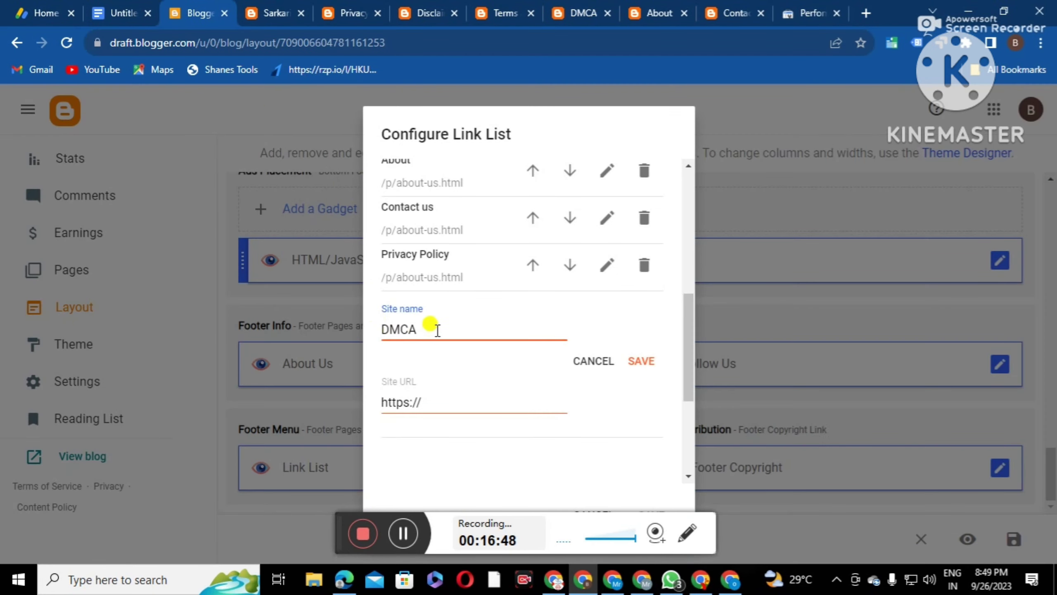
{"action": "left_click_drag", "start_coordinate": [438, 398], "coordinate": [387, 401]}
{"action": "right_click", "coordinate": [418, 406]}
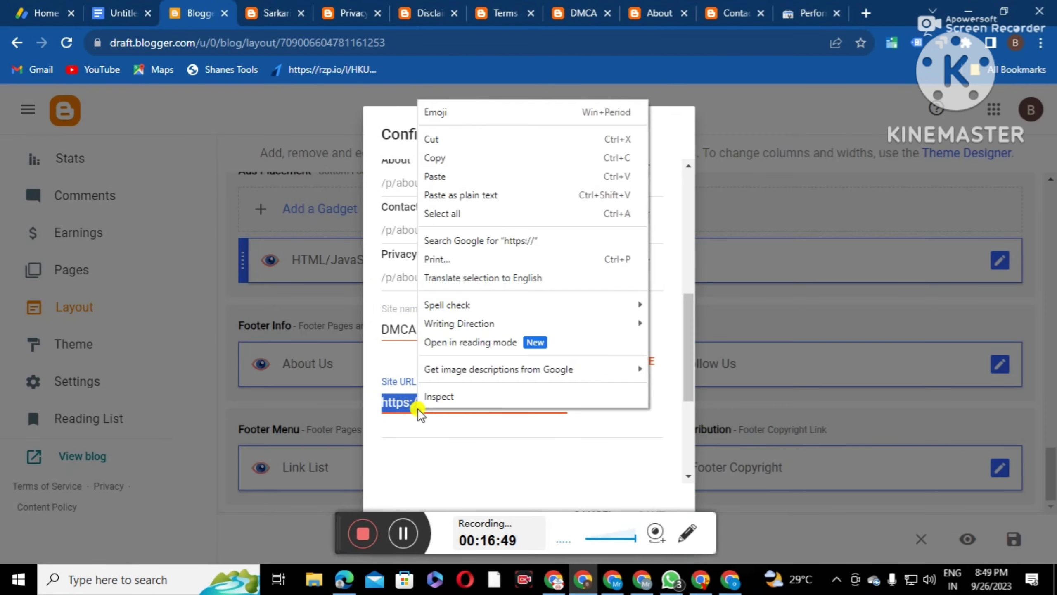
{"action": "left_click", "coordinate": [458, 179]}
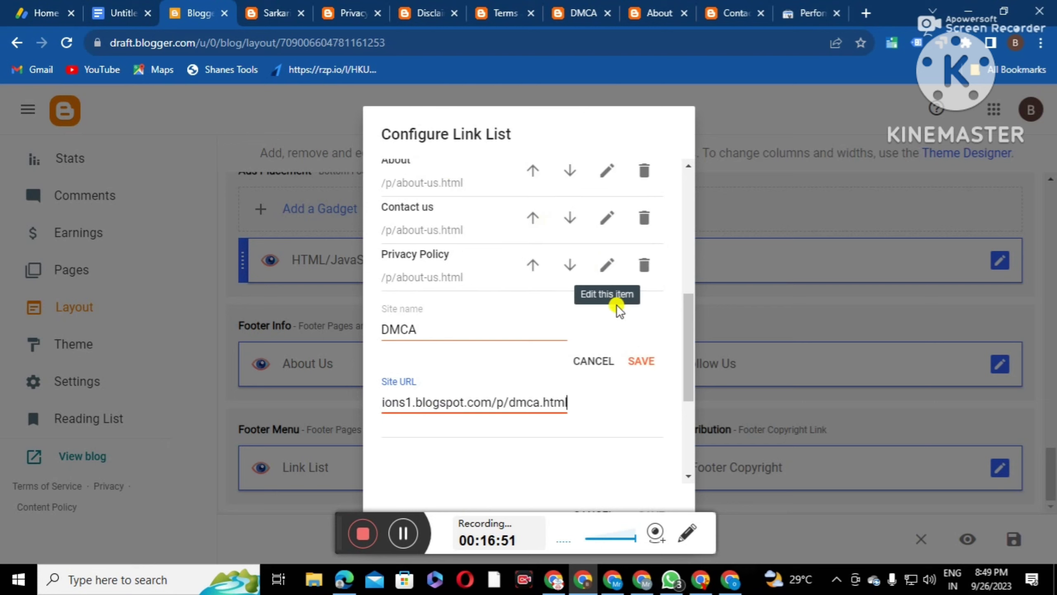
{"action": "left_click", "coordinate": [644, 361]}
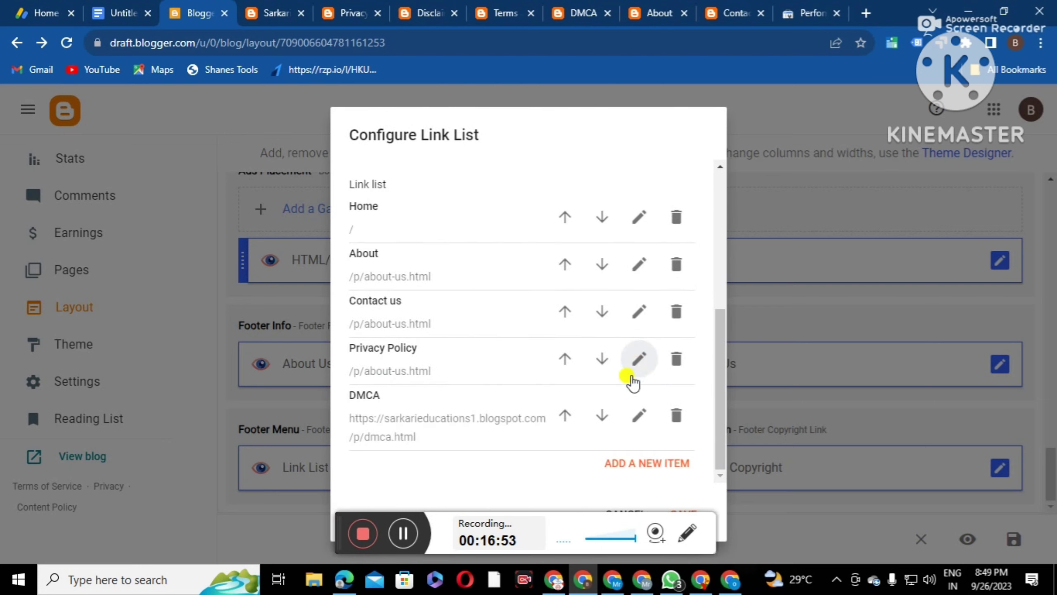
{"action": "left_click", "coordinate": [651, 463]}
{"action": "scroll", "coordinate": [501, 396], "scroll_direction": "down", "scroll_amount": 3}
Point the new Term and Condition link to the full terms-and-conditions.html page address and save it
{"action": "left_click", "coordinate": [364, 332]}
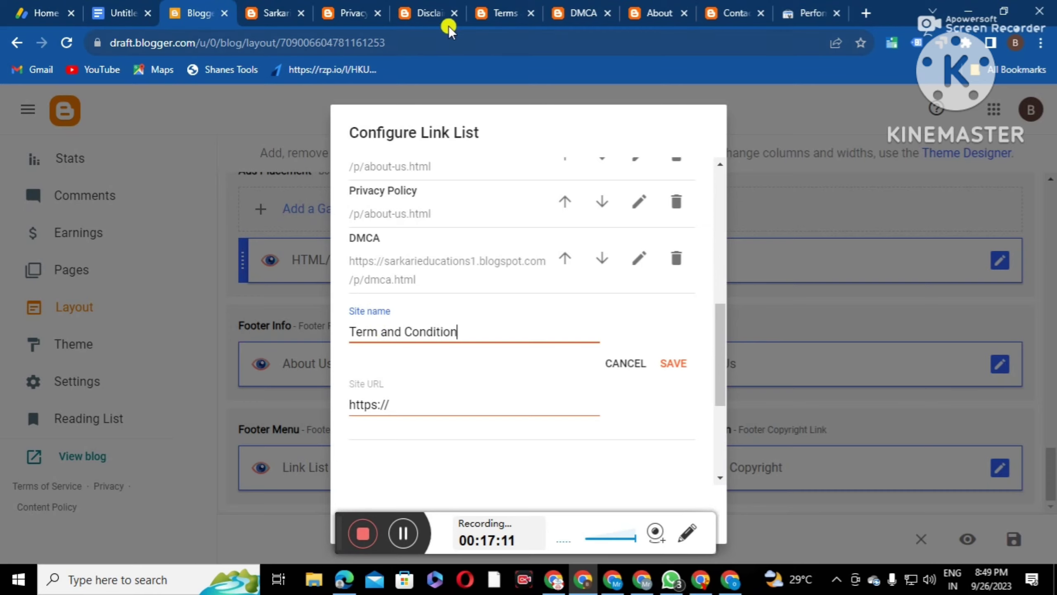
{"action": "left_click", "coordinate": [503, 12]}
{"action": "right_click", "coordinate": [367, 43]}
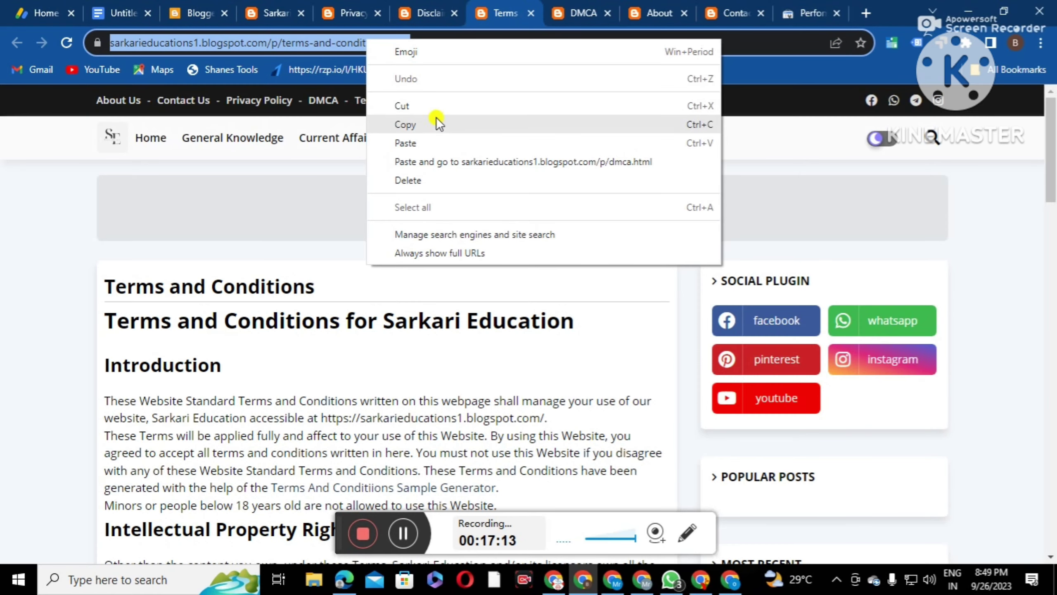
{"action": "left_click", "coordinate": [435, 122]}
{"action": "left_click", "coordinate": [185, 12]}
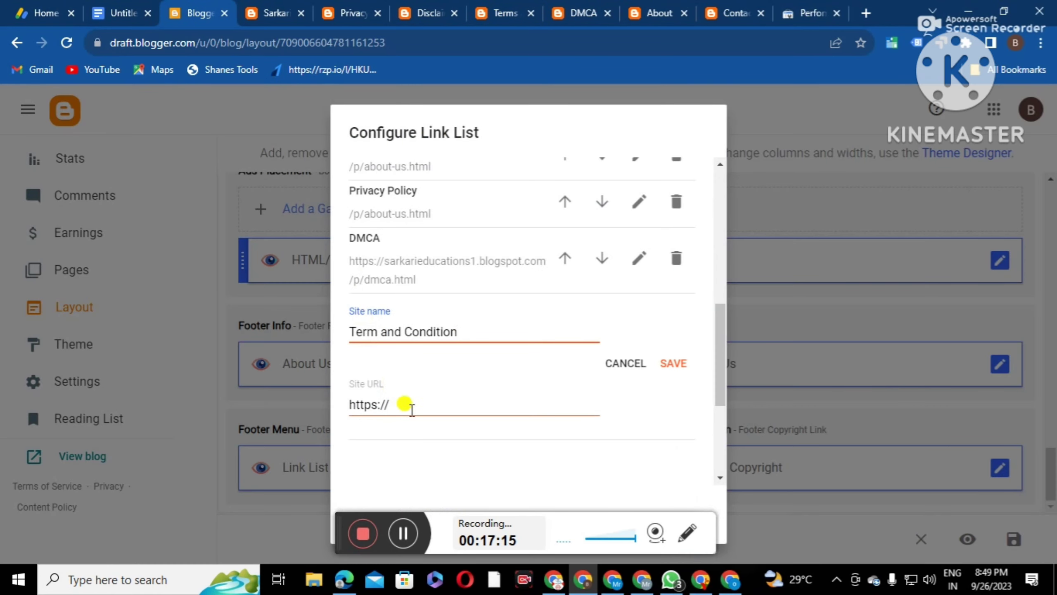
{"action": "left_click_drag", "start_coordinate": [393, 405], "coordinate": [354, 404]}
{"action": "right_click", "coordinate": [375, 404]}
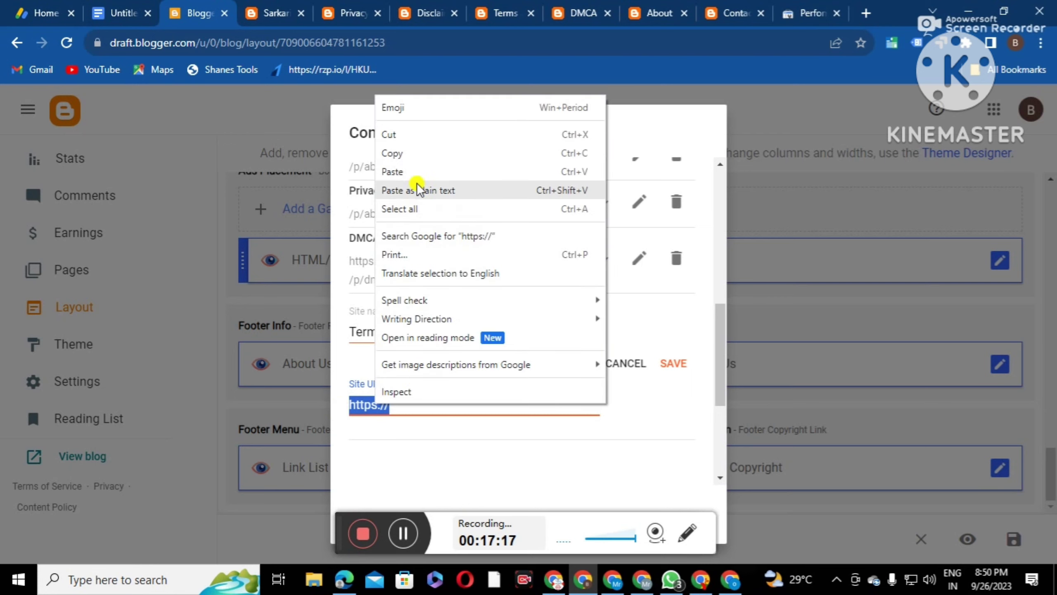
{"action": "left_click", "coordinate": [417, 171]}
{"action": "left_click", "coordinate": [672, 362]}
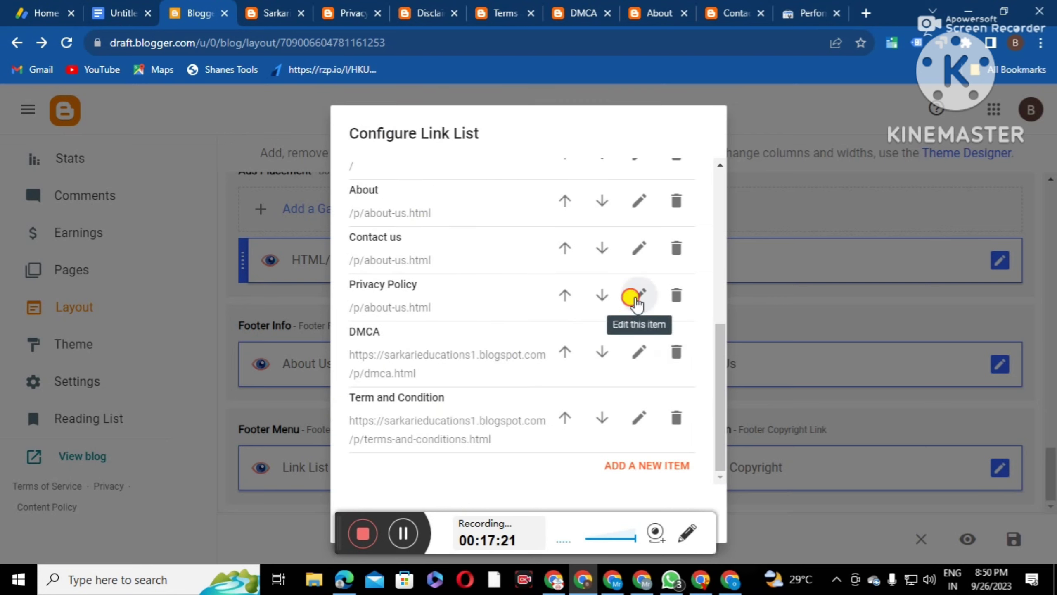
Replace the Privacy Policy link's old URL with the full privacy policy page address
{"action": "left_click", "coordinate": [636, 303]}
{"action": "left_click_drag", "start_coordinate": [468, 380], "coordinate": [305, 392]}
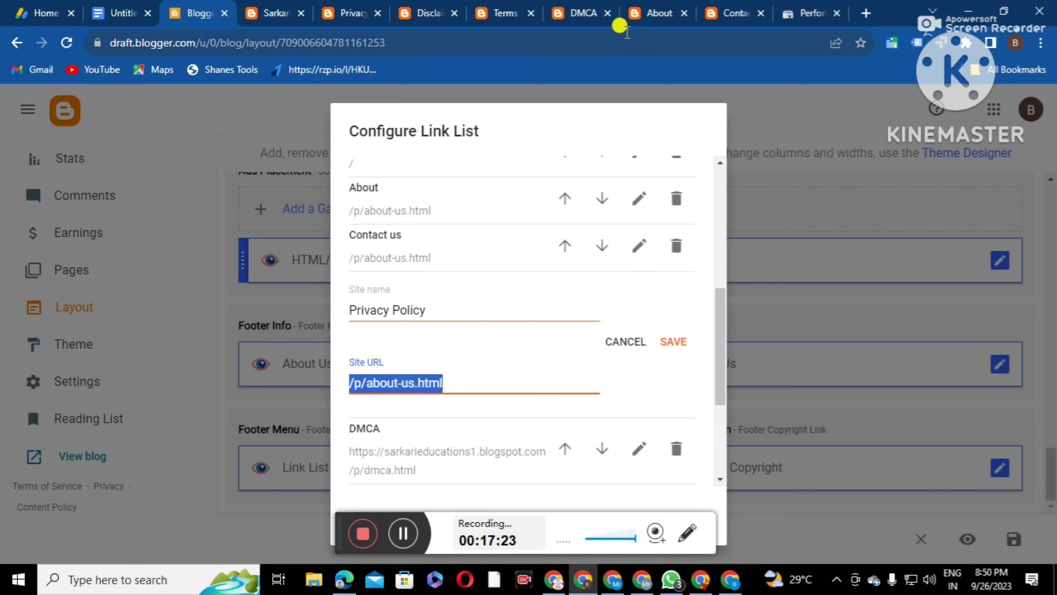
{"action": "left_click", "coordinate": [348, 12]}
{"action": "left_click", "coordinate": [286, 47]}
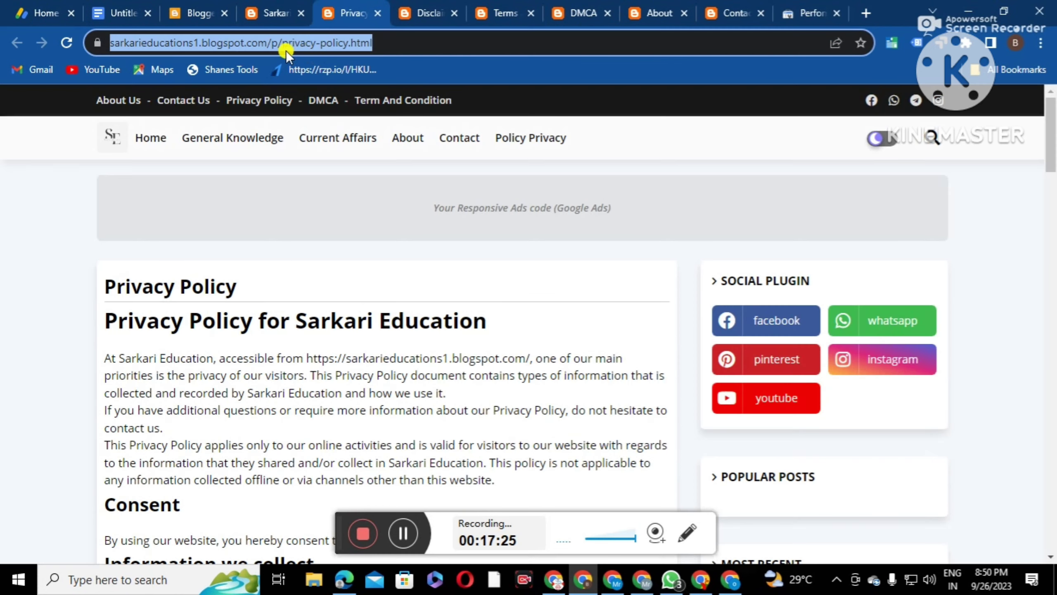
{"action": "left_click", "coordinate": [282, 45]}
{"action": "right_click", "coordinate": [283, 45]}
{"action": "double_click", "coordinate": [318, 42]}
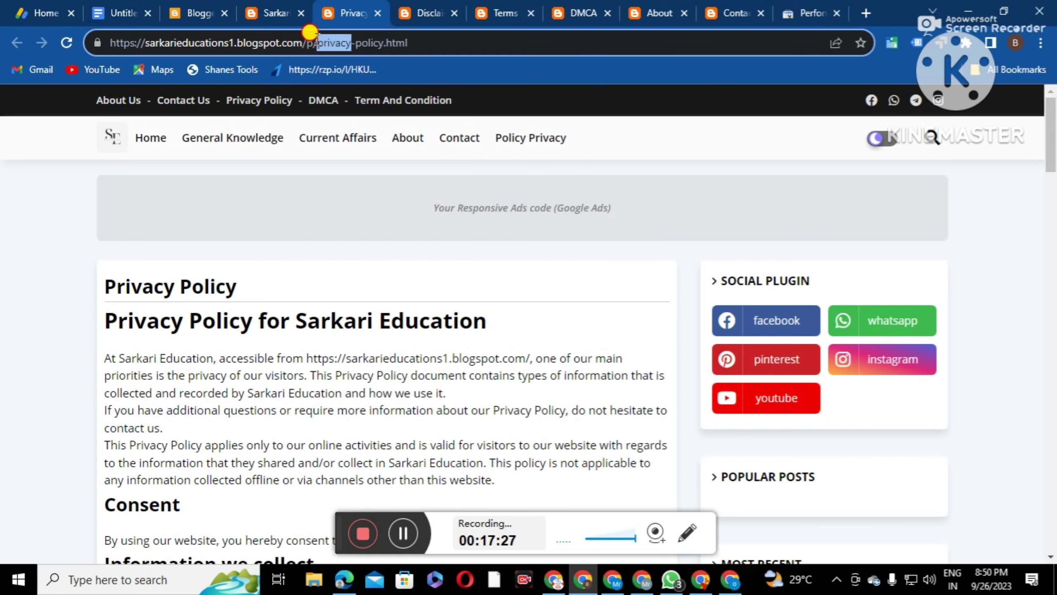
{"action": "left_click", "coordinate": [315, 38]}
{"action": "right_click", "coordinate": [316, 38]}
{"action": "left_click", "coordinate": [375, 125]}
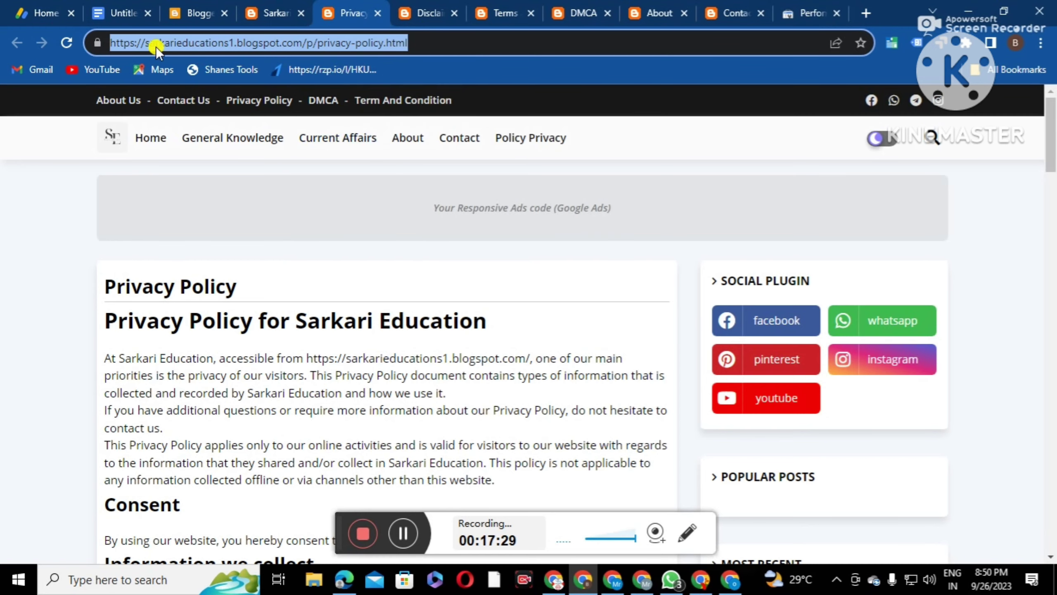
{"action": "left_click", "coordinate": [196, 13]}
{"action": "right_click", "coordinate": [388, 377]}
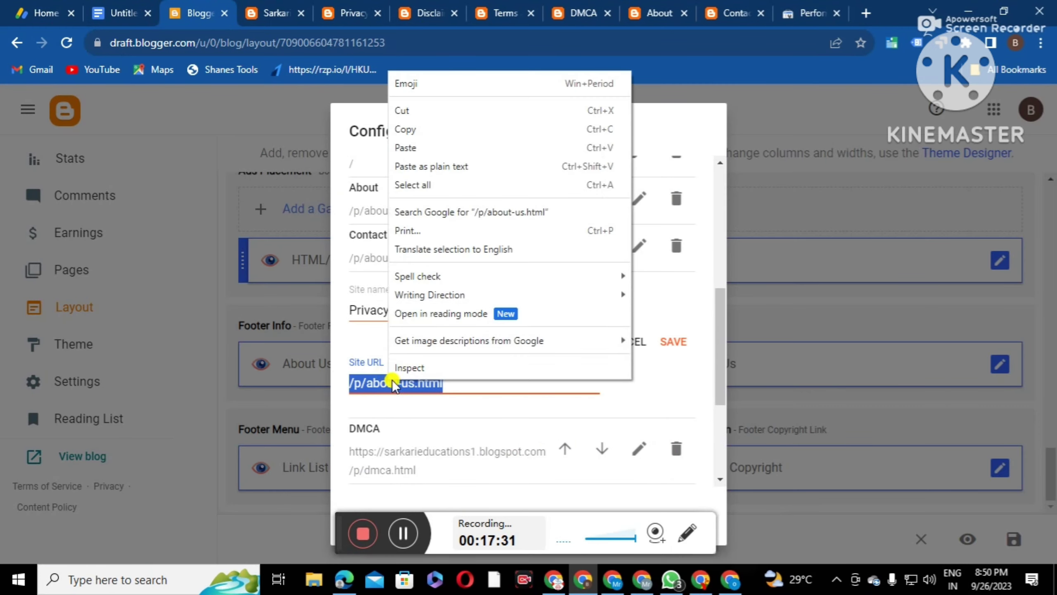
{"action": "left_click", "coordinate": [414, 149]}
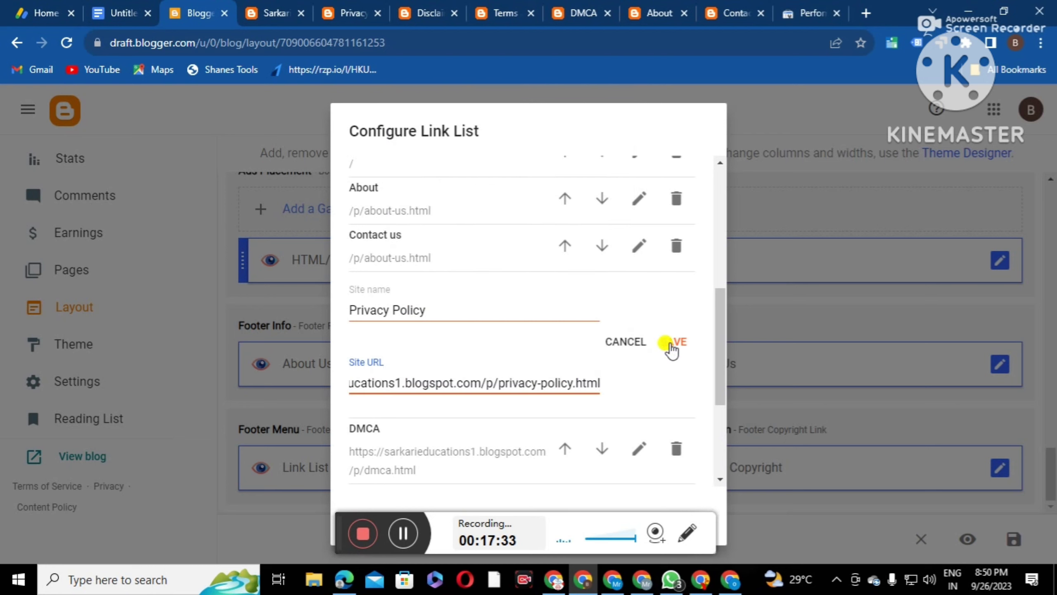
{"action": "left_click", "coordinate": [672, 342]}
Replace the Contact us link's old URL with the full contact page address
{"action": "left_click", "coordinate": [639, 248]}
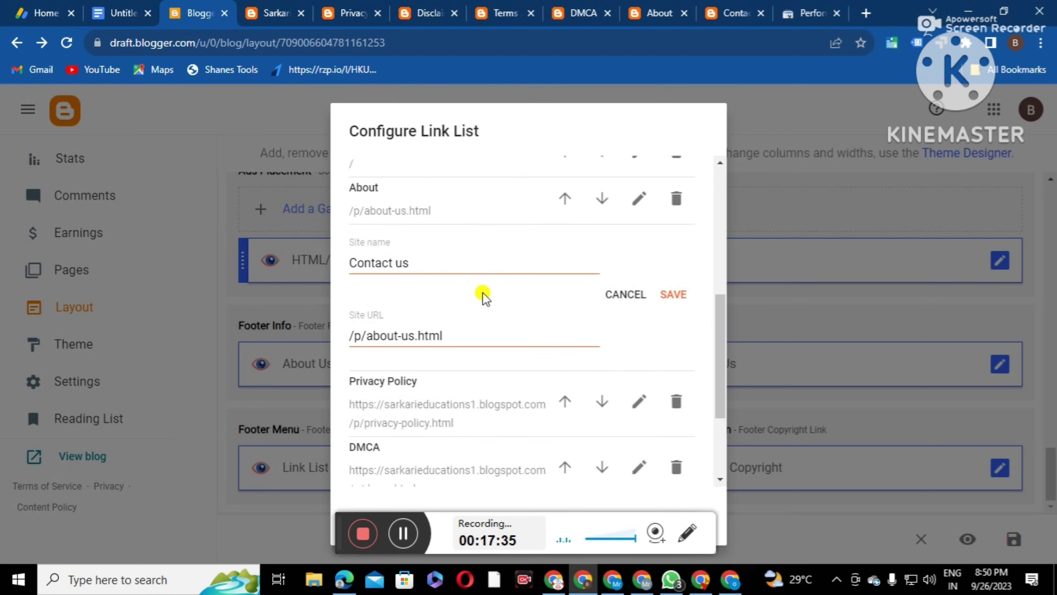
{"action": "left_click_drag", "start_coordinate": [467, 332], "coordinate": [307, 339]}
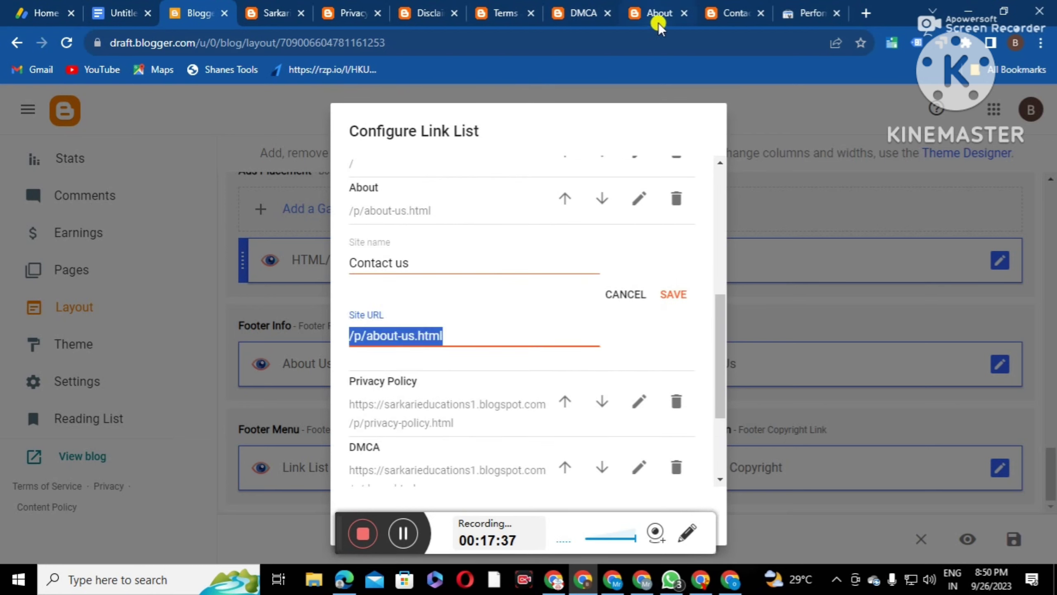
{"action": "left_click", "coordinate": [733, 13]}
{"action": "left_click", "coordinate": [402, 43]}
{"action": "right_click", "coordinate": [297, 42]}
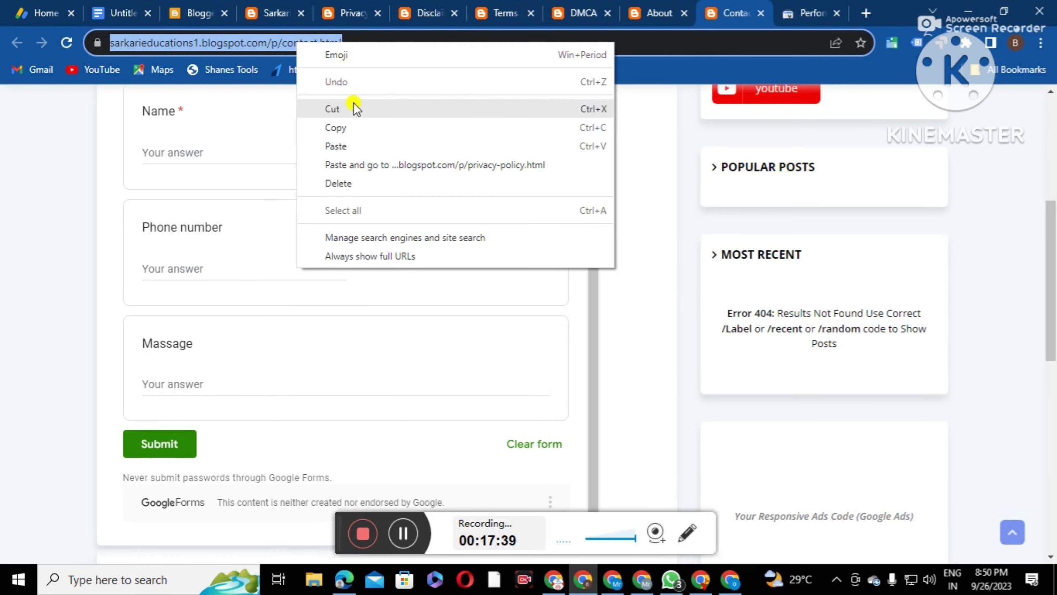
{"action": "left_click", "coordinate": [340, 129]}
{"action": "left_click", "coordinate": [197, 15]}
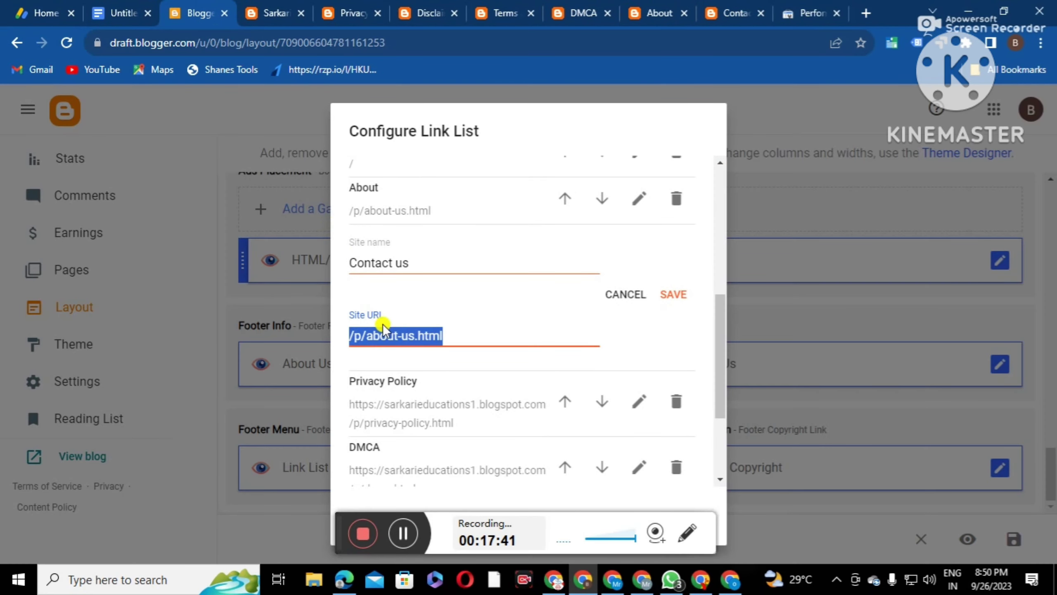
{"action": "right_click", "coordinate": [383, 334]}
{"action": "left_click", "coordinate": [410, 107]}
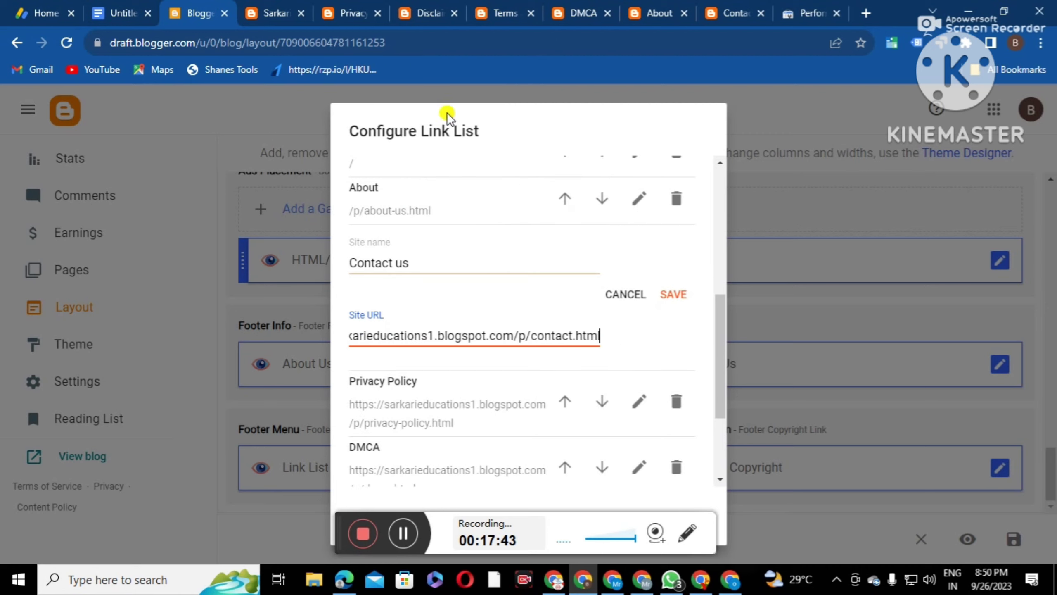
{"action": "left_click", "coordinate": [674, 293]}
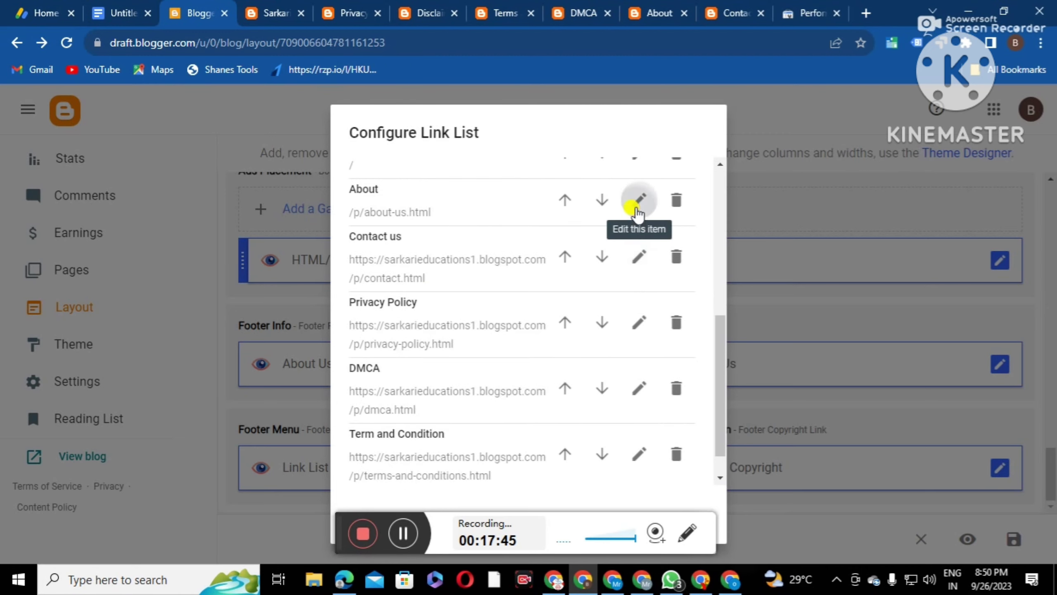
Change the About link to the full about.html address and save the footer link list
{"action": "left_click", "coordinate": [638, 197]}
{"action": "triple_click", "coordinate": [469, 278]}
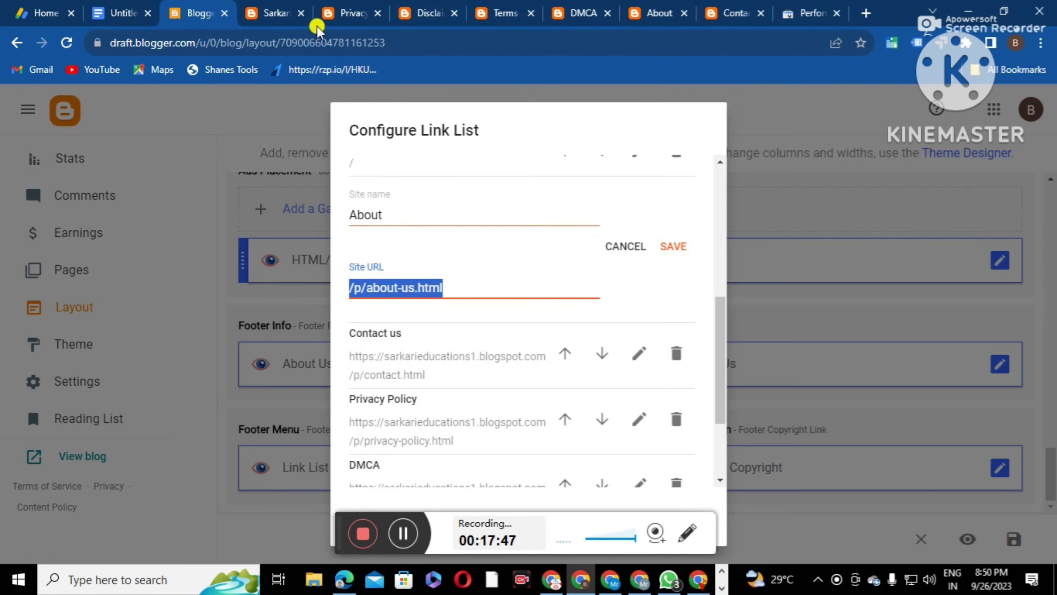
{"action": "left_click", "coordinate": [664, 17]}
{"action": "right_click", "coordinate": [273, 42]}
{"action": "left_click", "coordinate": [324, 116]}
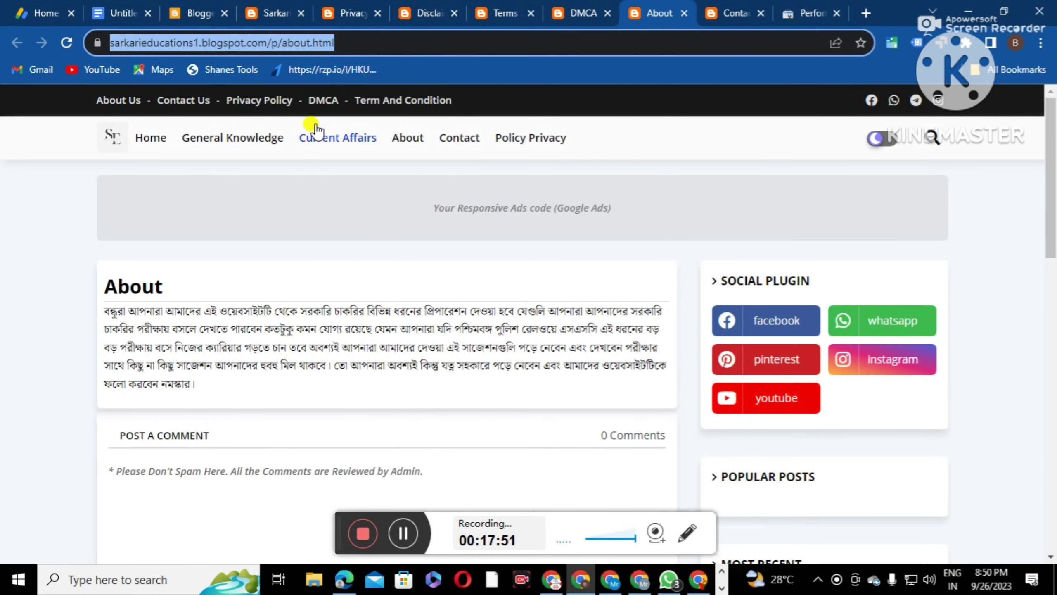
{"action": "left_click", "coordinate": [201, 14]}
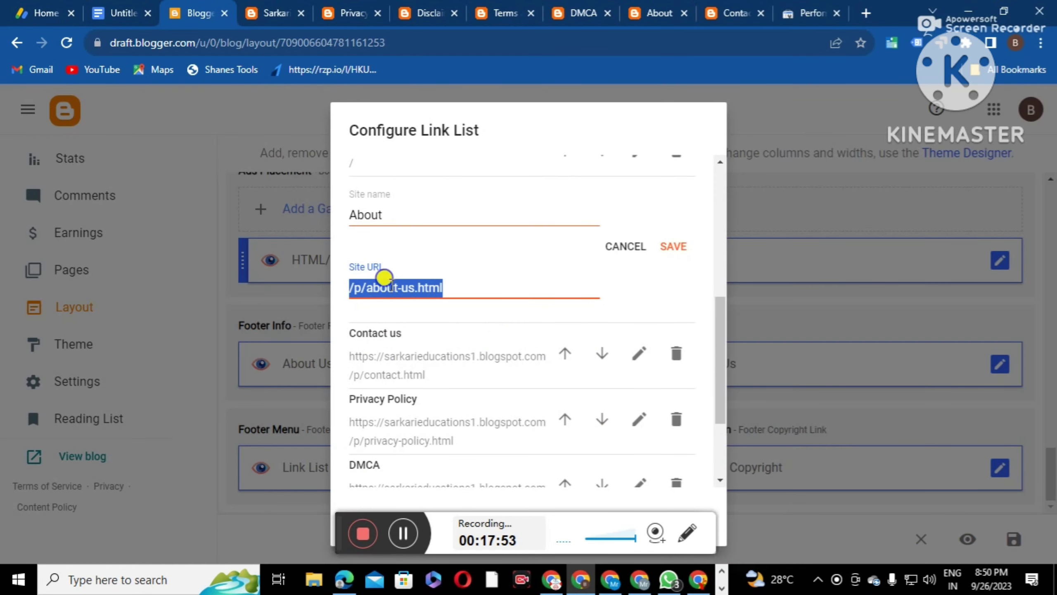
{"action": "right_click", "coordinate": [389, 260]}
{"action": "left_click", "coordinate": [439, 335]}
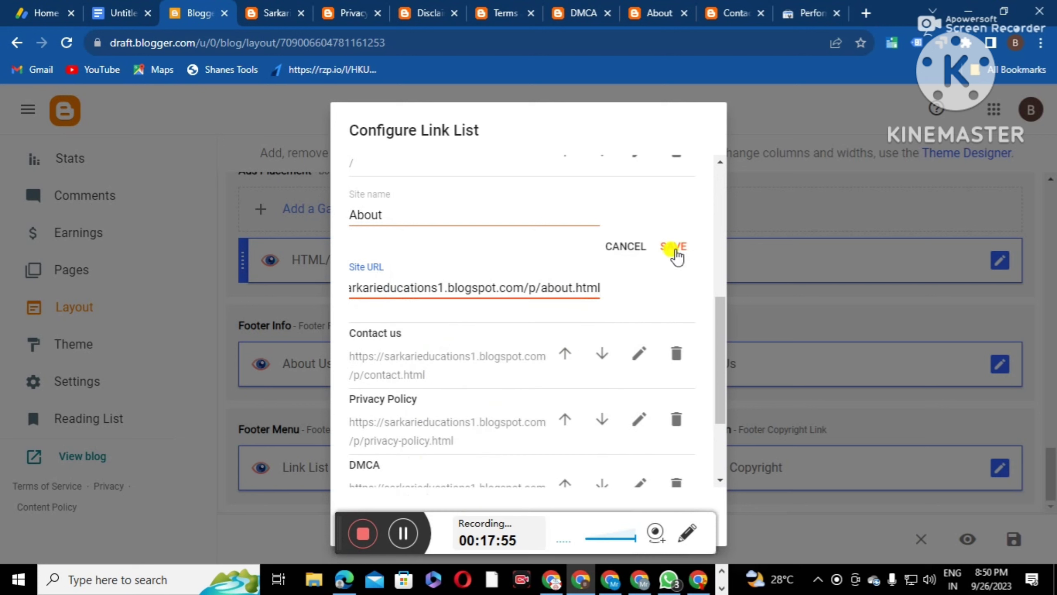
{"action": "left_click", "coordinate": [674, 249]}
{"action": "scroll", "coordinate": [666, 416], "scroll_direction": "down", "scroll_amount": 3}
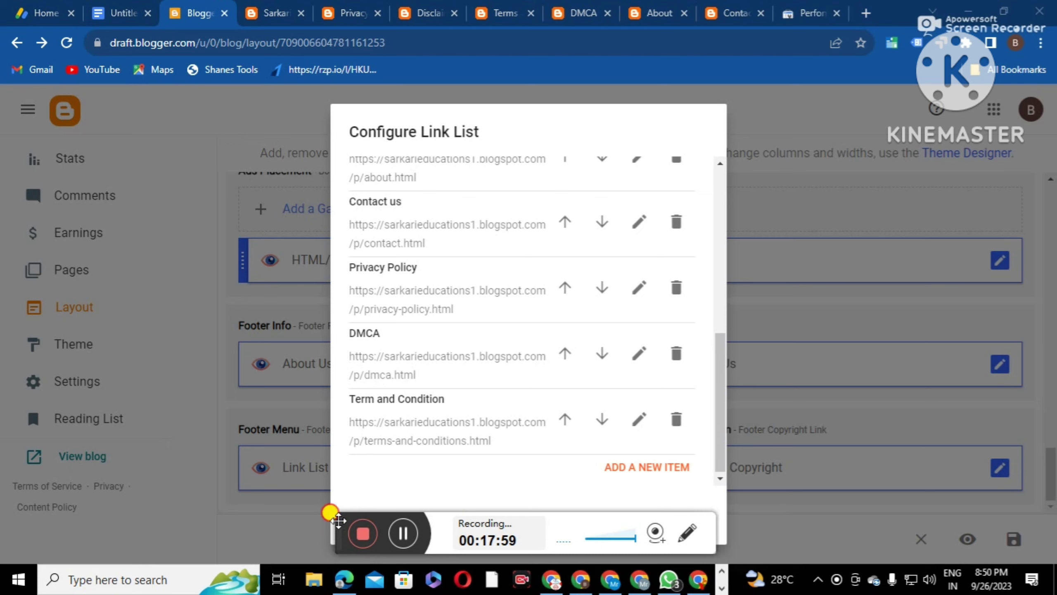
{"action": "left_click_drag", "start_coordinate": [333, 516], "coordinate": [162, 513]}
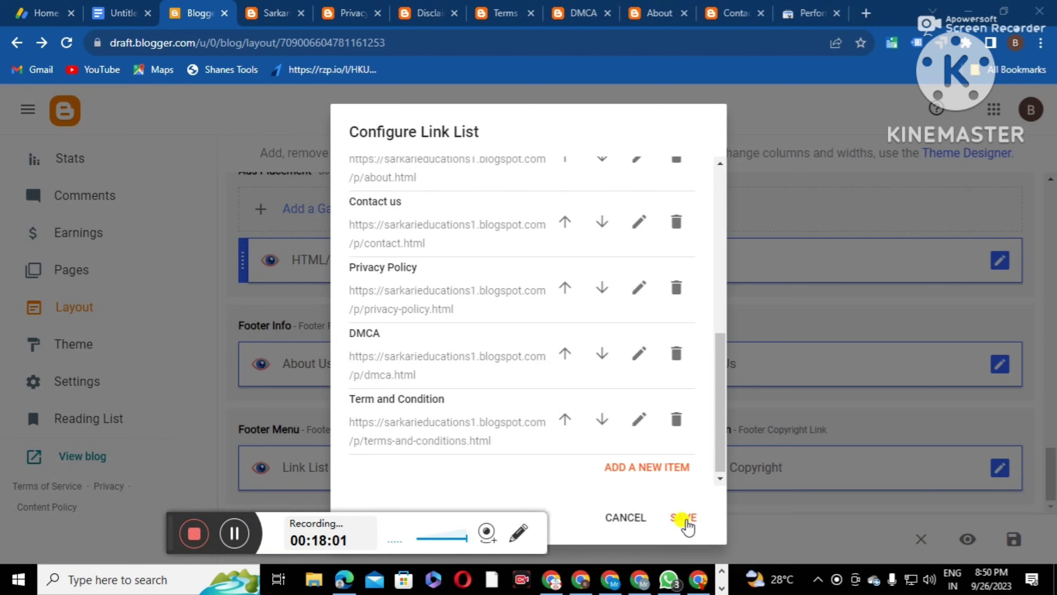
{"action": "left_click", "coordinate": [684, 518]}
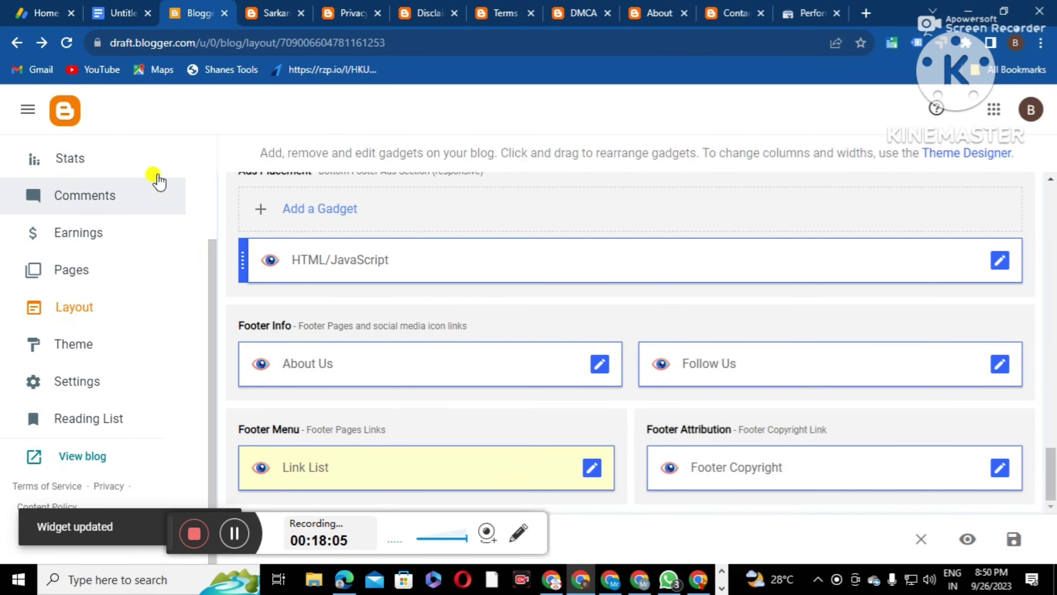
Open the live blog and scroll to the footer to verify Home, About, Contact us, Privacy Policy, DMCA, Term and Condition
{"action": "scroll", "coordinate": [125, 277], "scroll_direction": "up", "scroll_amount": 3}
{"action": "scroll", "coordinate": [110, 324], "scroll_direction": "down", "scroll_amount": 3}
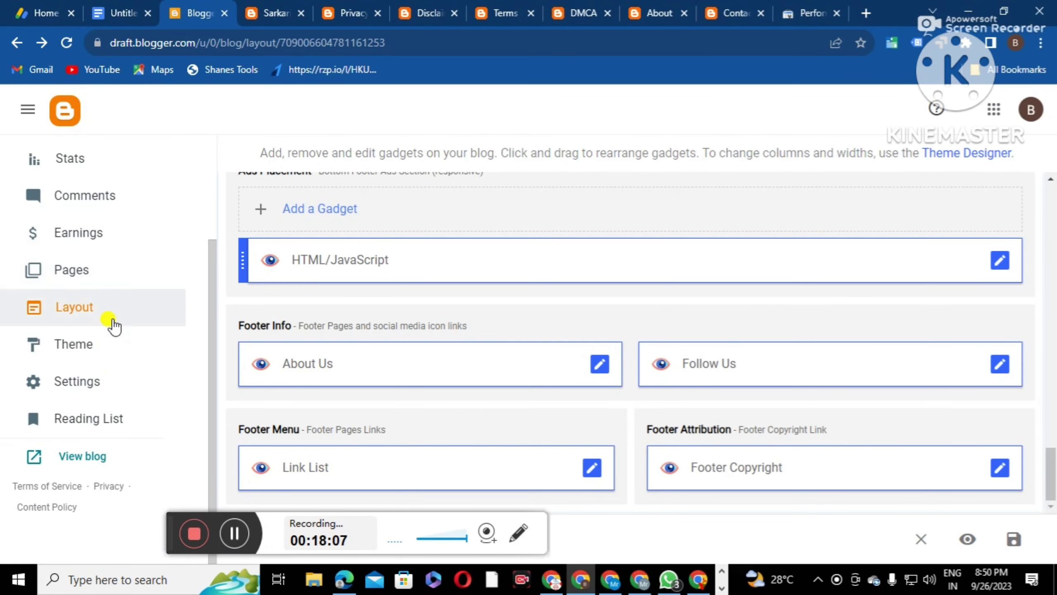
{"action": "left_click", "coordinate": [79, 456]}
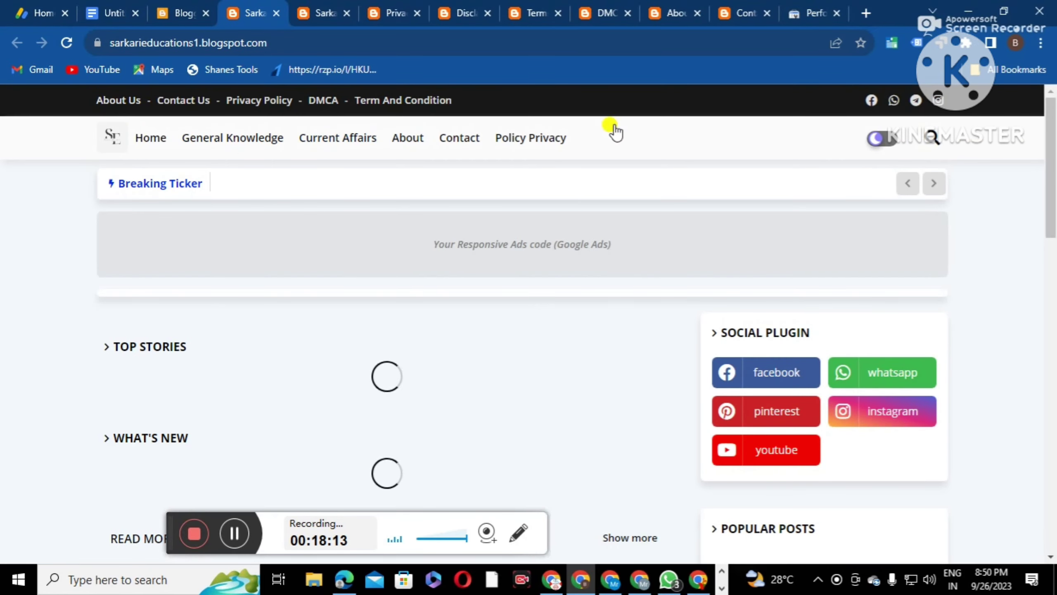
{"action": "scroll", "coordinate": [850, 318], "scroll_direction": "down", "scroll_amount": 5}
{"action": "scroll", "coordinate": [784, 390], "scroll_direction": "down", "scroll_amount": 8}
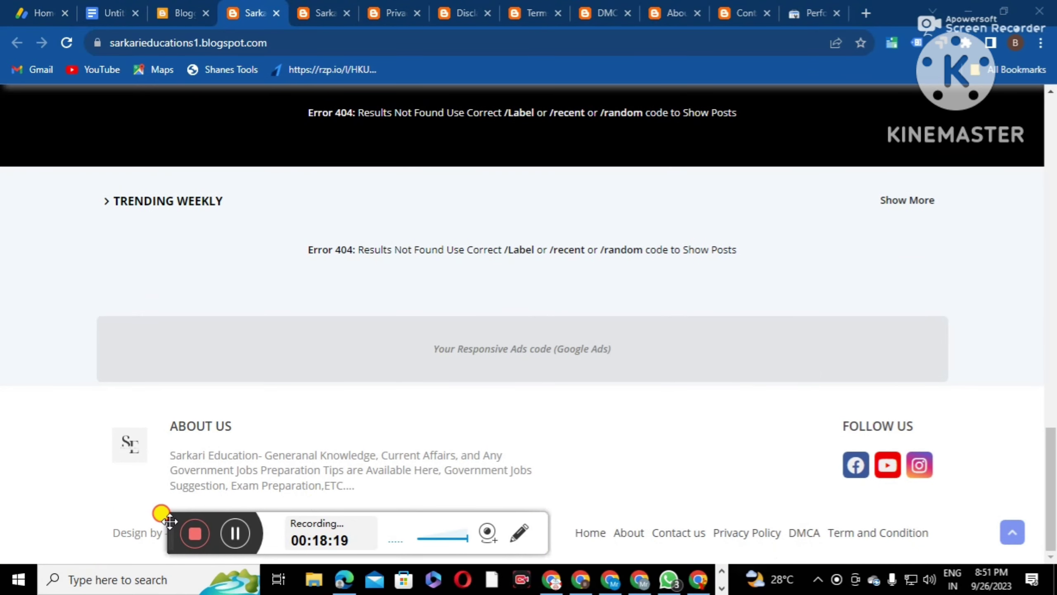
{"action": "left_click_drag", "start_coordinate": [170, 522], "coordinate": [306, 524]}
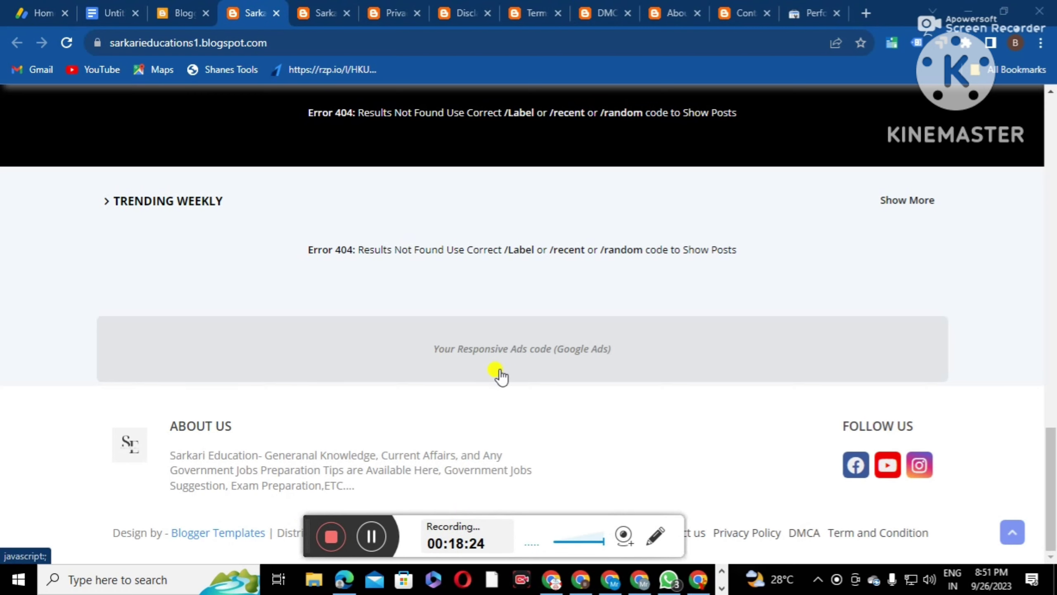
{"action": "scroll", "coordinate": [498, 374], "scroll_direction": "up", "scroll_amount": 2}
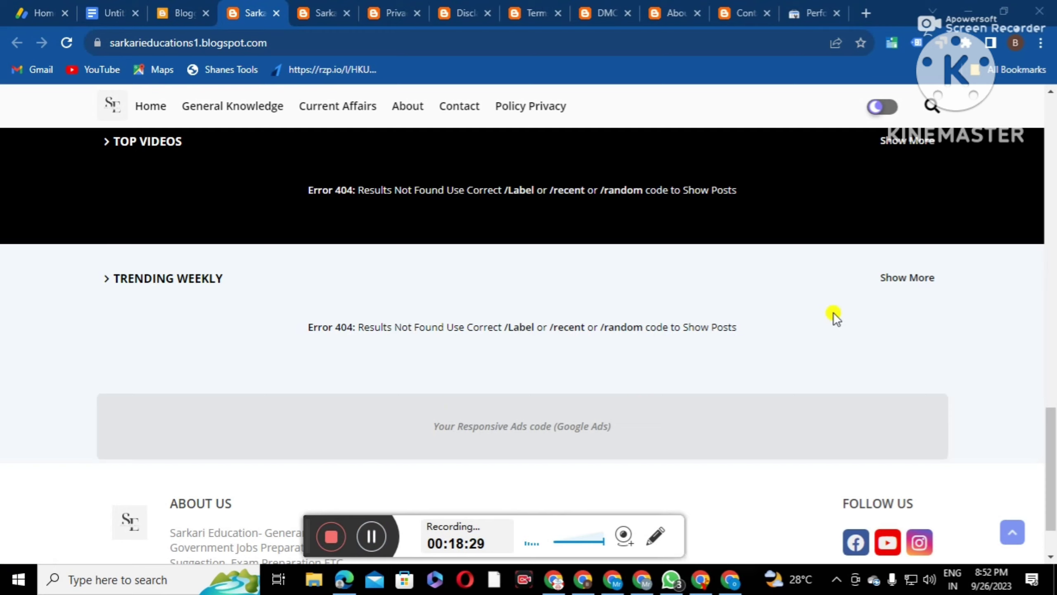
Add sitemap-pages.xml (without the leading slash) as a new sitemap in Search Console and submit it
{"action": "left_click", "coordinate": [814, 12]}
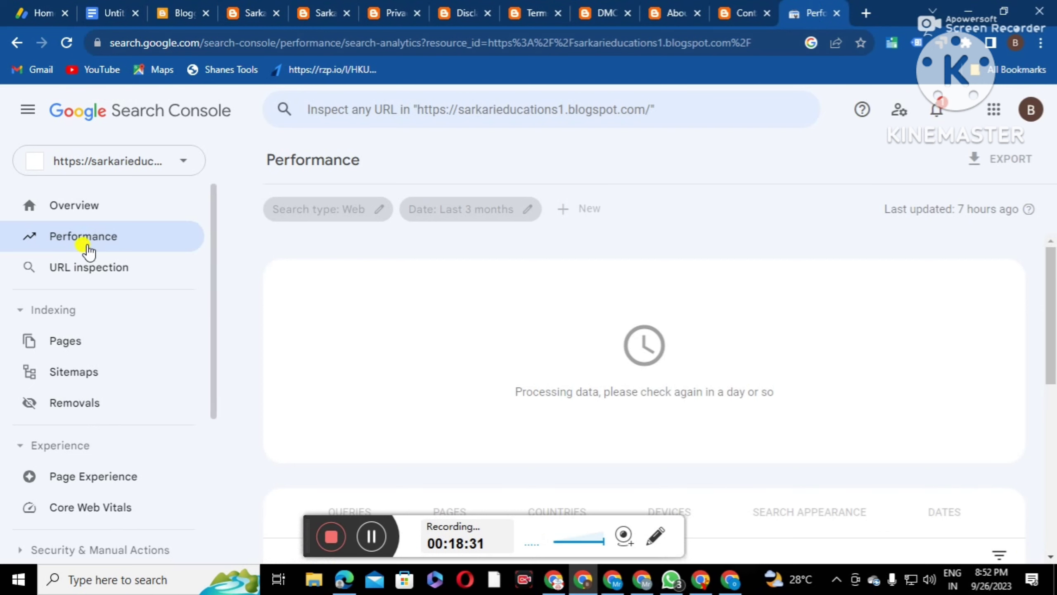
{"action": "left_click", "coordinate": [85, 372]}
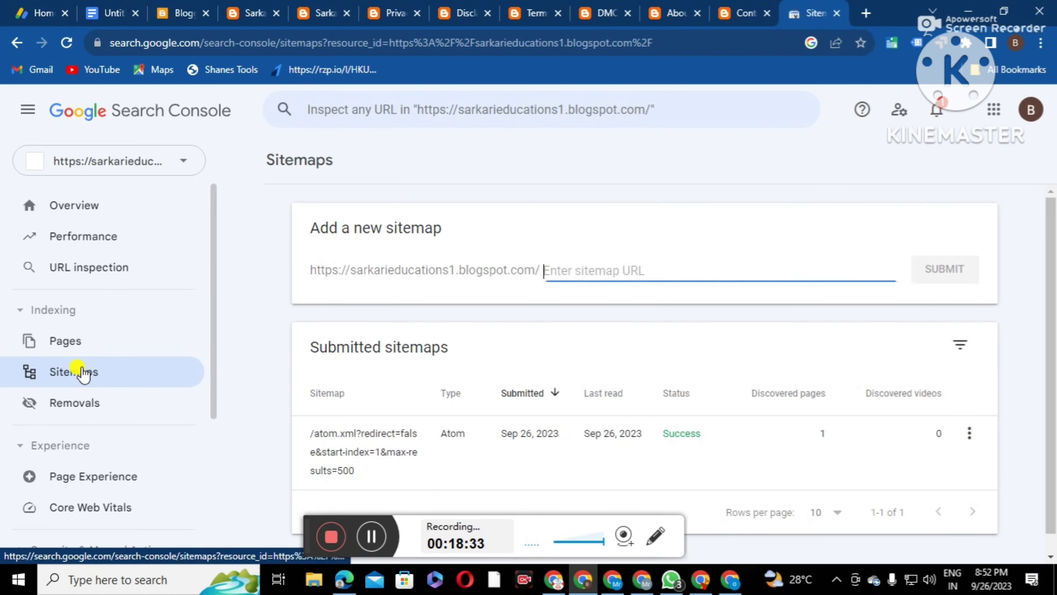
{"action": "right_click", "coordinate": [550, 266]}
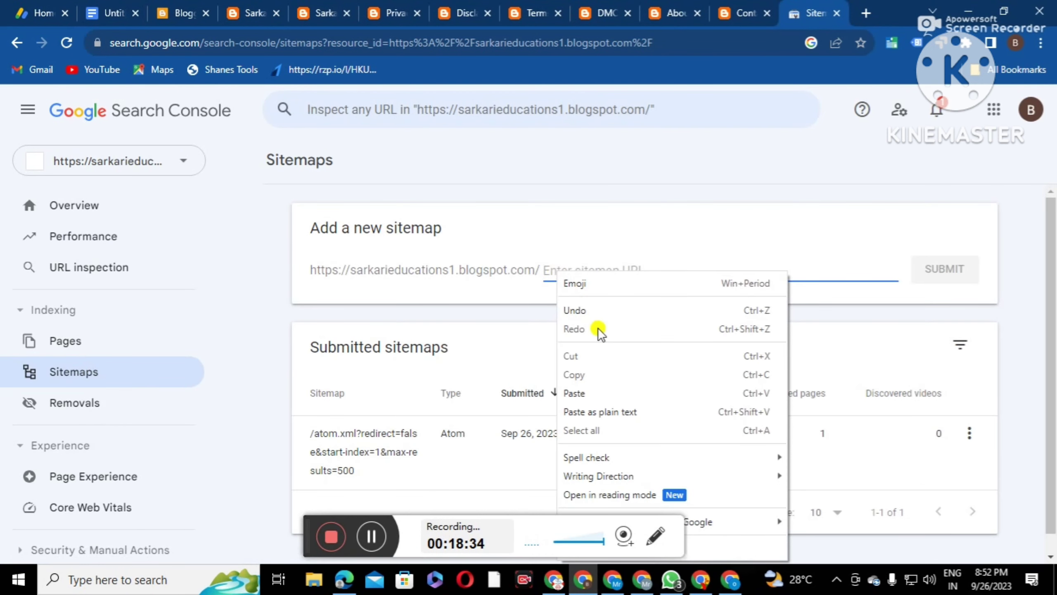
{"action": "left_click", "coordinate": [580, 394]}
{"action": "left_click", "coordinate": [549, 270]}
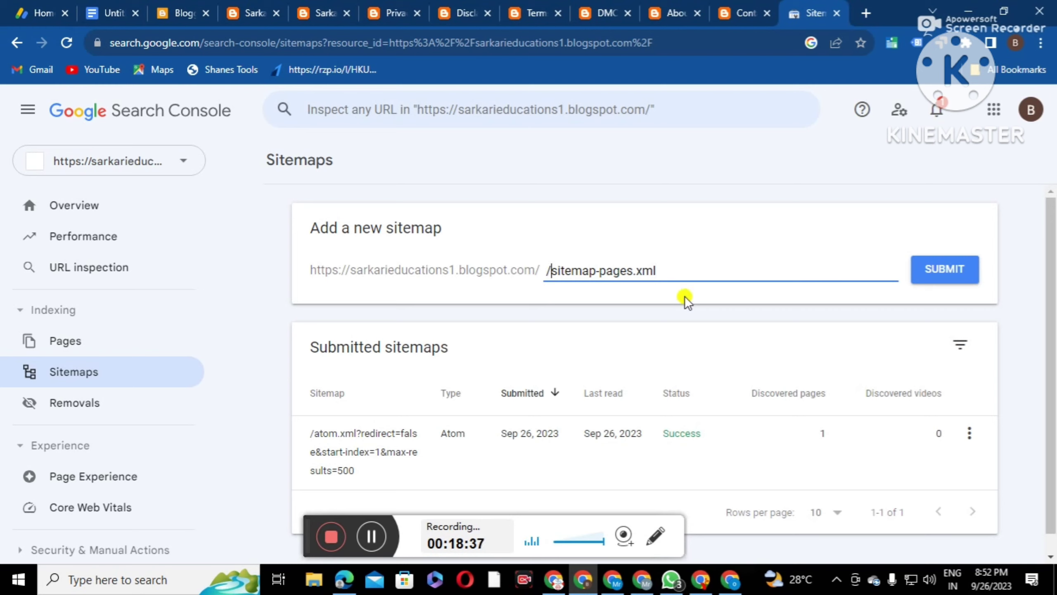
{"action": "key", "text": "BackSpace"}
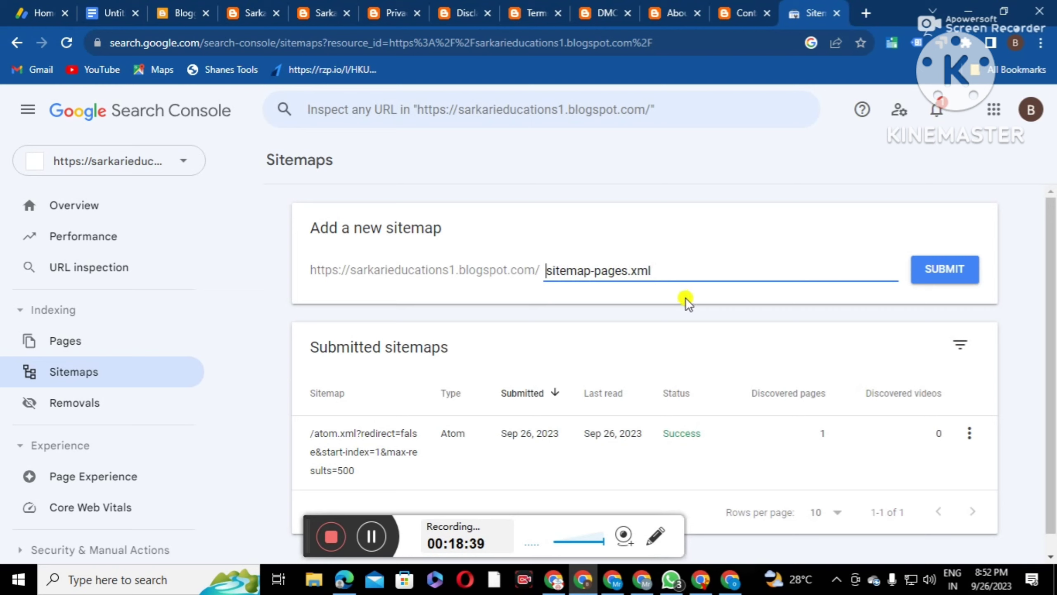
{"action": "key", "text": "BackSpace"}
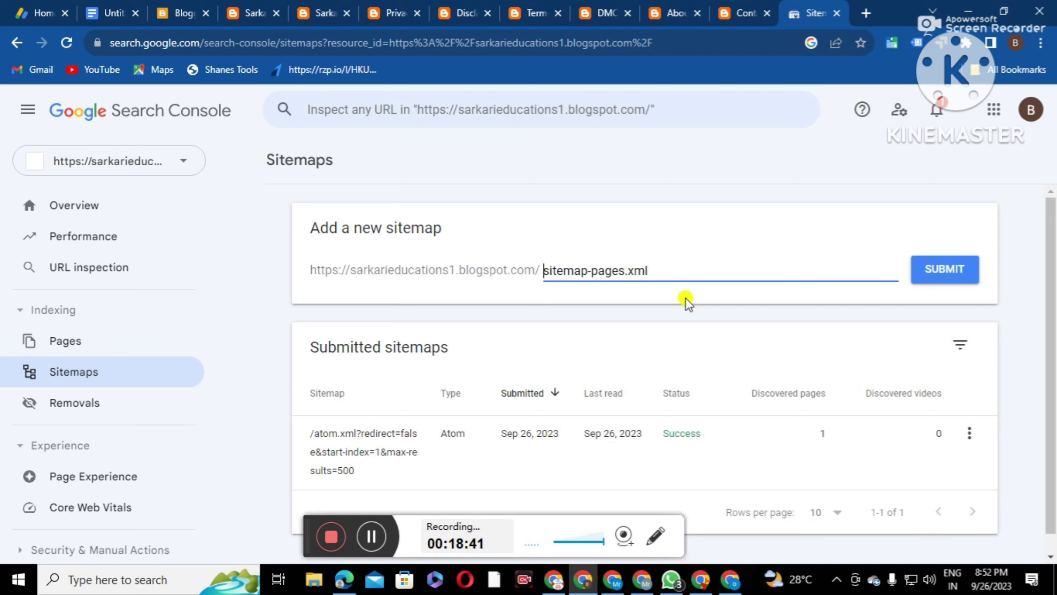
{"action": "left_click", "coordinate": [955, 268]}
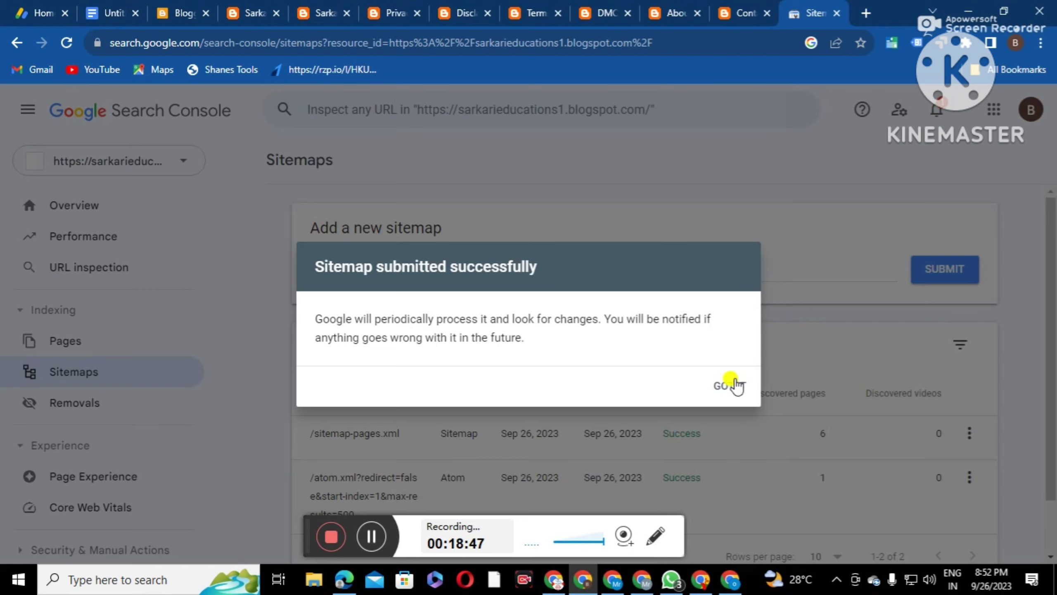
{"action": "left_click", "coordinate": [731, 386]}
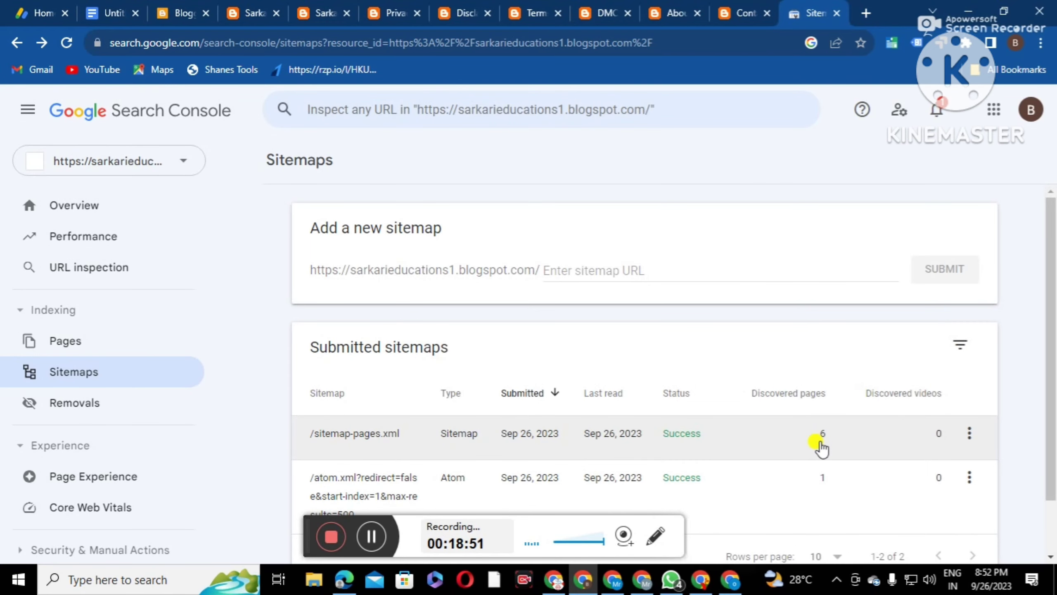
Review the Blogger pages list, then open the Search Console Performance report
{"action": "left_click", "coordinate": [188, 13]}
{"action": "left_click", "coordinate": [79, 273]}
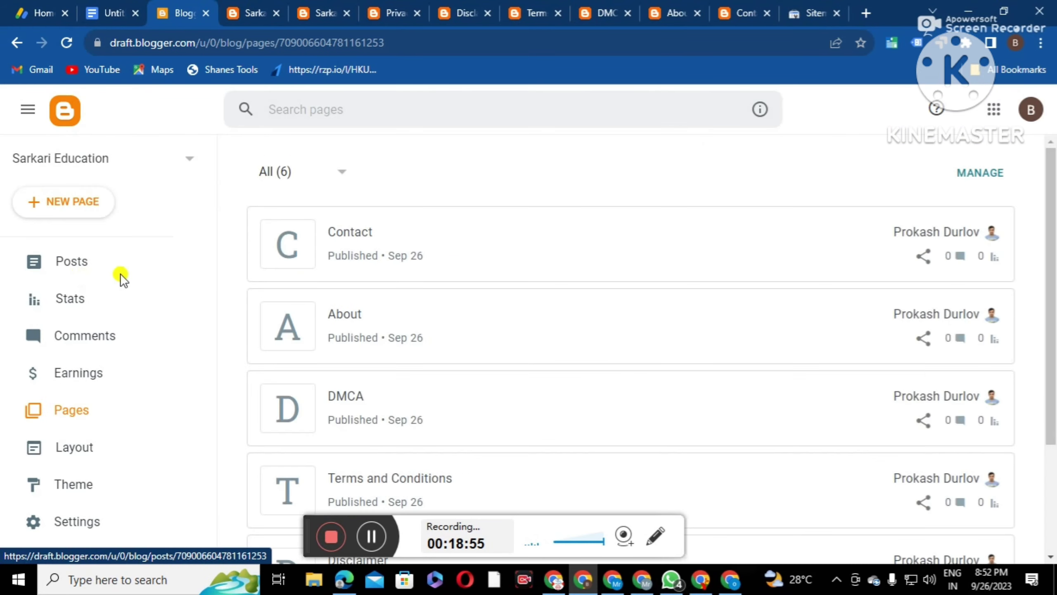
{"action": "scroll", "coordinate": [458, 347], "scroll_direction": "down", "scroll_amount": 2}
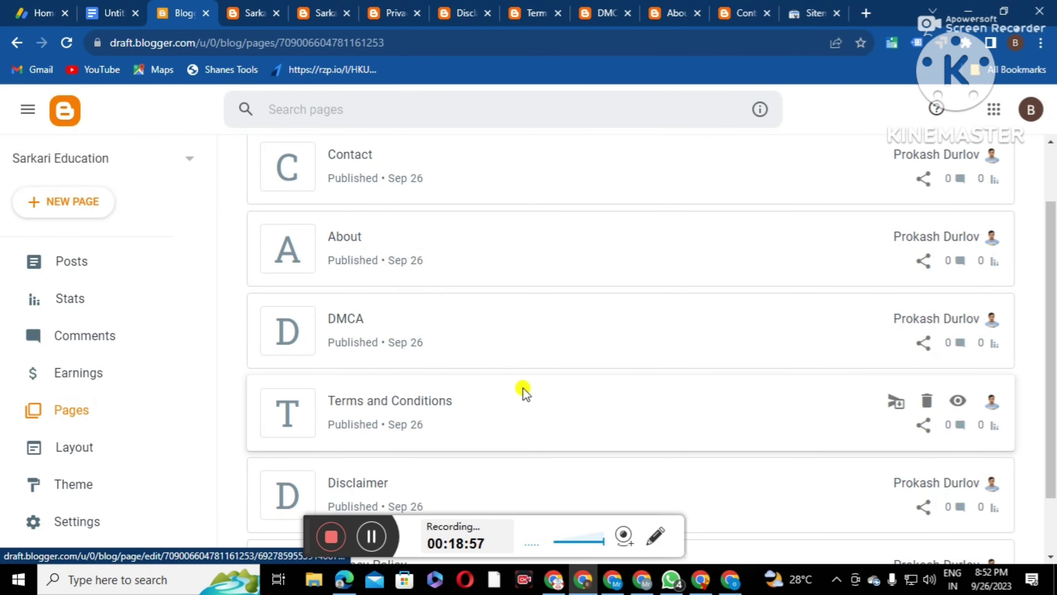
{"action": "scroll", "coordinate": [525, 392], "scroll_direction": "down", "scroll_amount": 2}
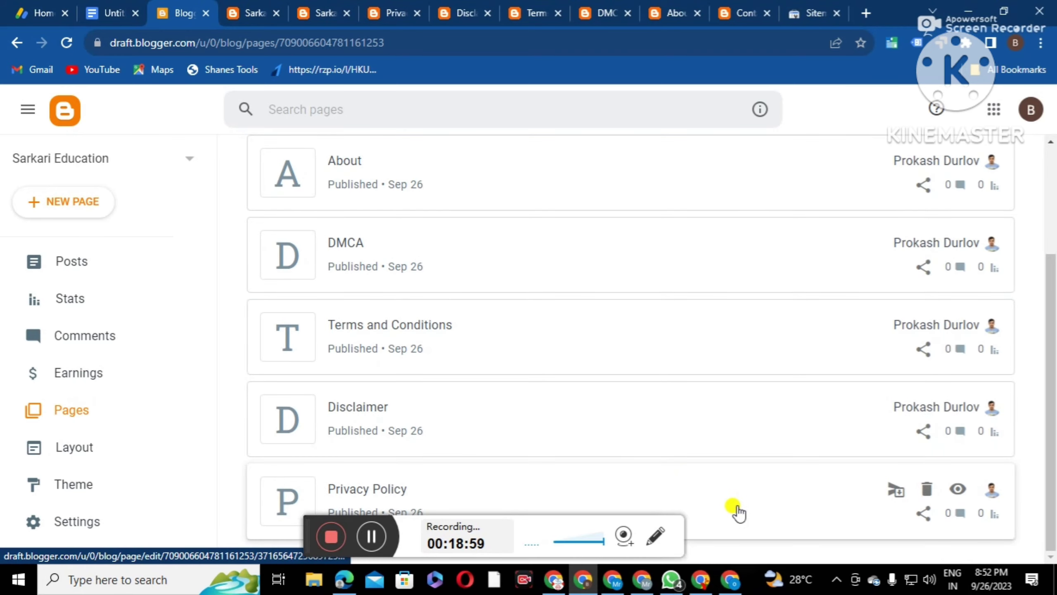
{"action": "left_click", "coordinate": [805, 15]}
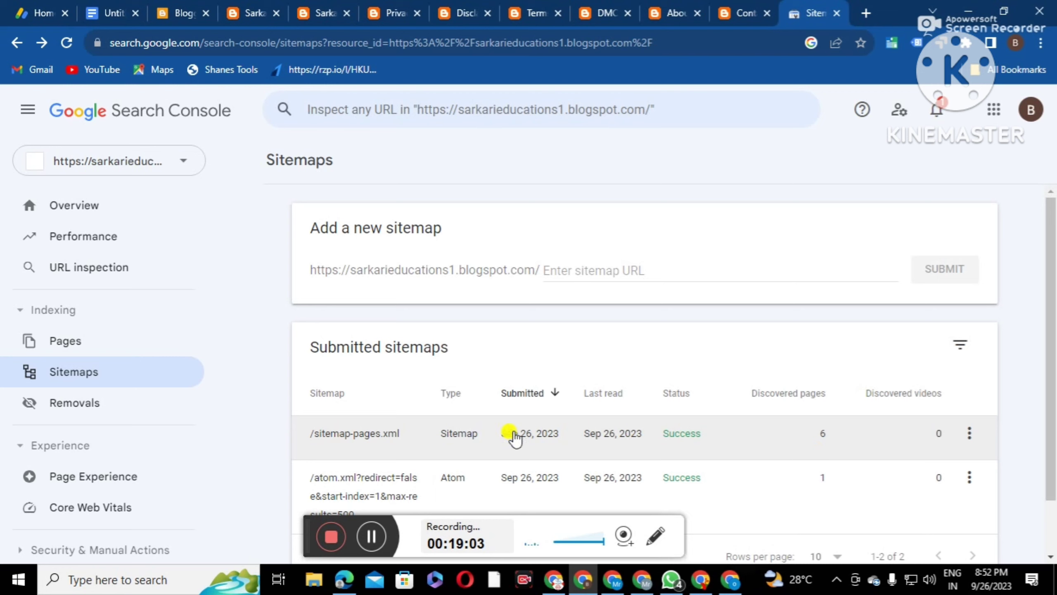
{"action": "left_click", "coordinate": [70, 236]}
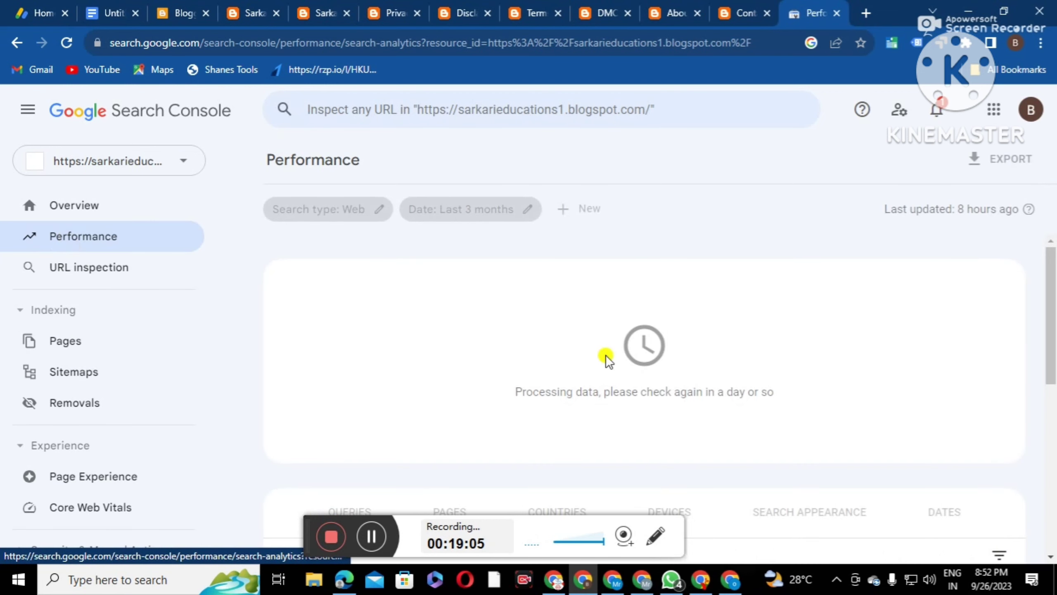